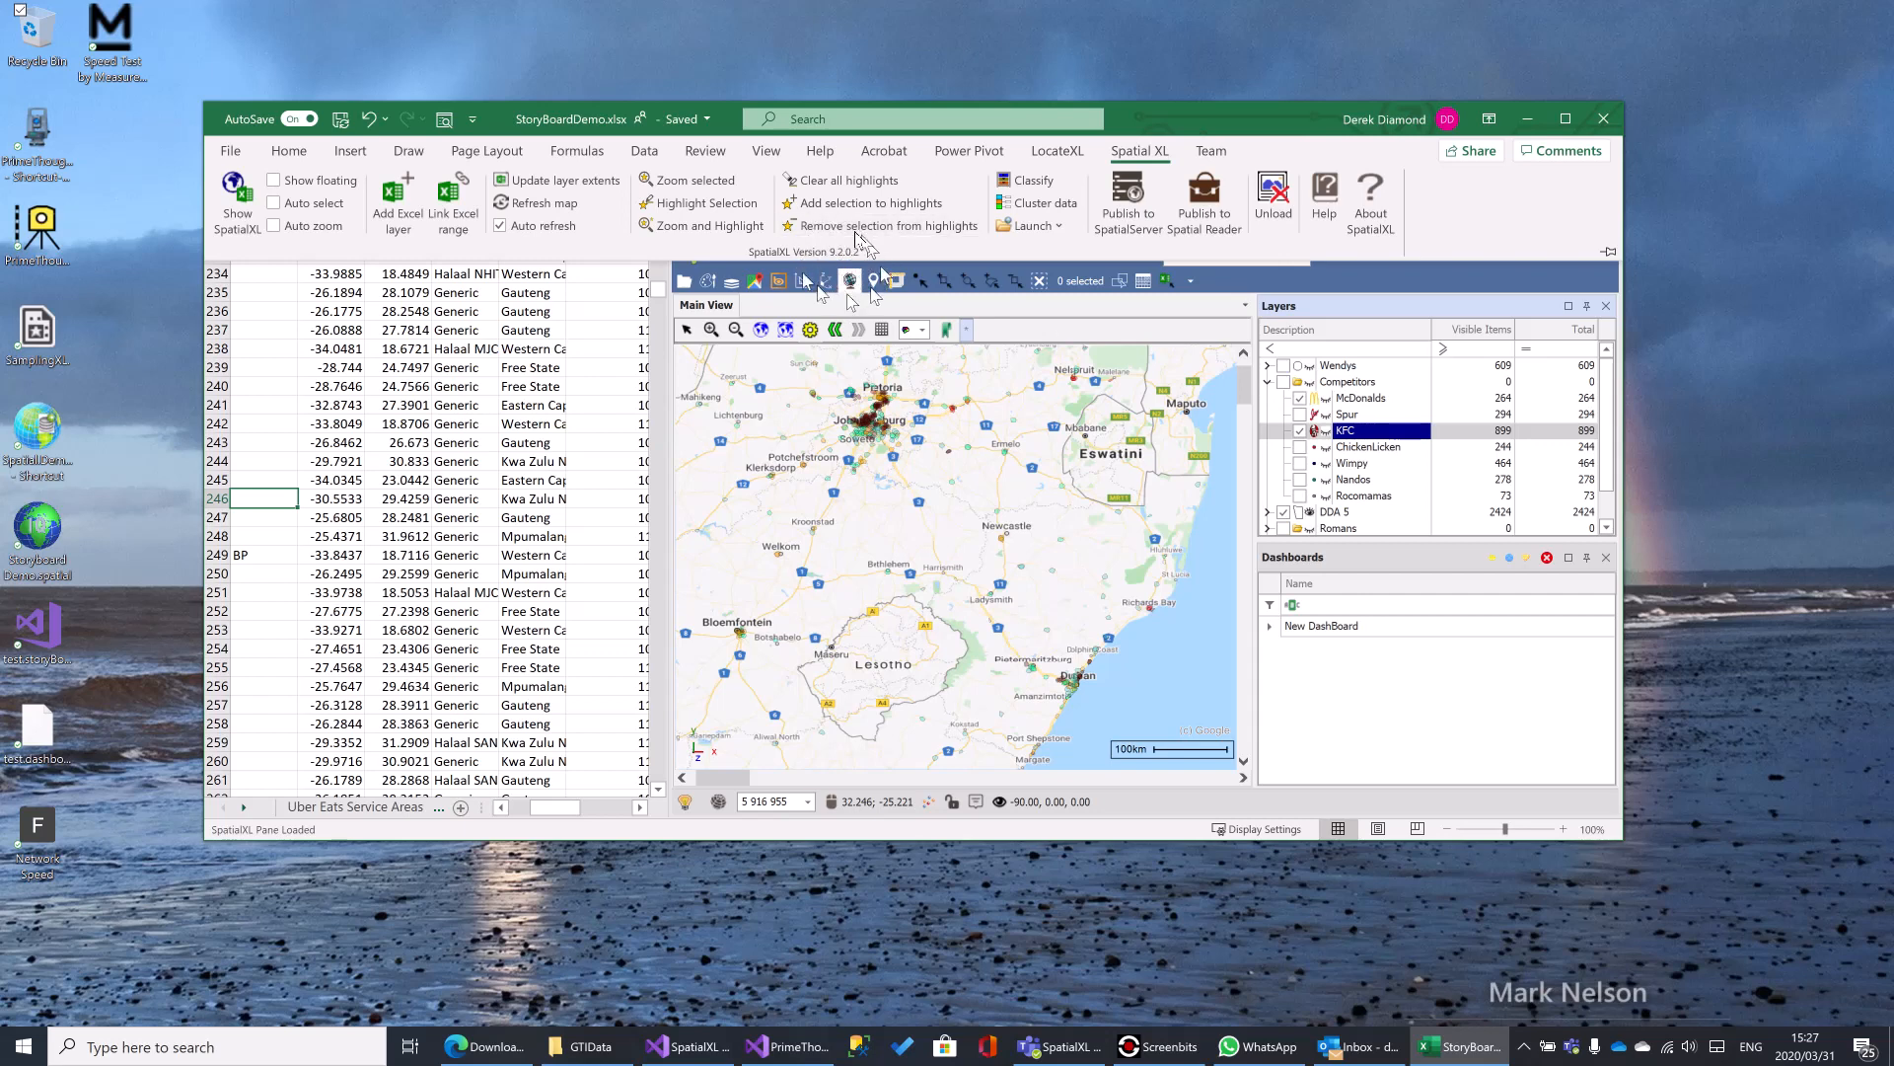
# - Examine the display settings in the main map view's scene properties and close them without changes
pyautogui.click(1196, 120)
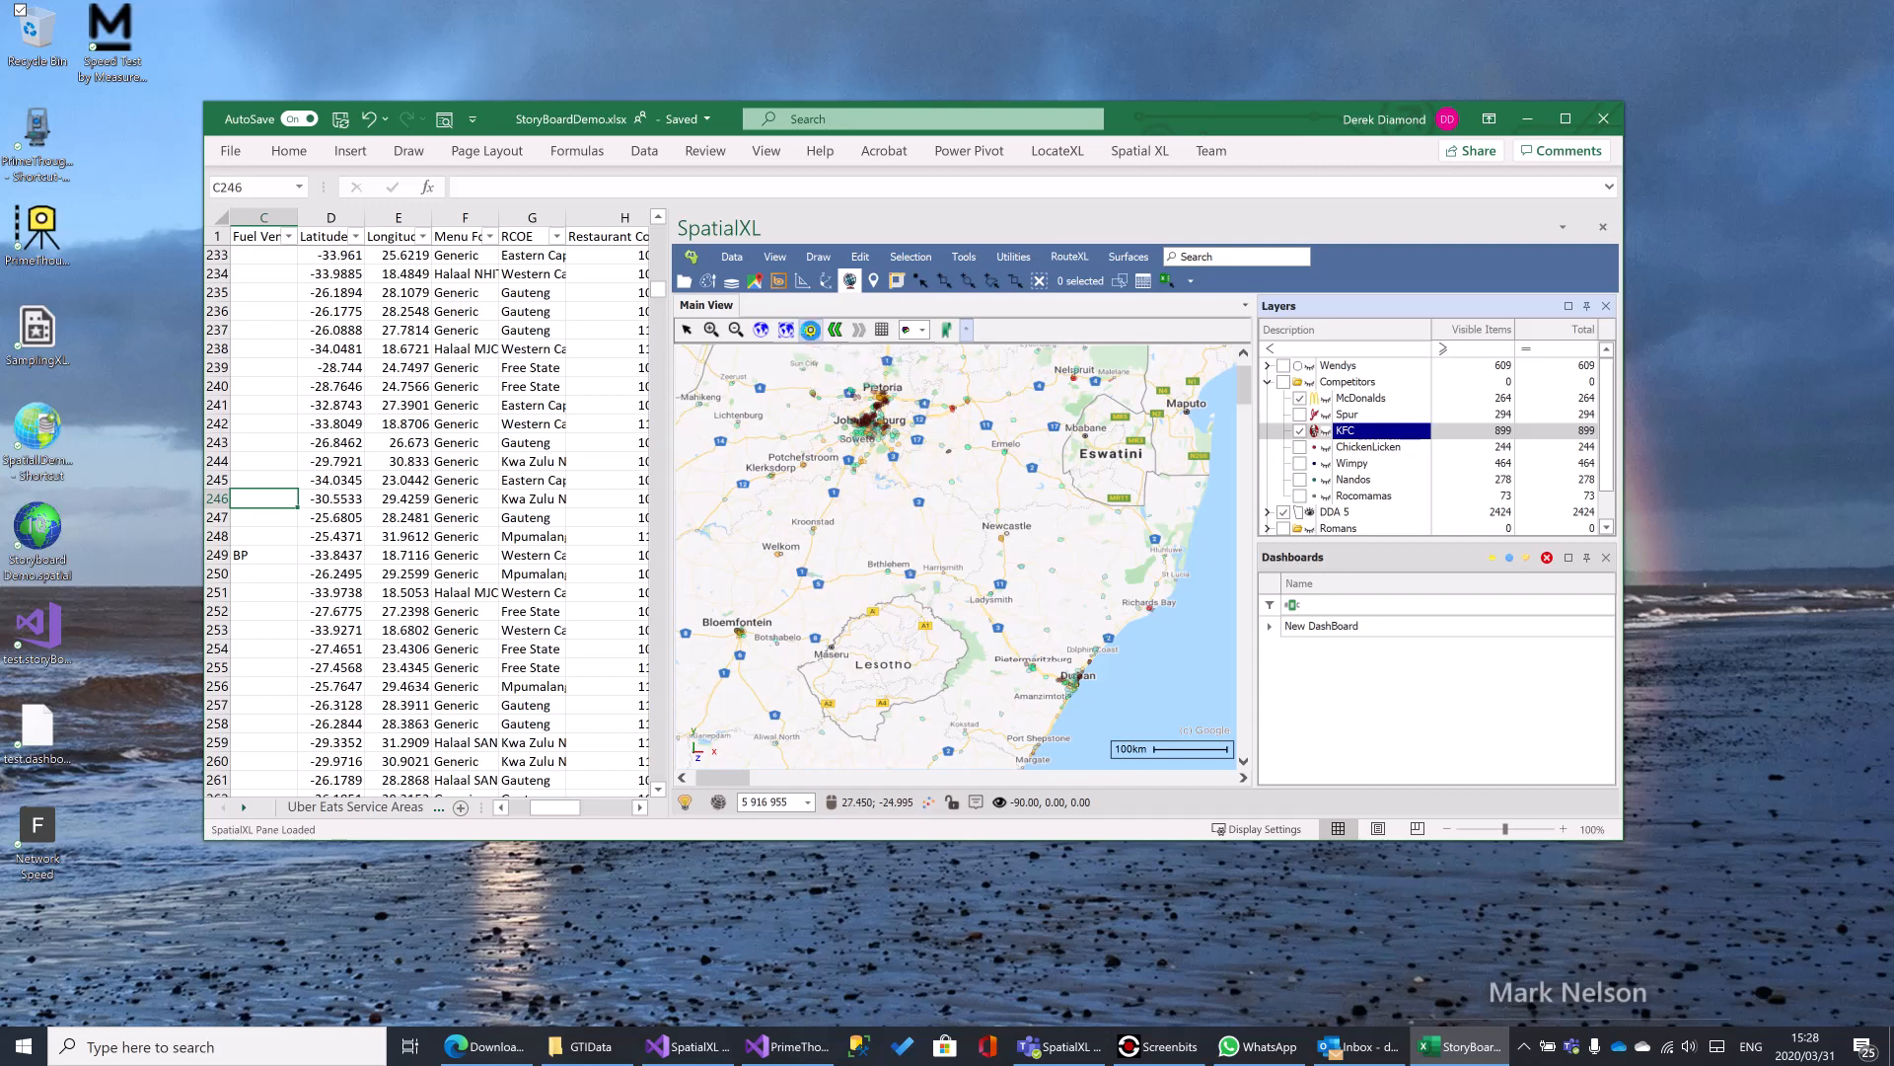
pyautogui.click(811, 331)
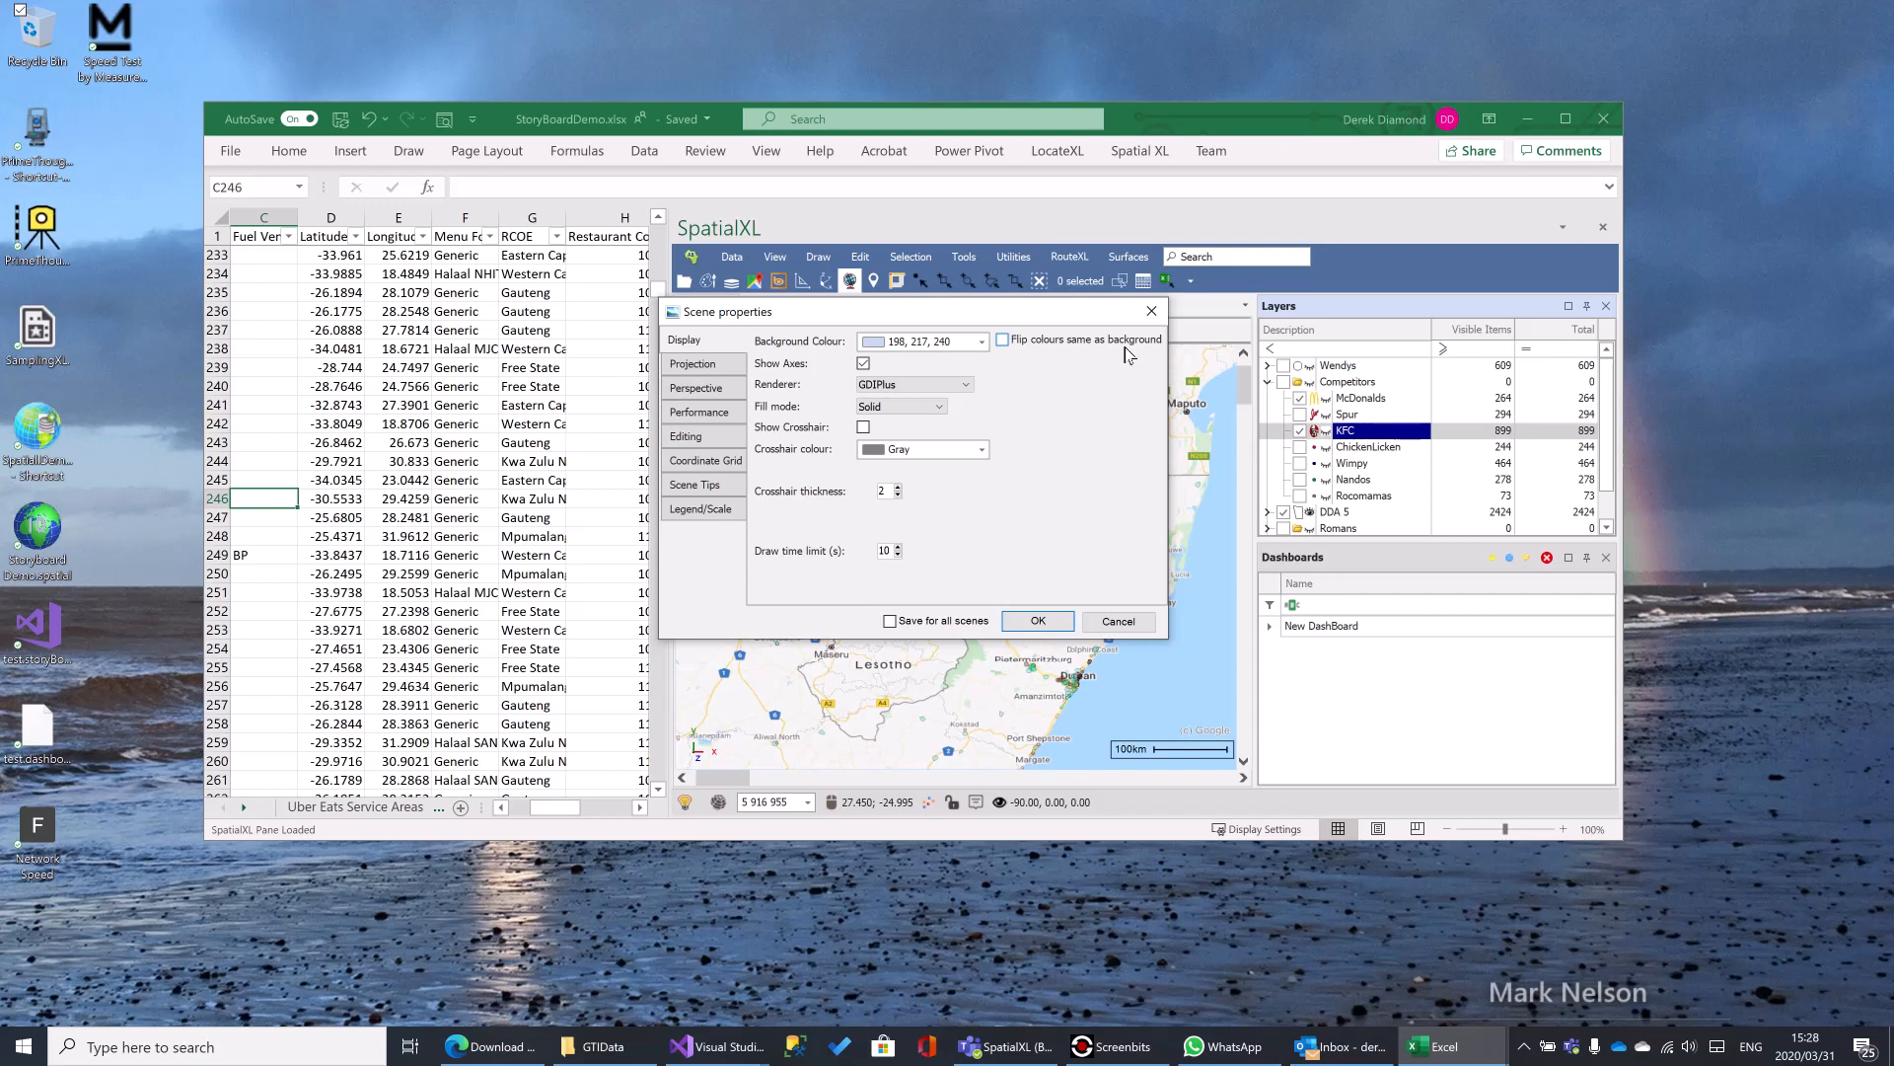
pyautogui.moveTo(769, 317); pyautogui.dragTo(496, 272)
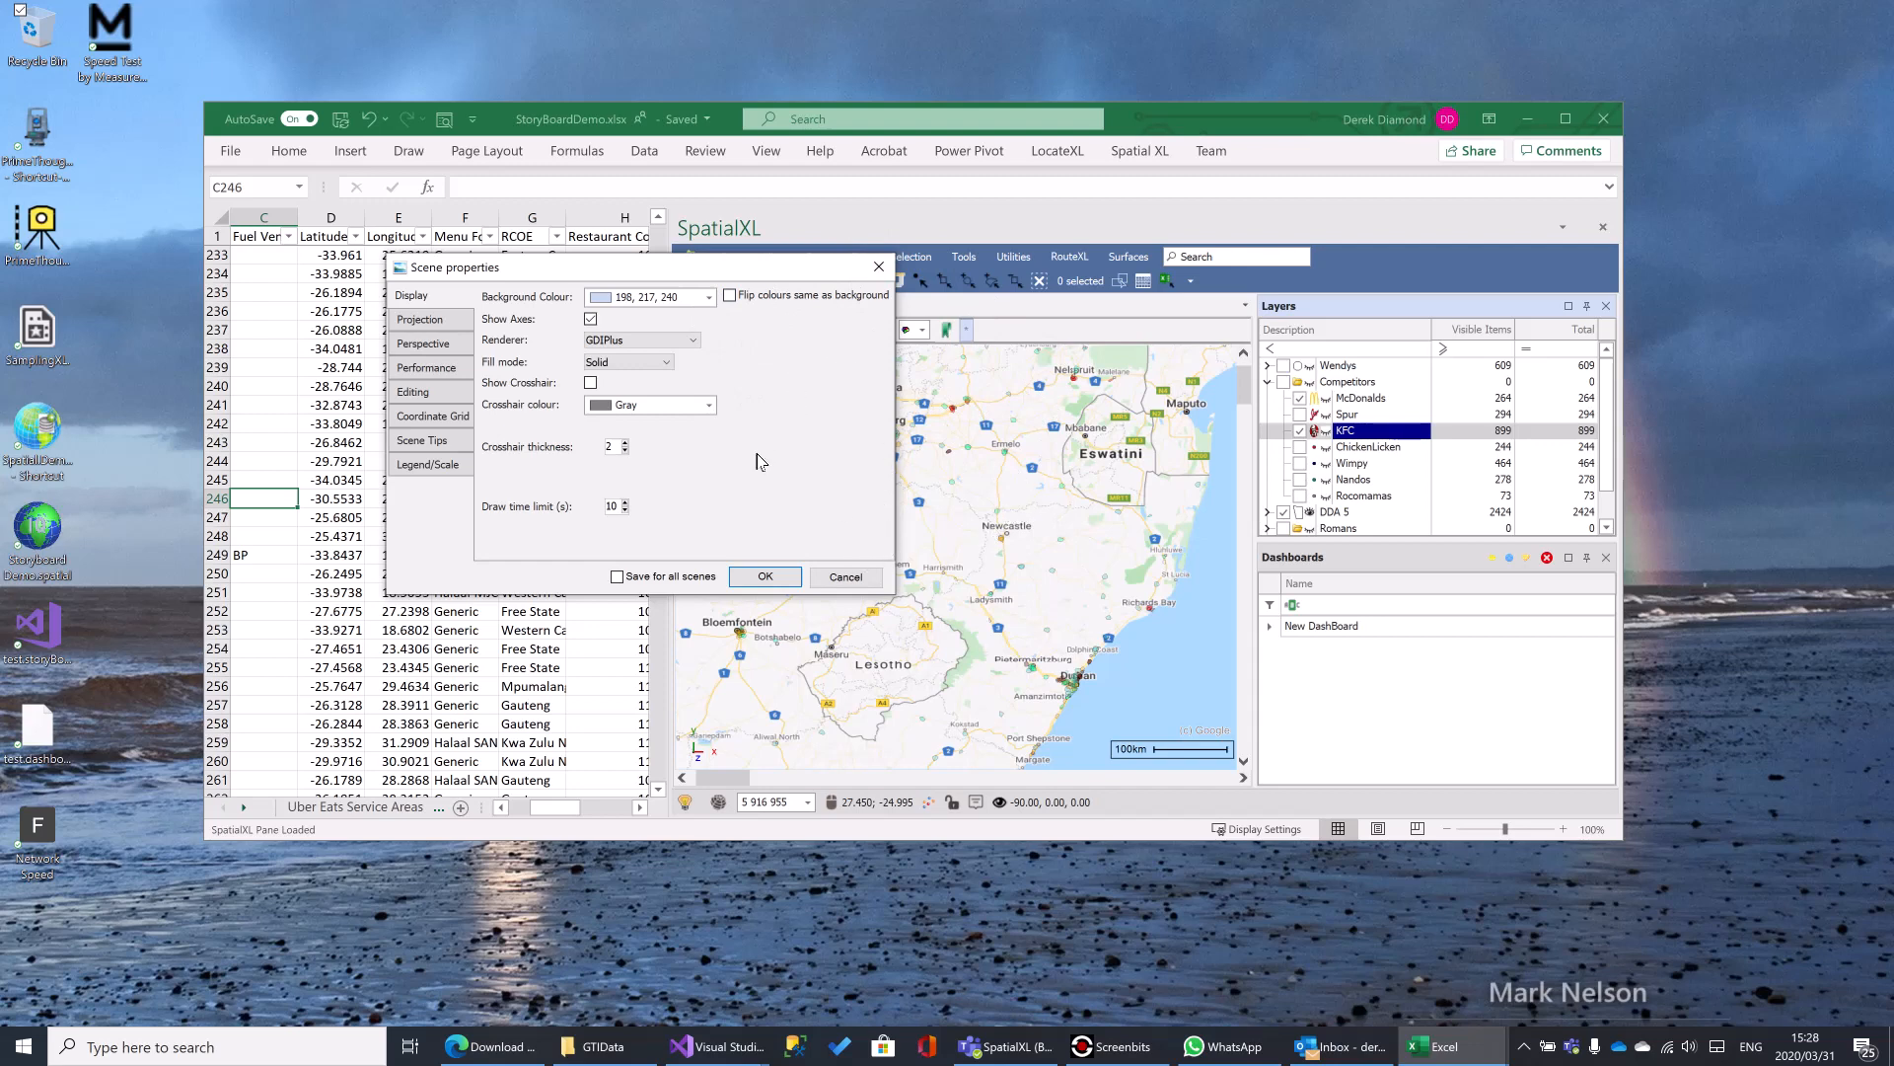
pyautogui.click(846, 577)
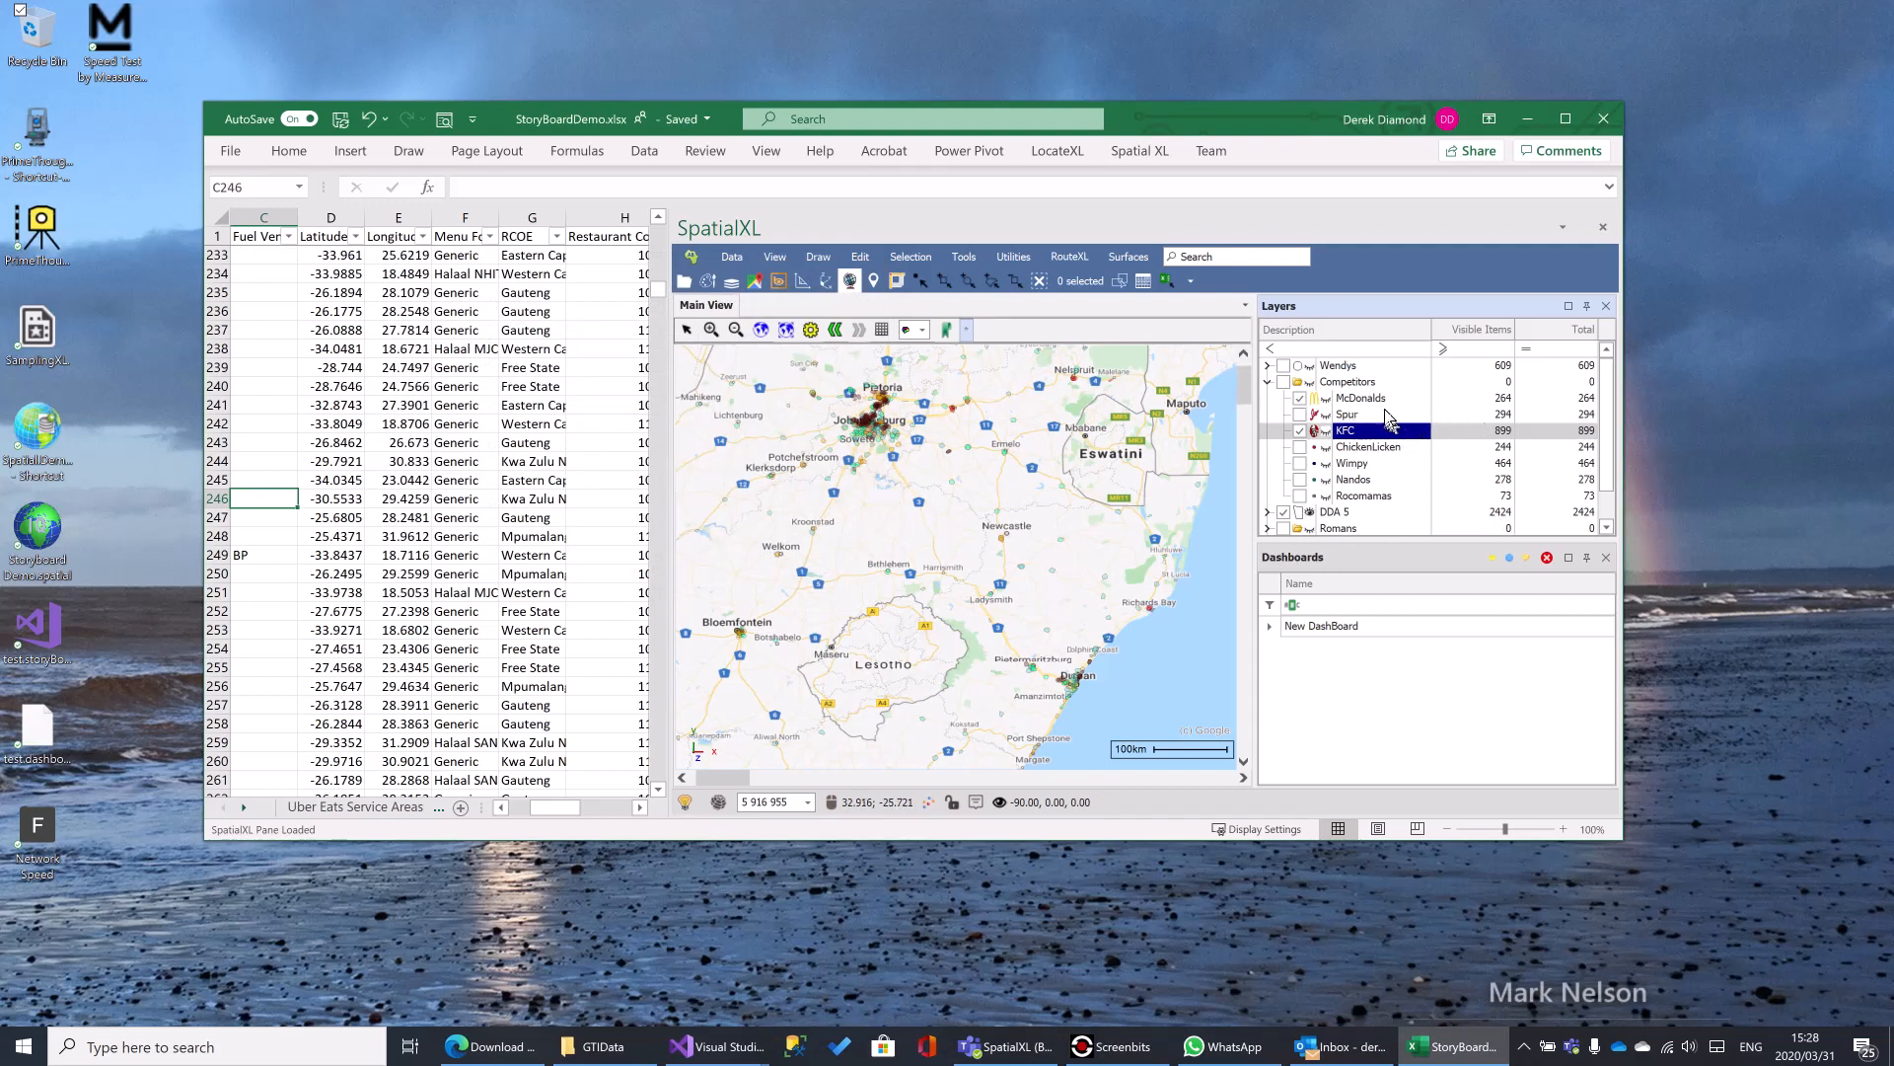
# - Show the Competitors layer group on the map and open the KFC layer's properties
pyautogui.click(1285, 382)
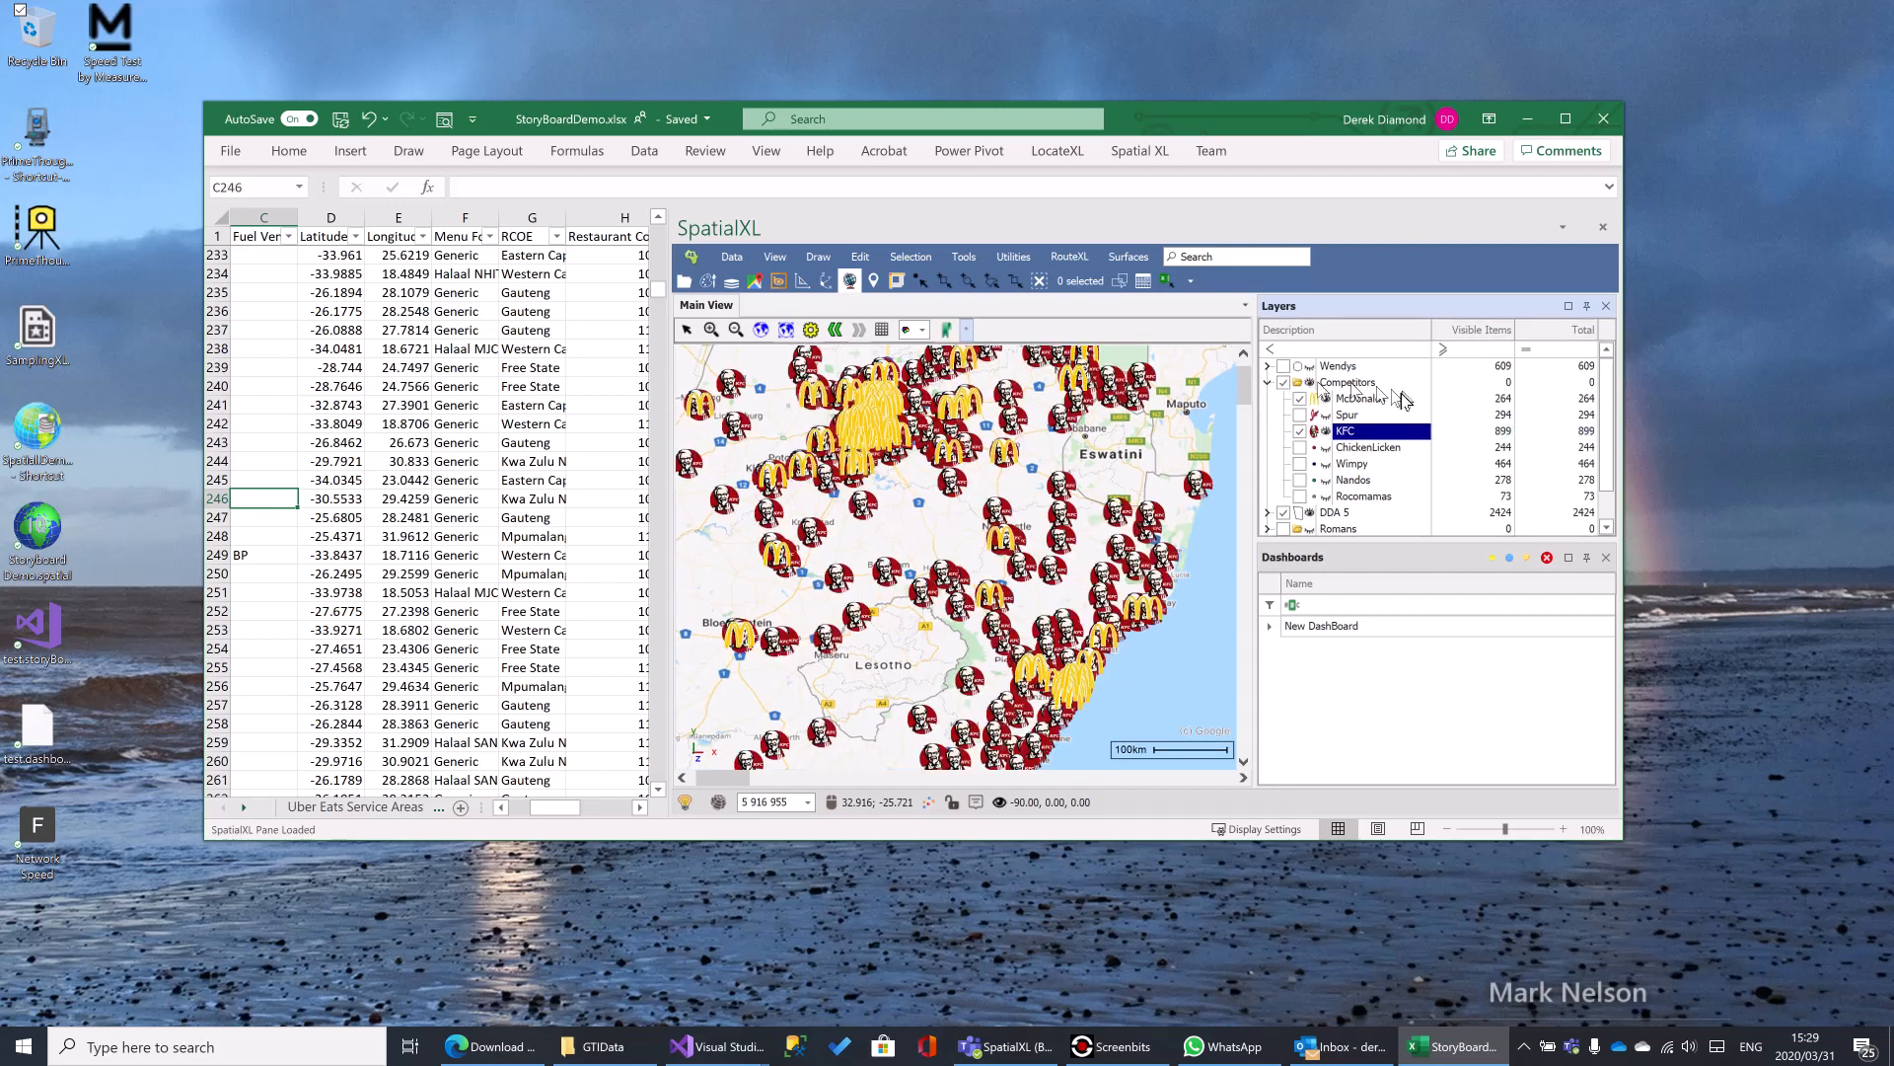
pyautogui.rightClick(1354, 435)
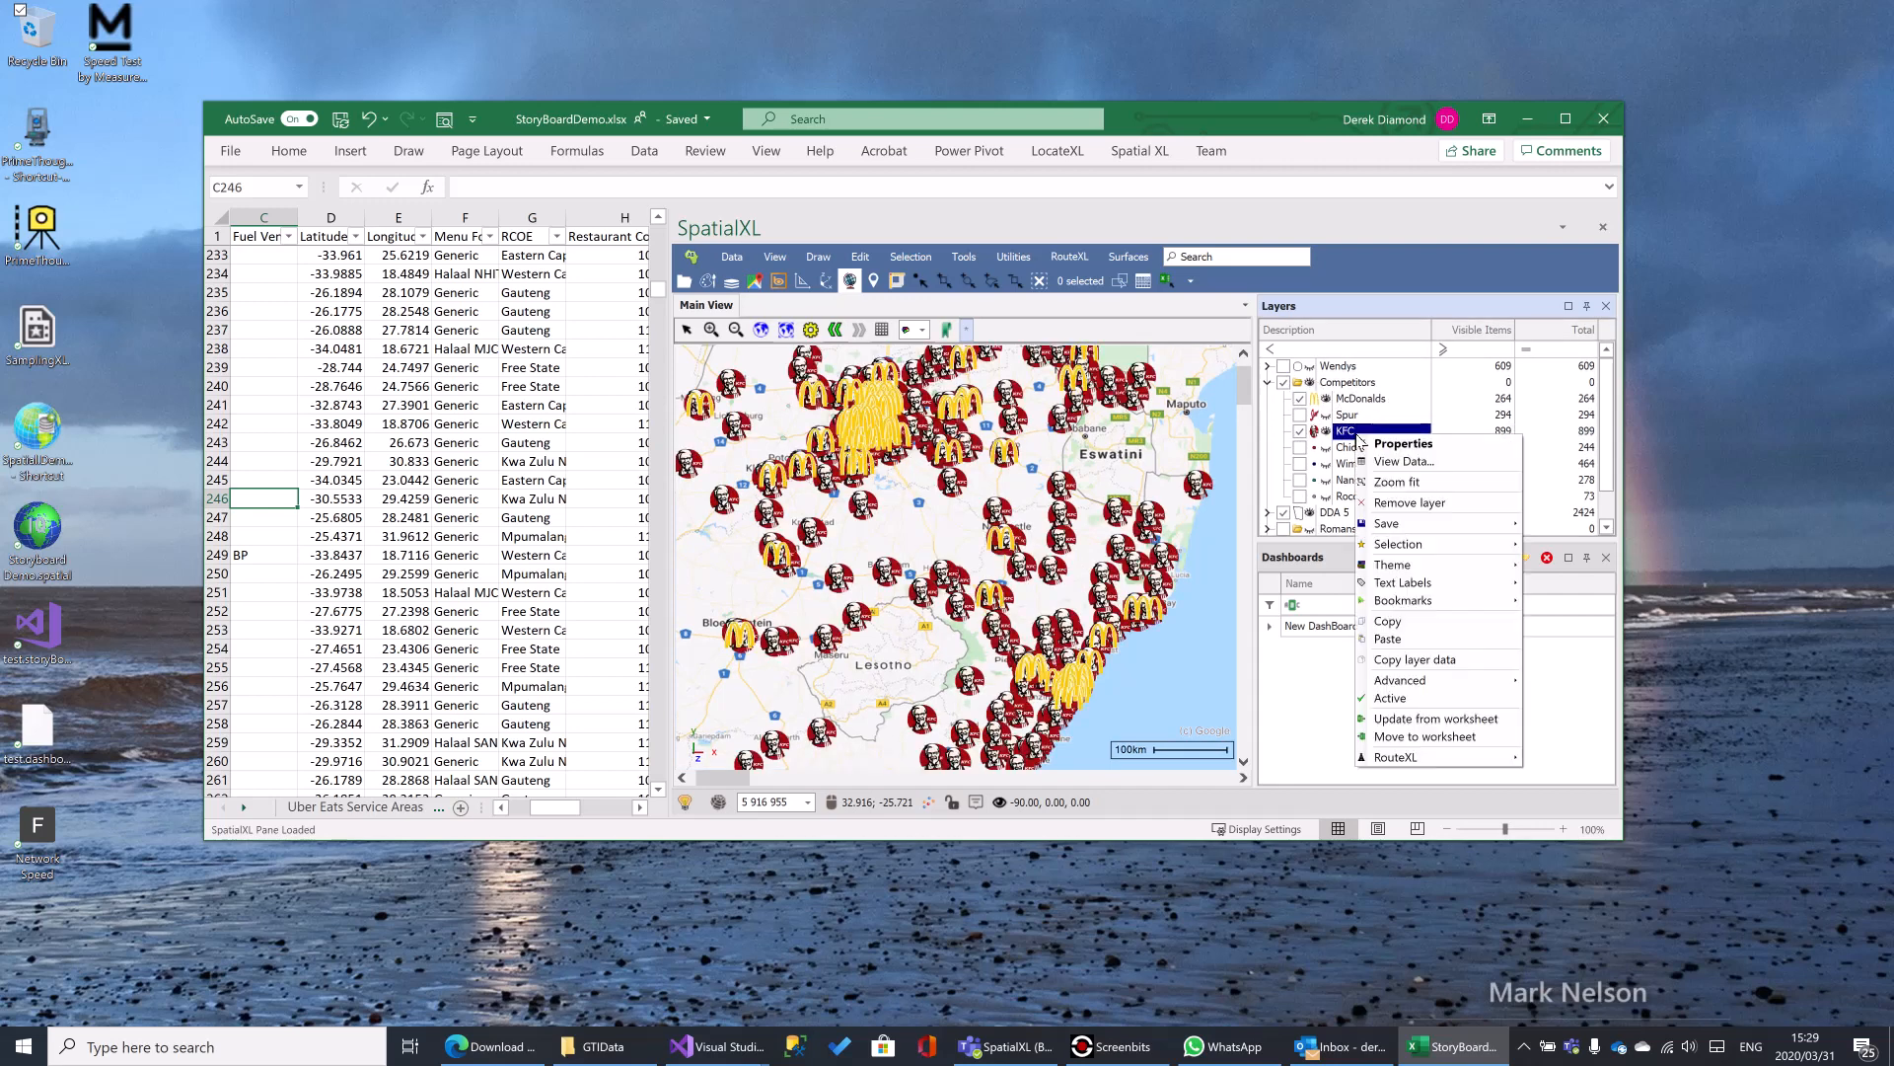
pyautogui.click(1418, 446)
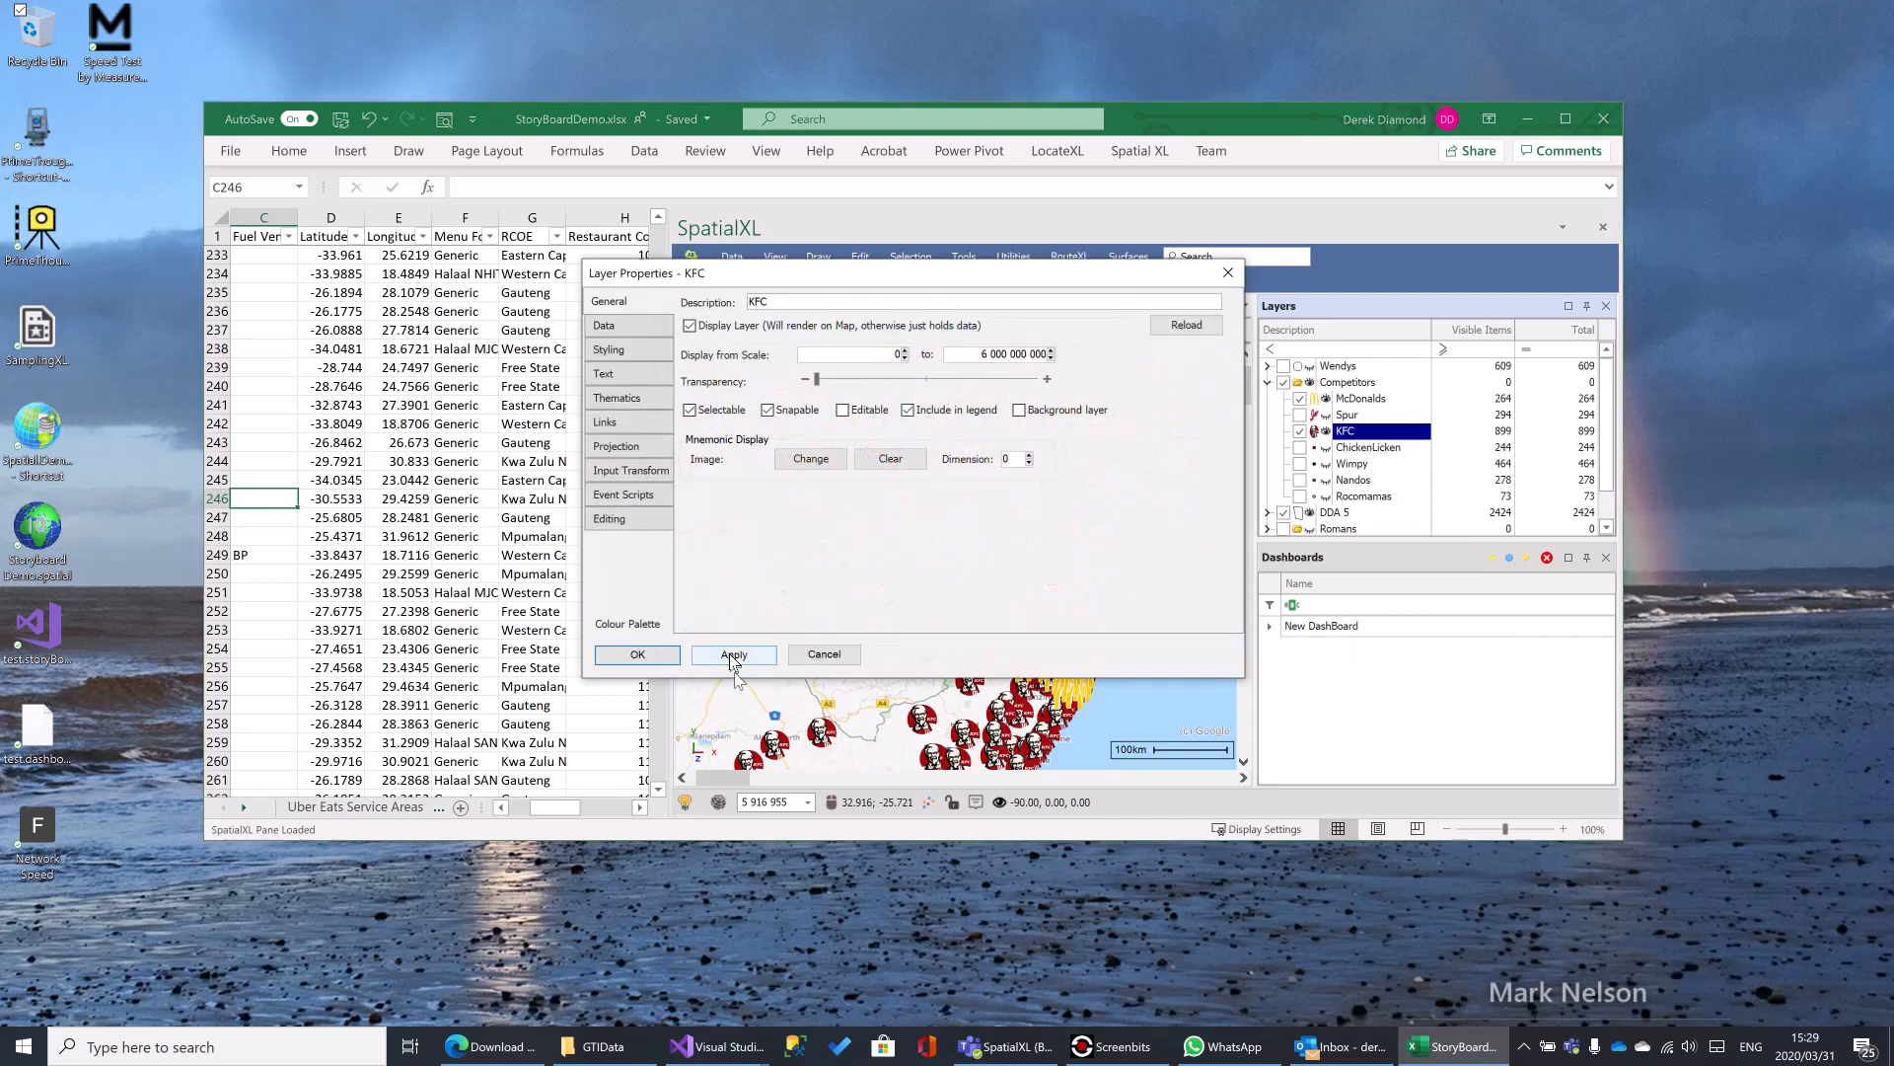
pyautogui.moveTo(1004, 270); pyautogui.dragTo(631, 216)
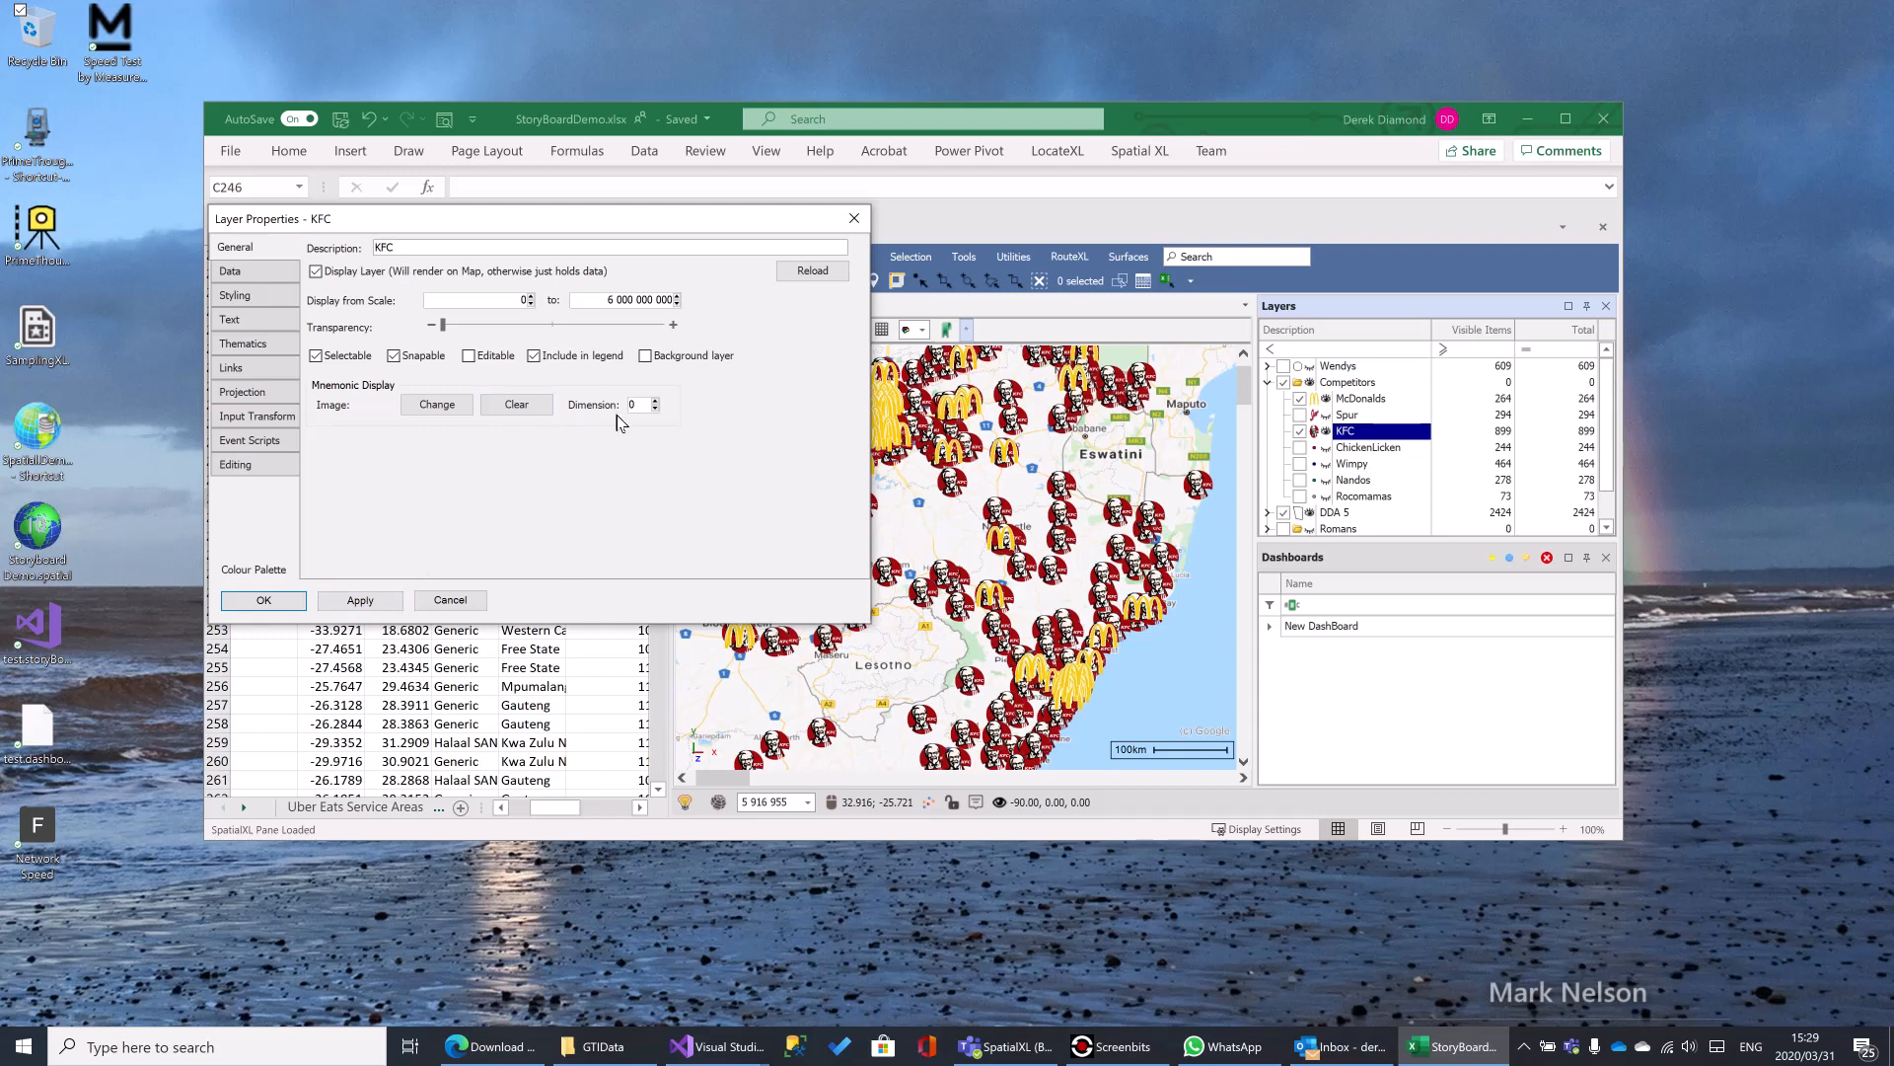
# - Try medium and maximum transparency on the KFC layer, and return the transparency to its minimum
pyautogui.click(558, 328)
pyautogui.click(363, 604)
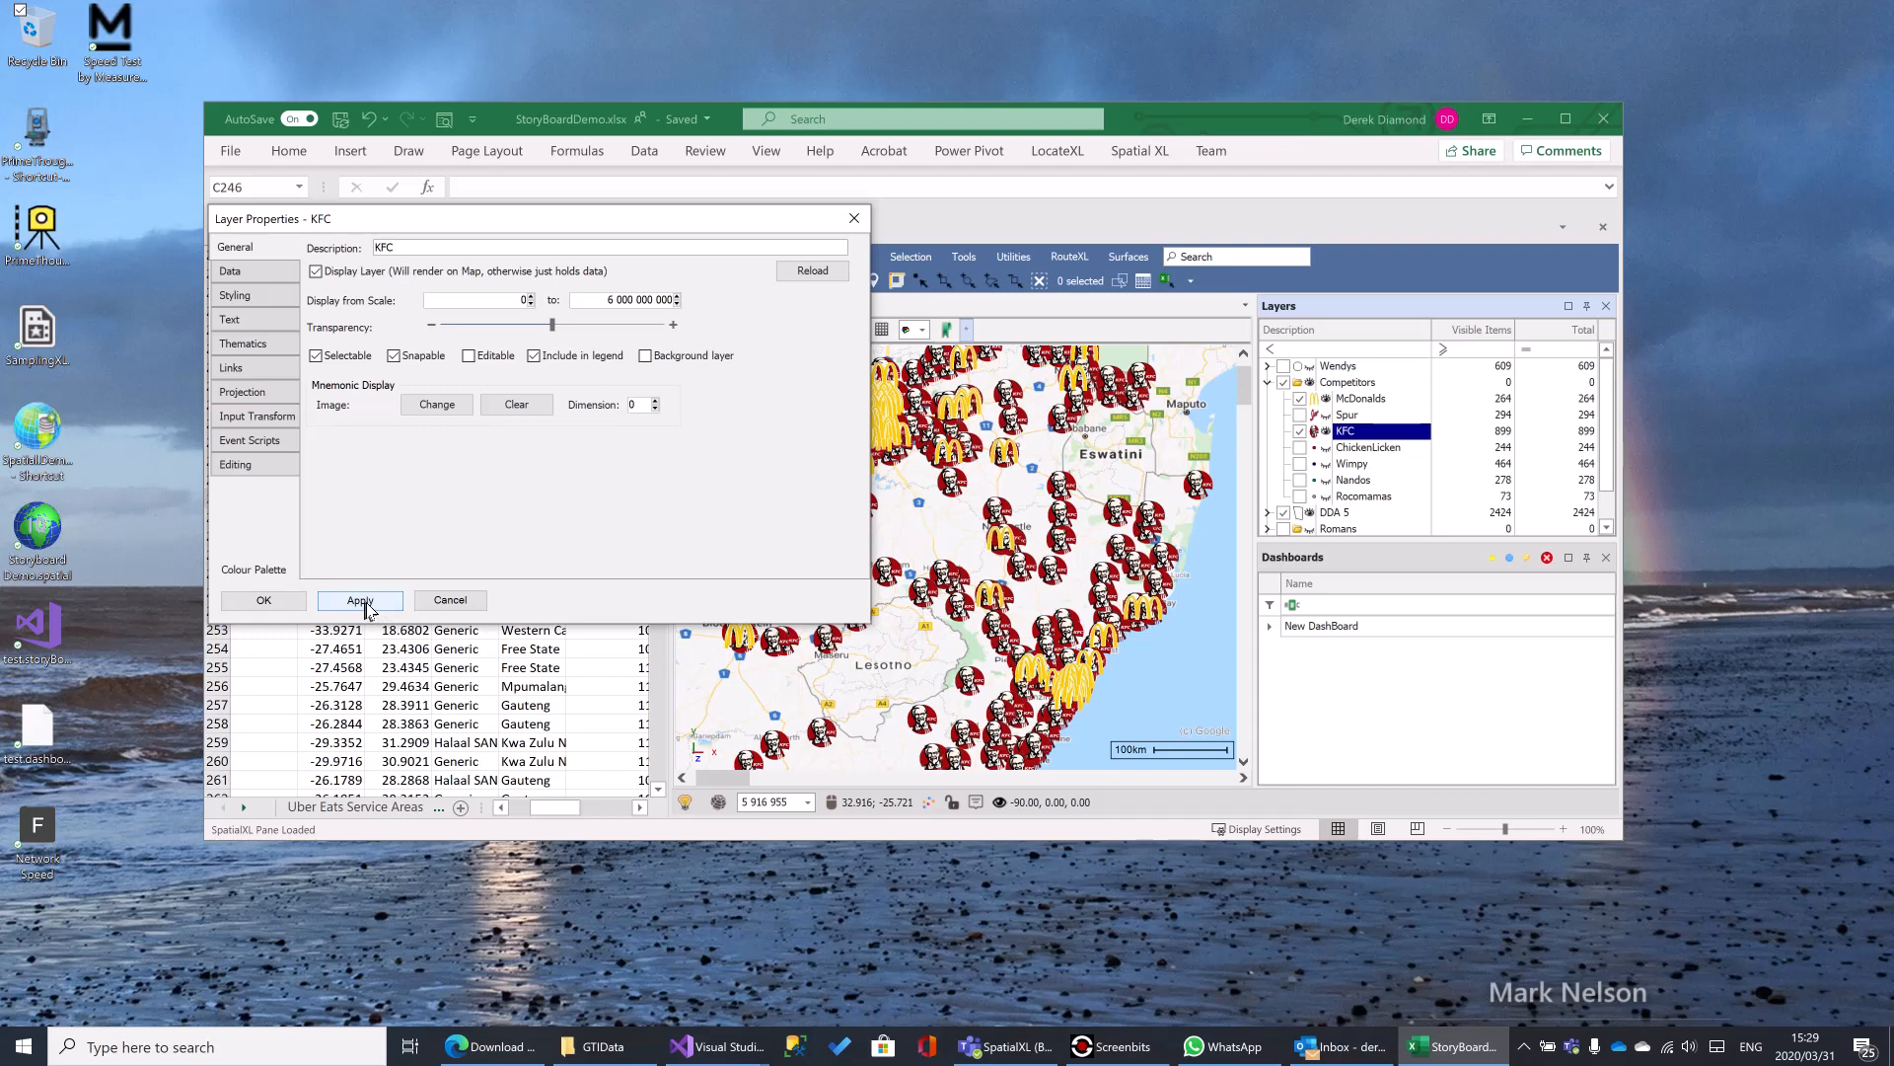
pyautogui.click(368, 606)
pyautogui.moveTo(551, 325); pyautogui.dragTo(661, 325)
pyautogui.click(367, 604)
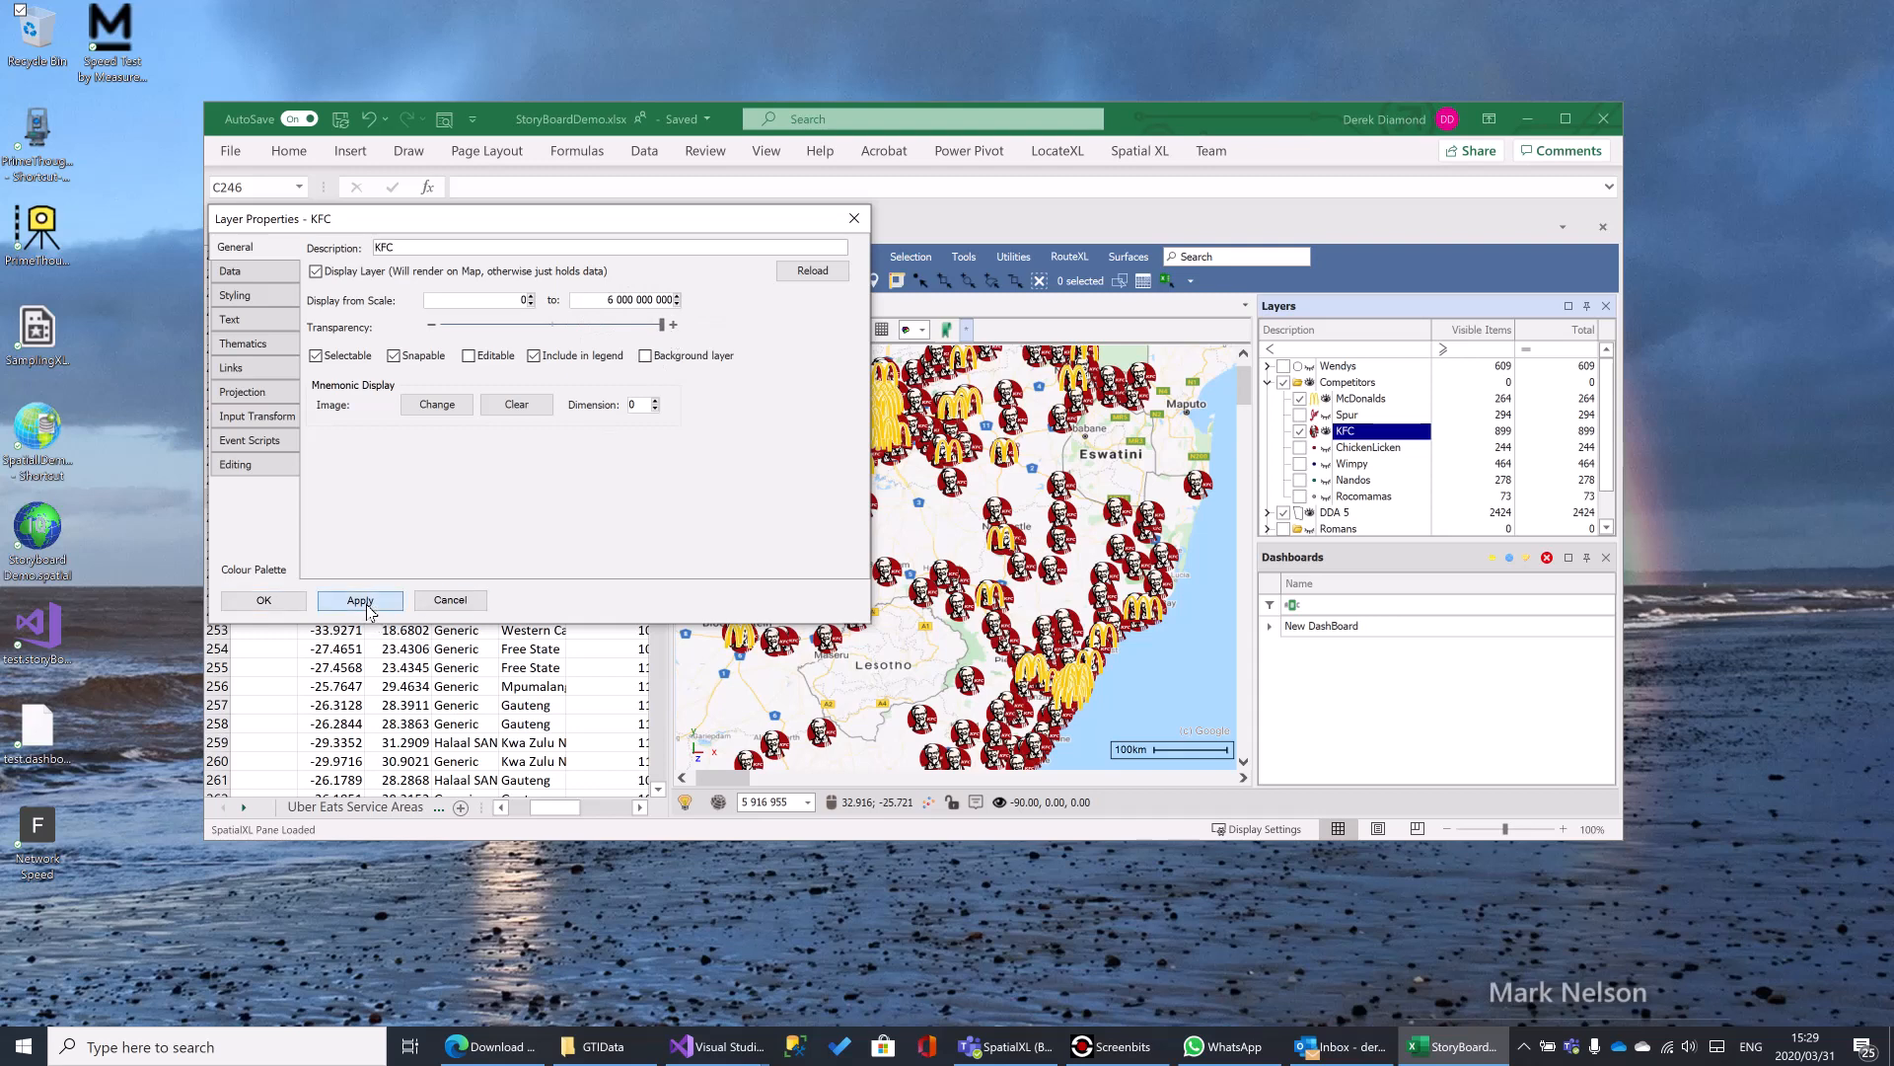
pyautogui.moveTo(661, 325); pyautogui.dragTo(444, 325)
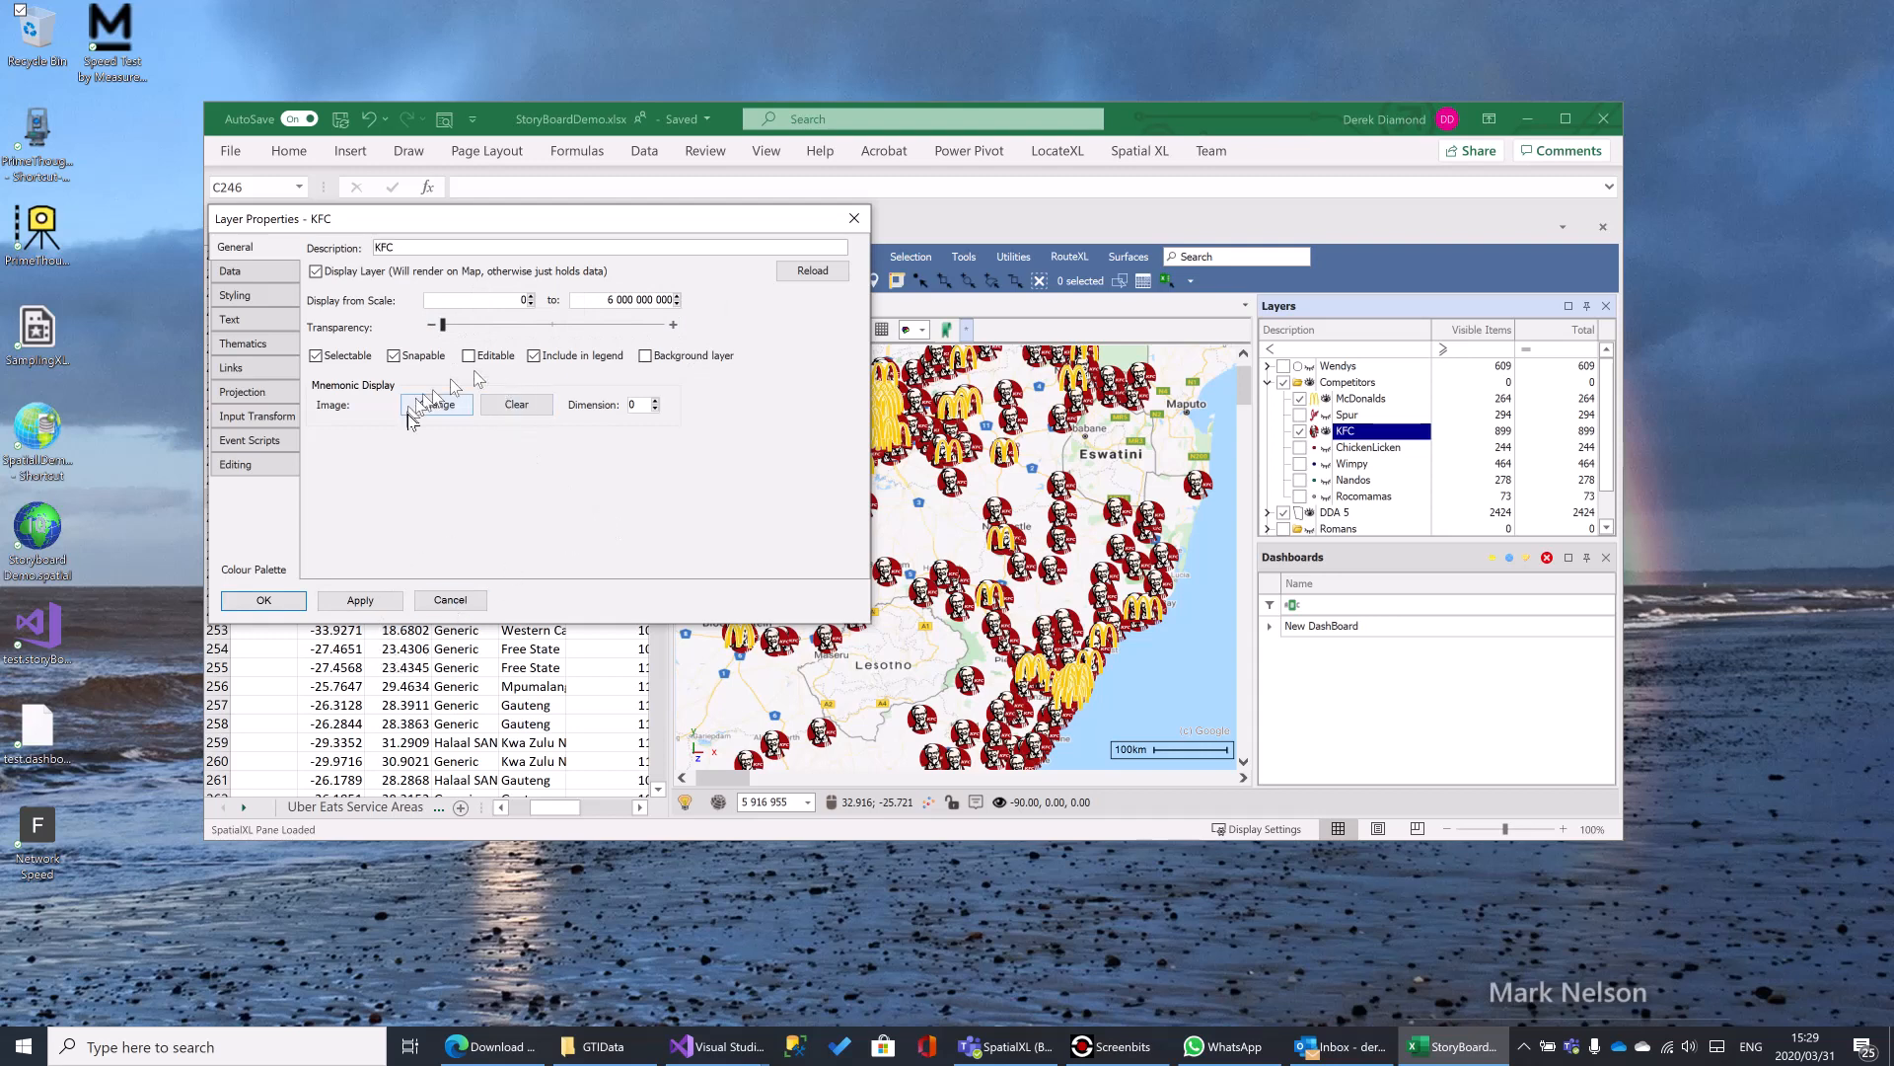
# - Reduce the KFC layer's default image scale to 0.5, adjust it to 0.6 and apply it
pyautogui.click(235, 295)
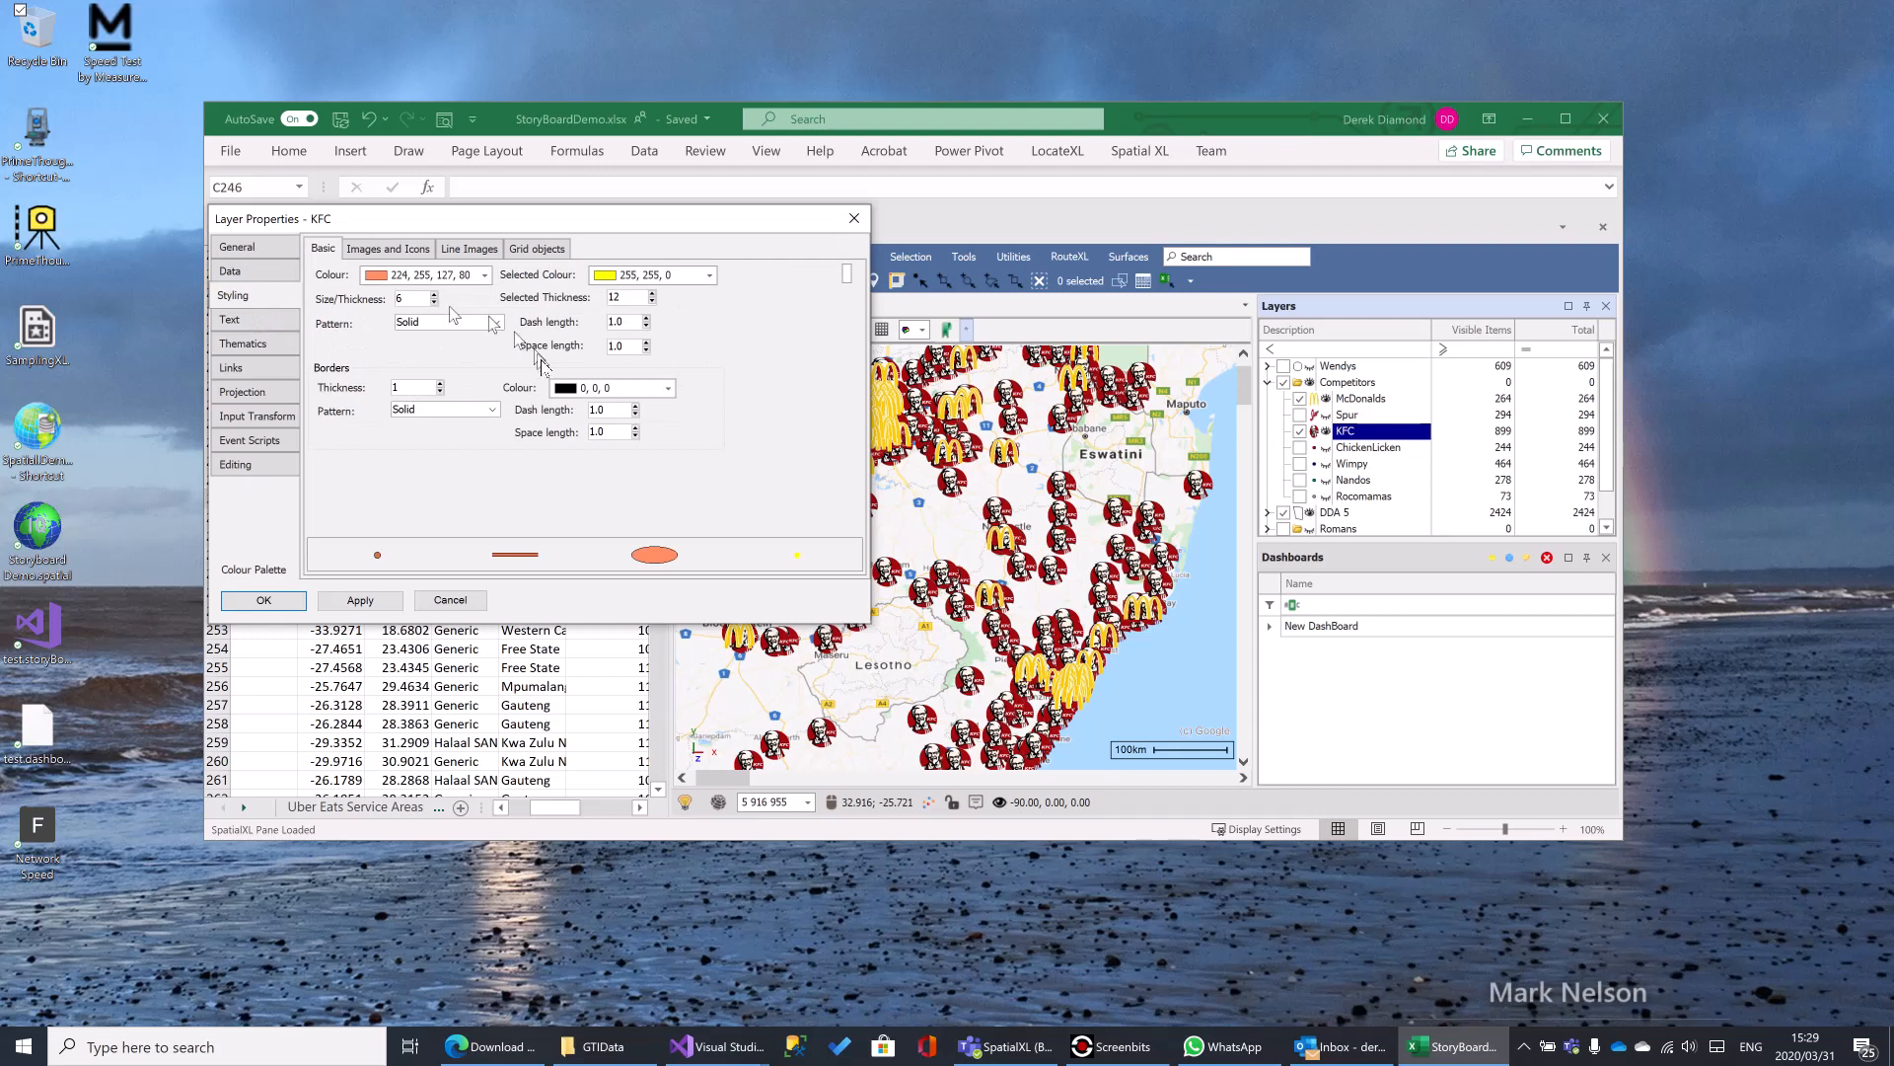
pyautogui.click(375, 254)
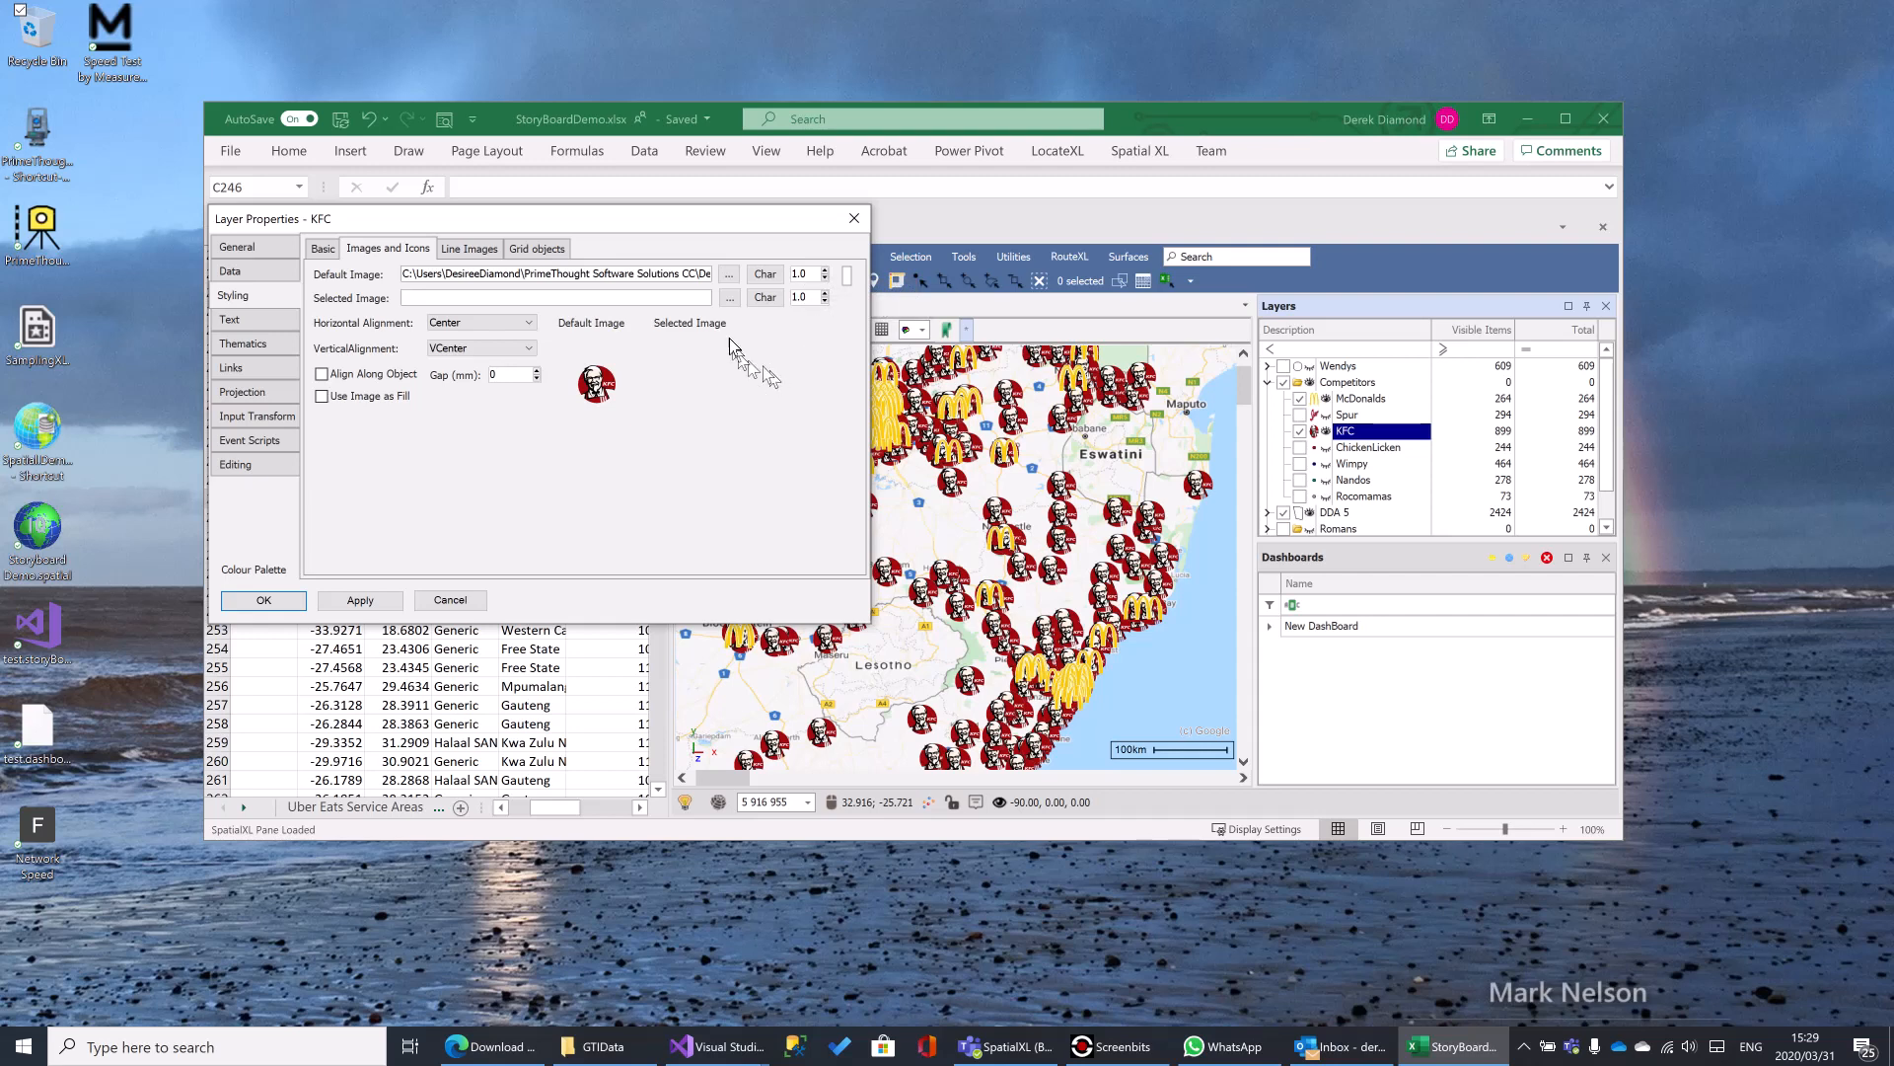
pyautogui.click(825, 280)
pyautogui.click(360, 604)
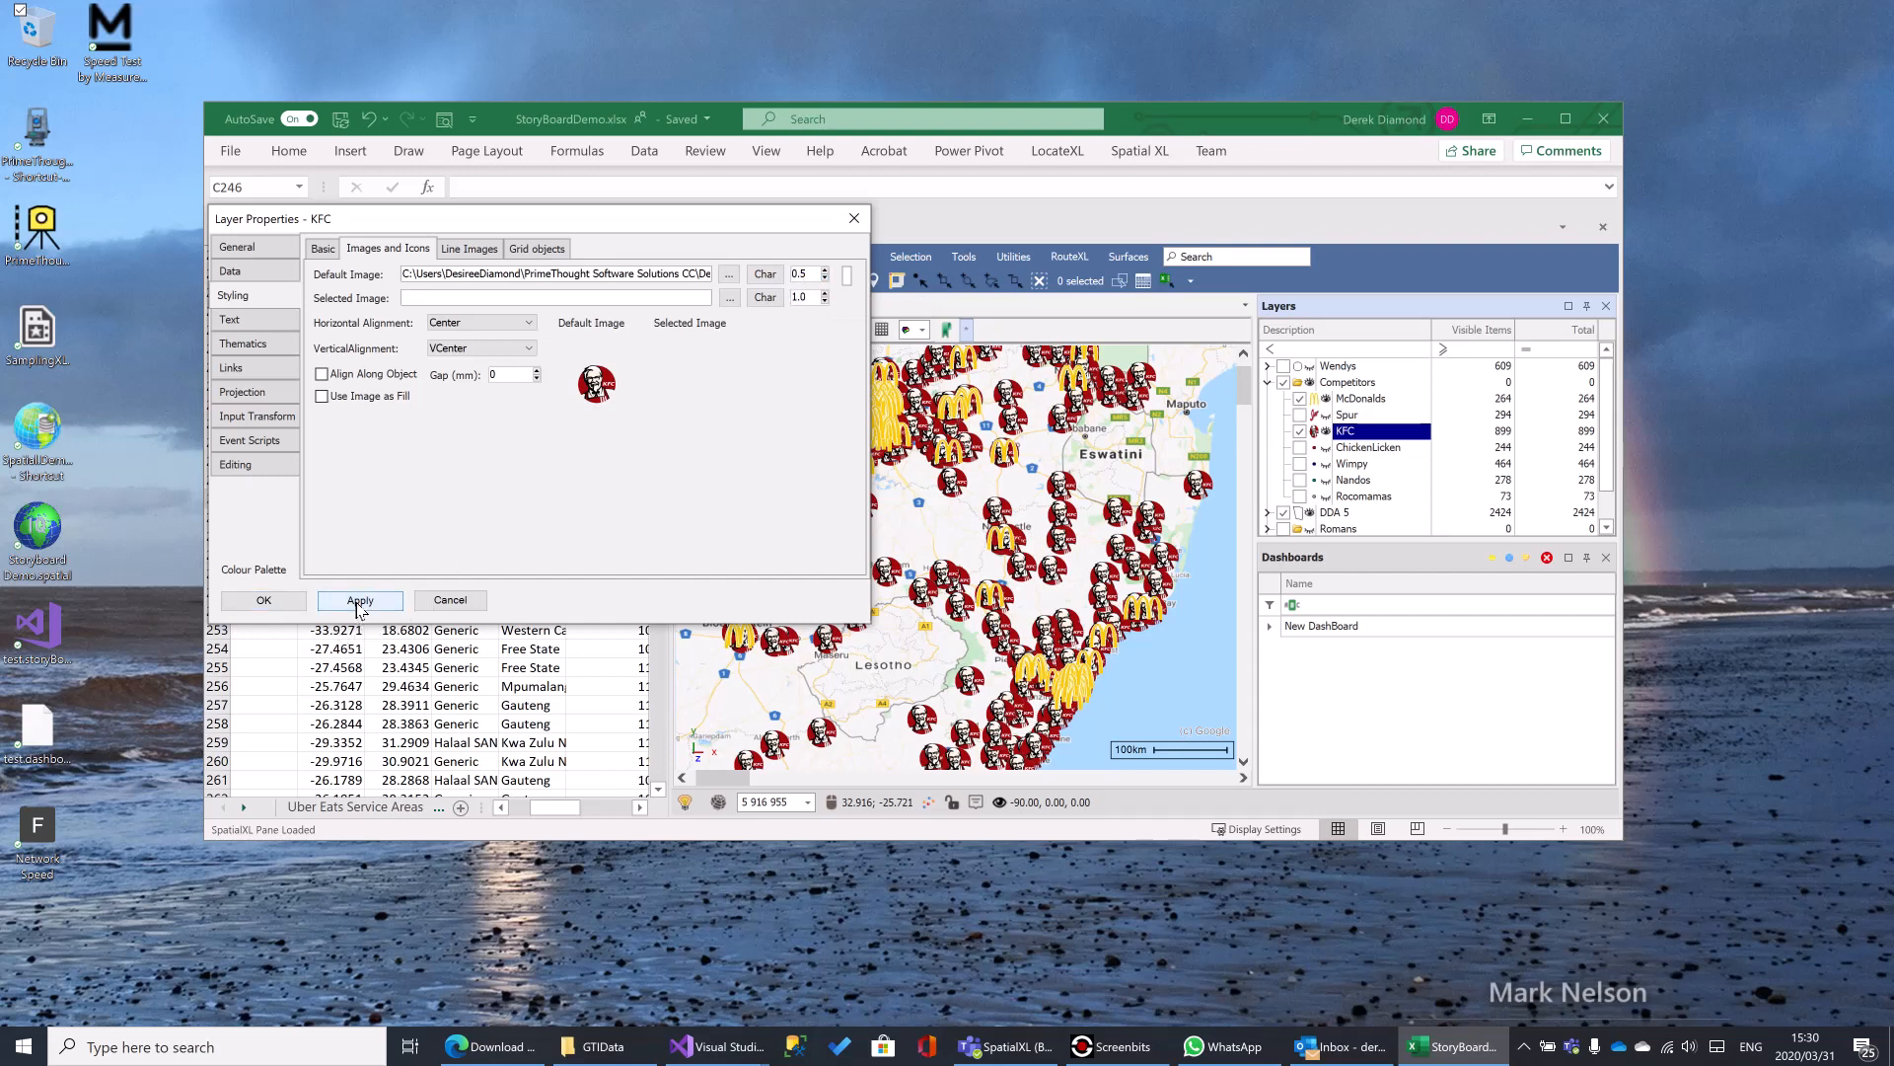
pyautogui.click(825, 271)
pyautogui.click(357, 601)
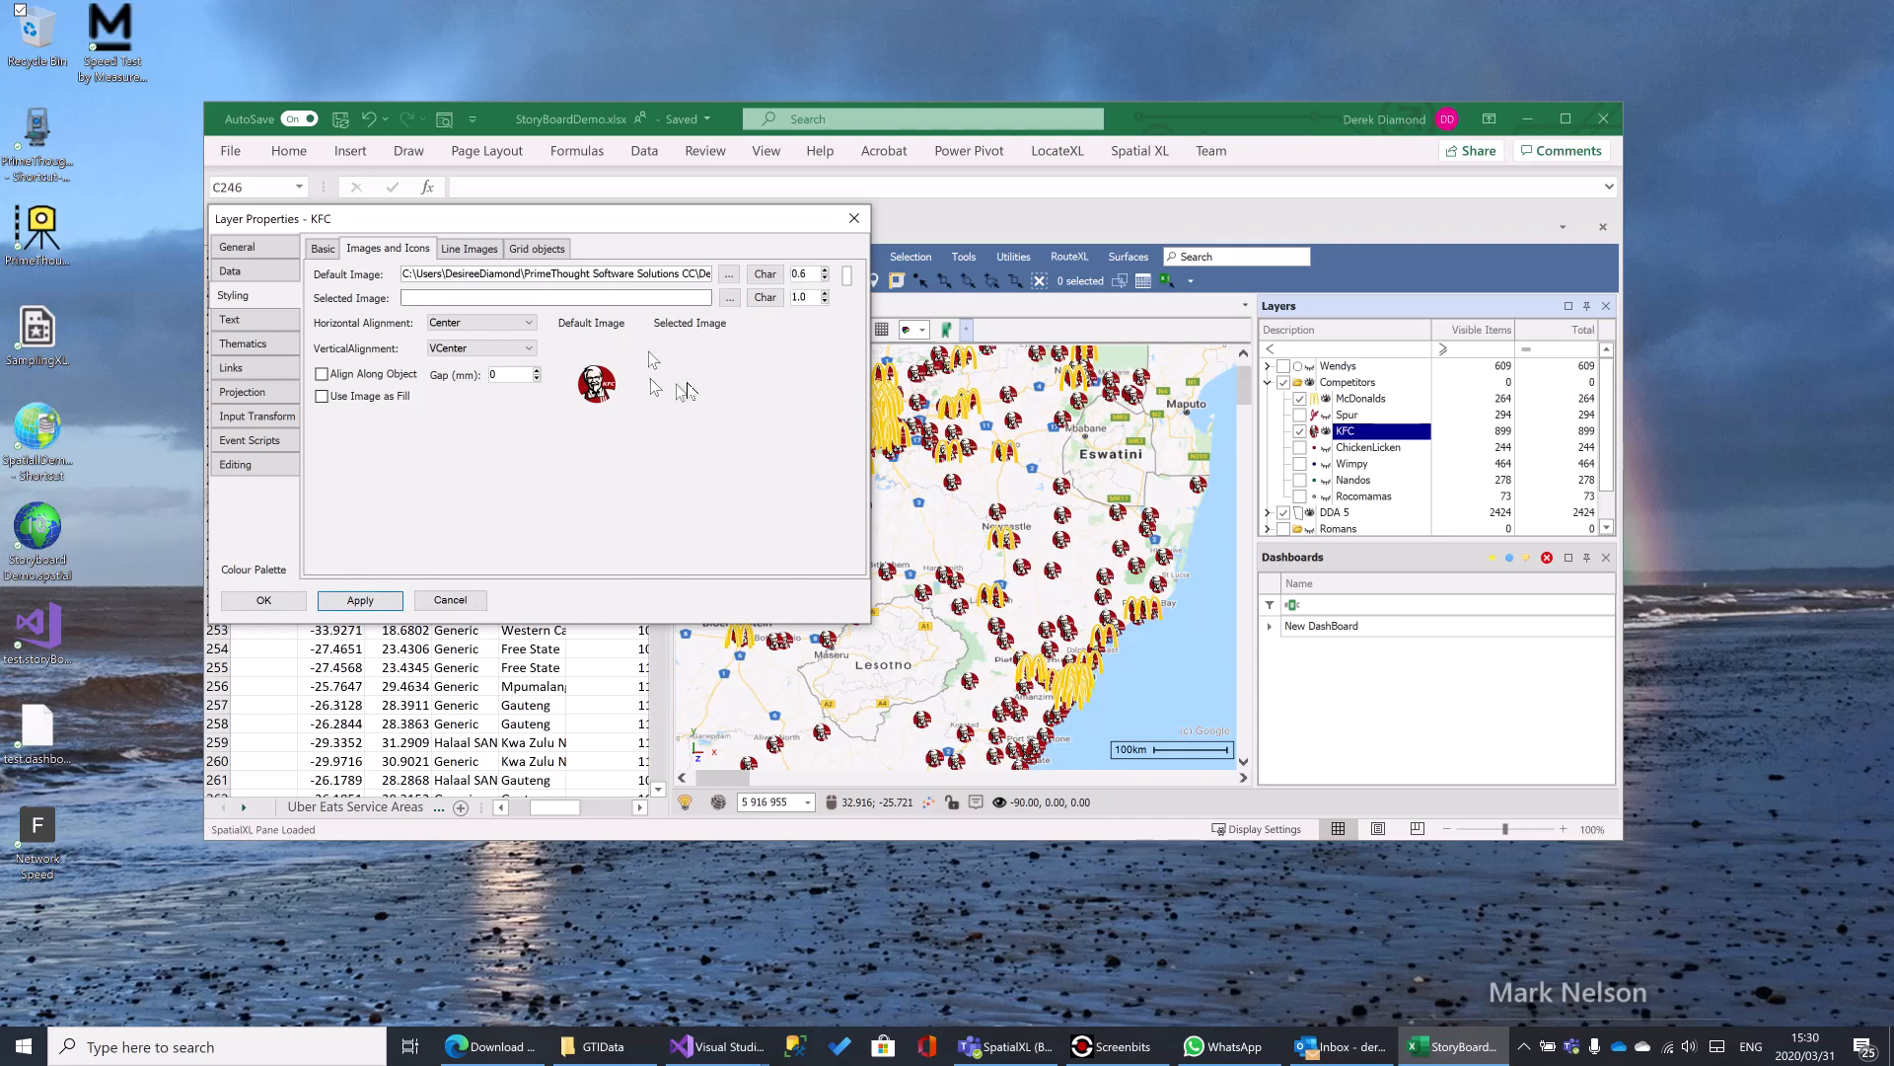
# - Examine the KFC layer's line image, theme and thematic image settings, and close the layer properties
pyautogui.click(470, 249)
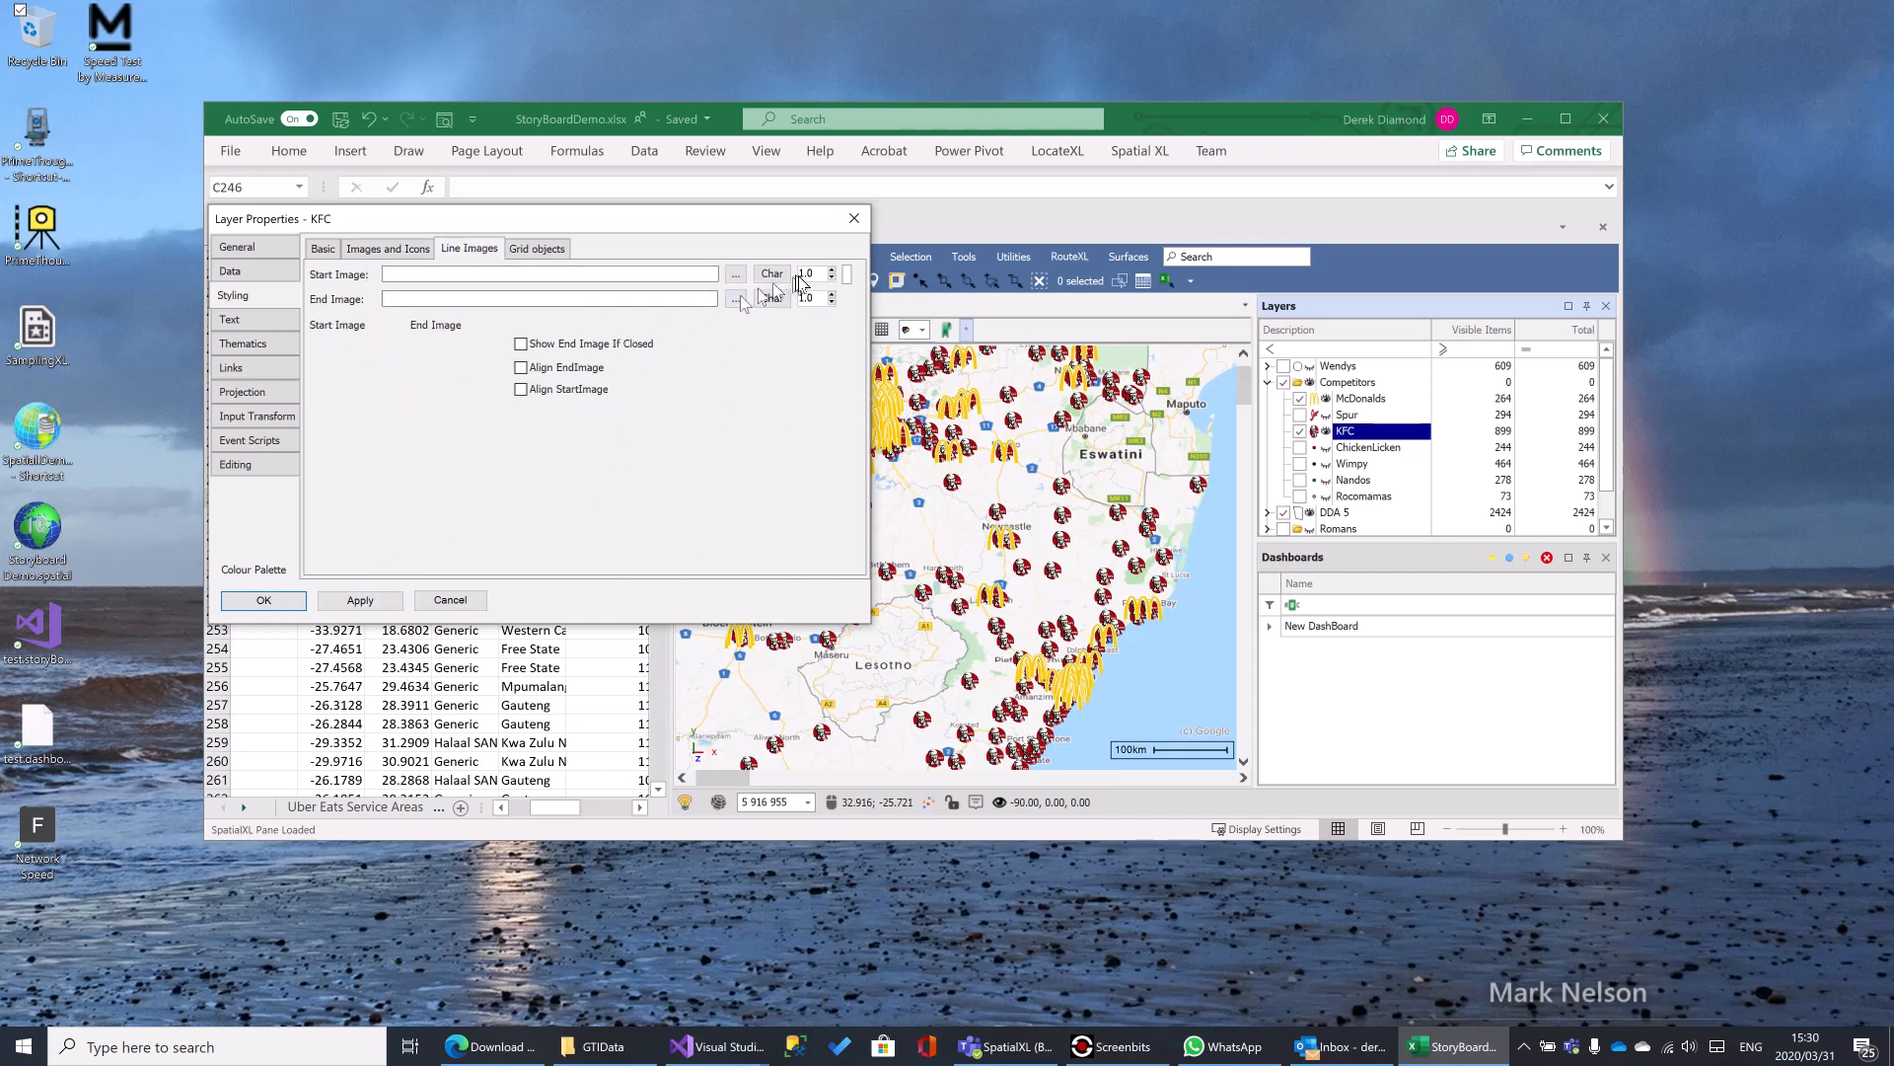
pyautogui.click(378, 253)
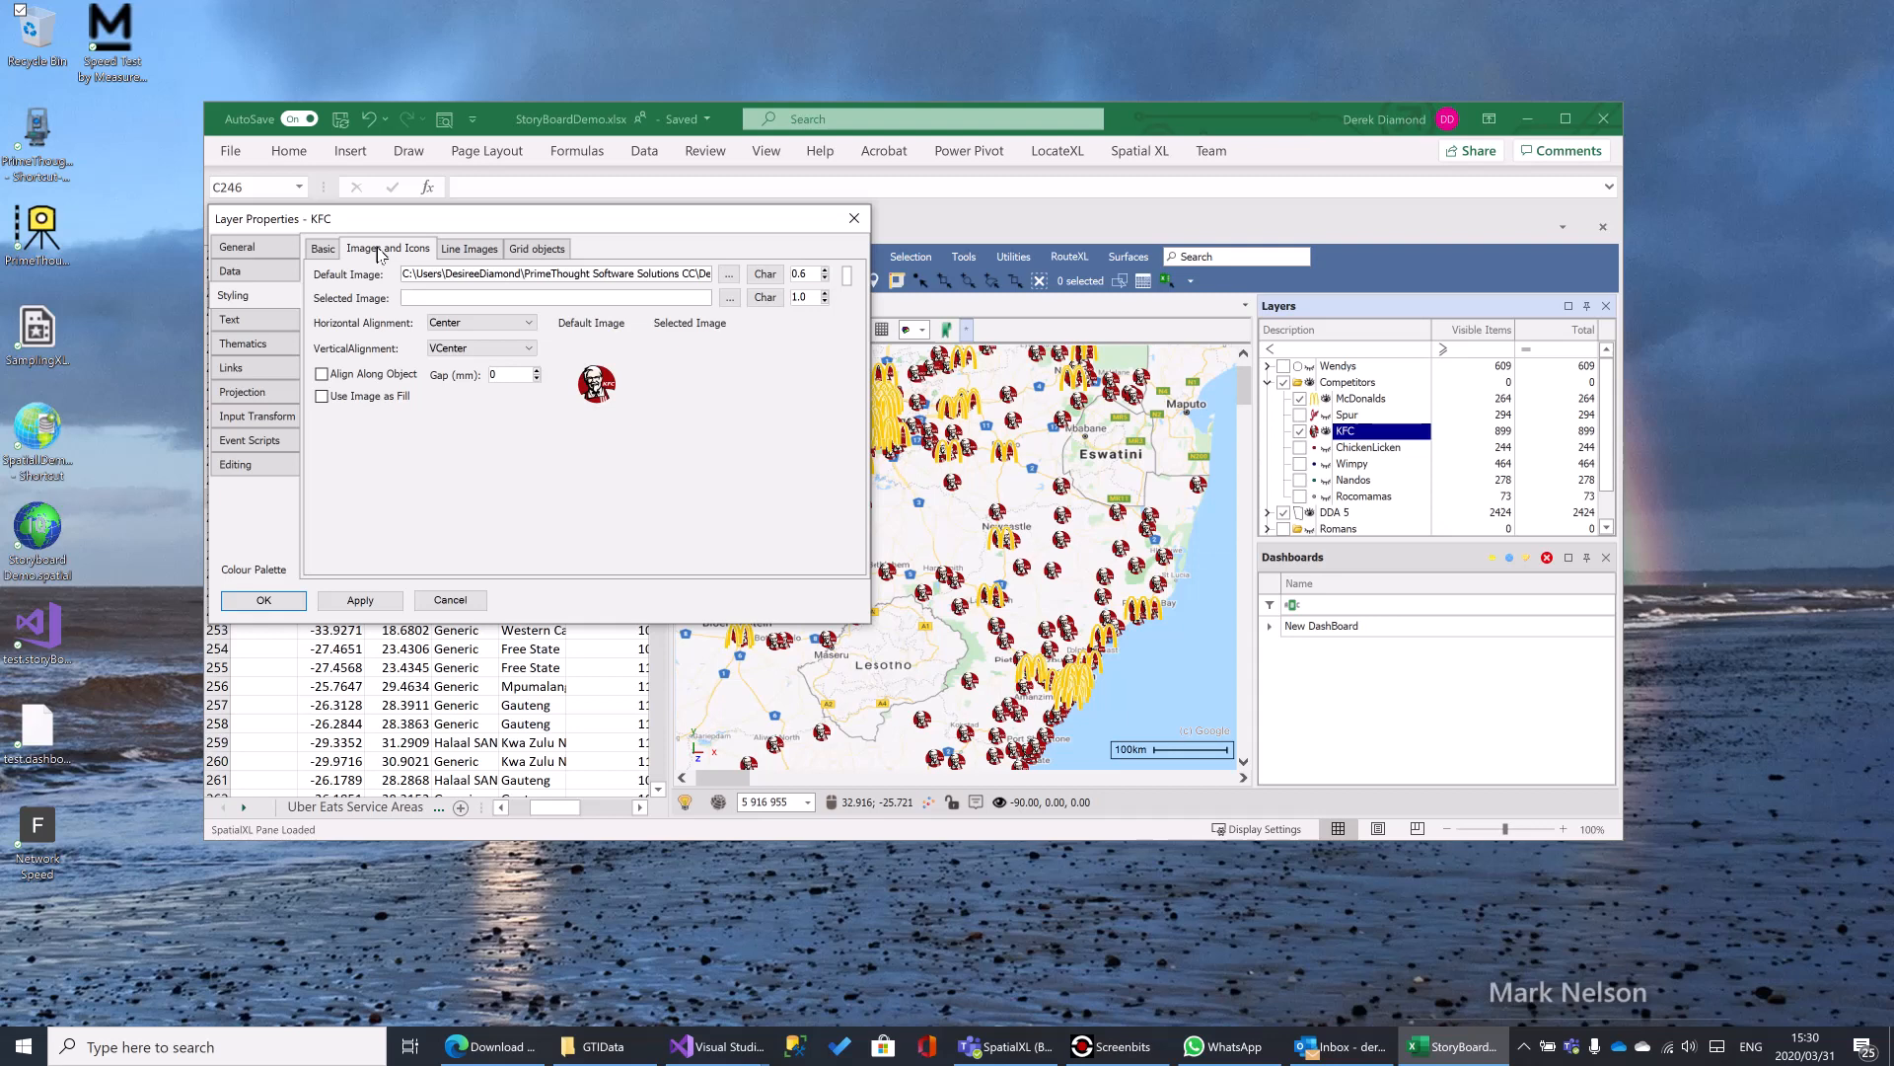
pyautogui.click(246, 345)
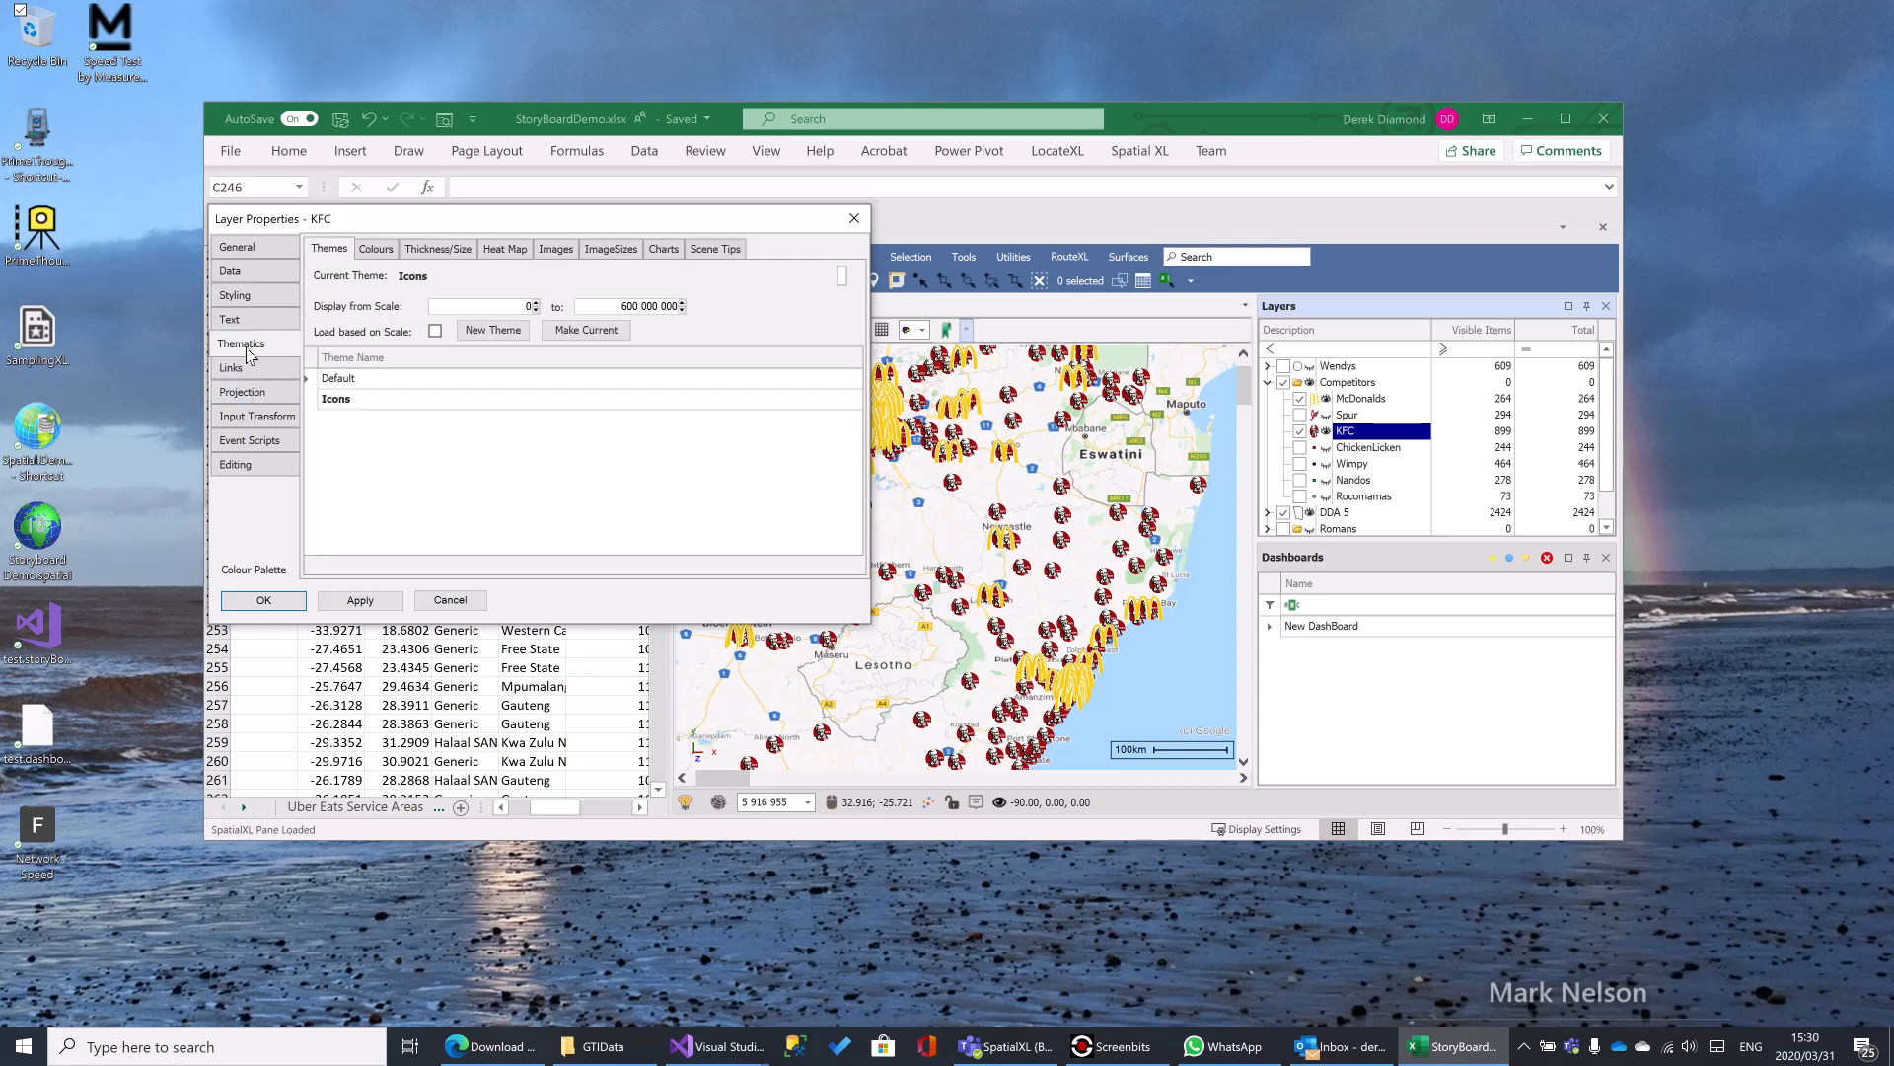
pyautogui.click(558, 252)
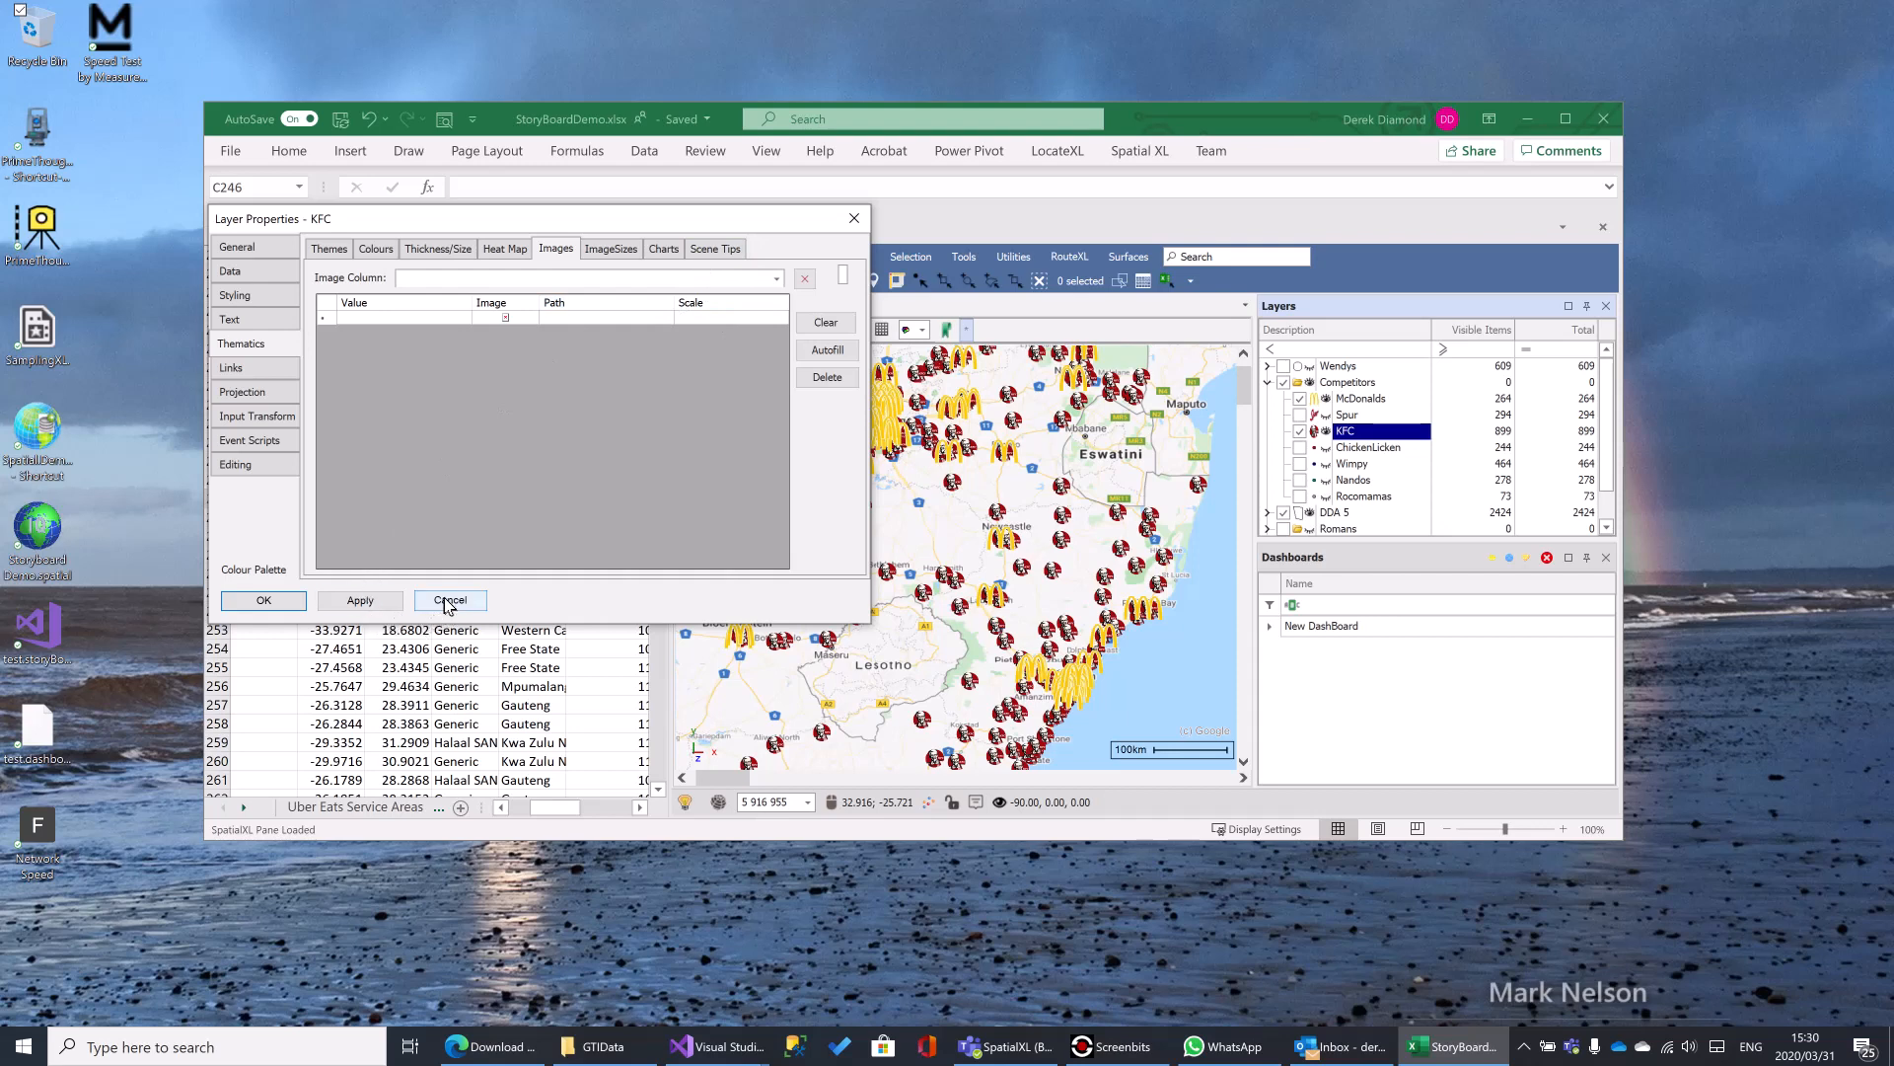
pyautogui.click(855, 218)
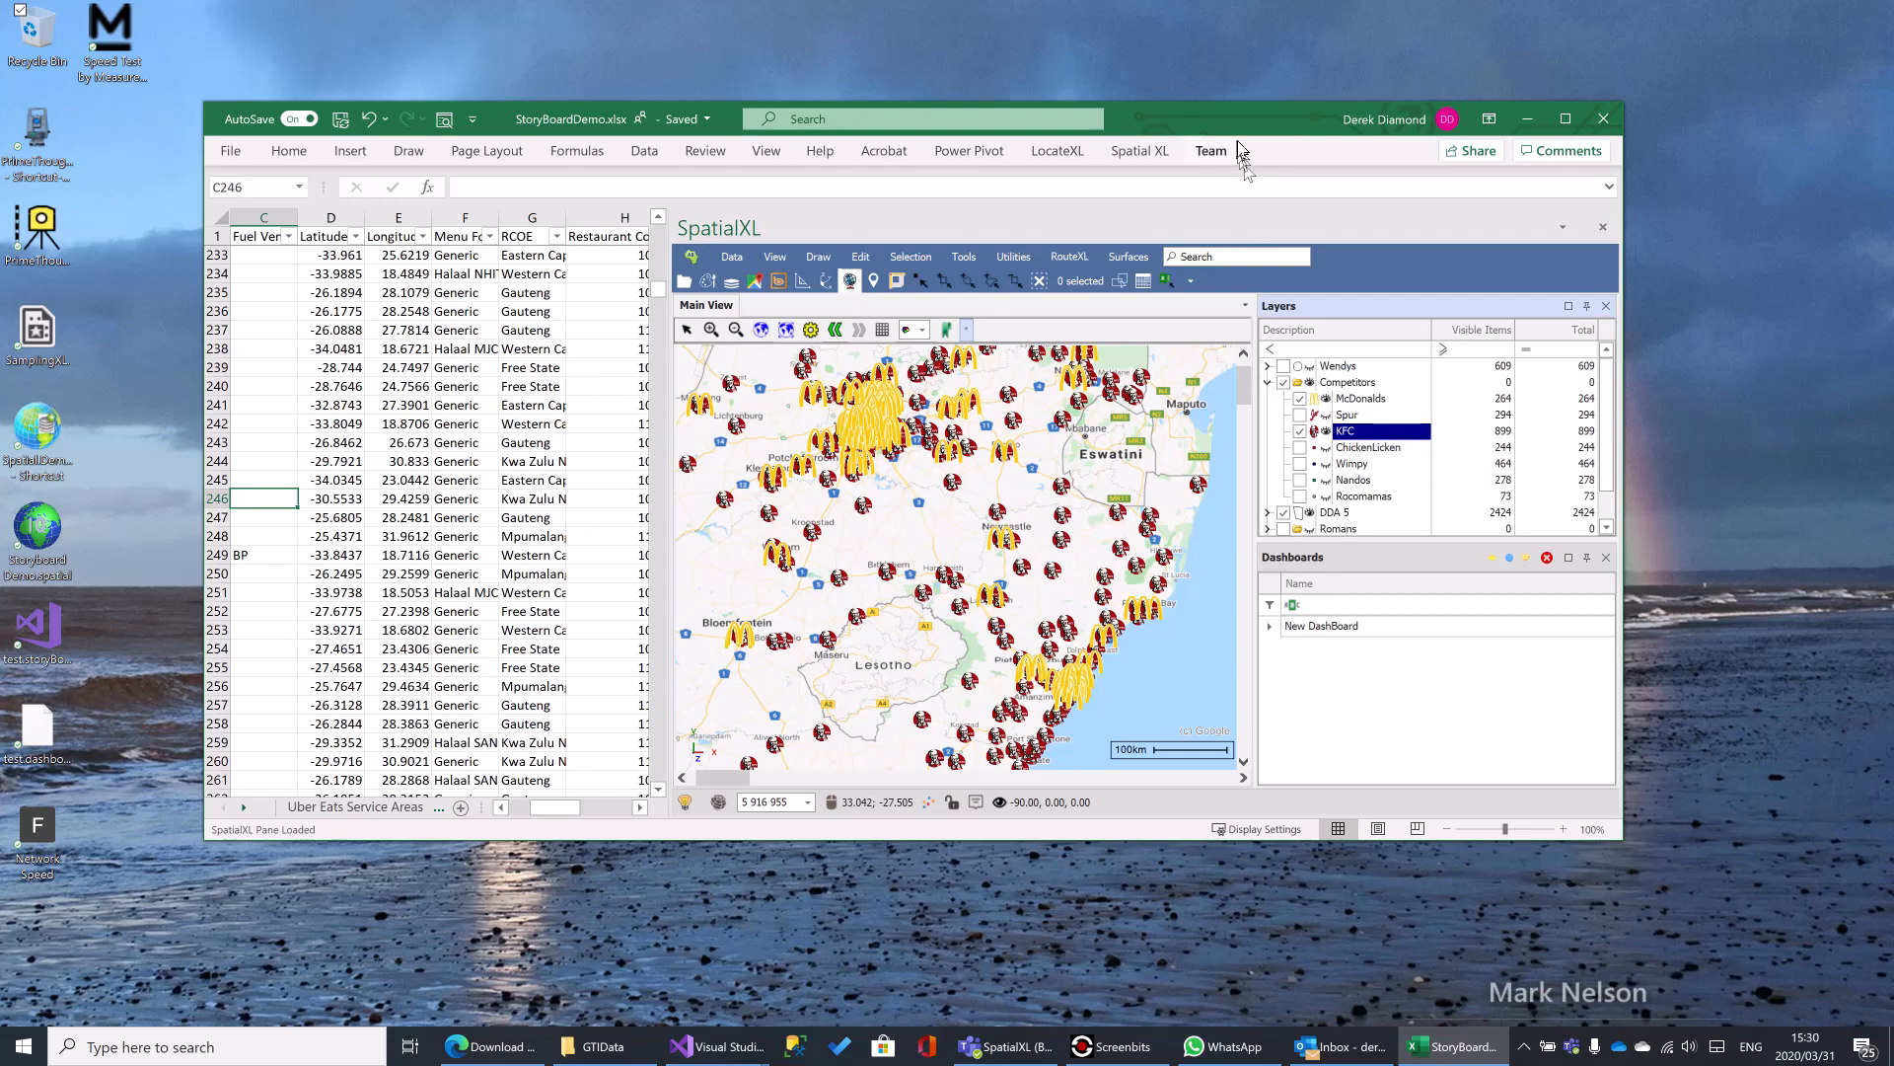
# - Collapse the Competitors layer group and switch to File Explorer to open the Famous Brands folder
pyautogui.moveTo(1235, 115); pyautogui.dragTo(1183, 133)
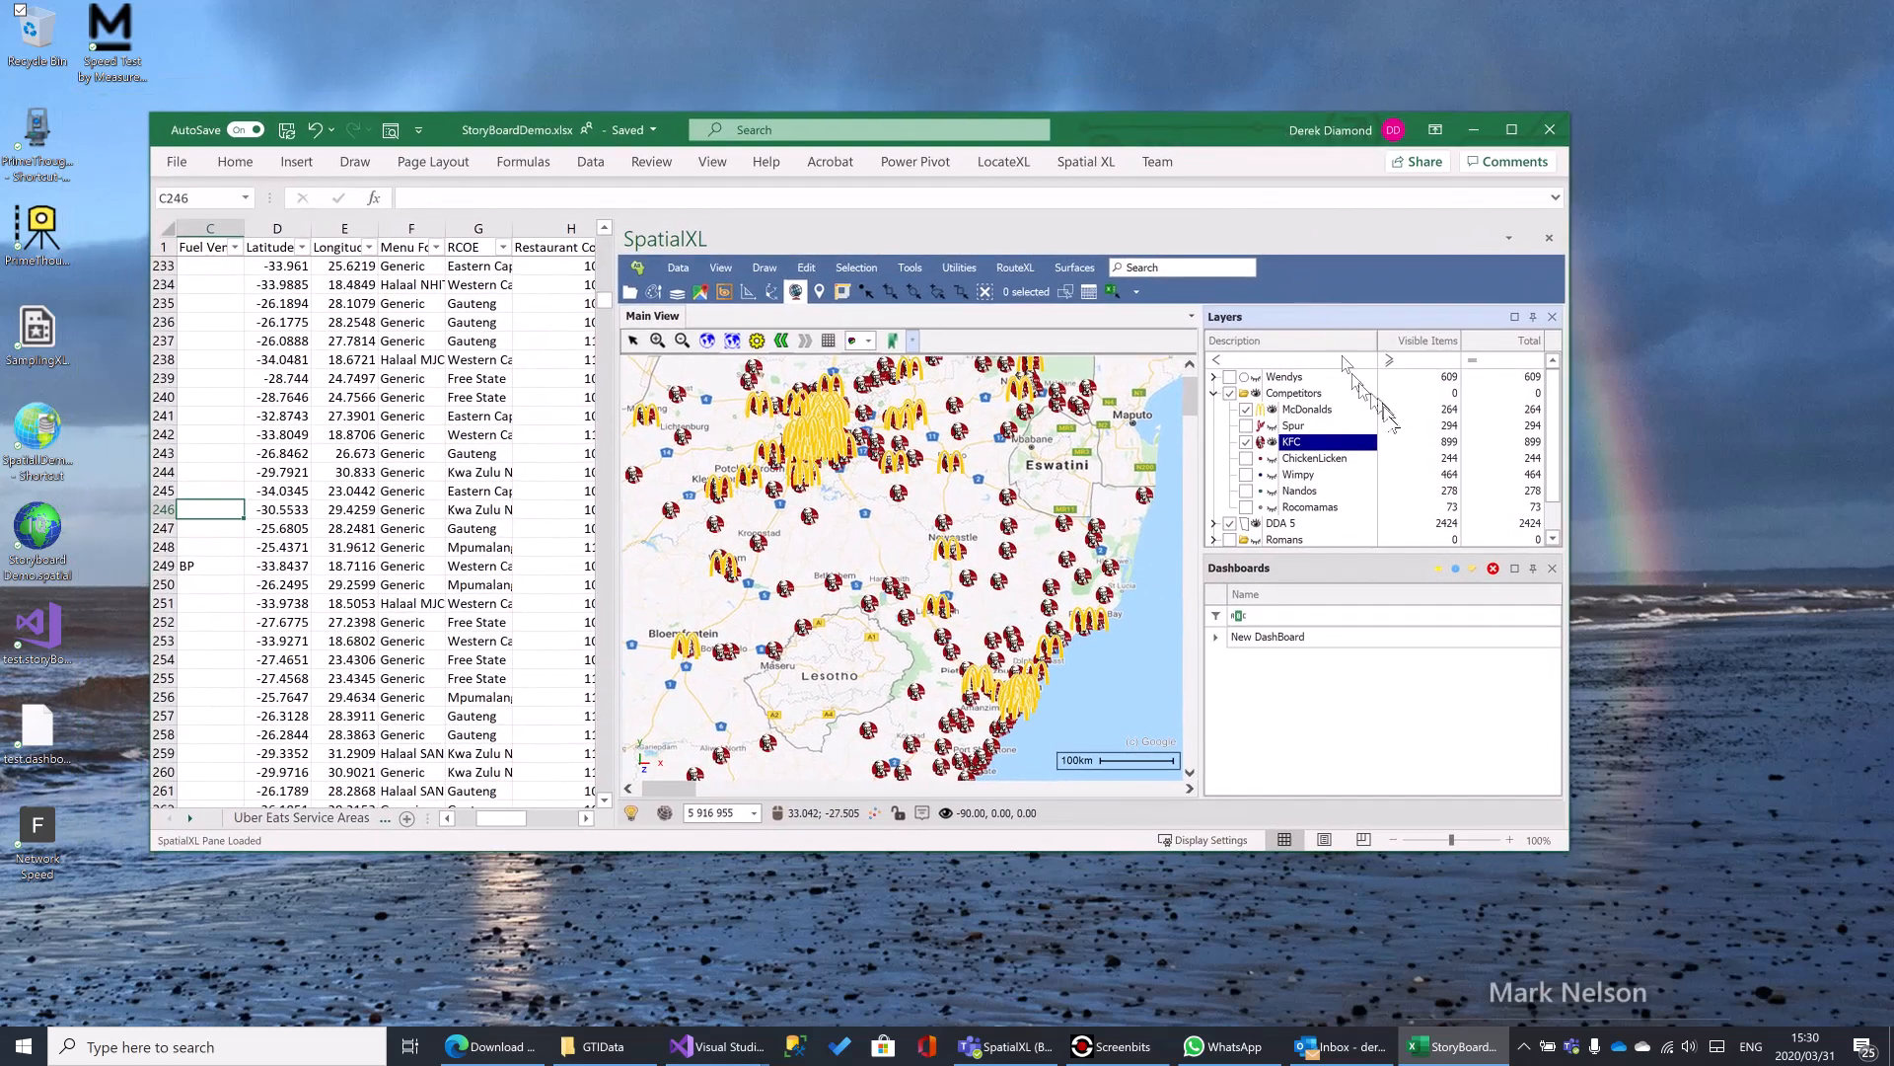
pyautogui.click(1213, 393)
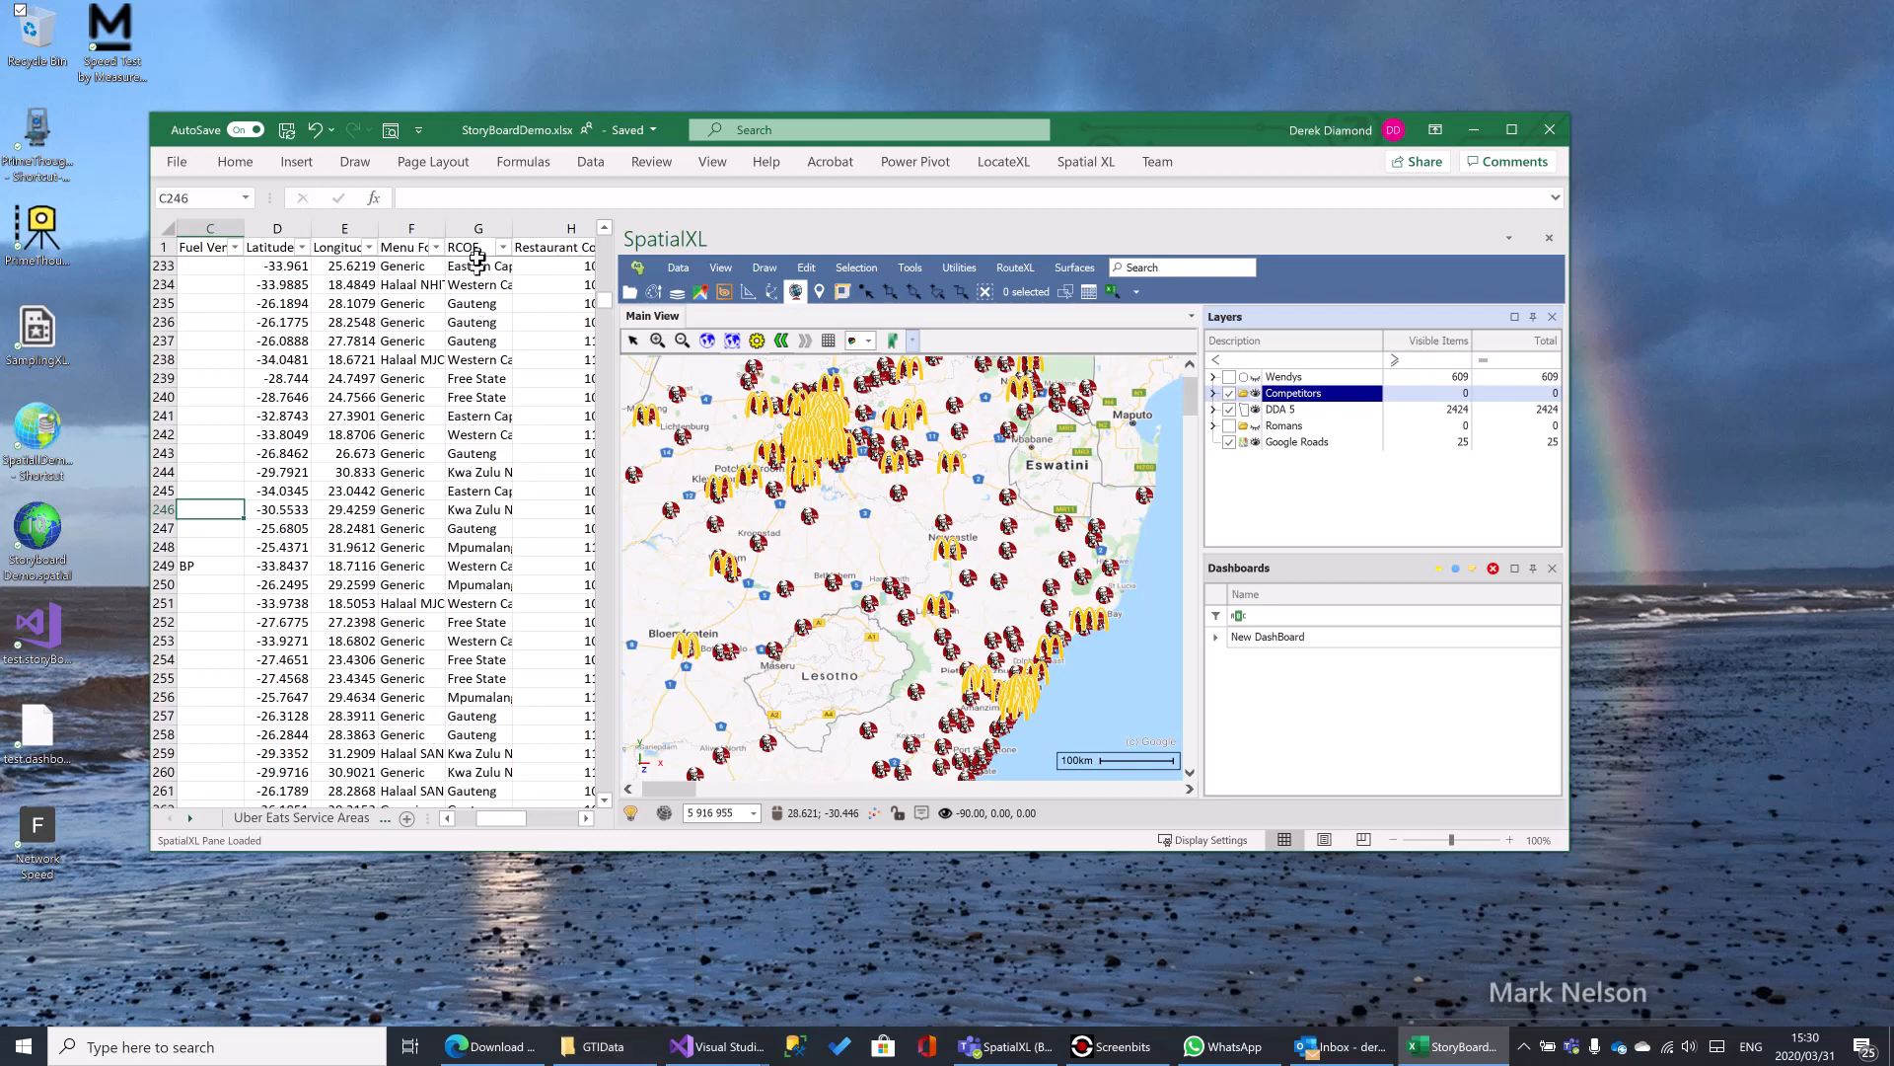
pyautogui.click(589, 1052)
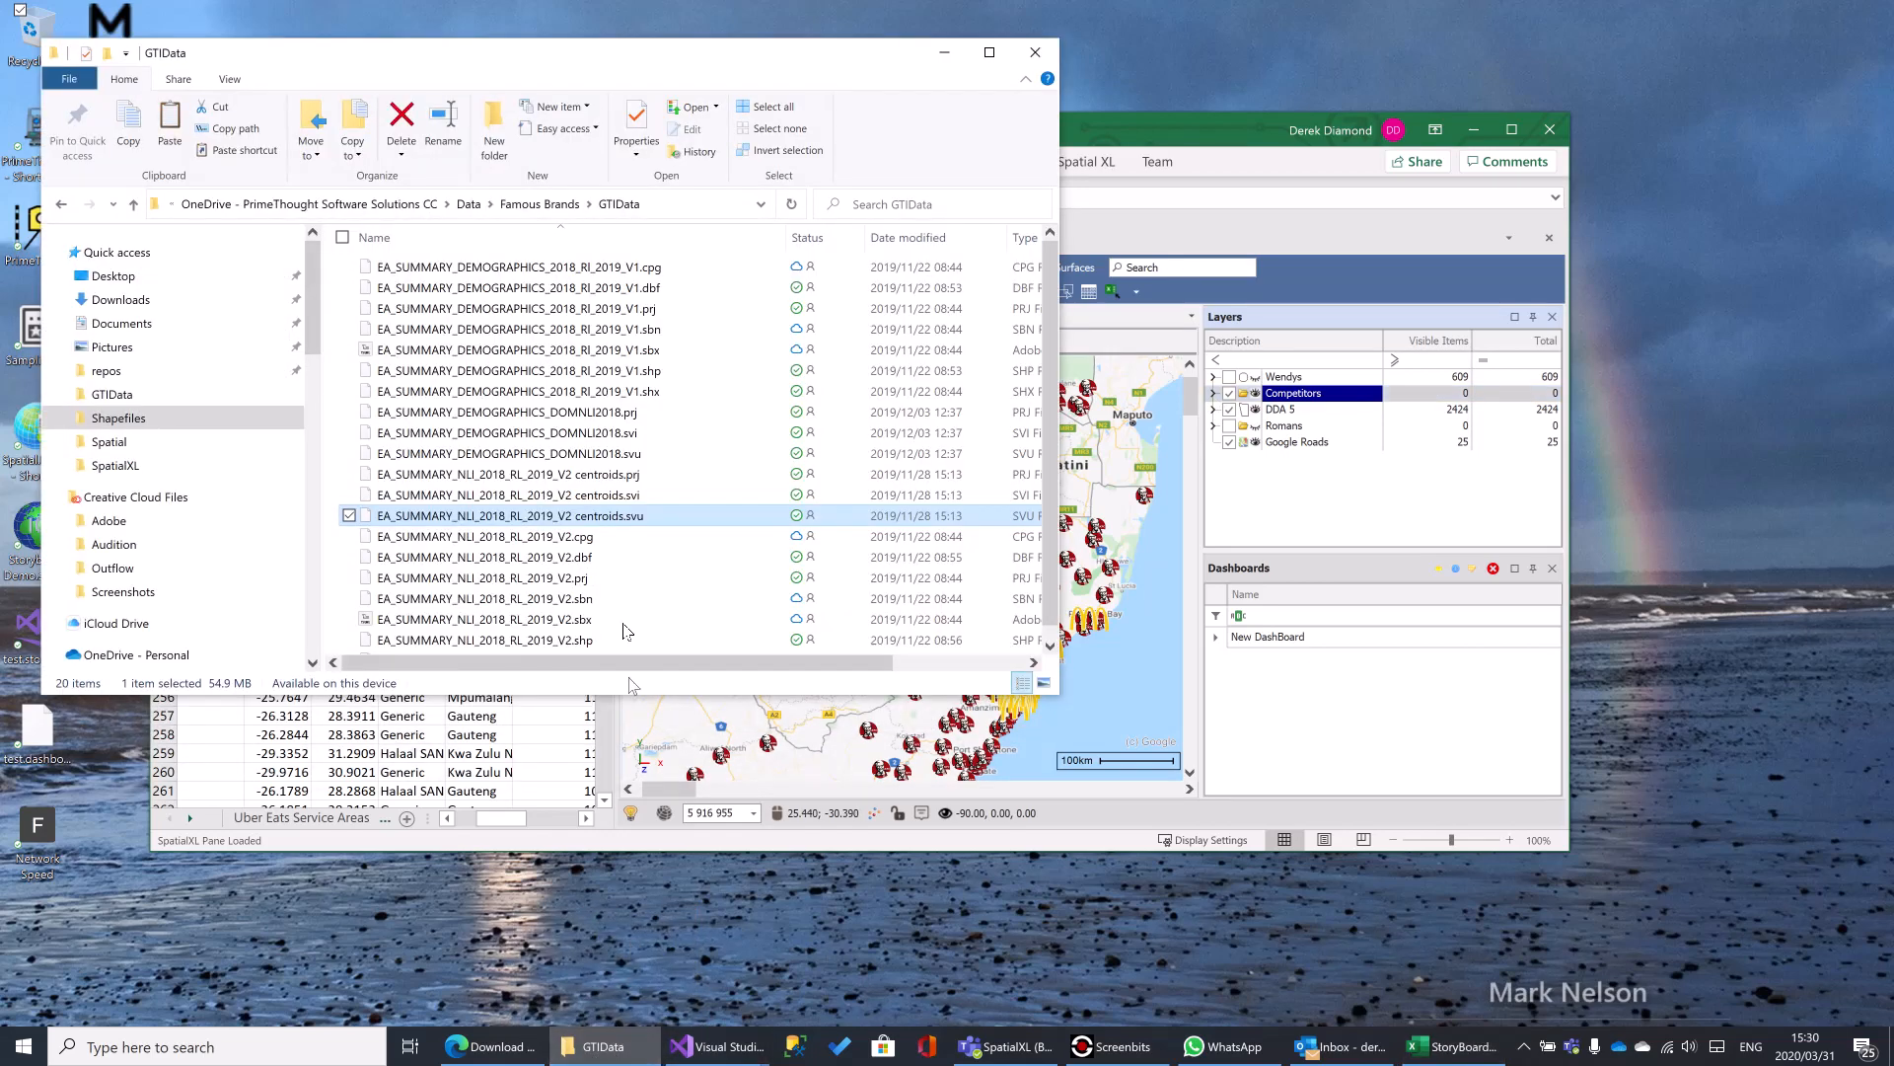
pyautogui.click(541, 204)
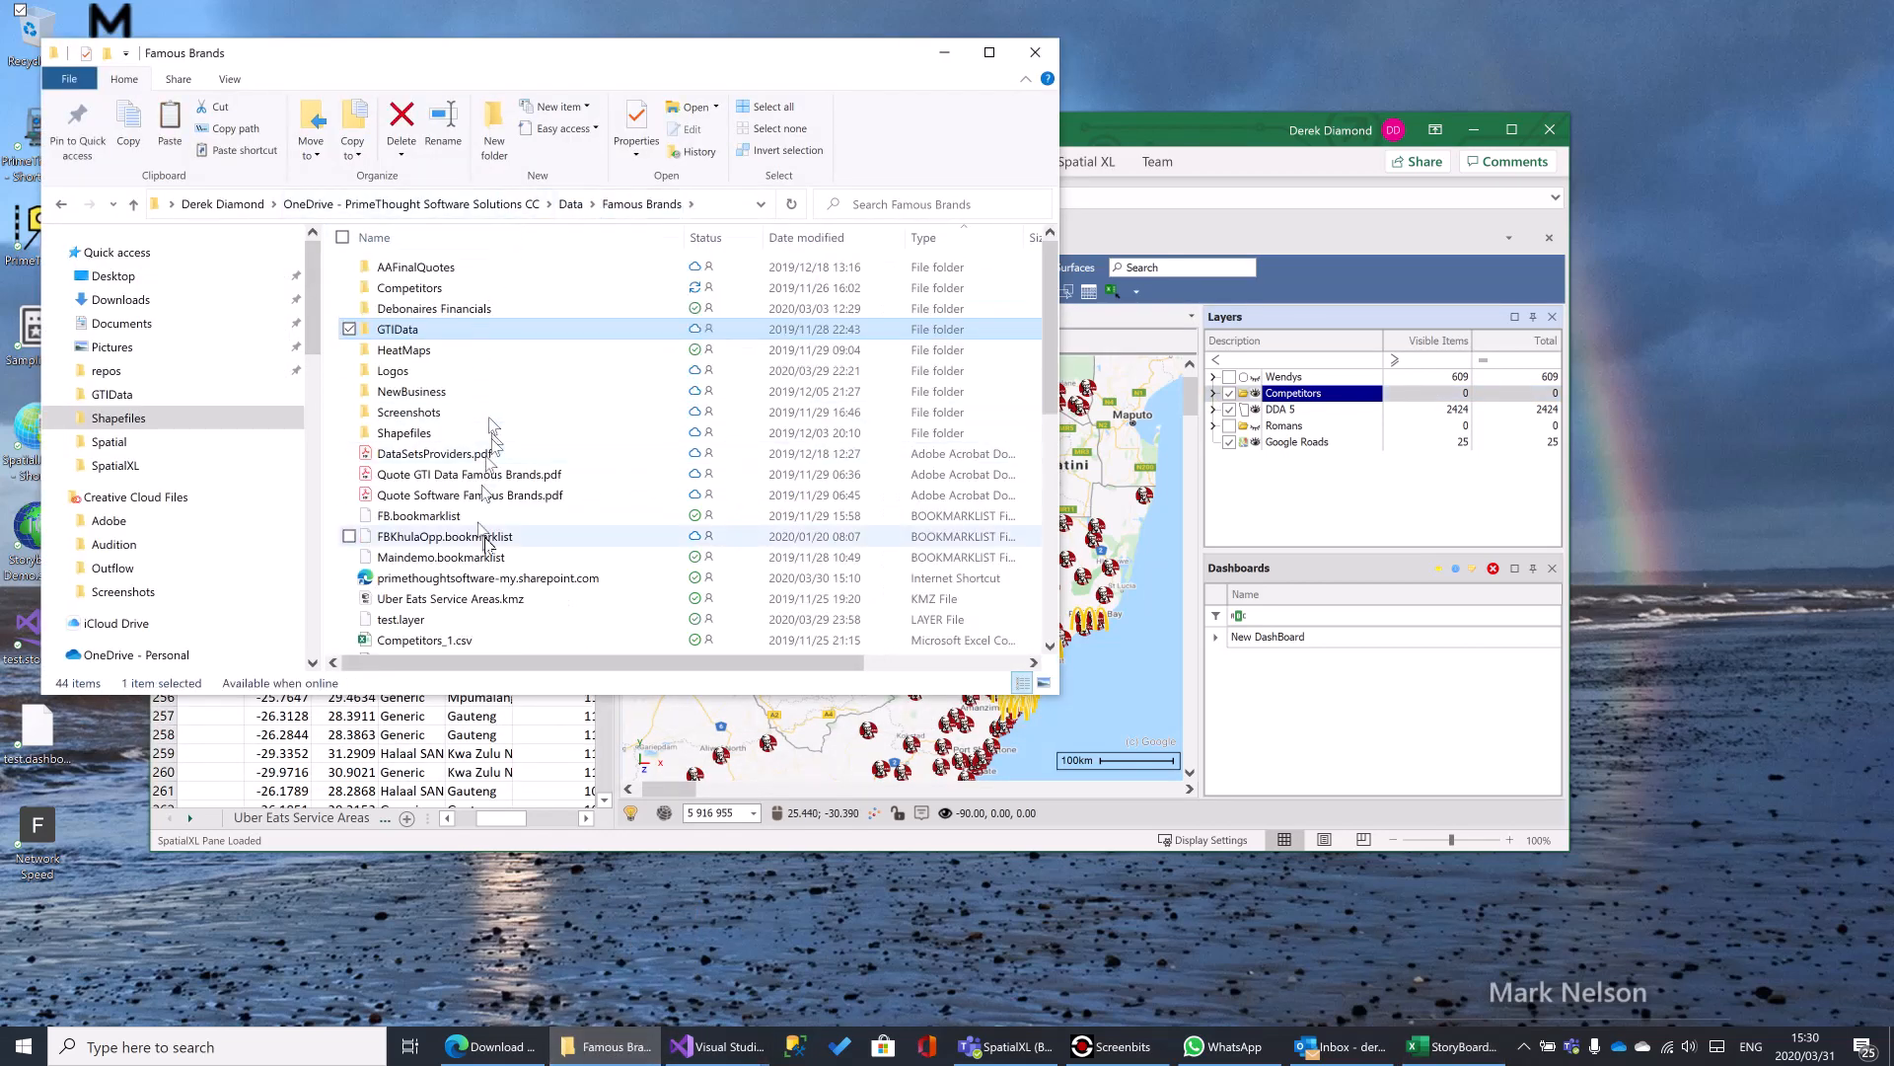
# - Add FinalLayer.shp from the Shapefiles folder to the map's layer list
pyautogui.scroll(-2, 499, 553)
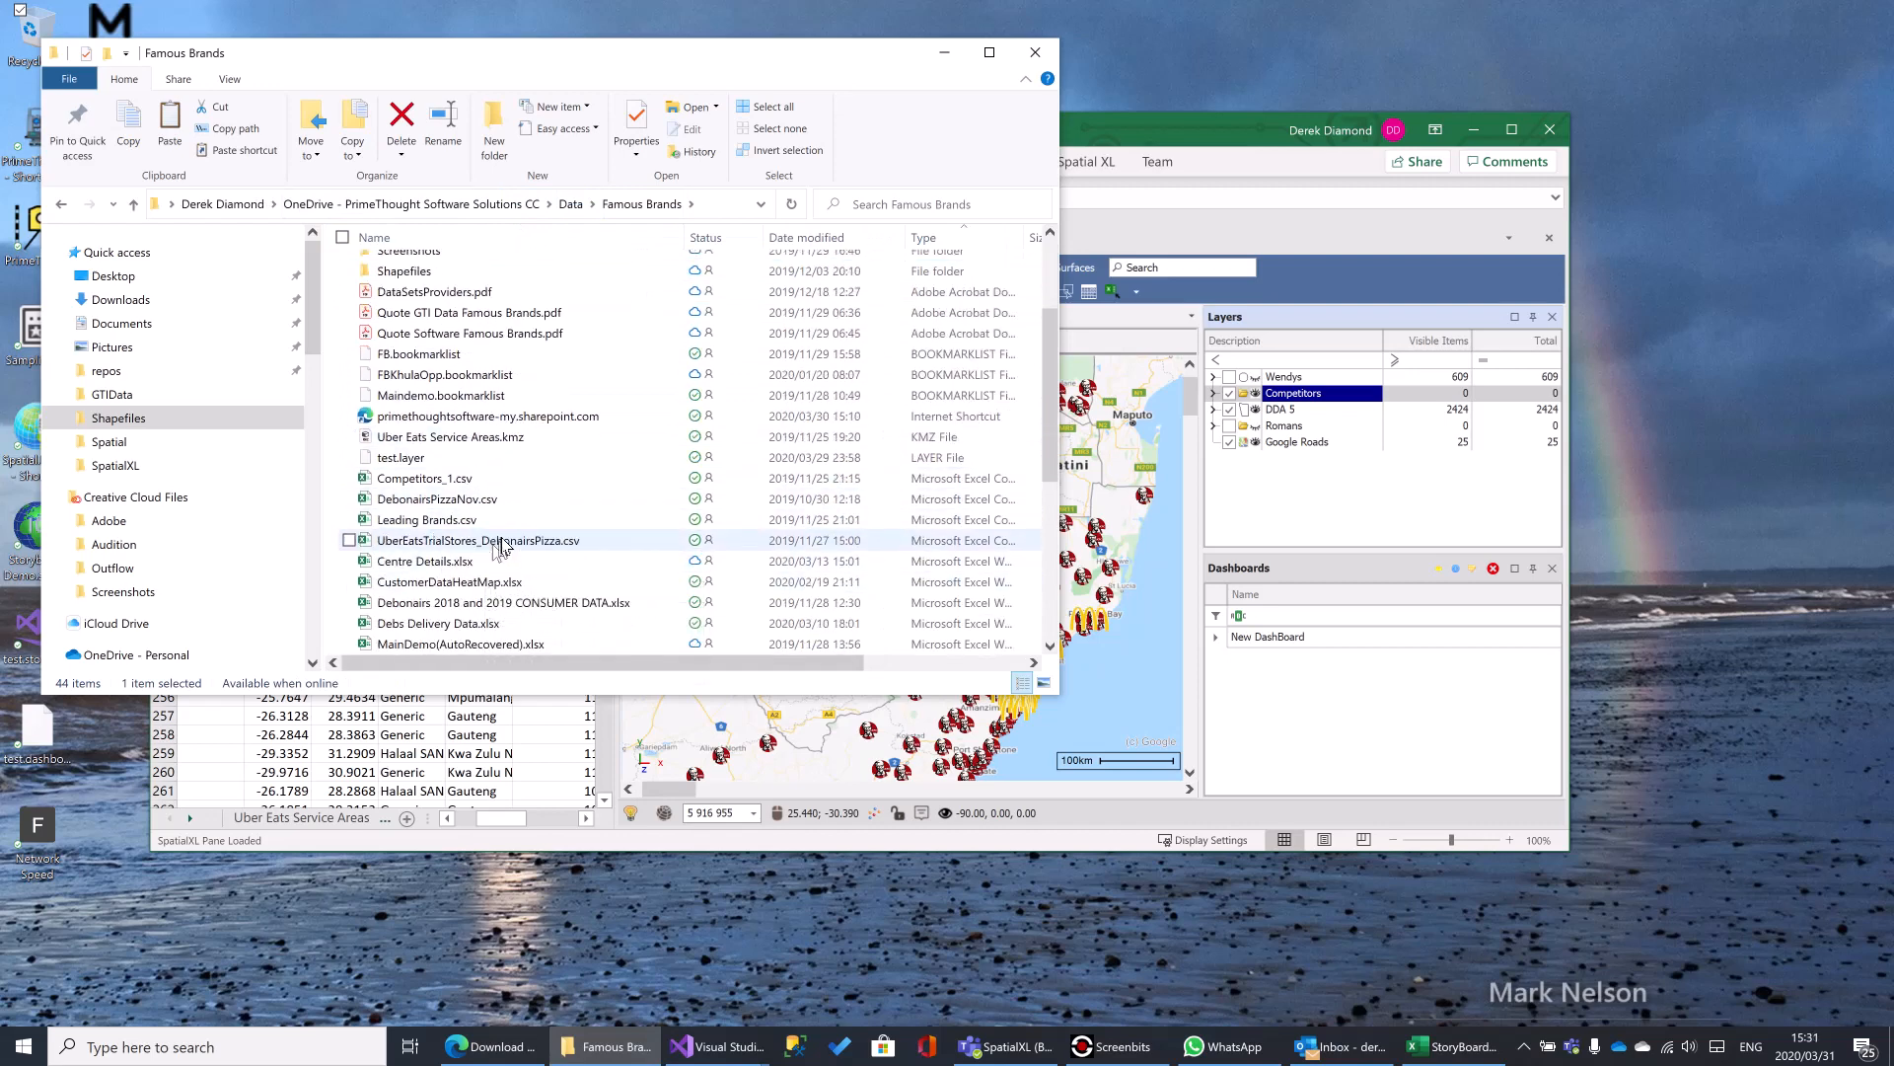
pyautogui.scroll(-2, 504, 538)
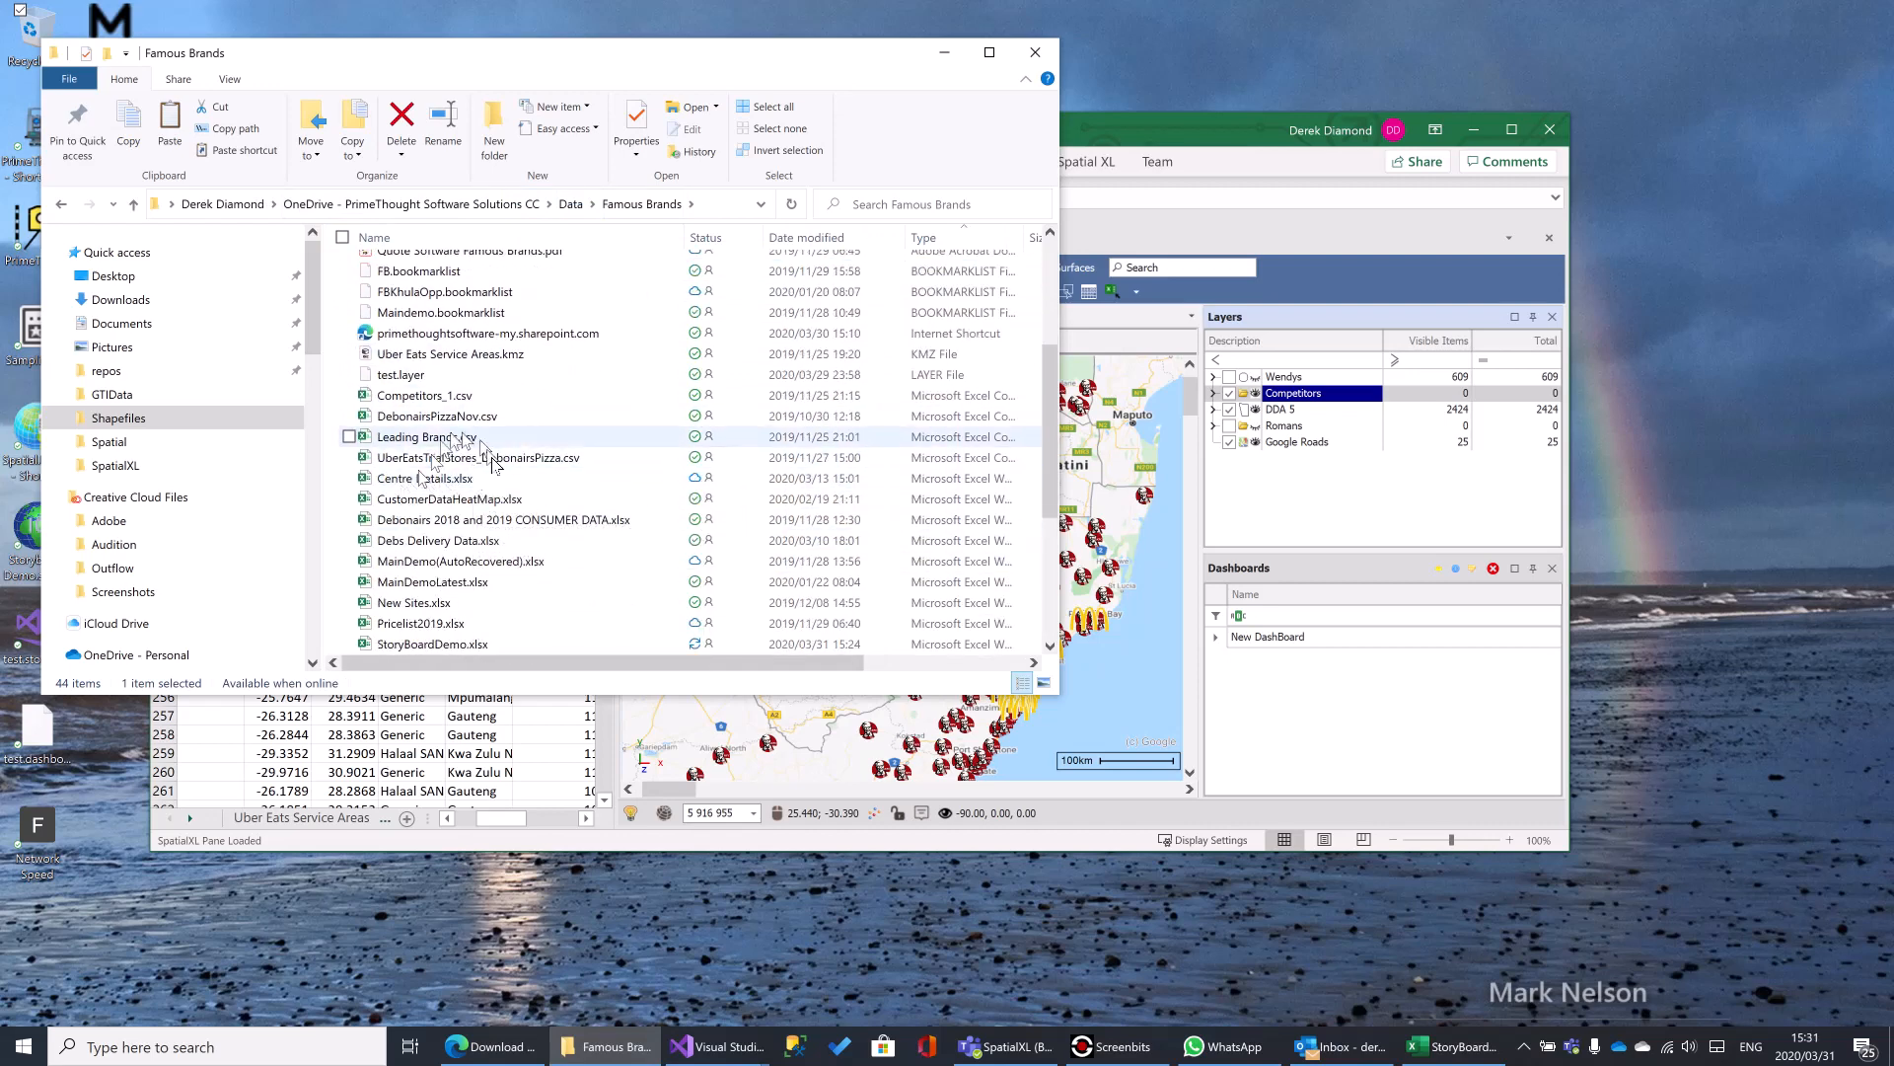
pyautogui.scroll(-2, 439, 513)
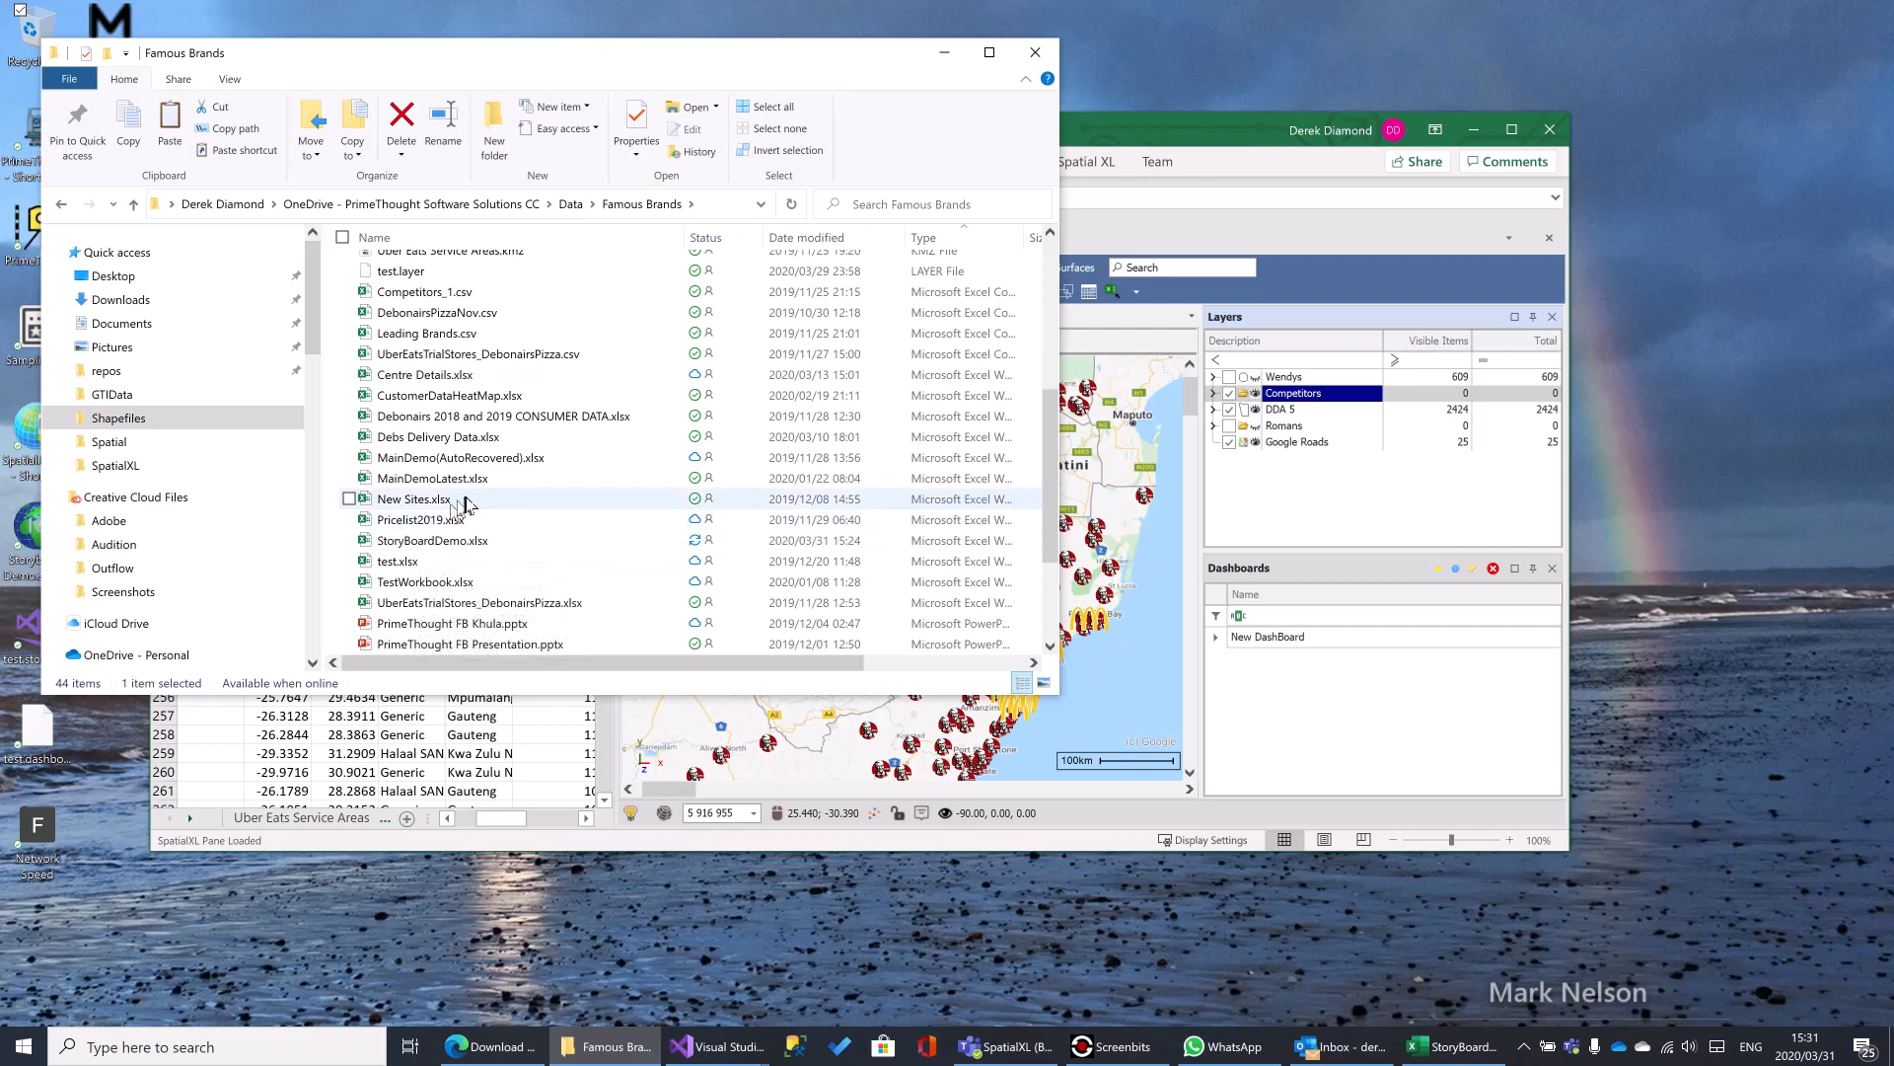
pyautogui.scroll(5, 464, 507)
pyautogui.scroll(1, 514, 472)
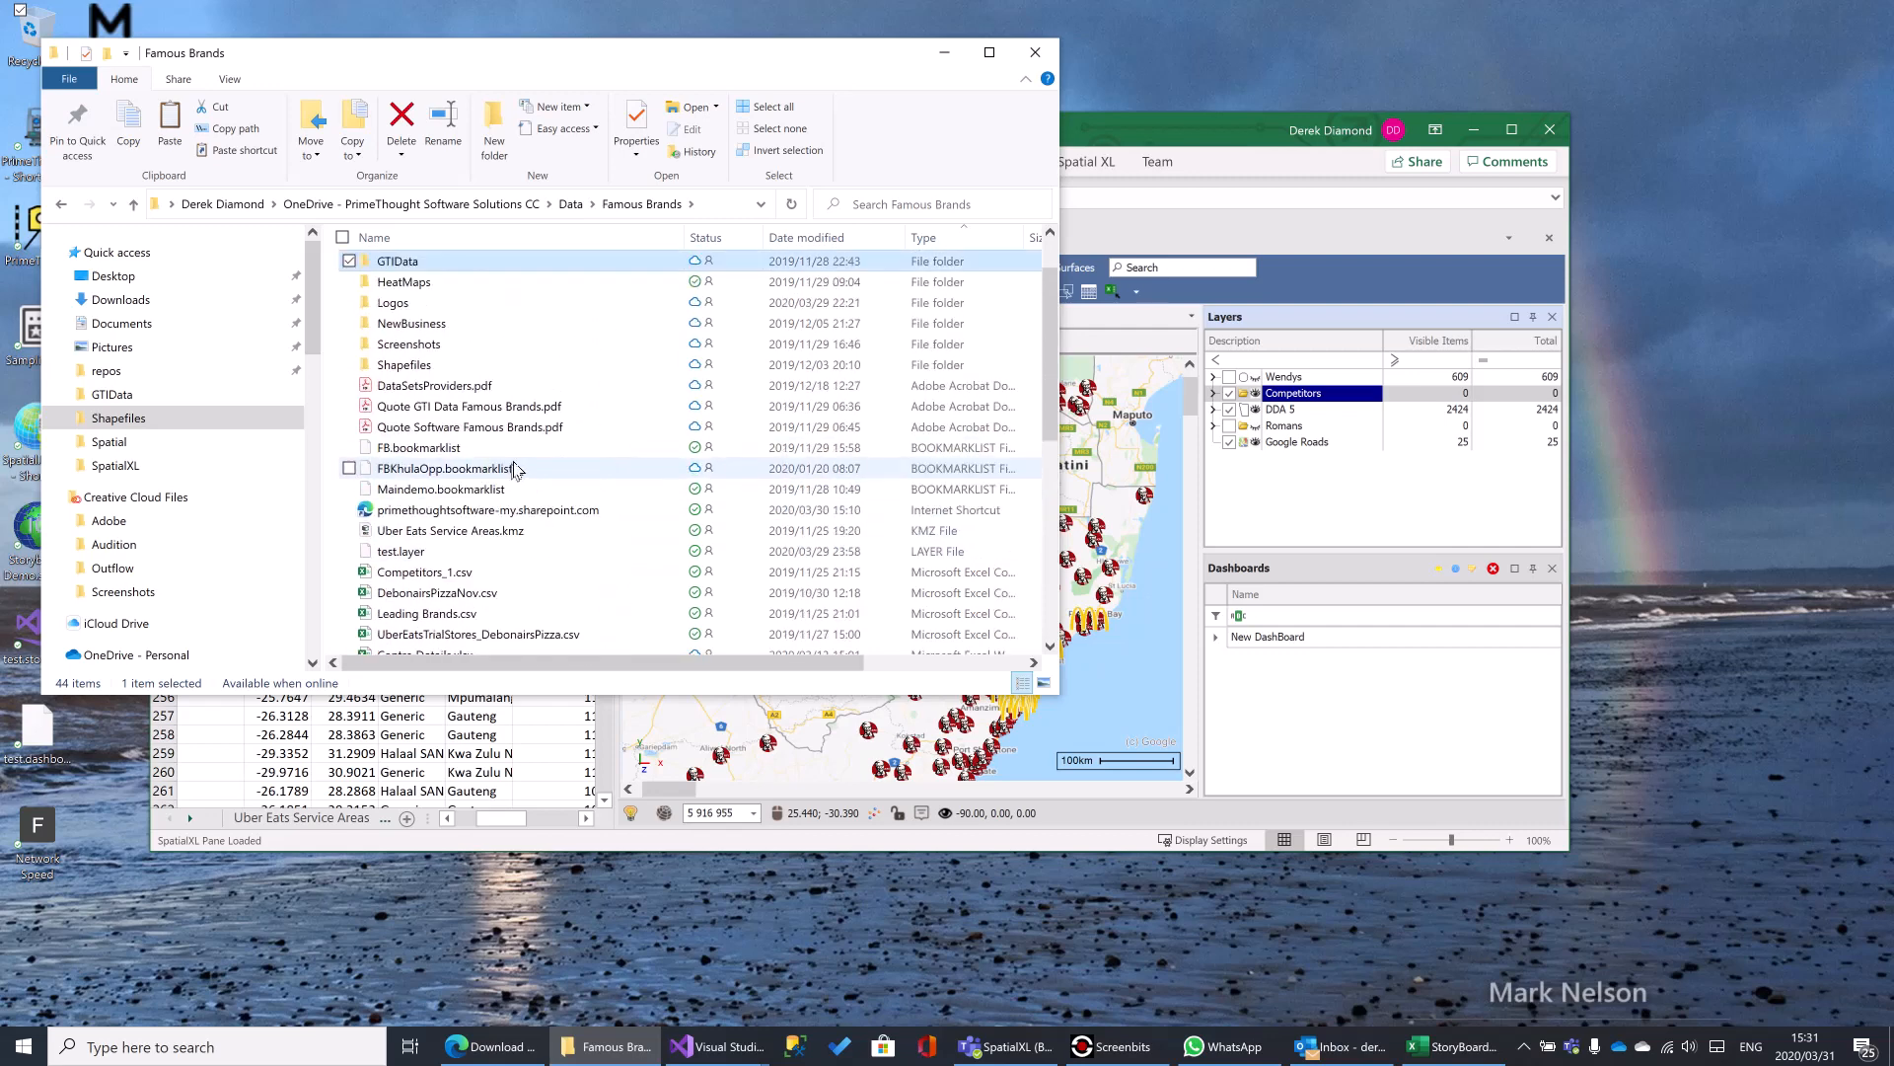
pyautogui.click(407, 368)
pyautogui.doubleClick(404, 368)
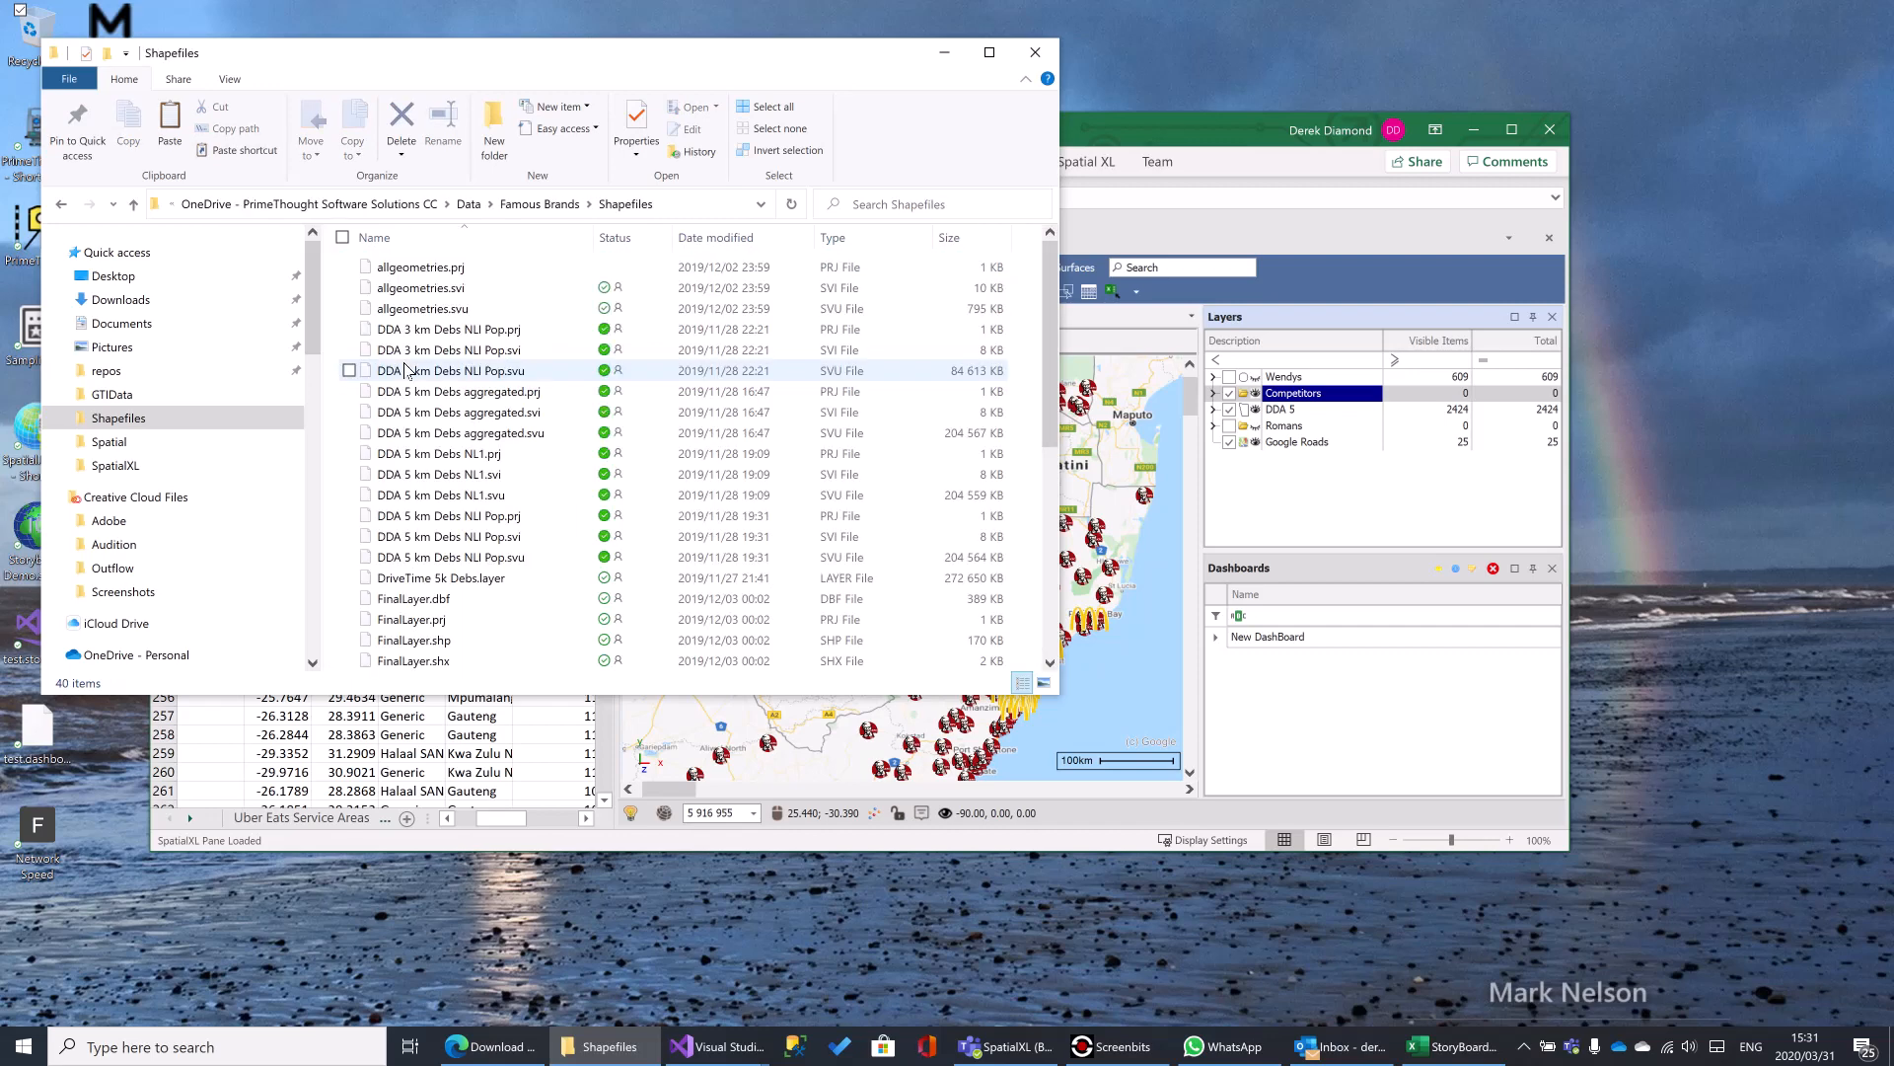
pyautogui.scroll(-1, 533, 592)
pyautogui.scroll(-1, 522, 592)
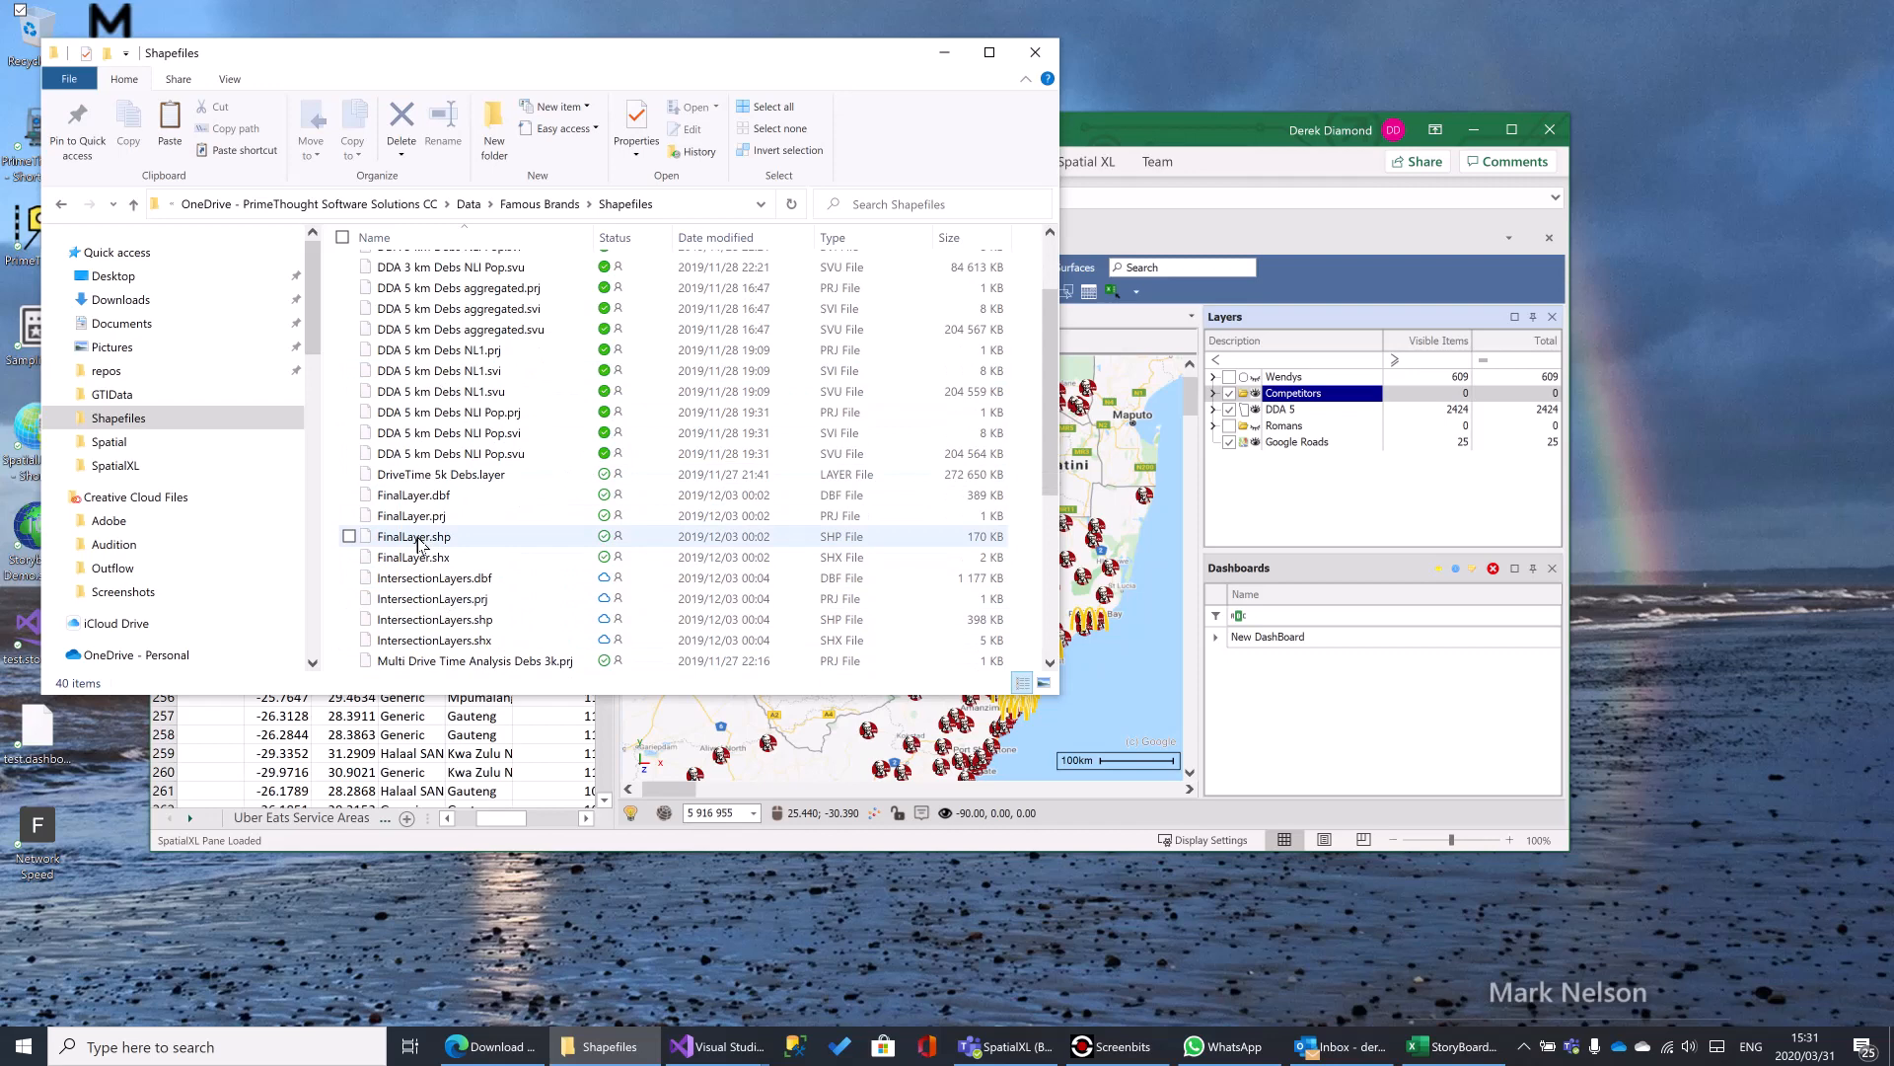
pyautogui.moveTo(412, 543); pyautogui.dragTo(1304, 501)
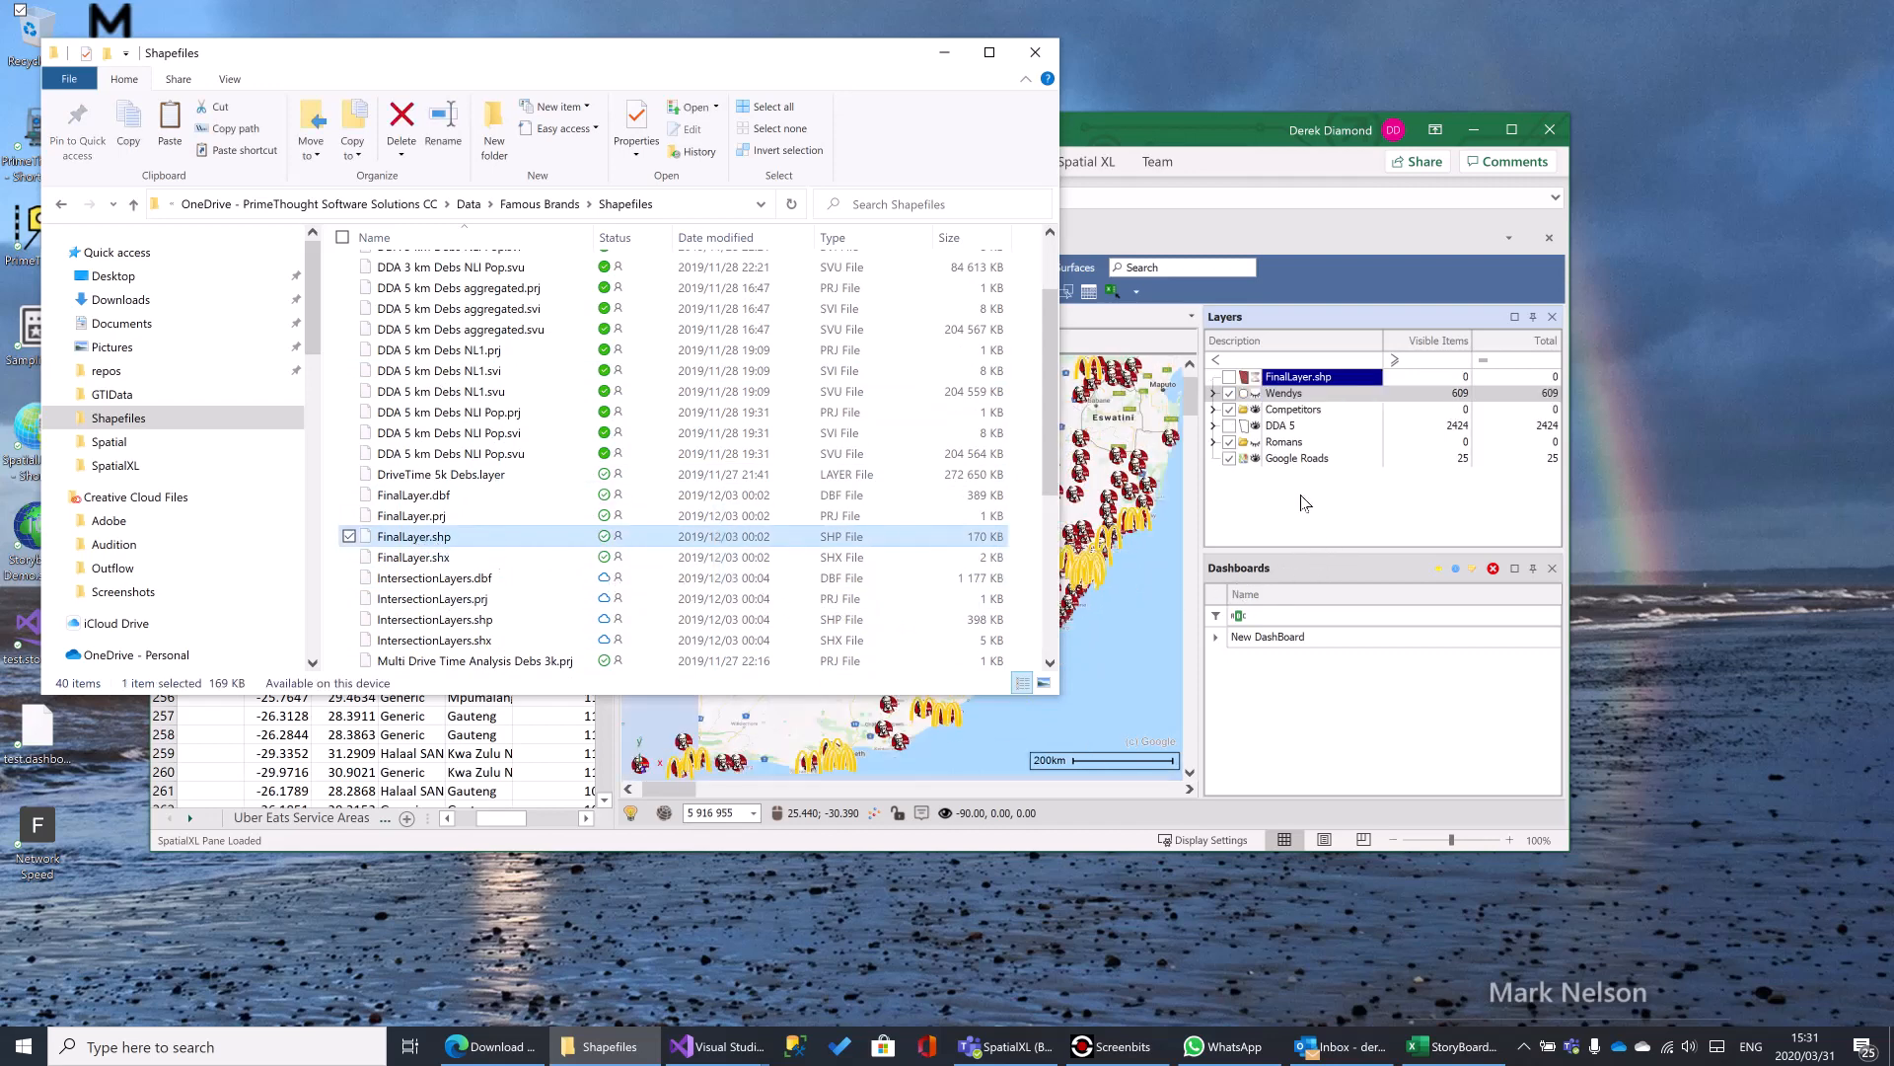
# - Go back up to the Famous Brands folder in File Explorer and look through its files
pyautogui.moveTo(815, 59)
pyautogui.mouseDown()
pyautogui.moveTo(742, 25)
pyautogui.moveTo(681, 29)
pyautogui.moveTo(912, 67)
pyautogui.moveTo(801, 51)
pyautogui.mouseUp()
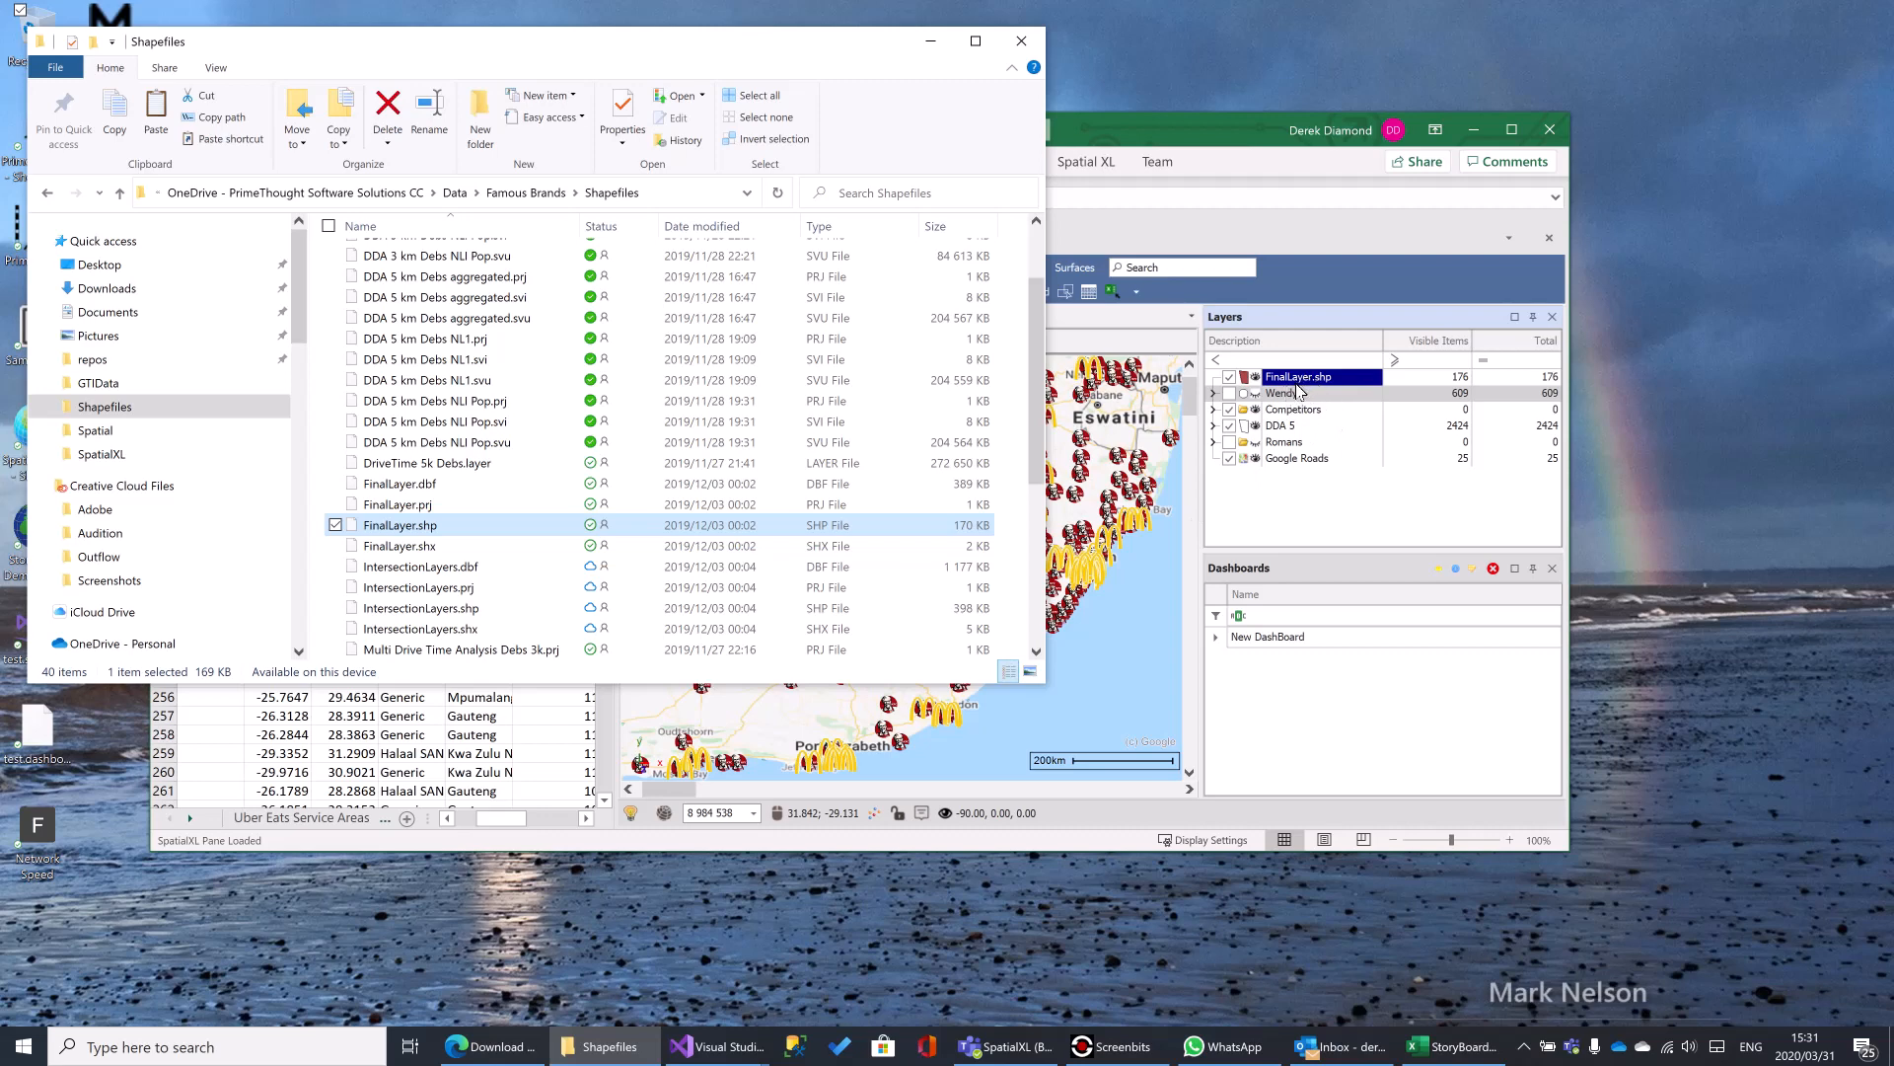
pyautogui.click(517, 198)
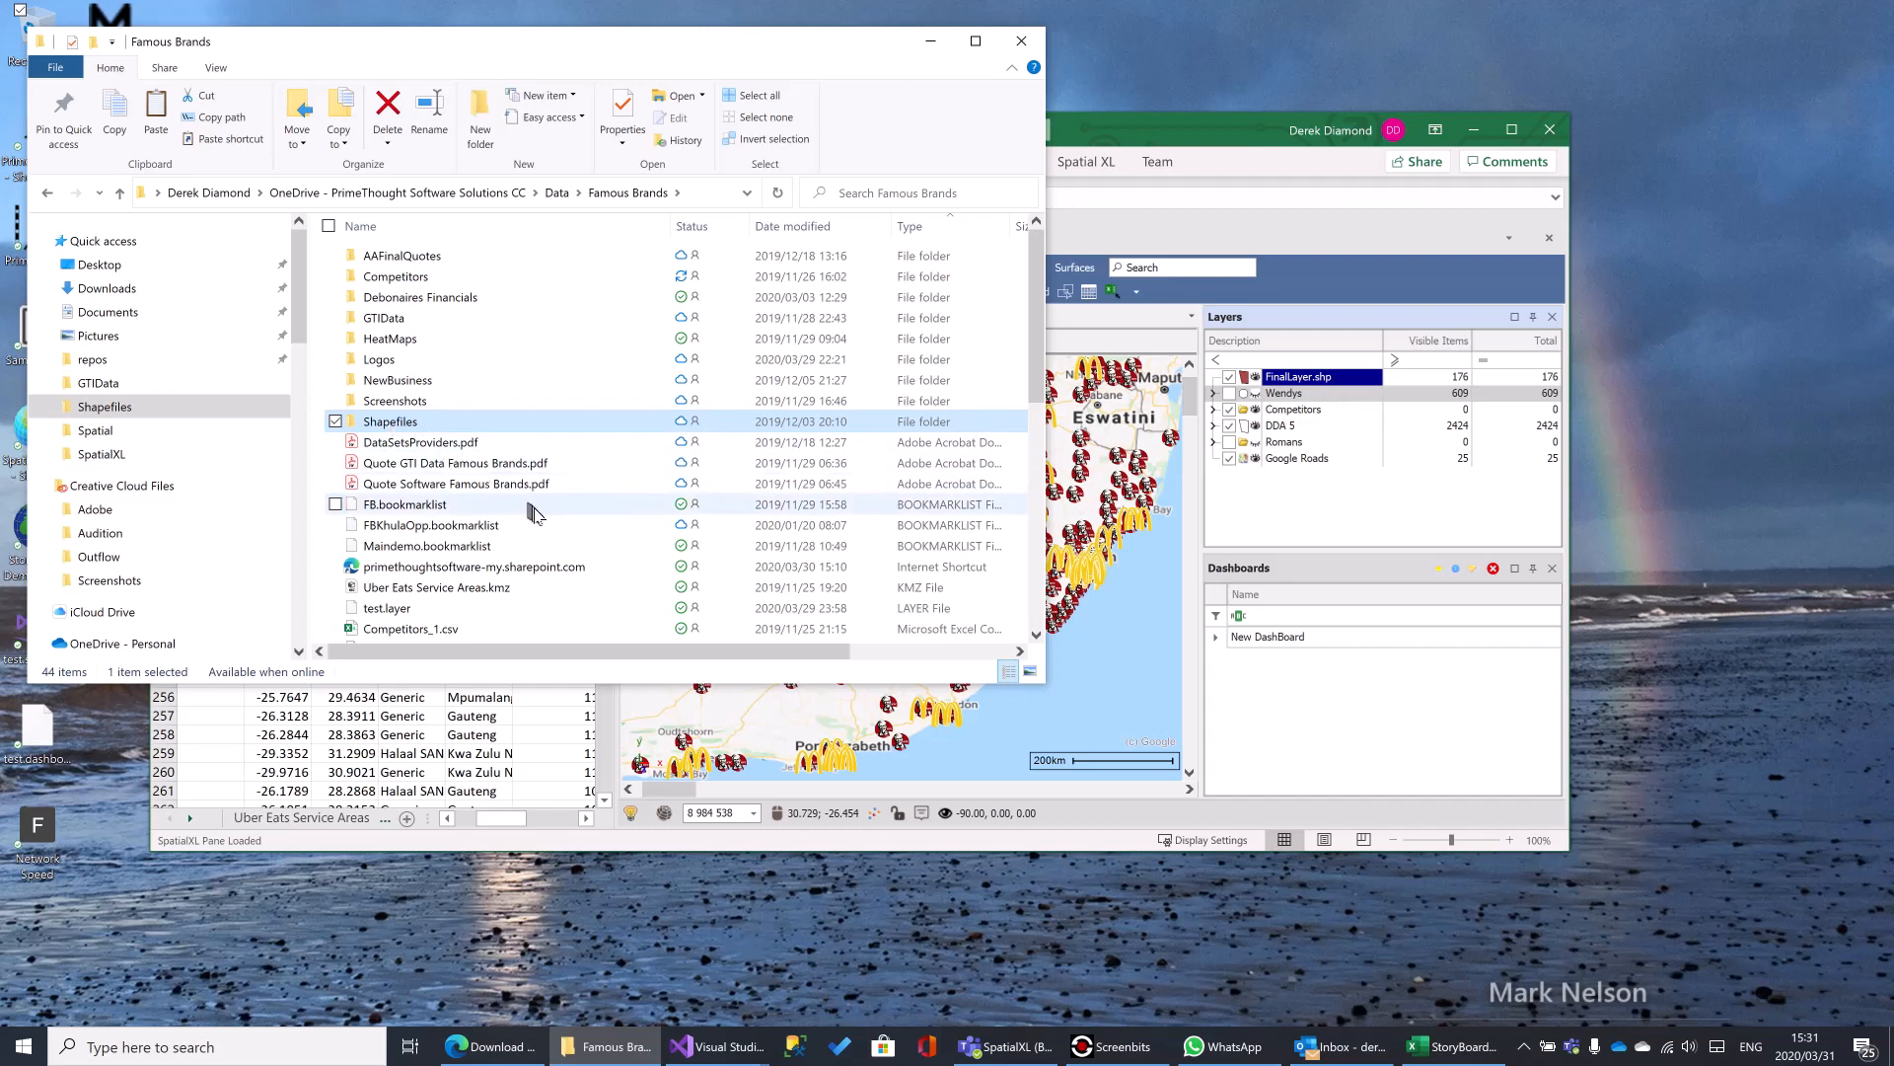
pyautogui.scroll(-2, 393, 427)
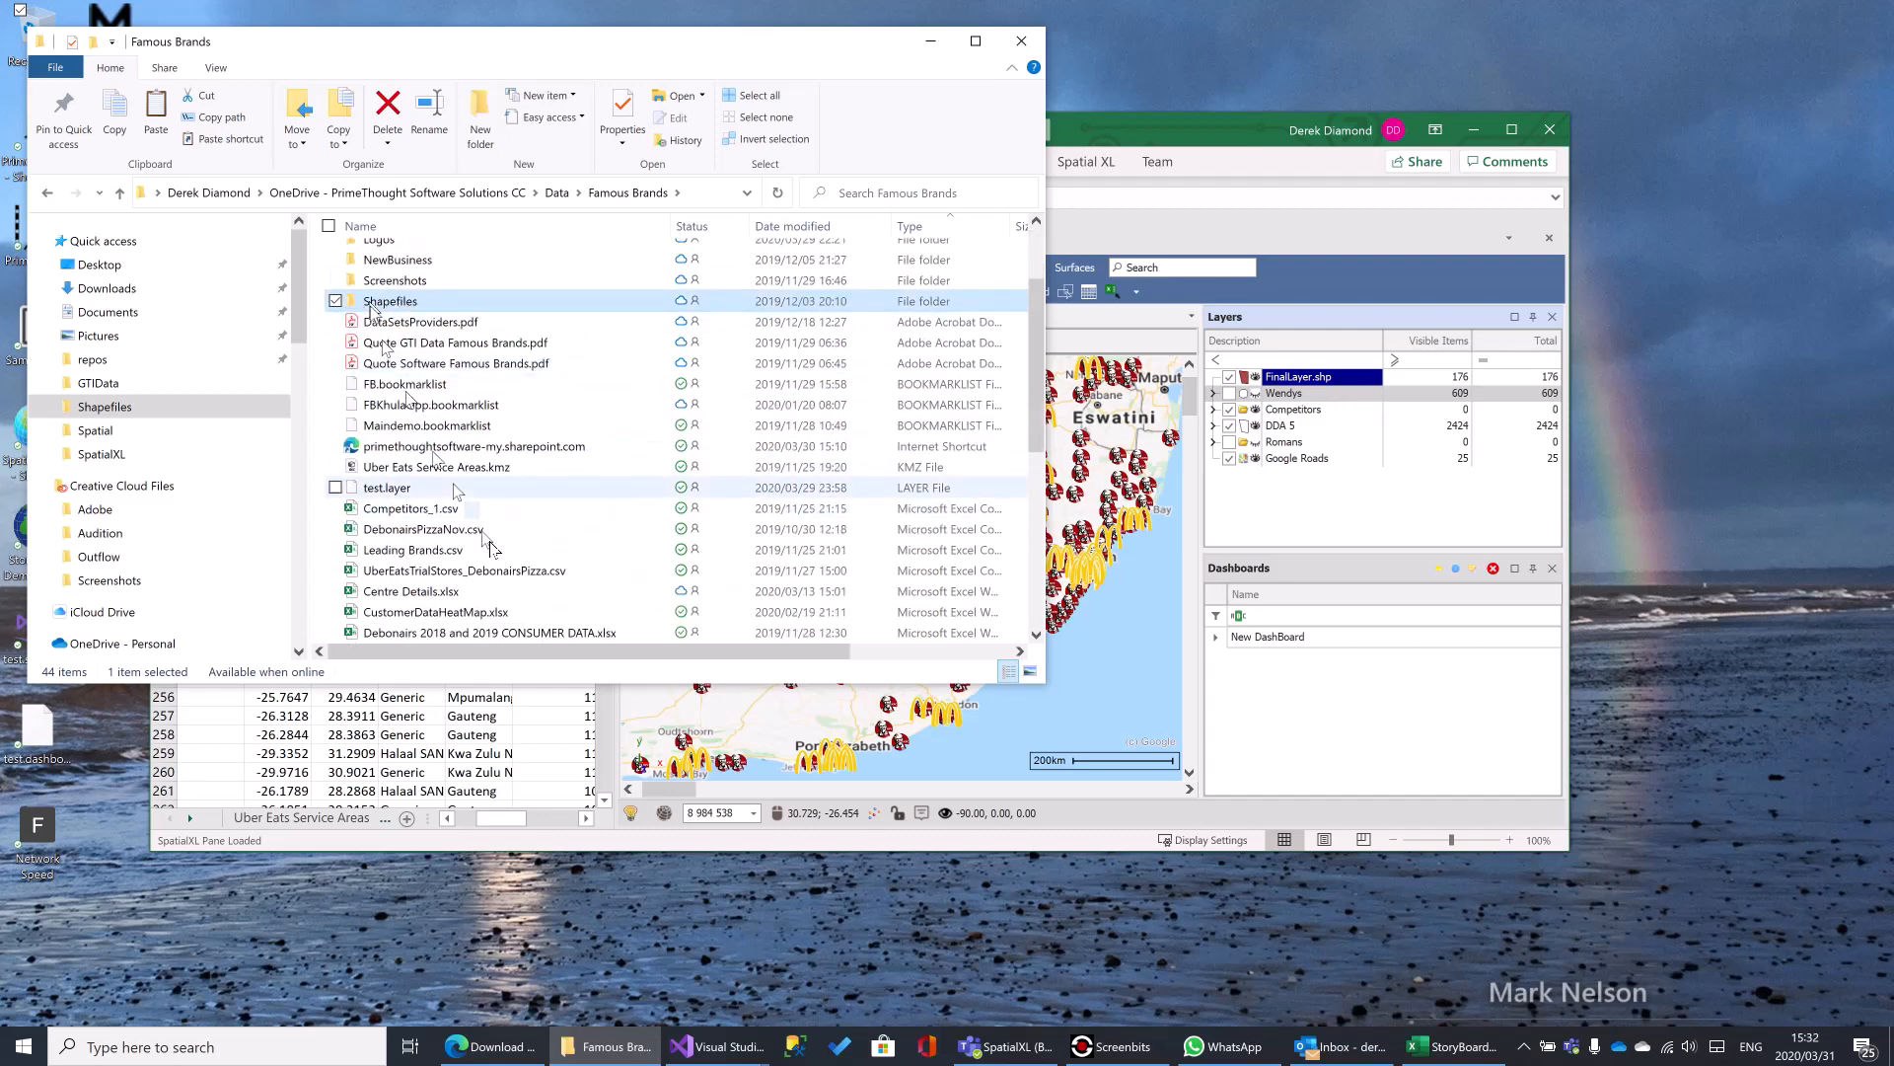
pyautogui.scroll(-3, 474, 601)
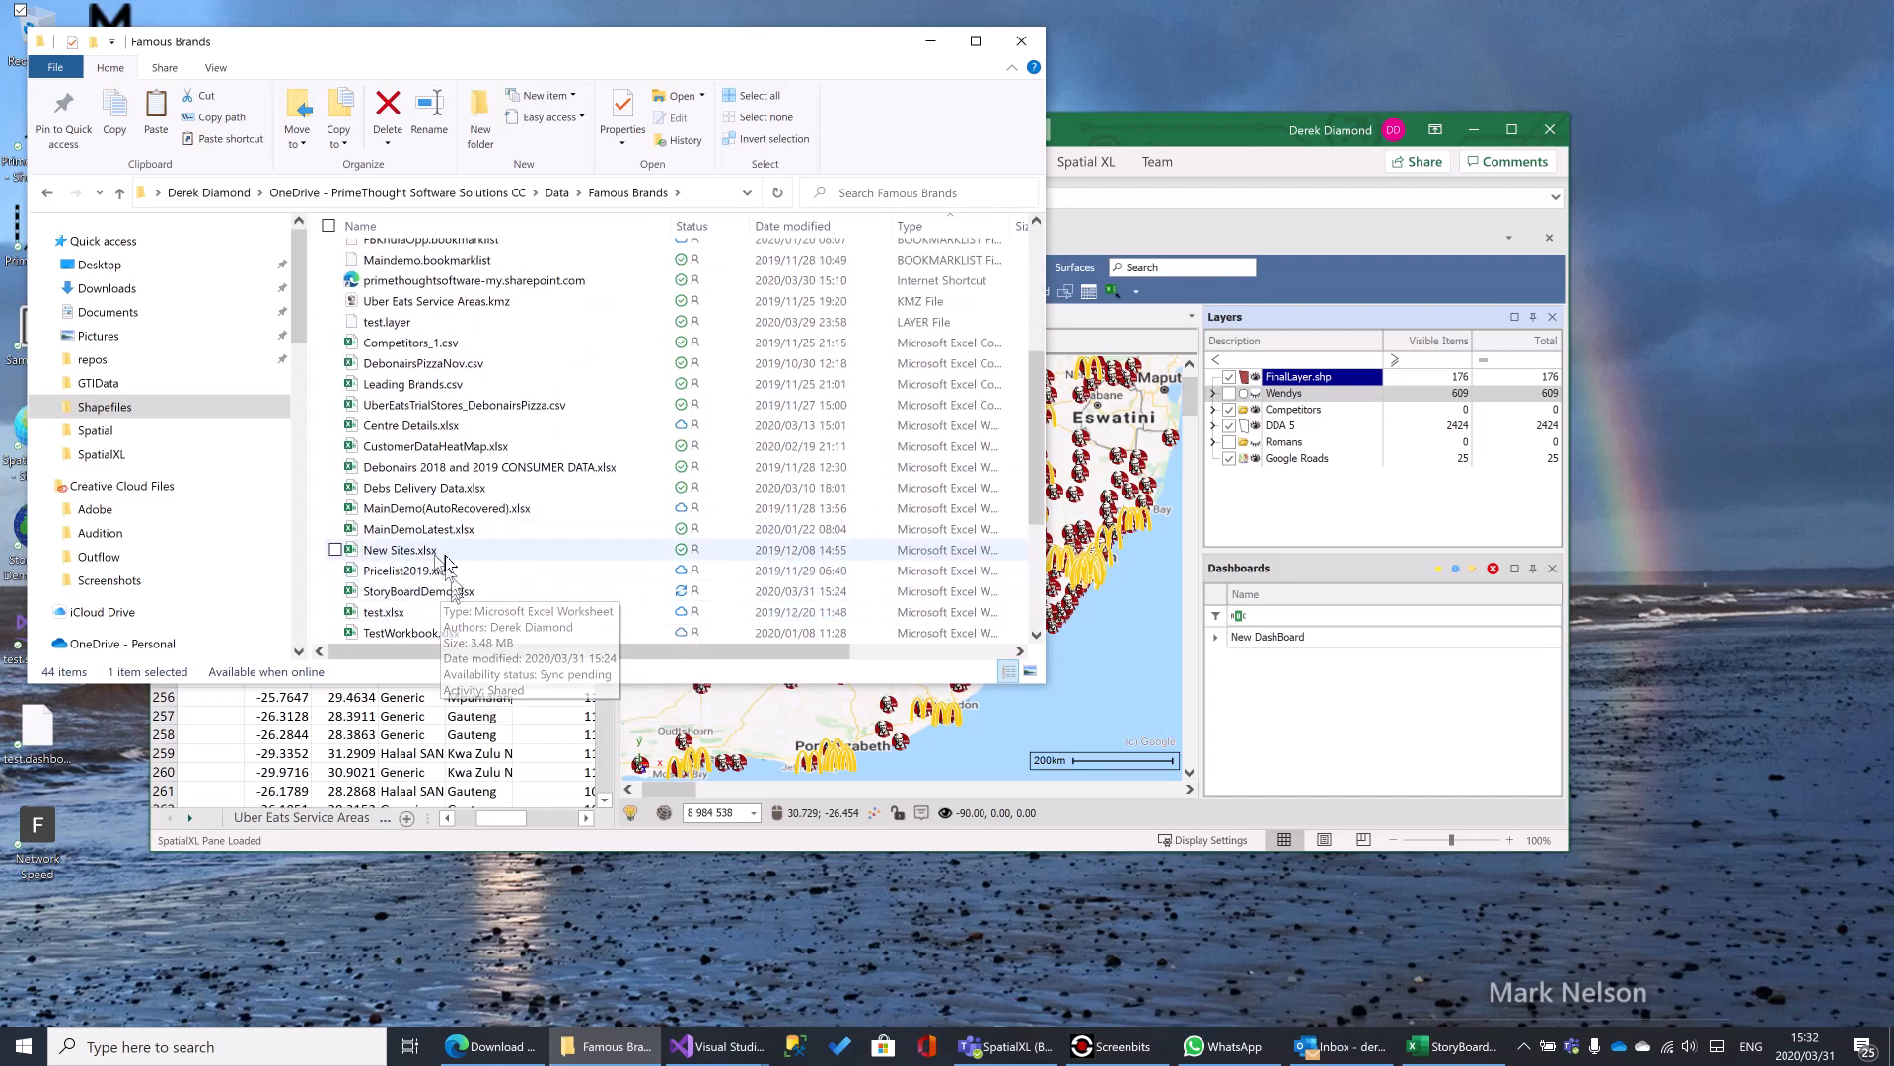
pyautogui.scroll(-1, 444, 567)
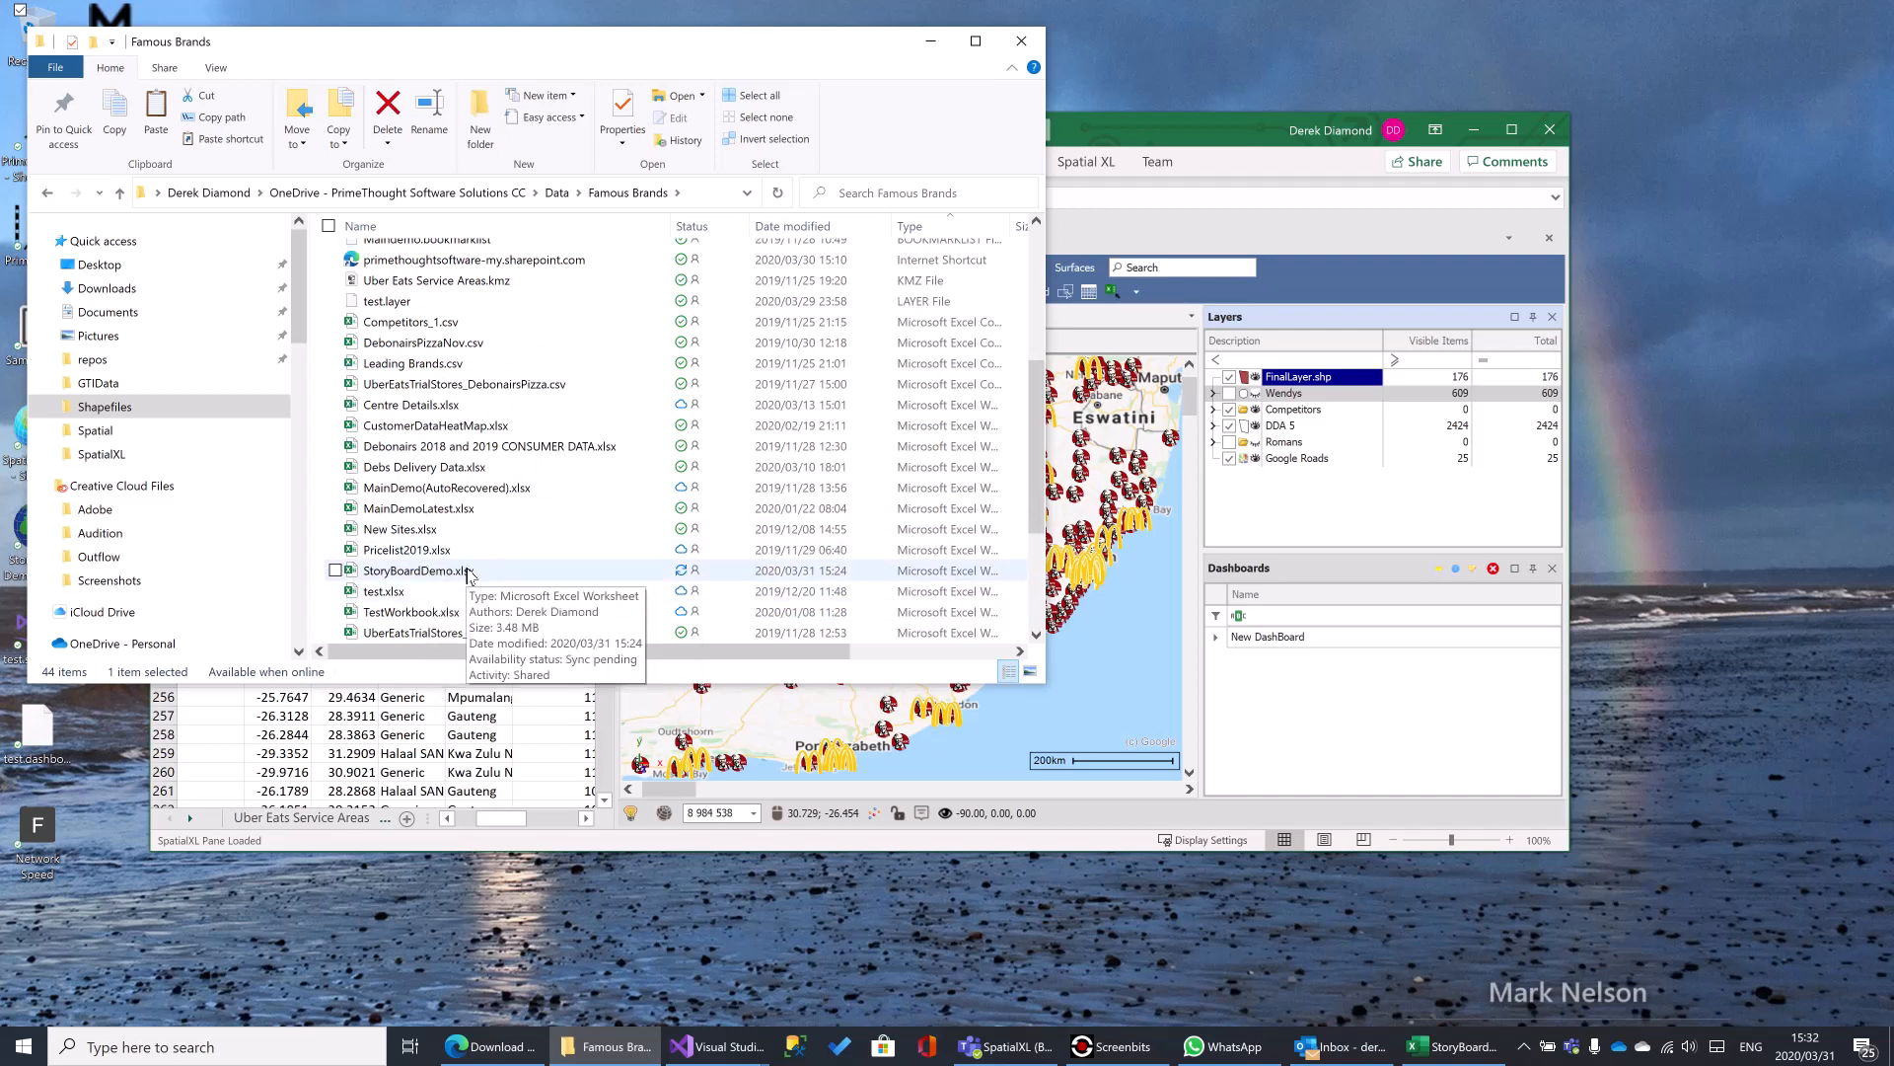
# - Open the FinalLayer.shp layer's properties in SpatialXL and examine the shape file path in its data settings
pyautogui.click(1310, 383)
pyautogui.rightClick(1311, 383)
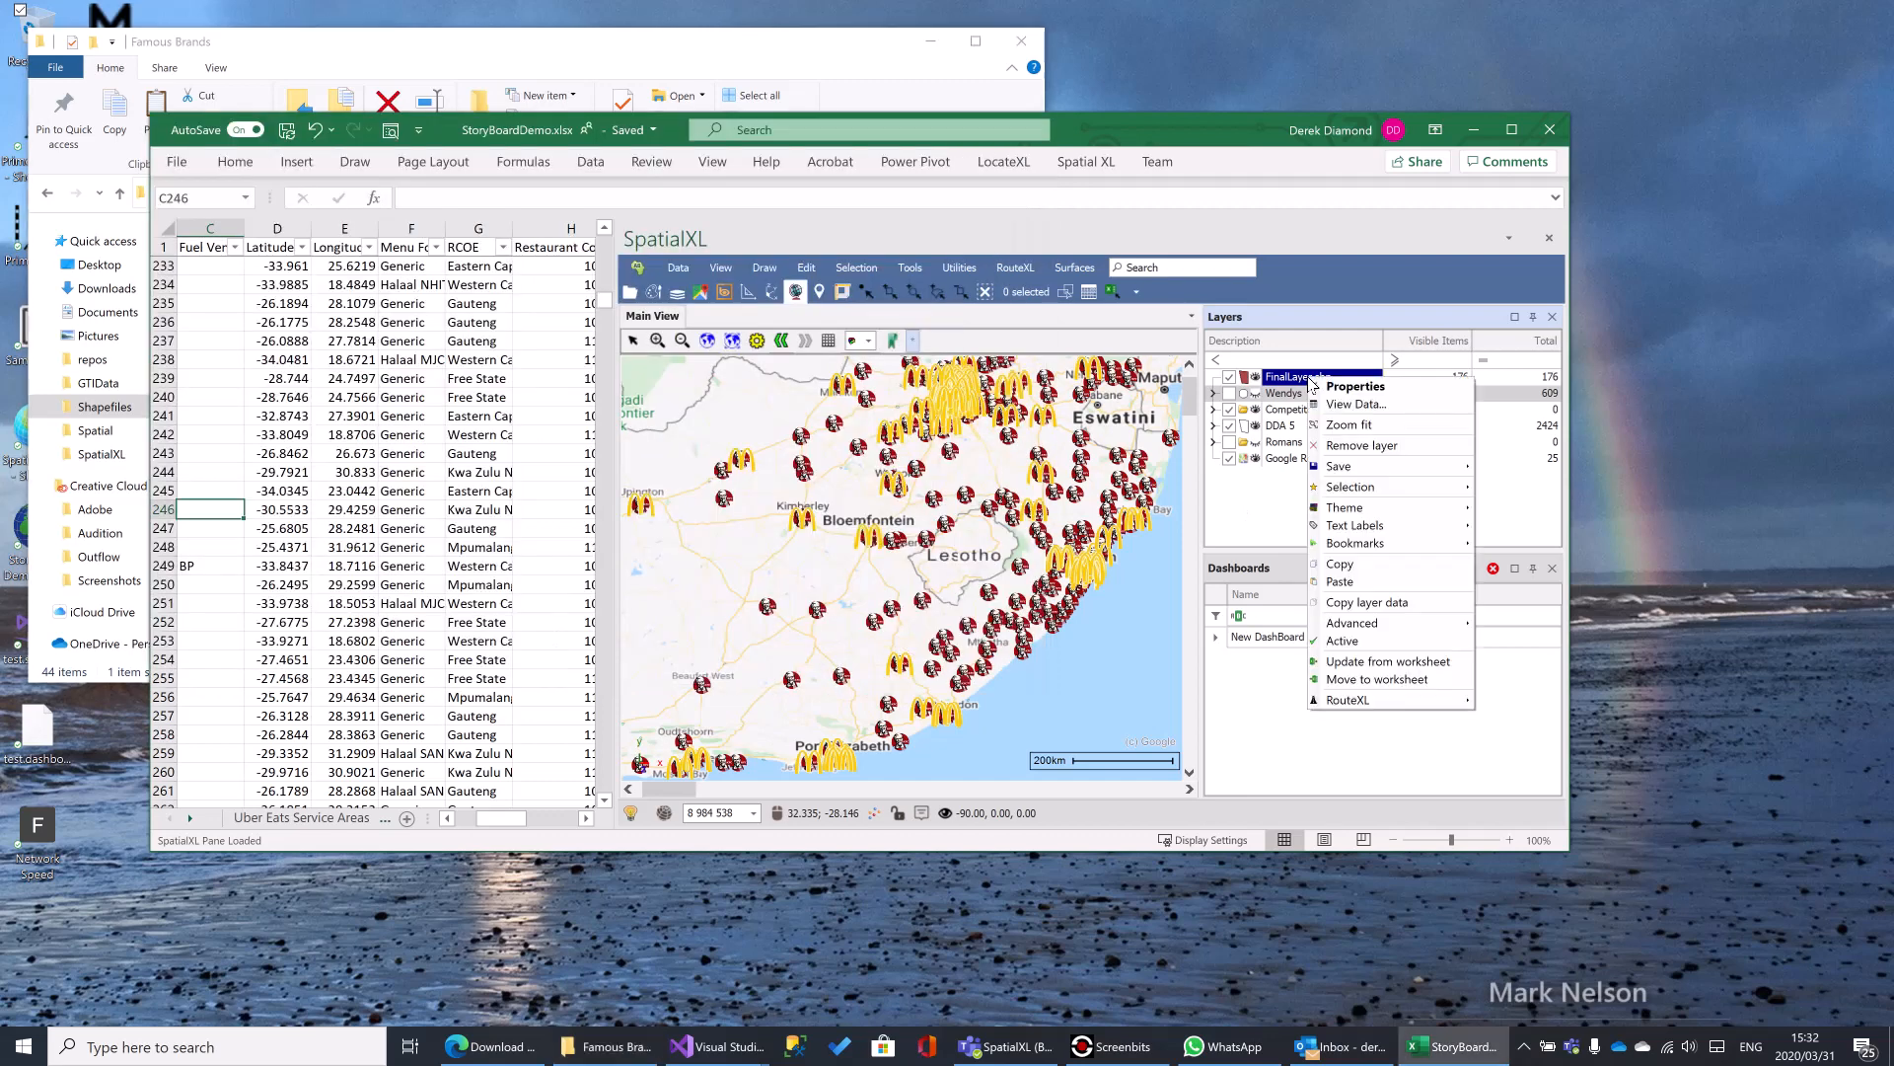
pyautogui.click(1345, 386)
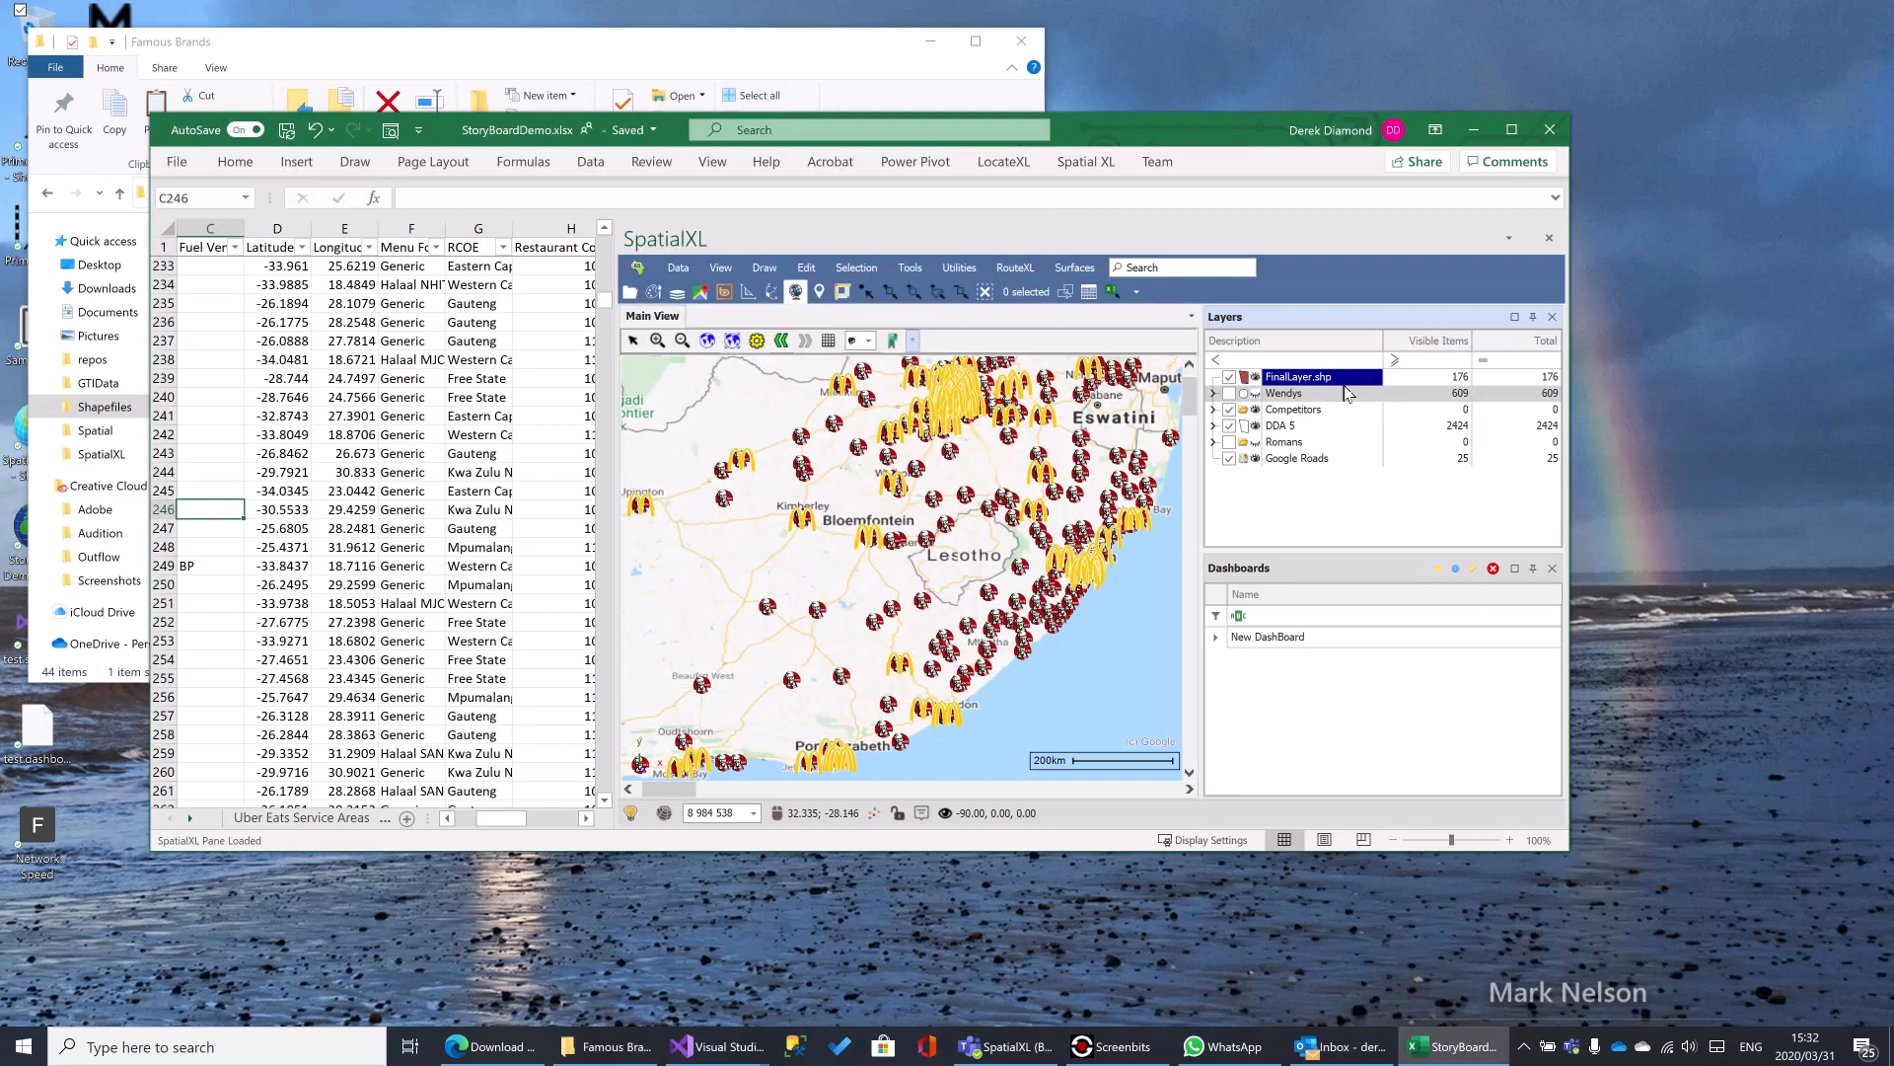
pyautogui.click(549, 336)
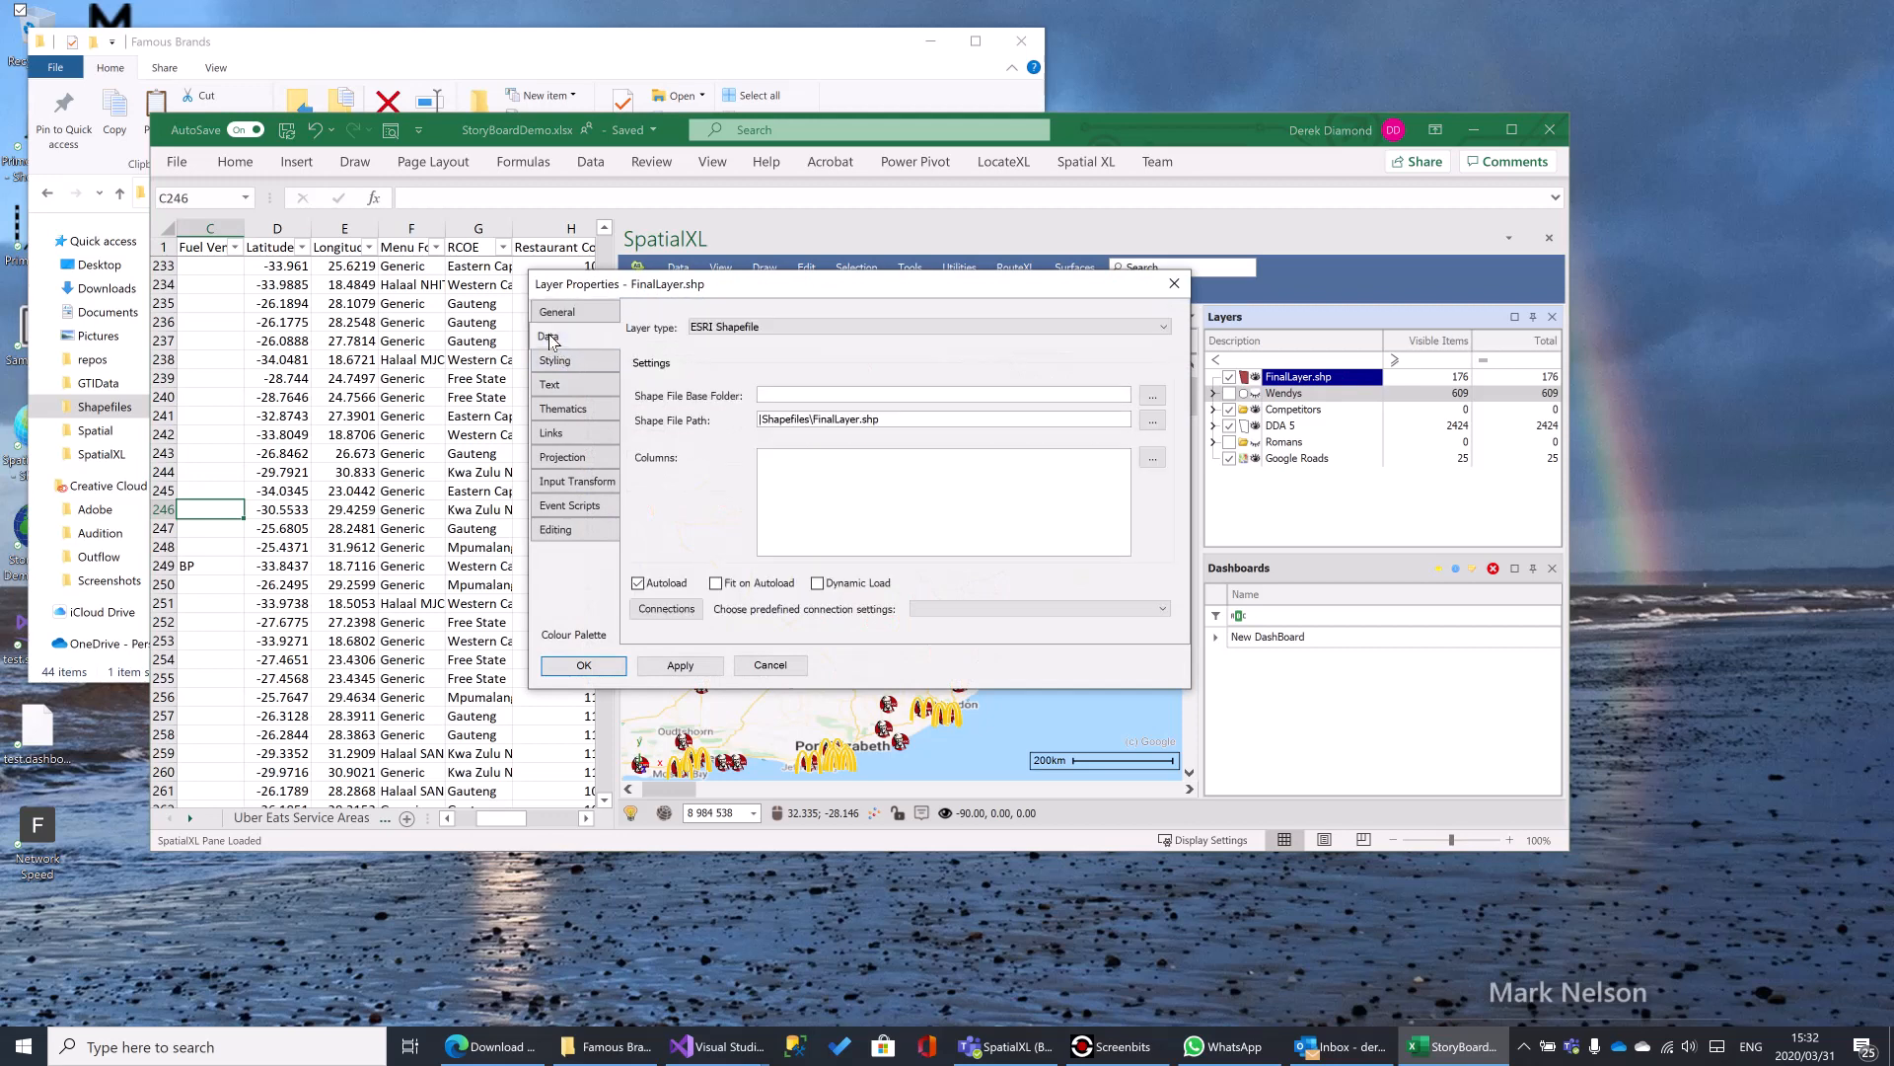
pyautogui.click(760, 423)
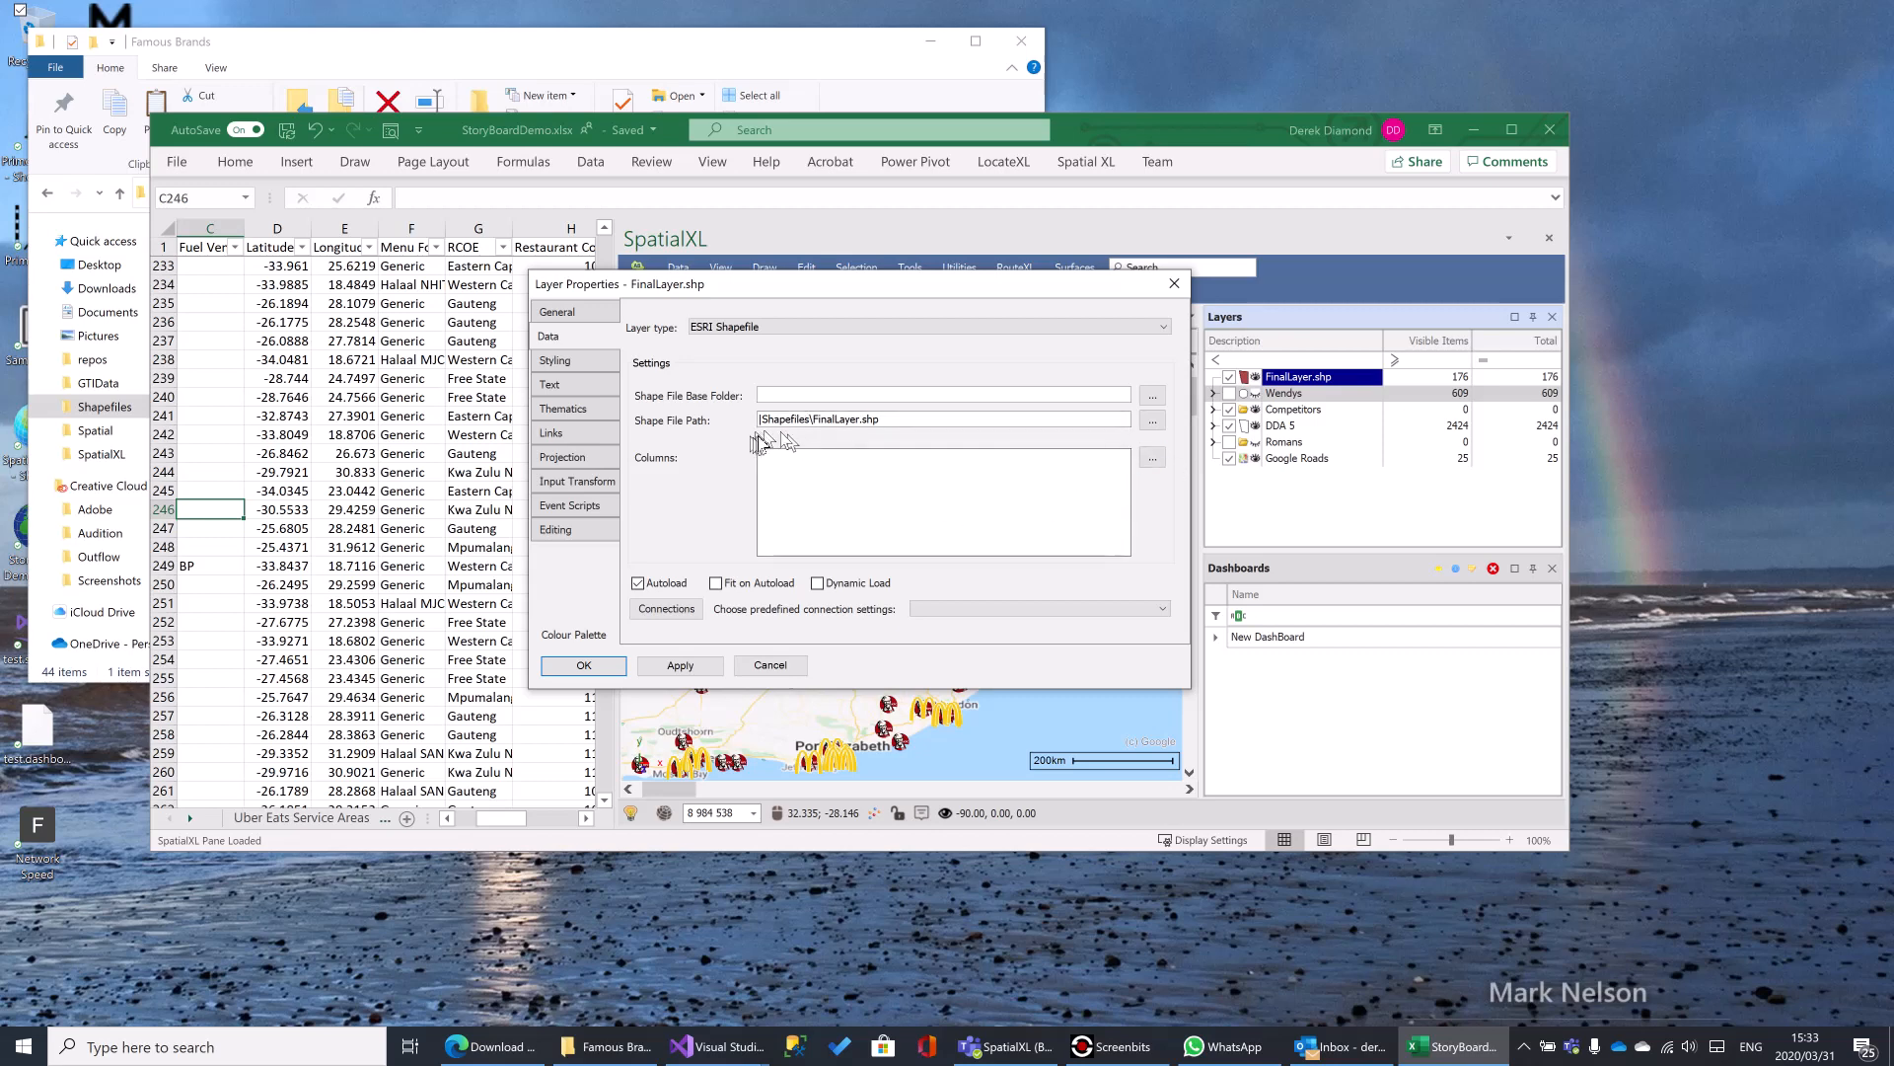
# - Point the layer's shape file path to IntersectionLayers.shp in the Famous Brands Shapefiles folder
pyautogui.click(1151, 424)
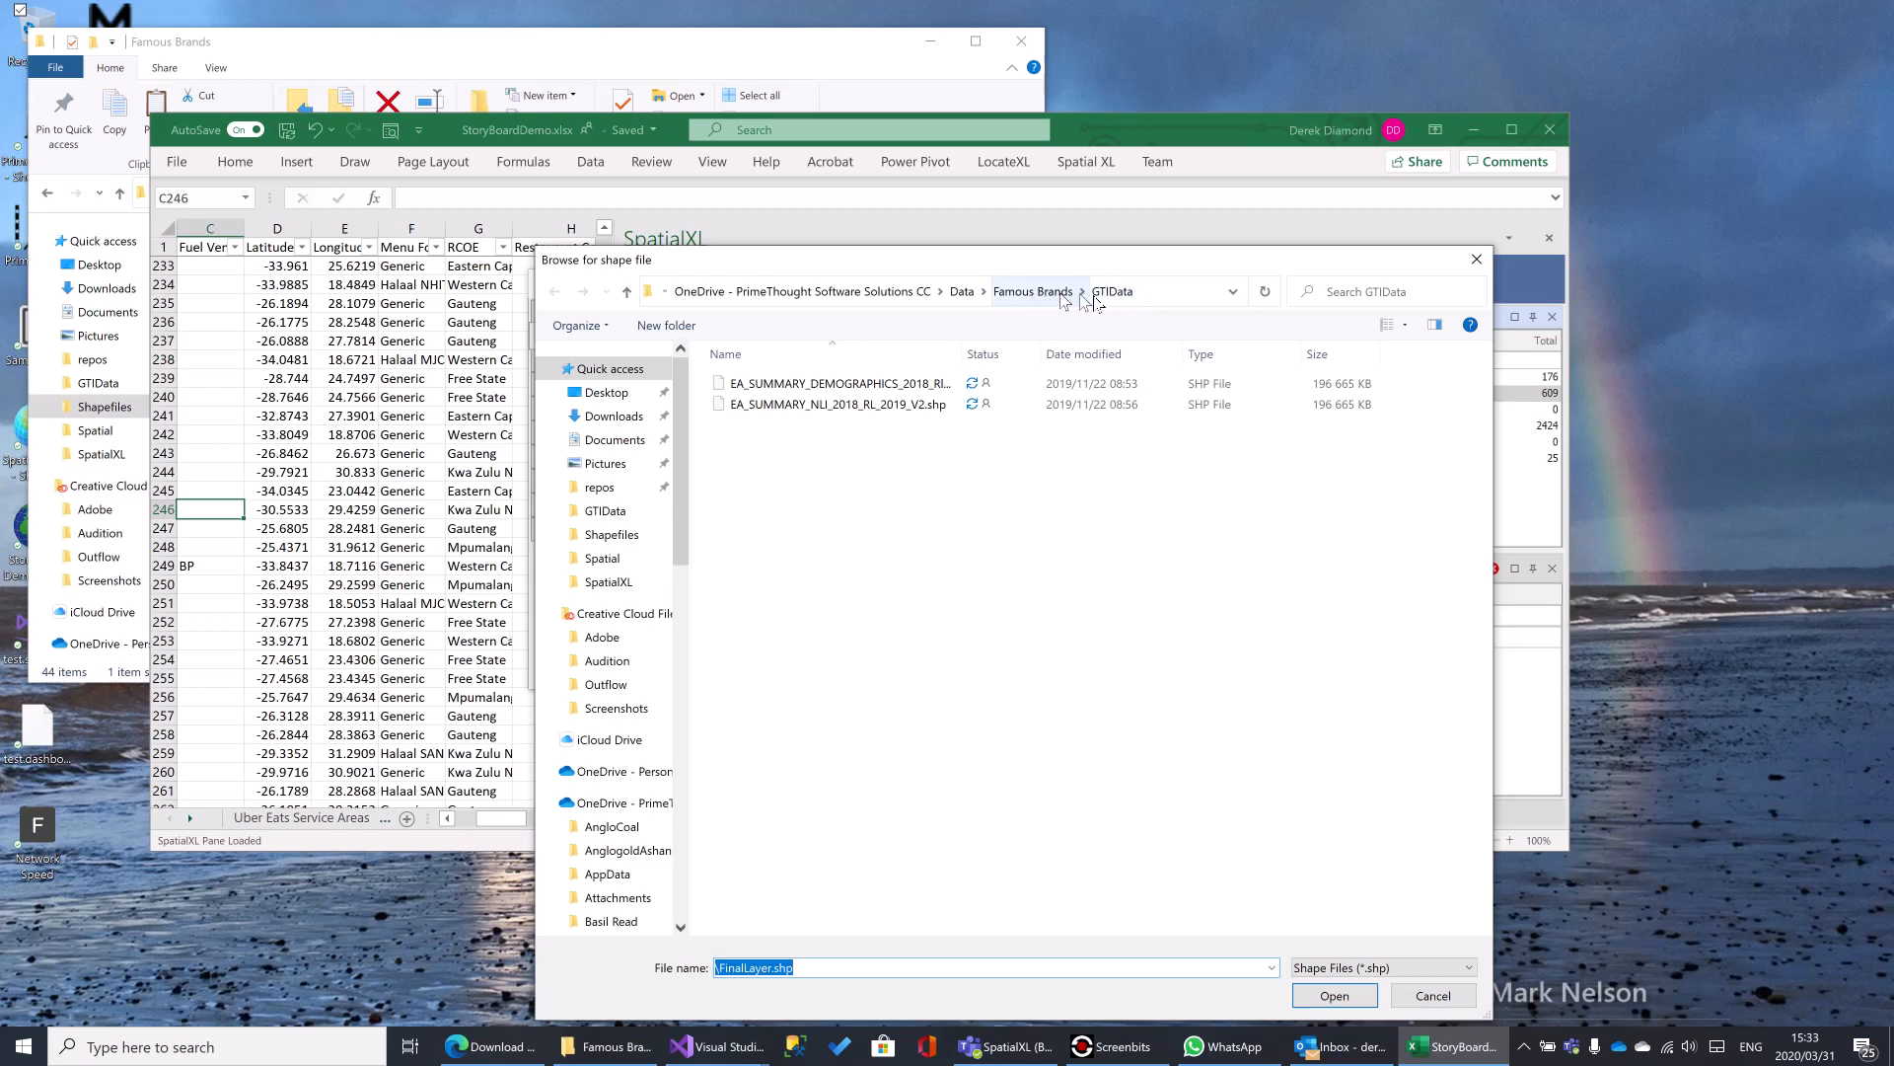
pyautogui.click(1041, 299)
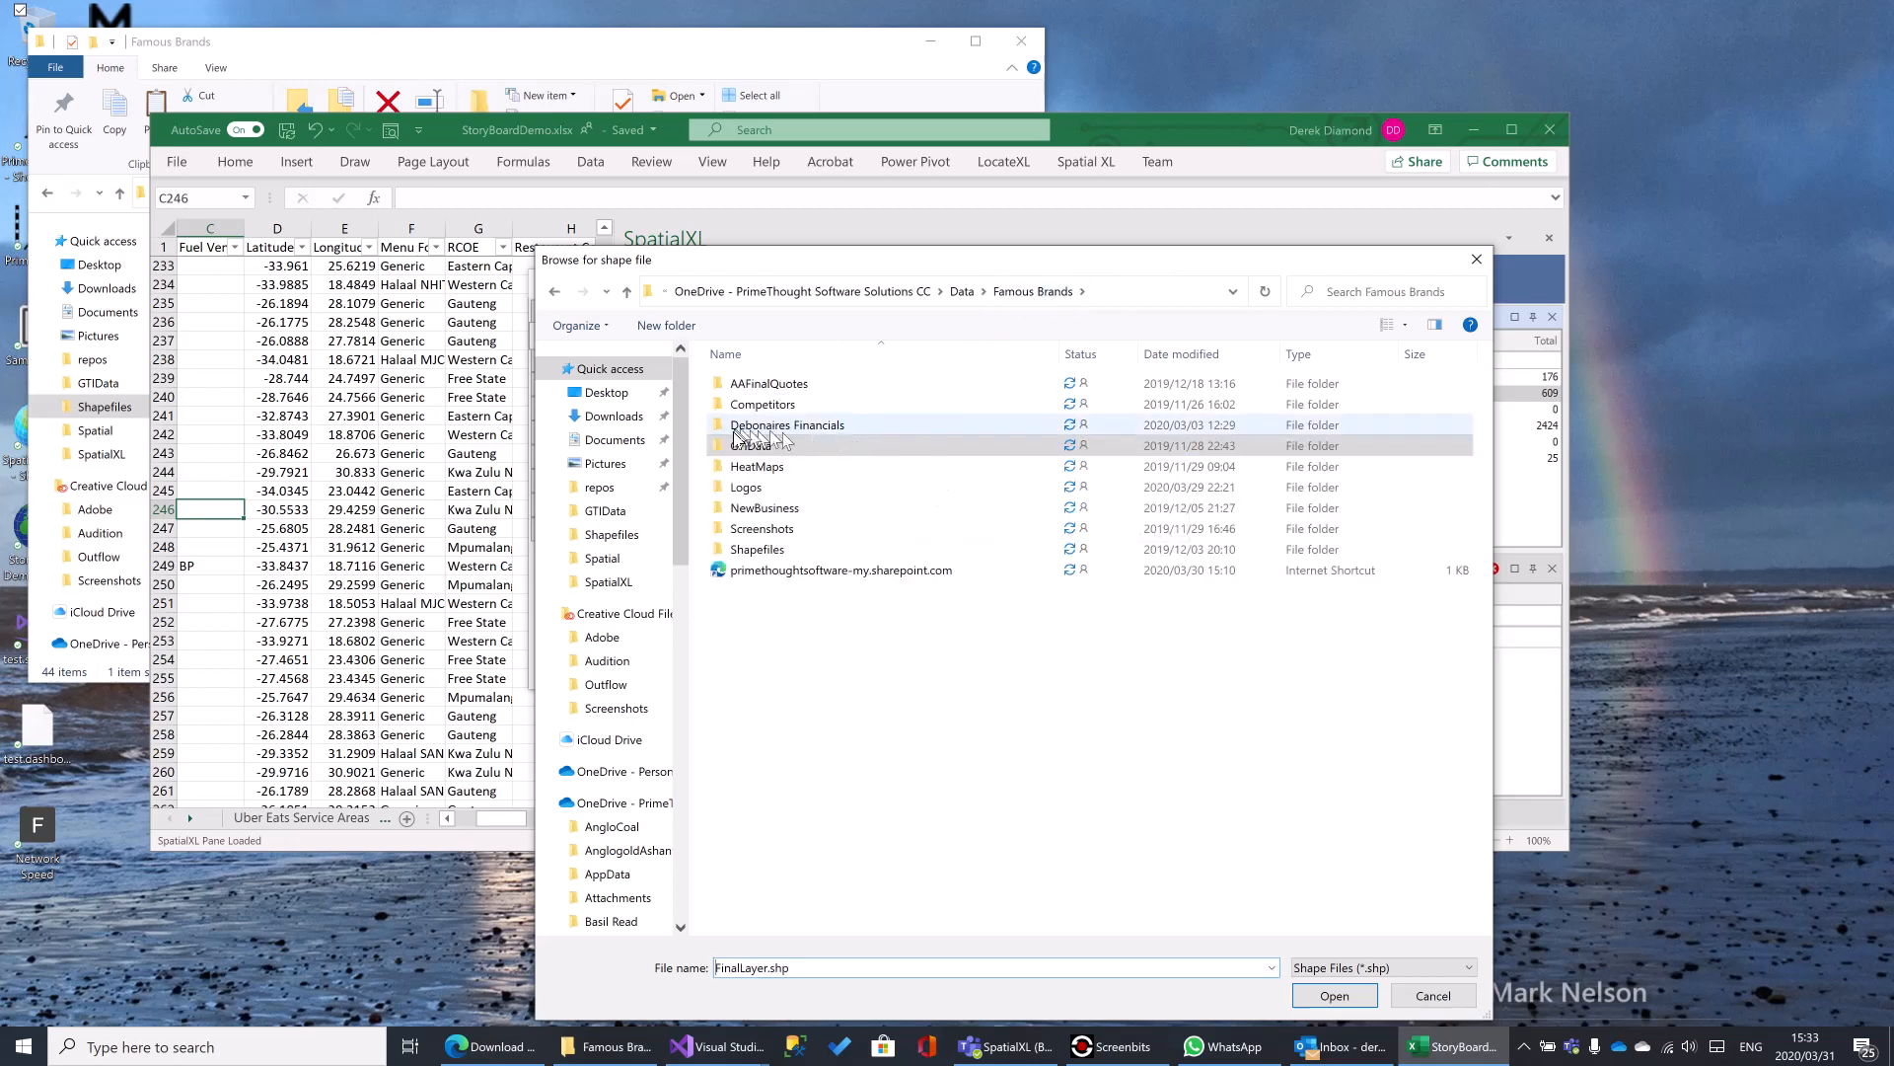
pyautogui.doubleClick(745, 444)
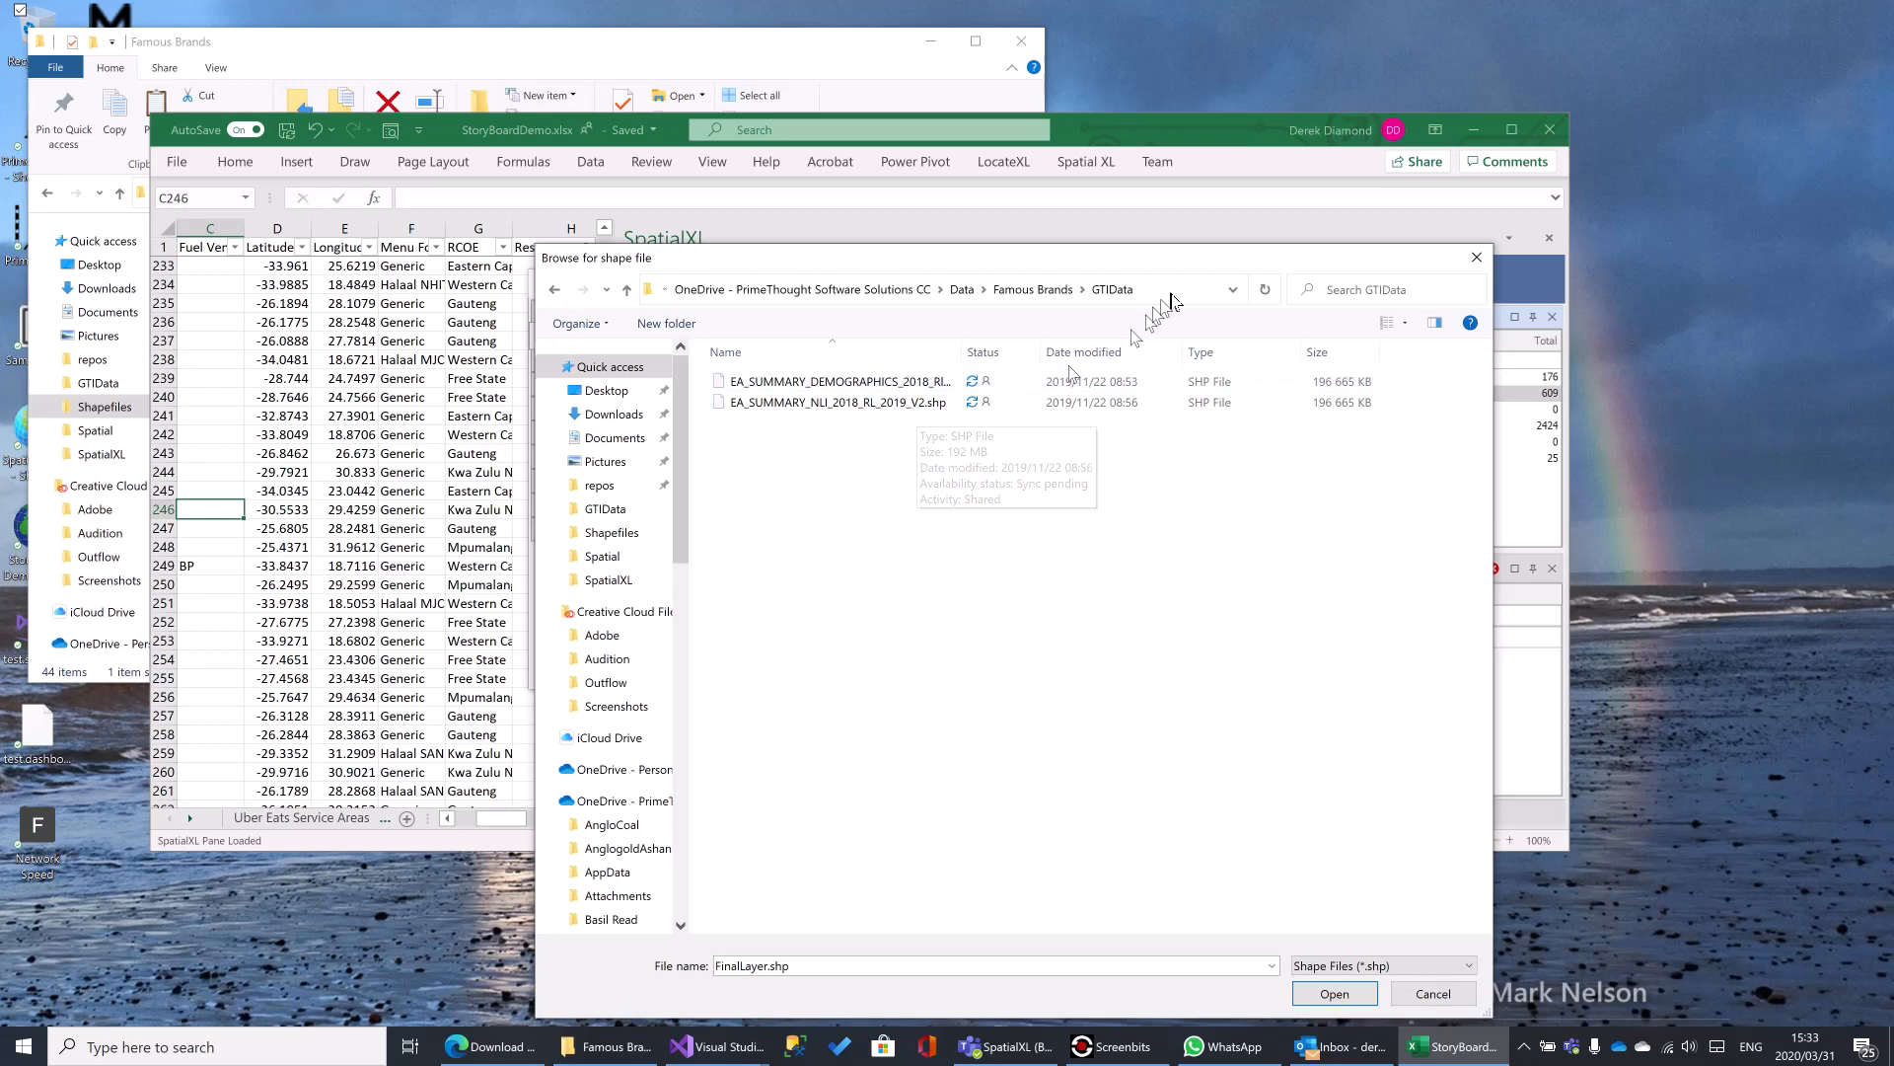
pyautogui.click(1039, 293)
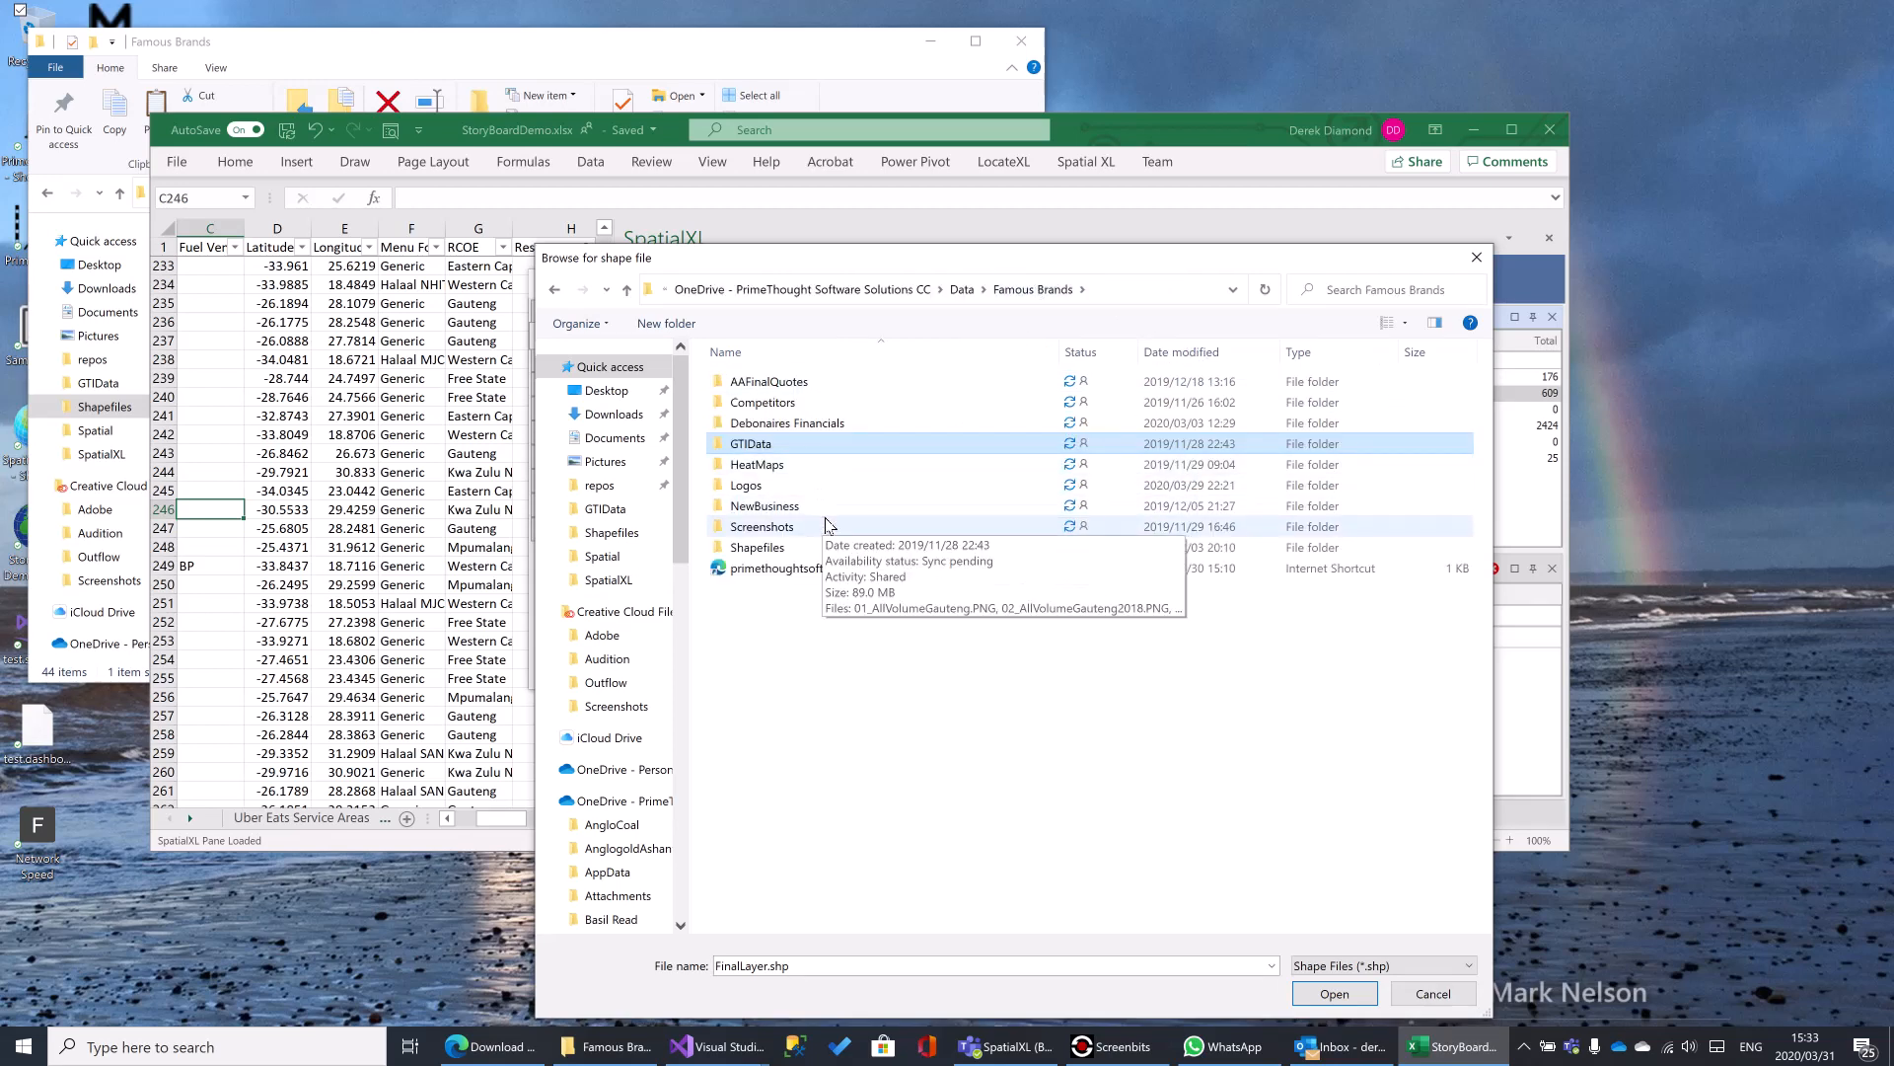
pyautogui.doubleClick(764, 549)
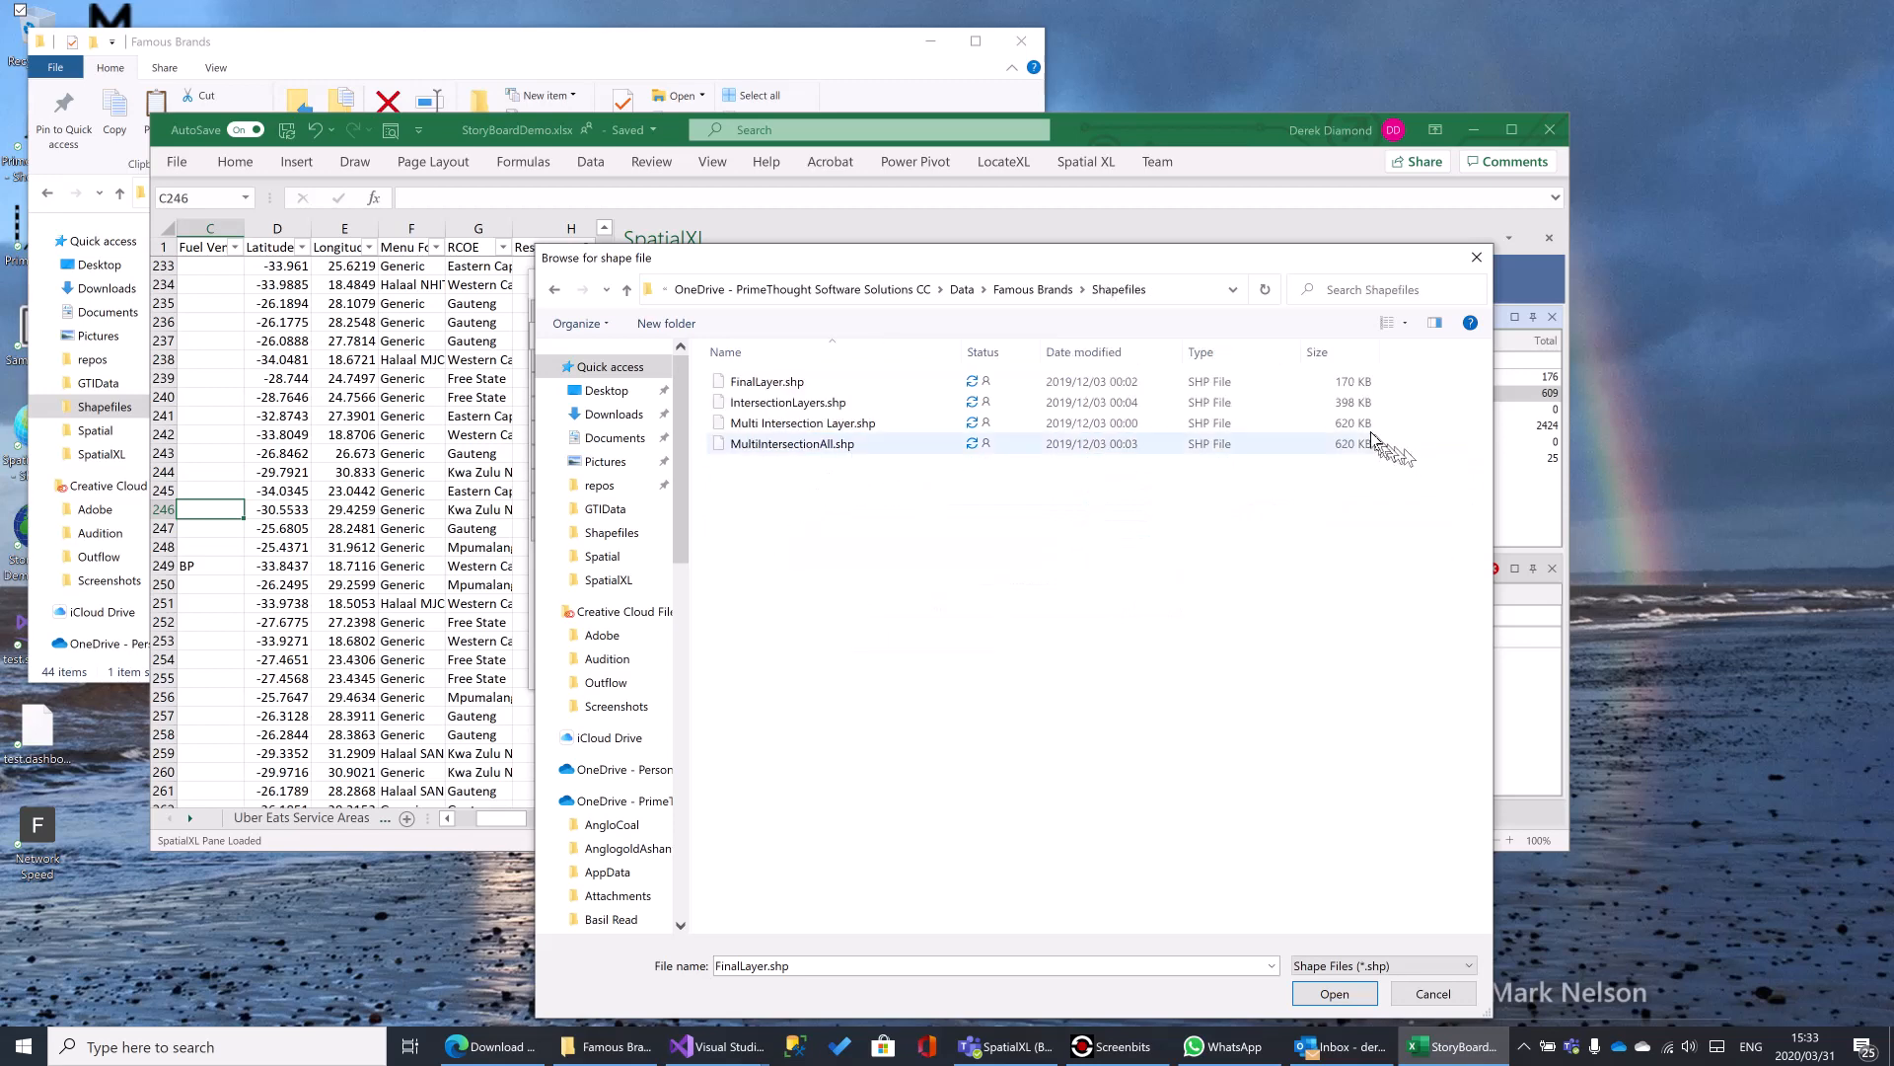
pyautogui.click(815, 410)
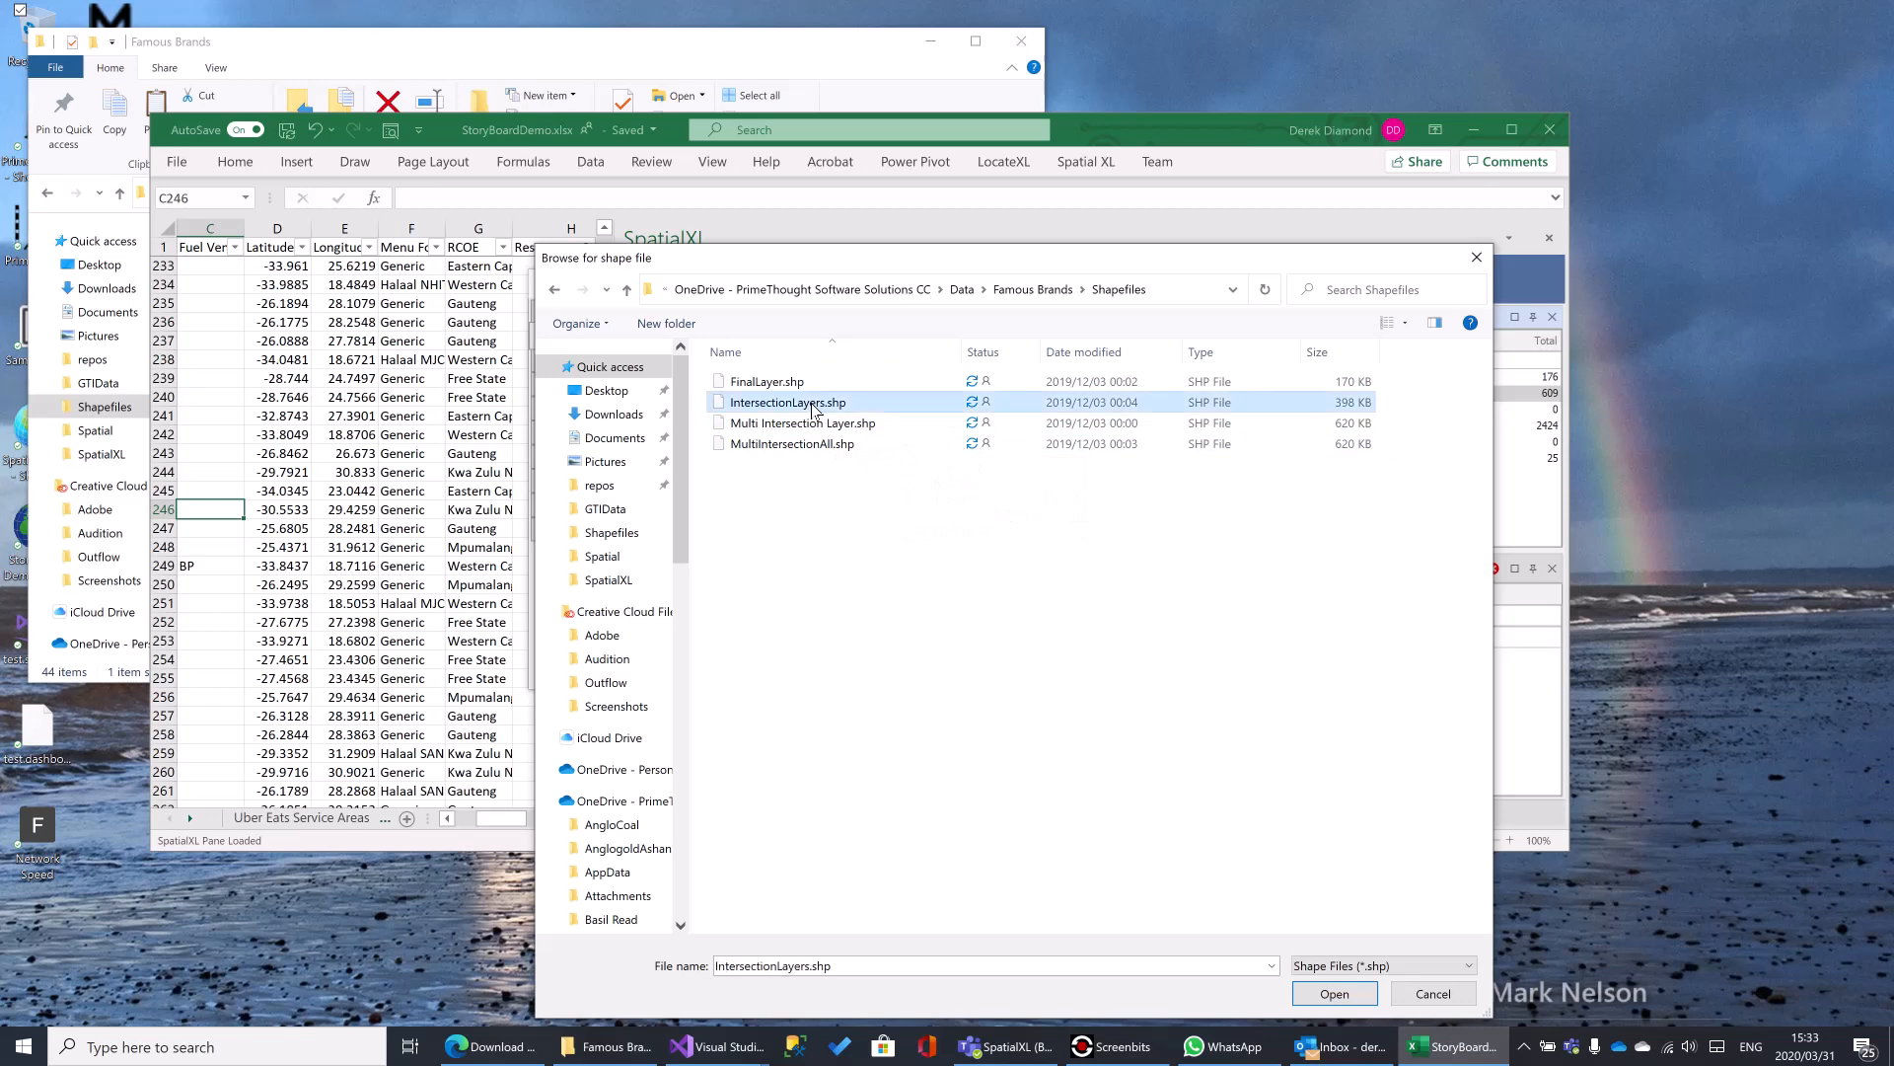
pyautogui.click(1332, 994)
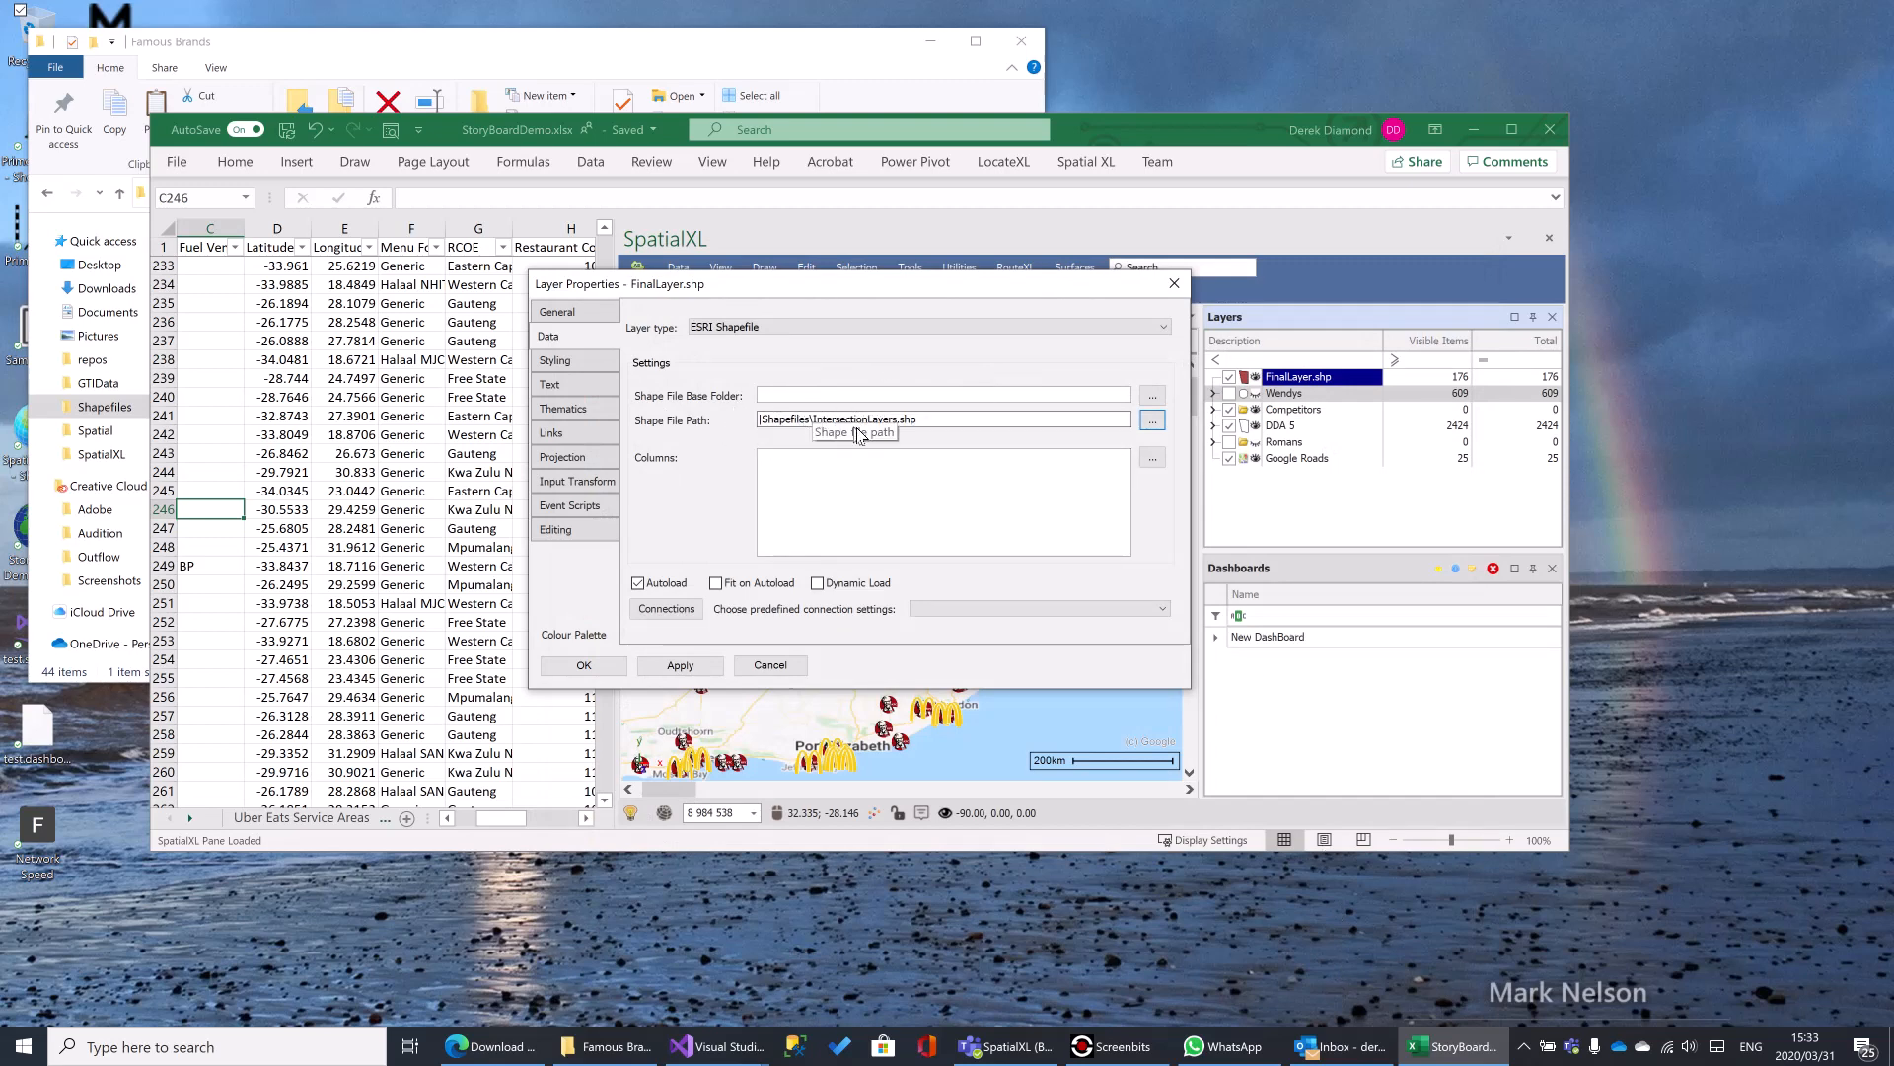
# - Set the layer's shape file path to EA_SUMMARY_NLI_2018_RL_2019_V2.shp in the Famous Brands GTIData folder
pyautogui.click(1152, 420)
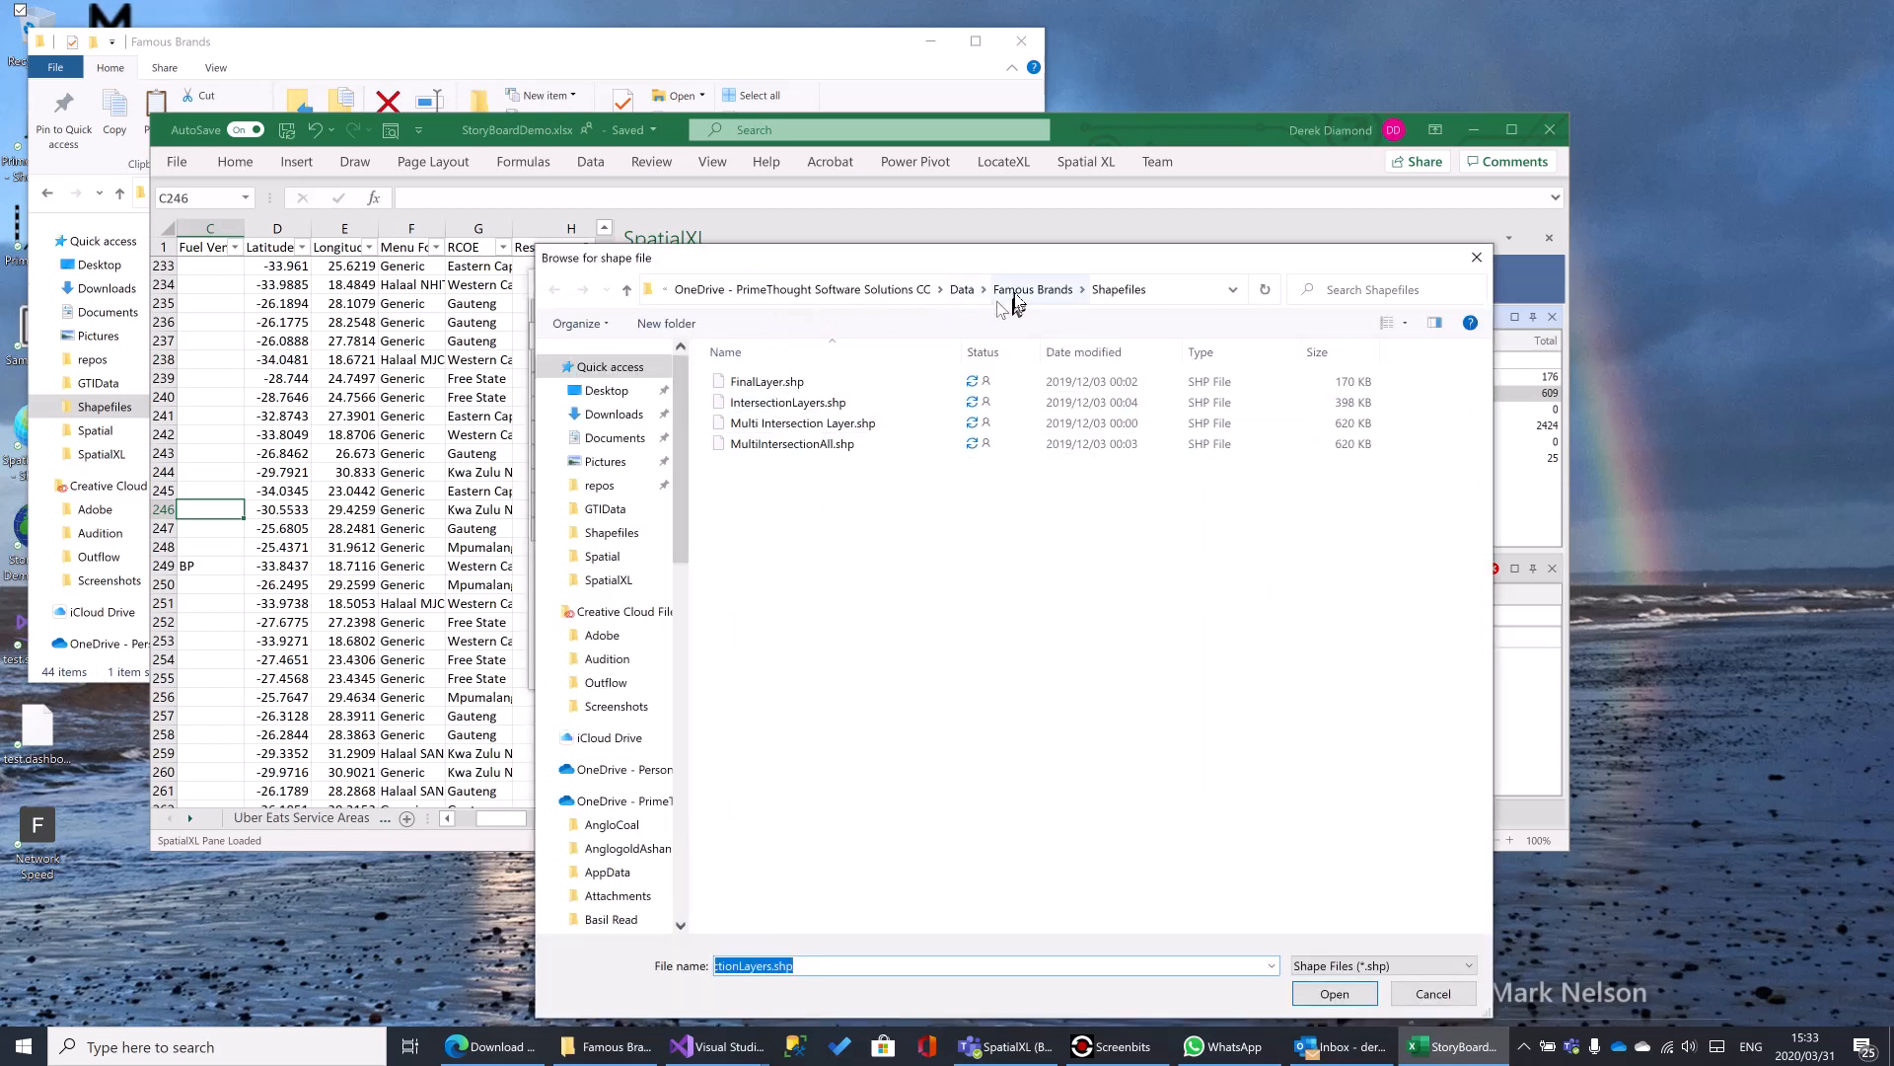
pyautogui.click(1031, 291)
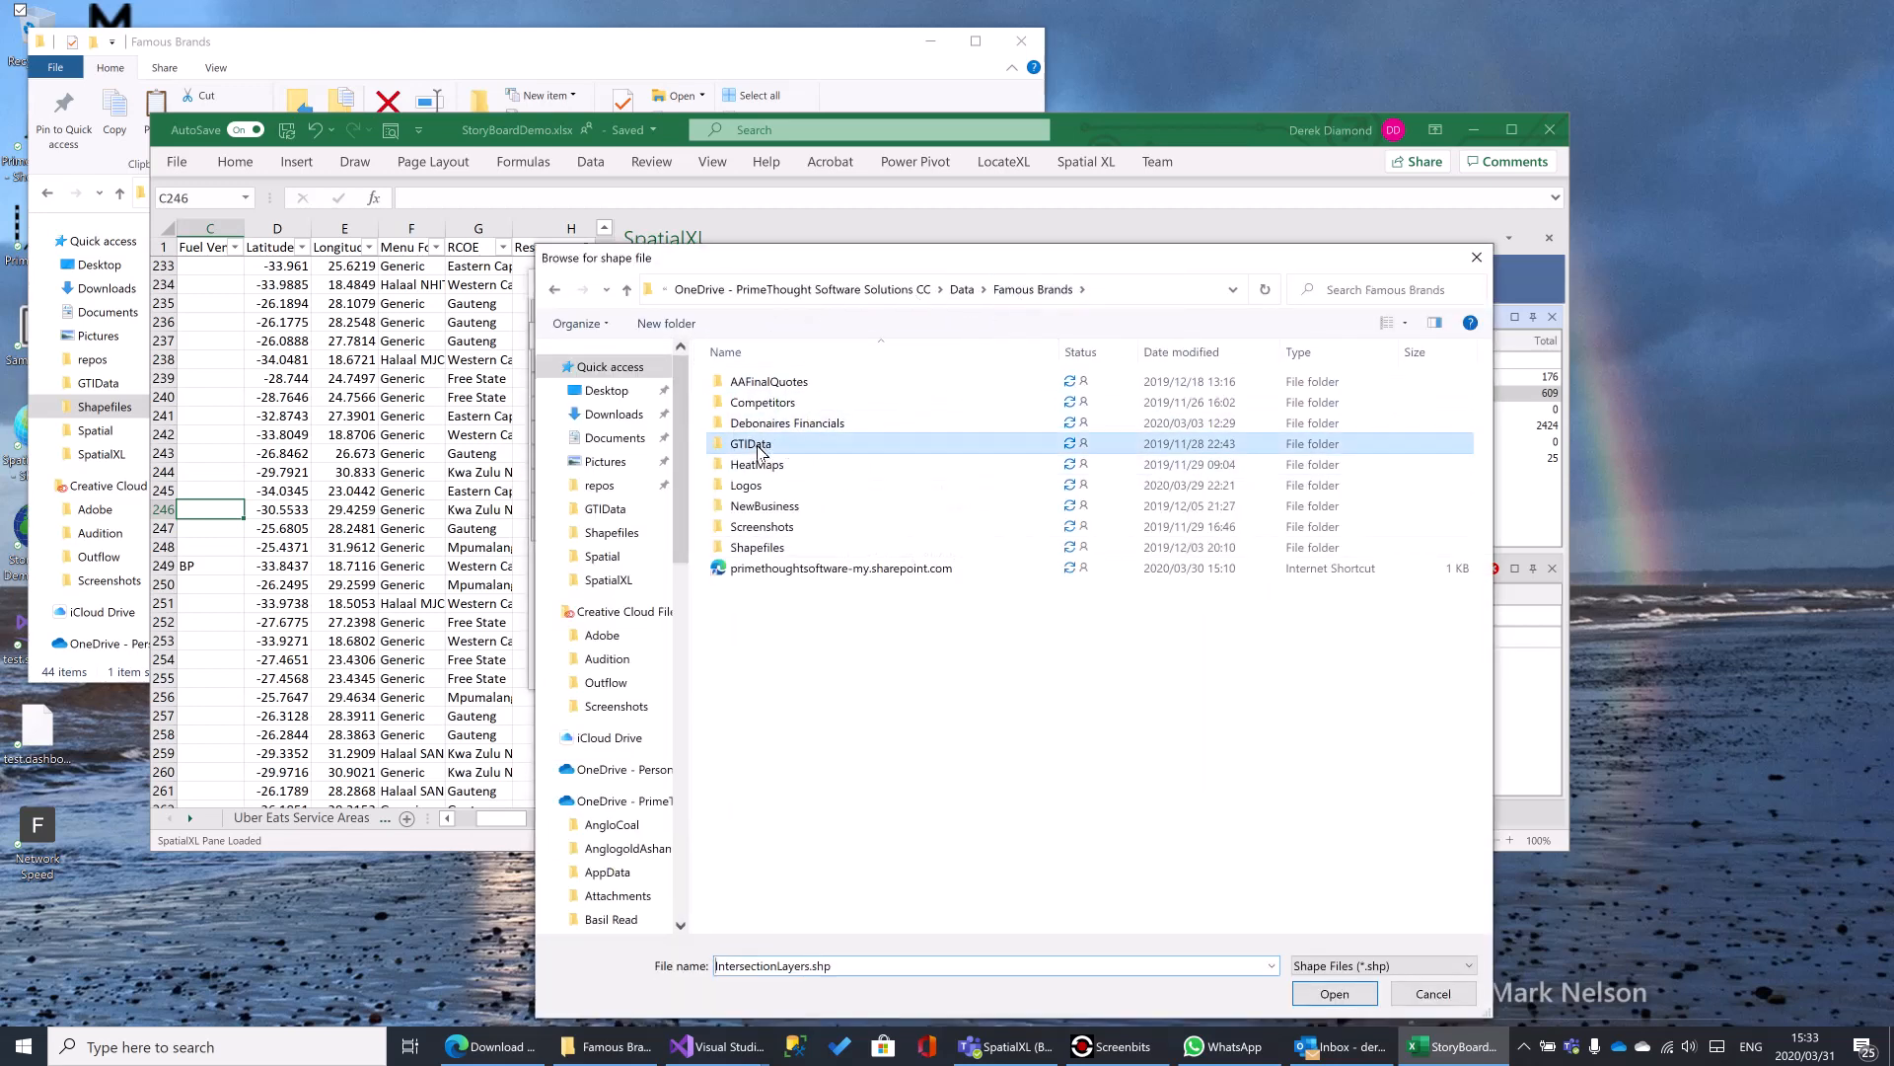
pyautogui.doubleClick(775, 446)
pyautogui.click(881, 411)
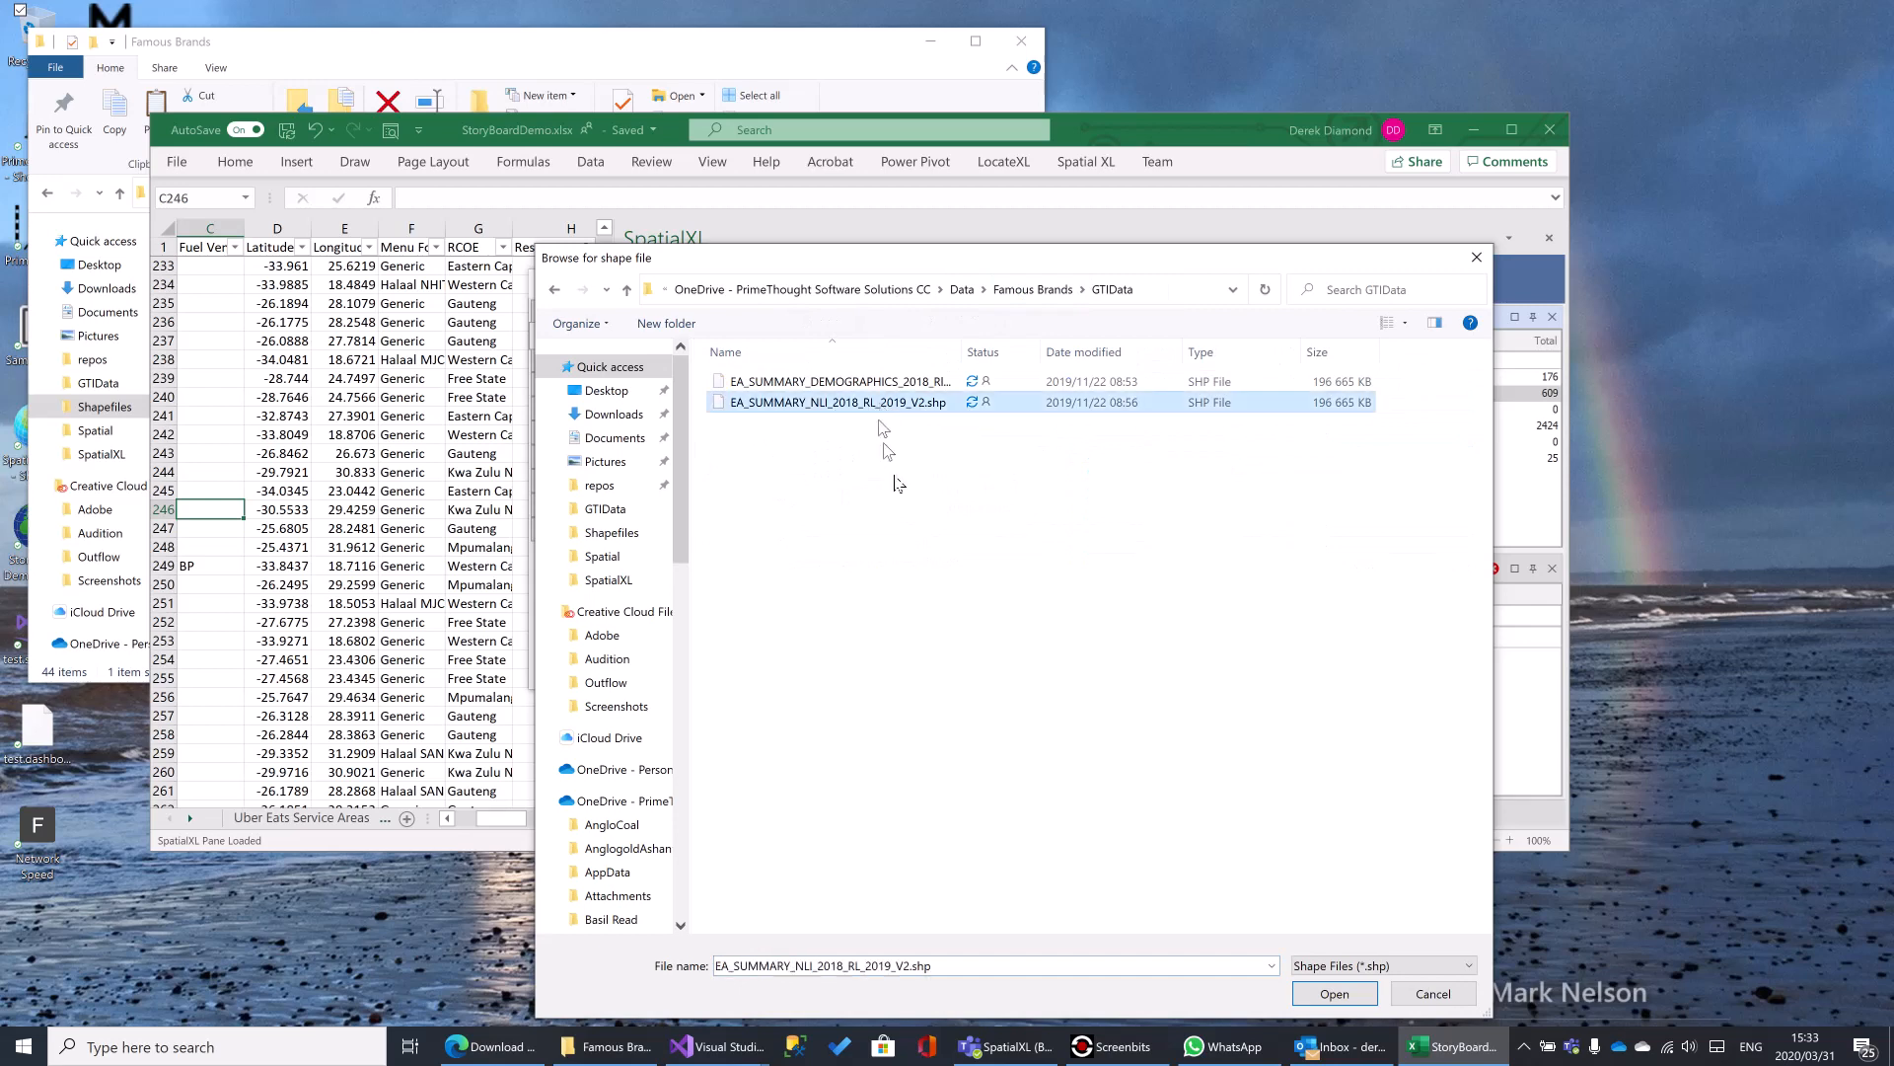
pyautogui.click(1327, 989)
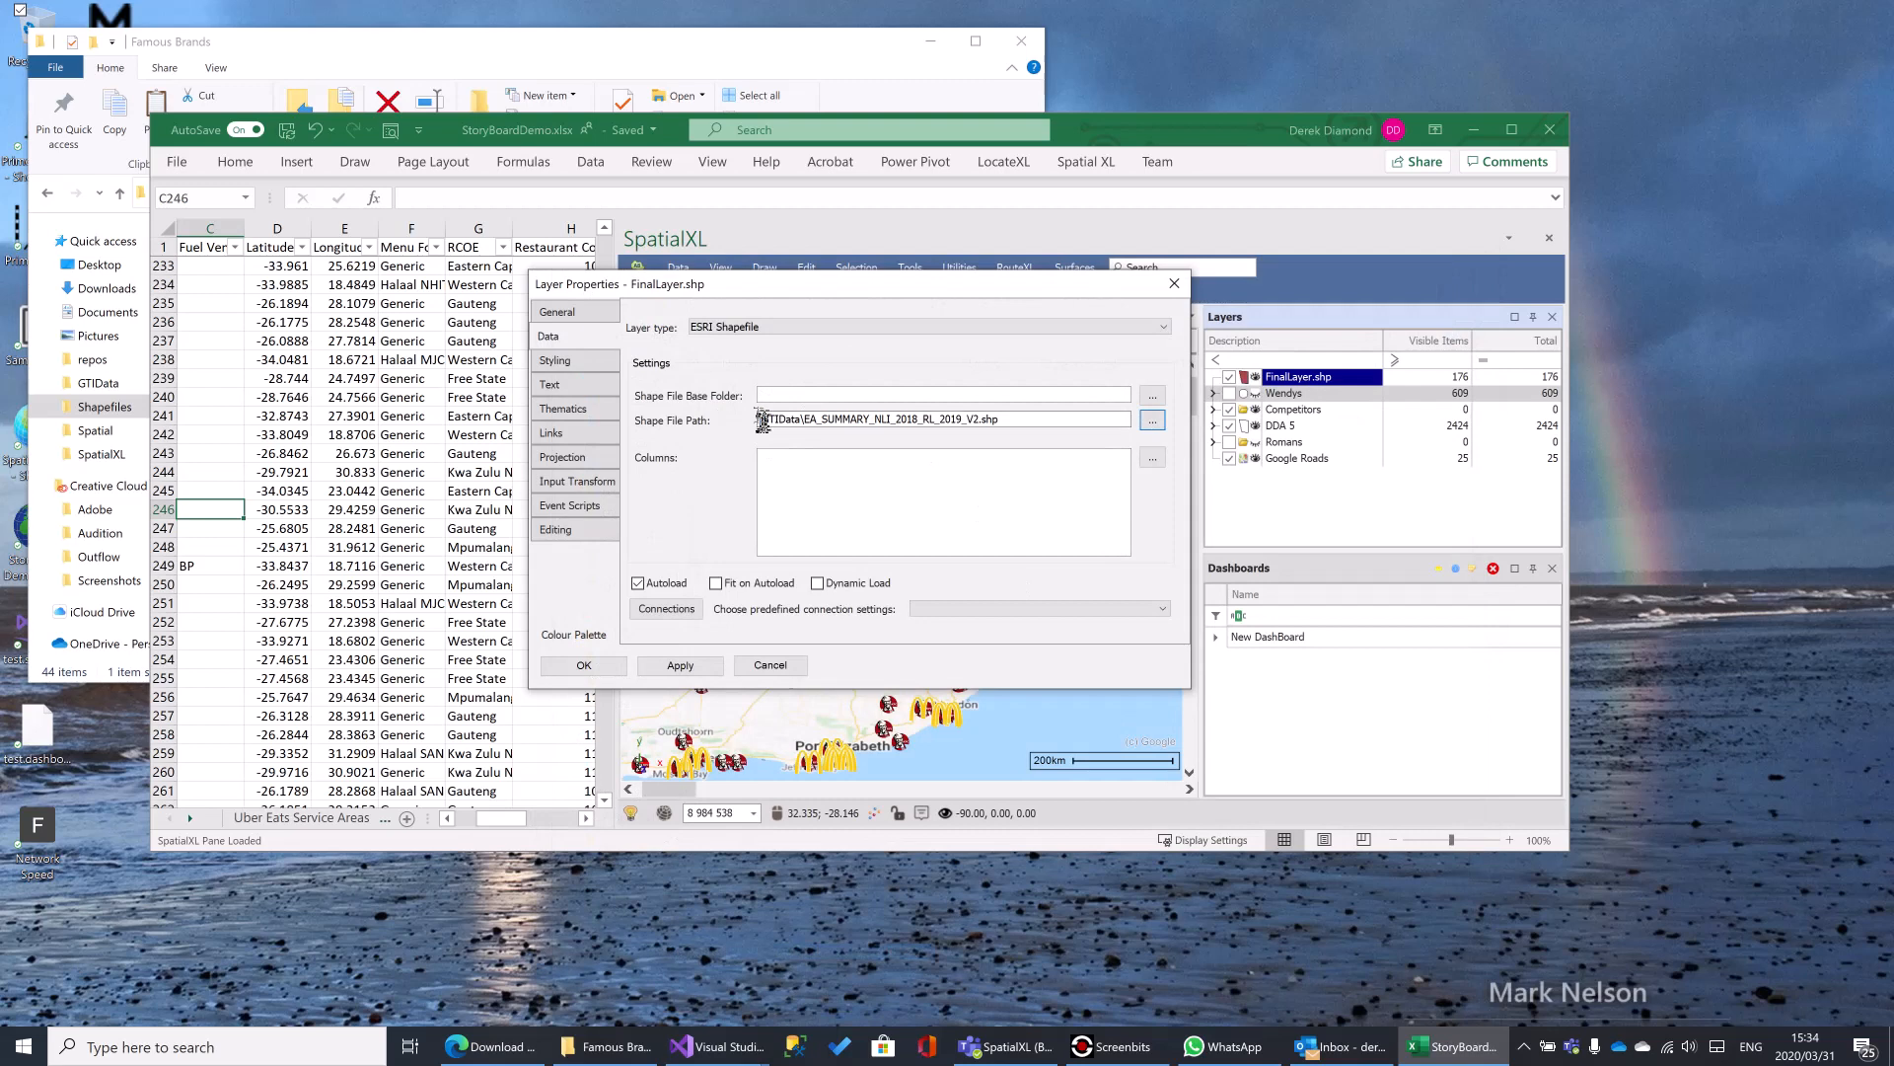
pyautogui.click(762, 422)
# - Switch to File Explorer and examine the OneDrive and shared PrimeThought Software Solutions CC folders alongside the Famous Brands files
pyautogui.click(641, 38)
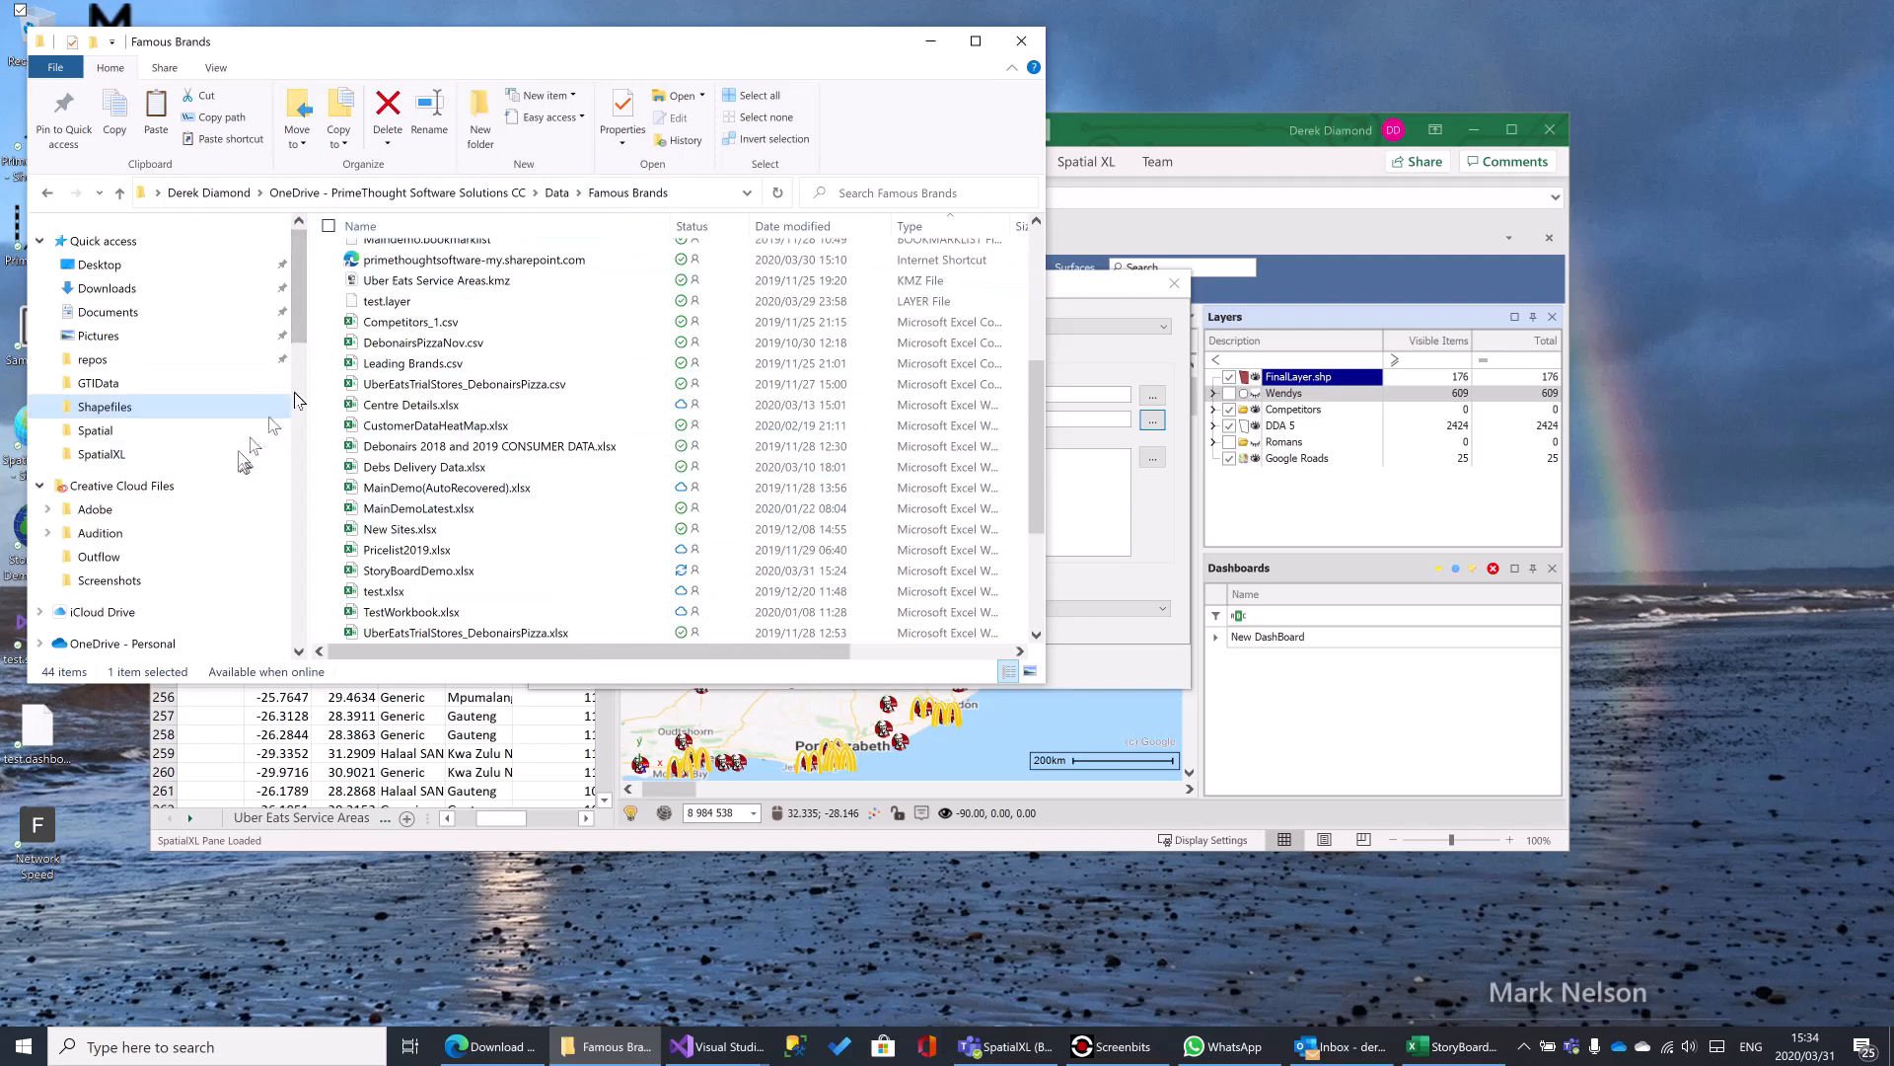
pyautogui.moveTo(302, 320); pyautogui.dragTo(296, 388)
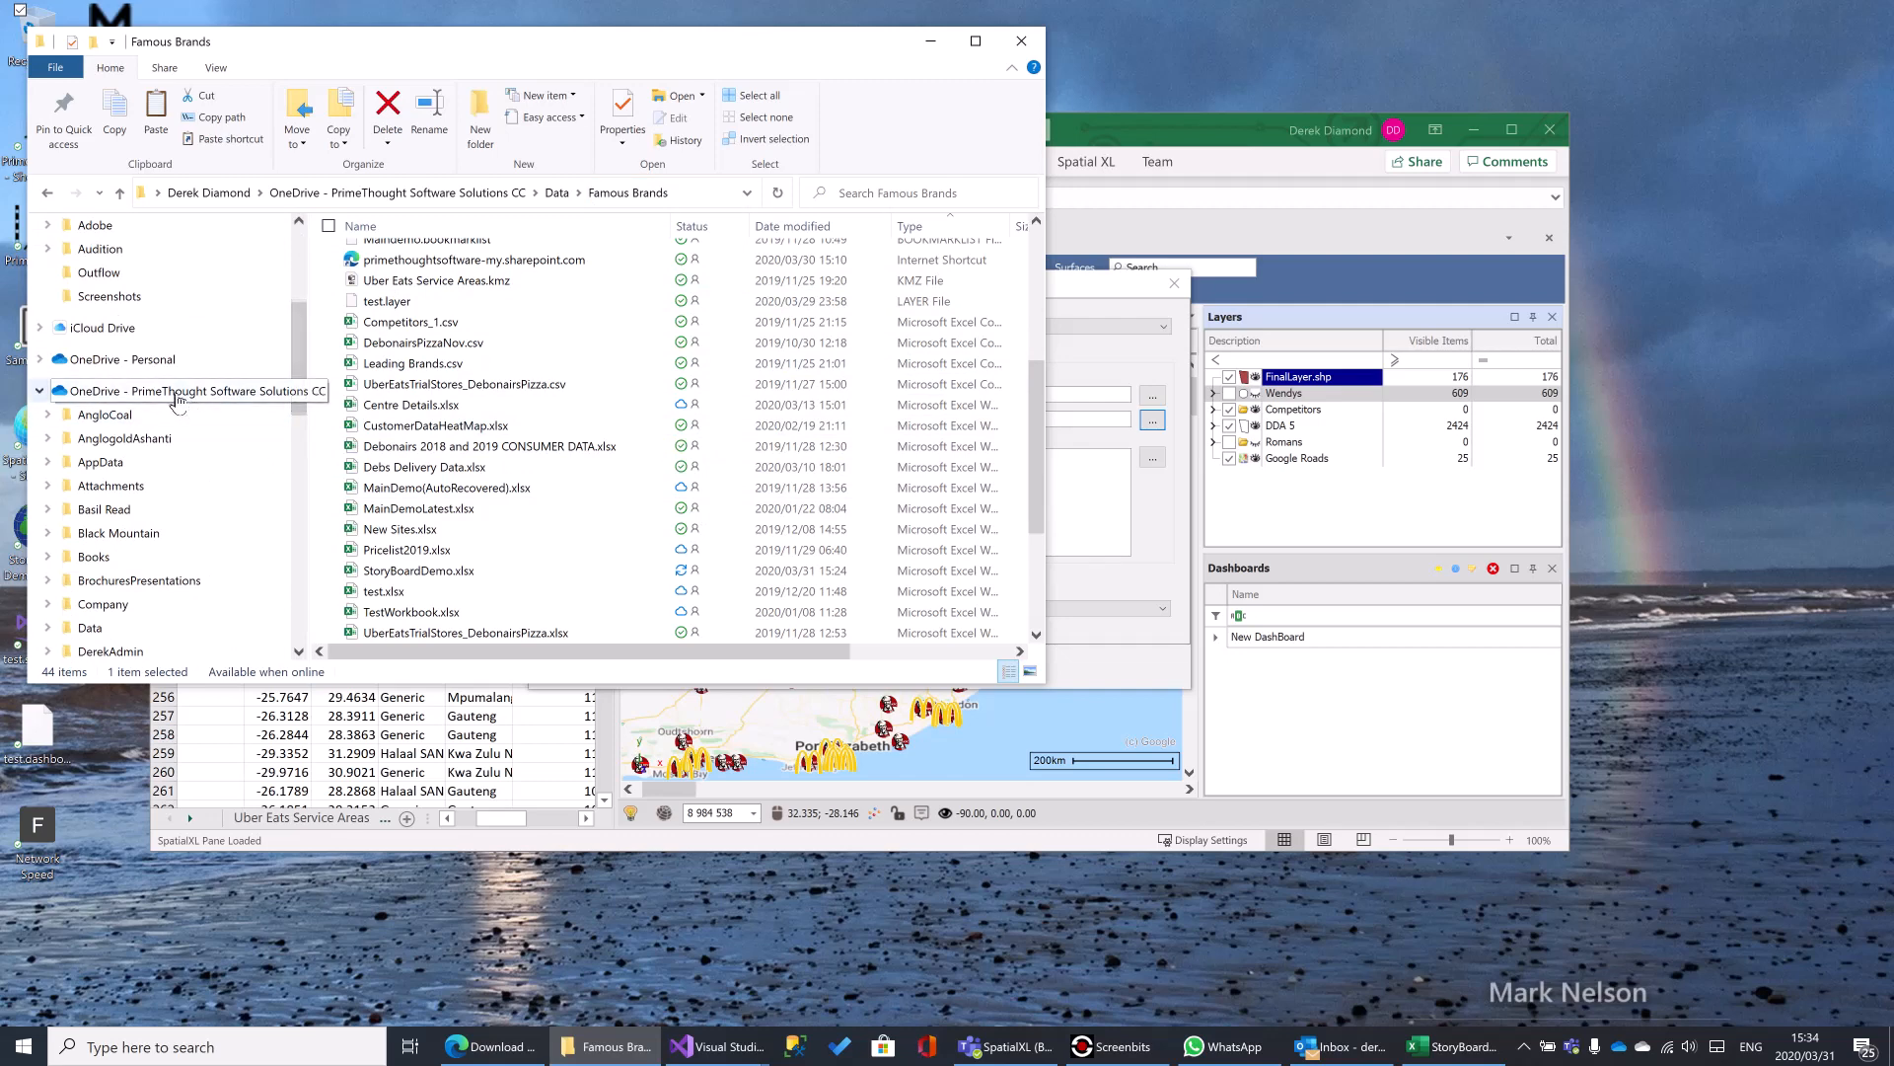
pyautogui.click(39, 391)
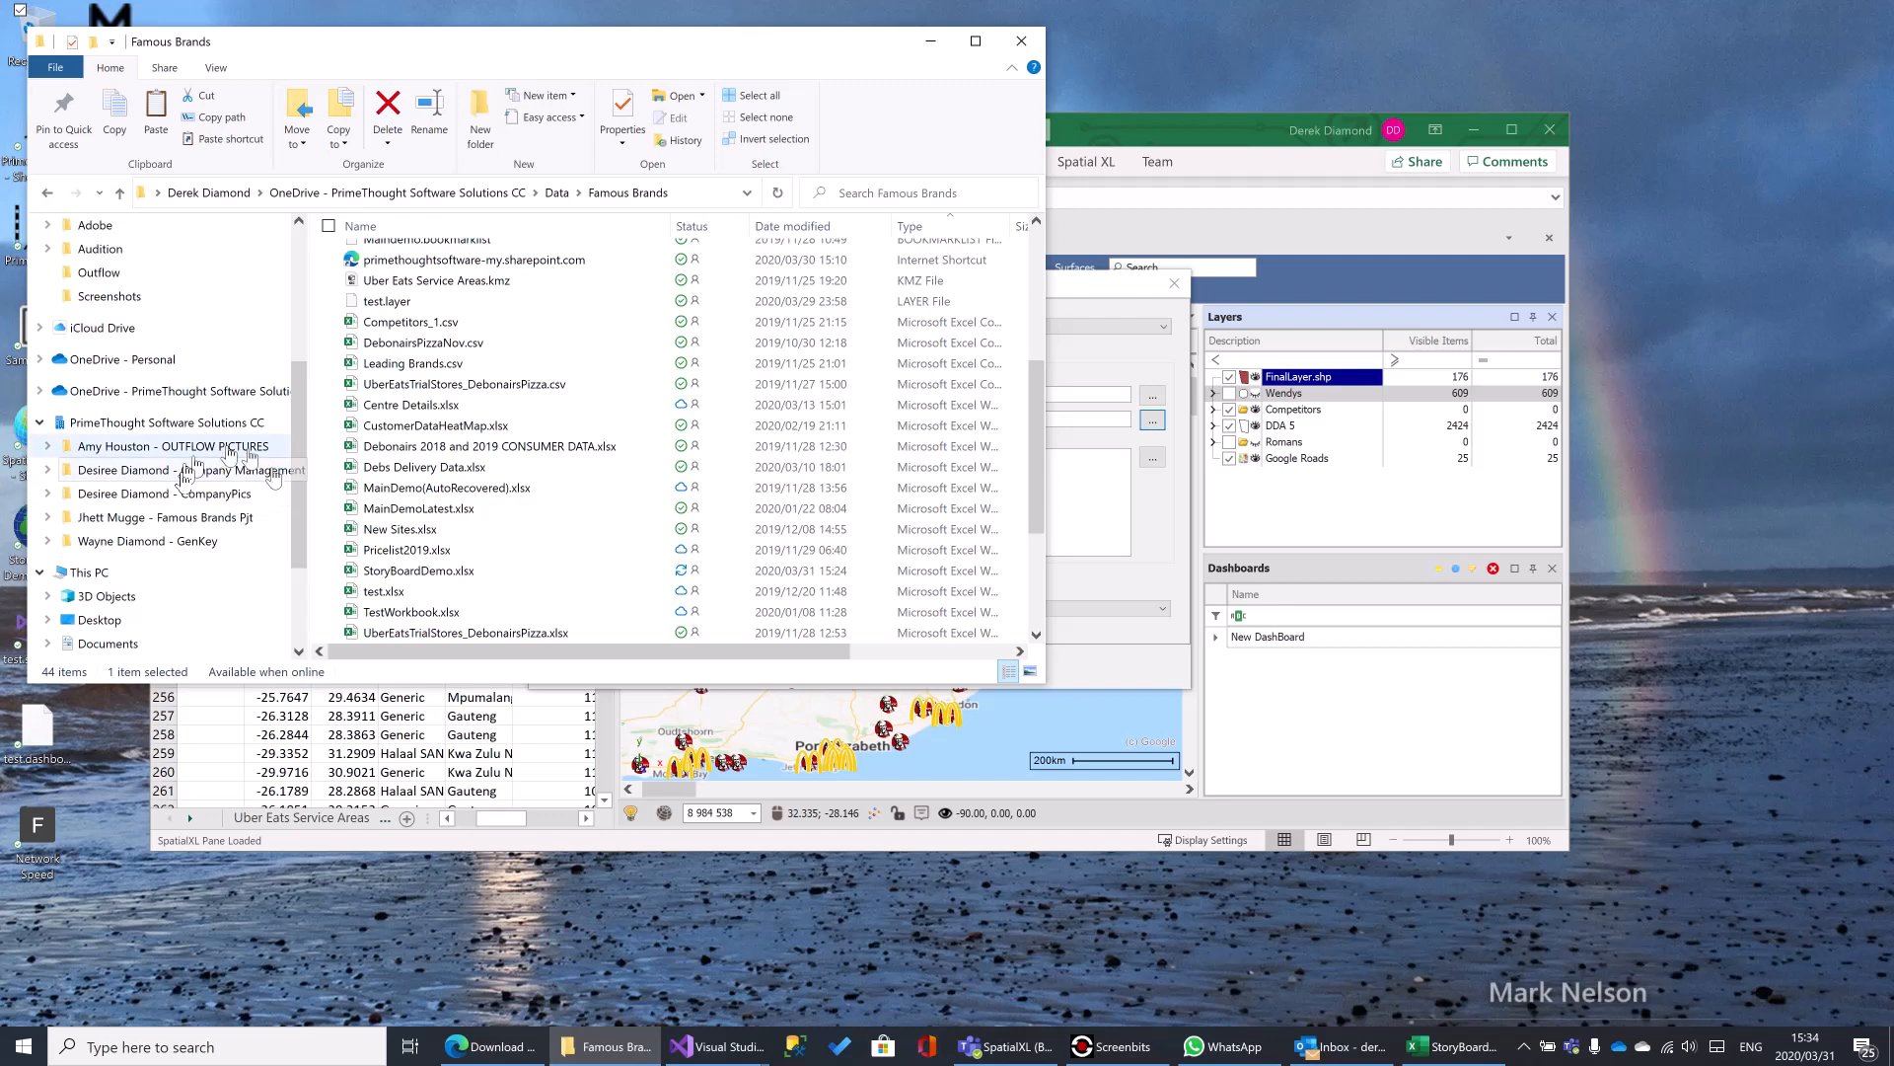
pyautogui.scroll(3, 553, 394)
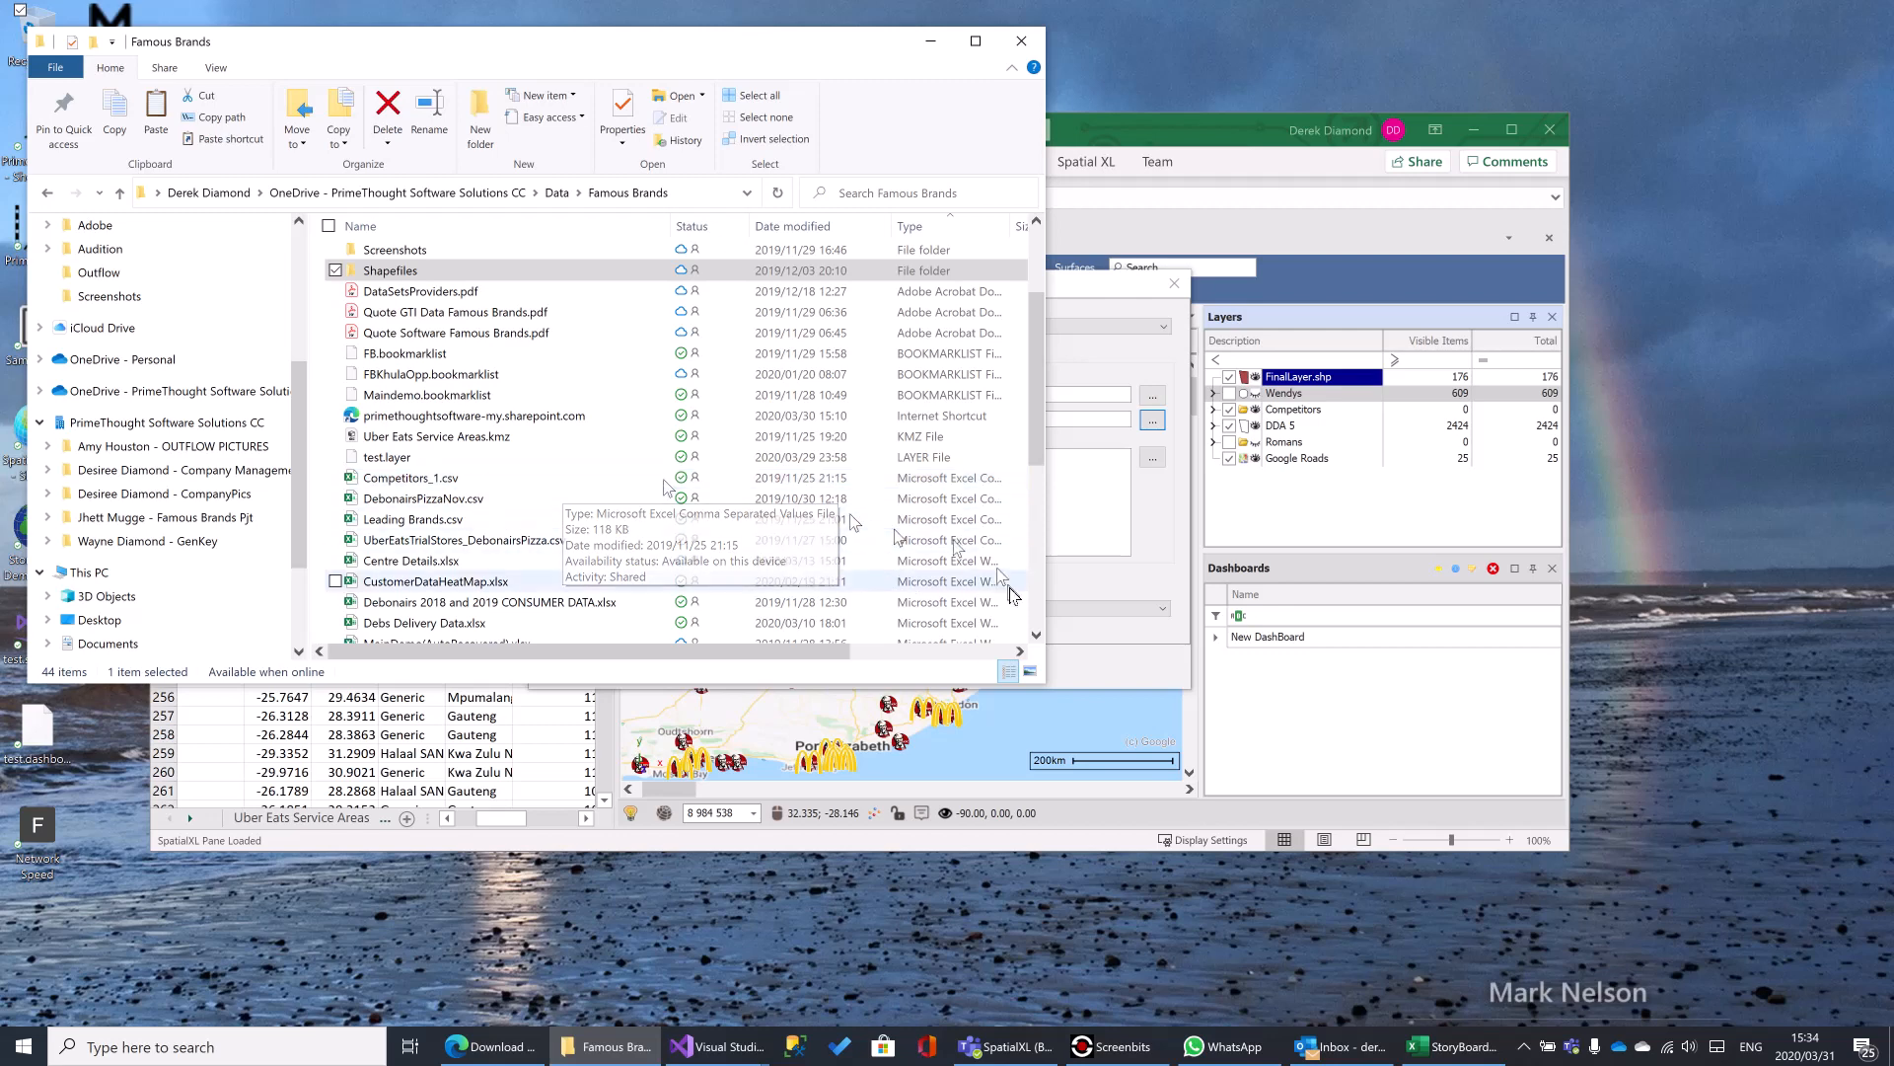
# - Return to the FinalLayer.shp layer properties in SpatialXL and confirm them to load the new shapefile
pyautogui.click(1109, 286)
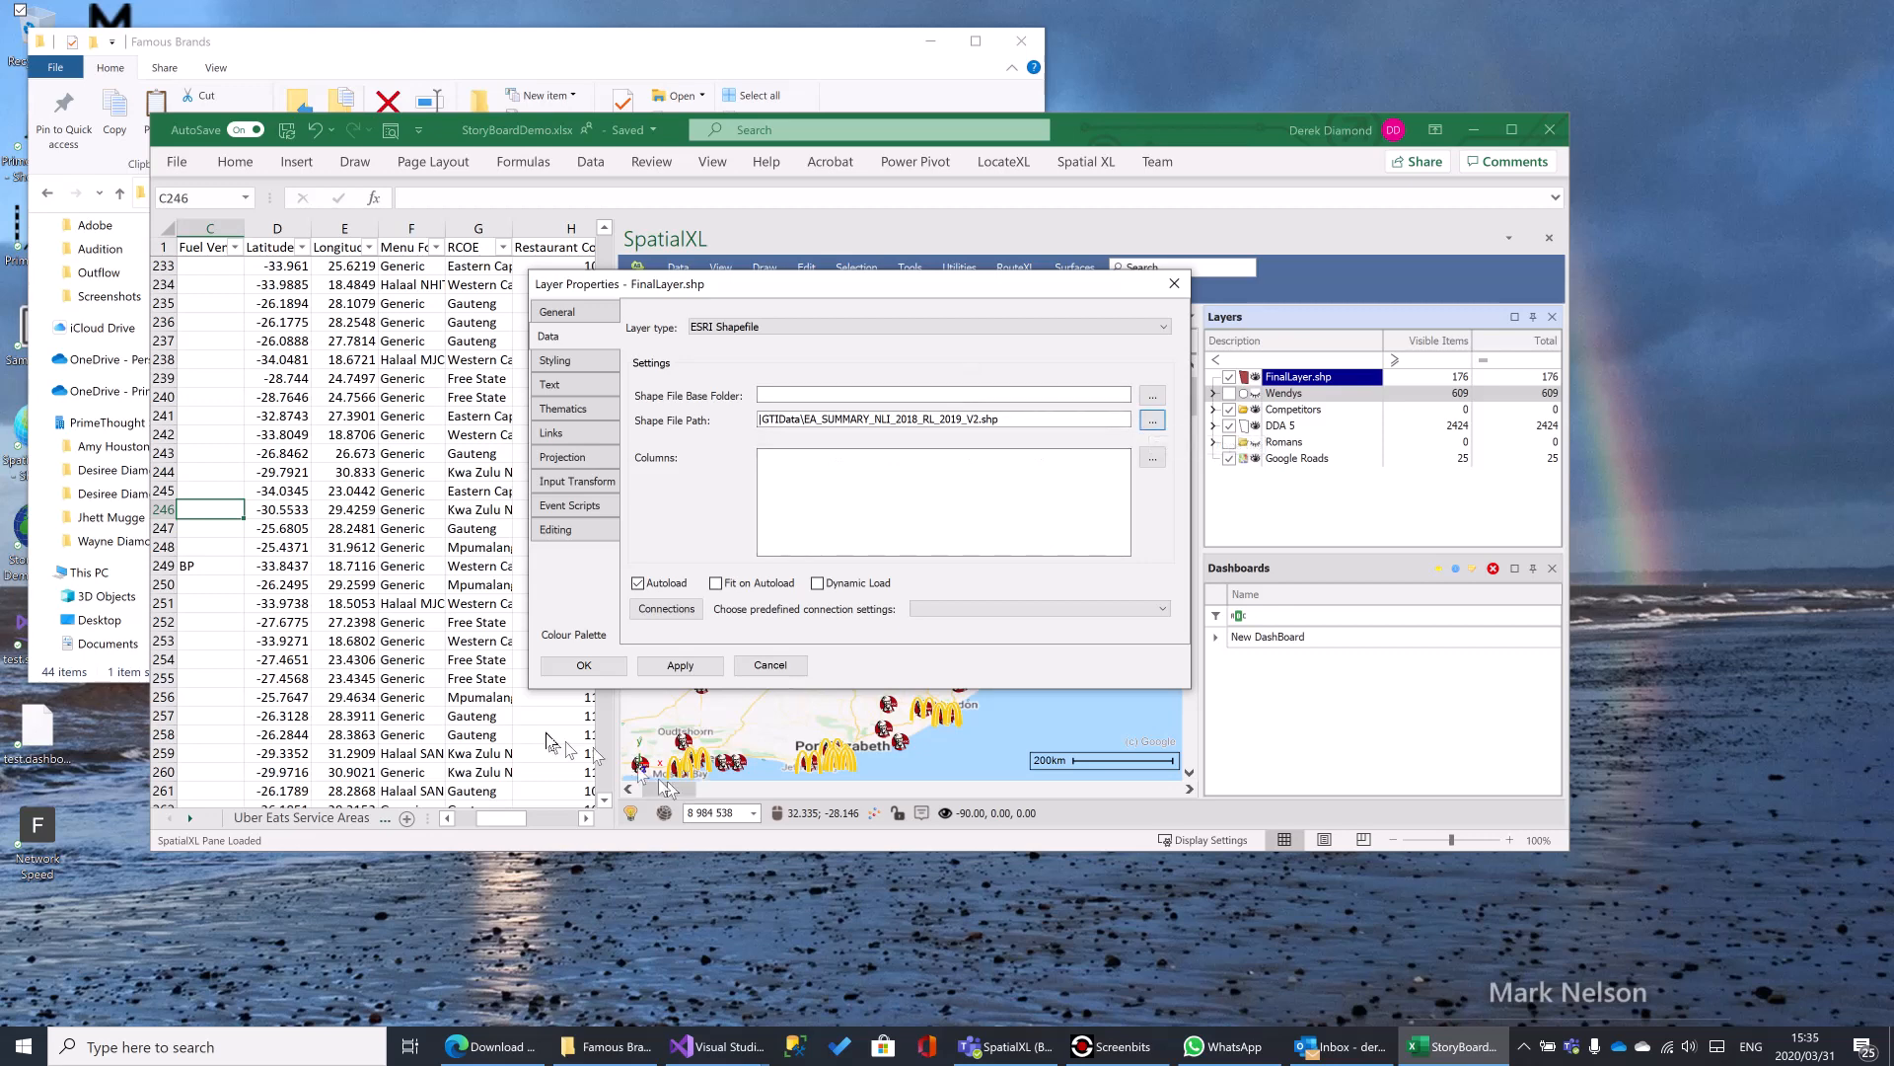
pyautogui.click(588, 665)
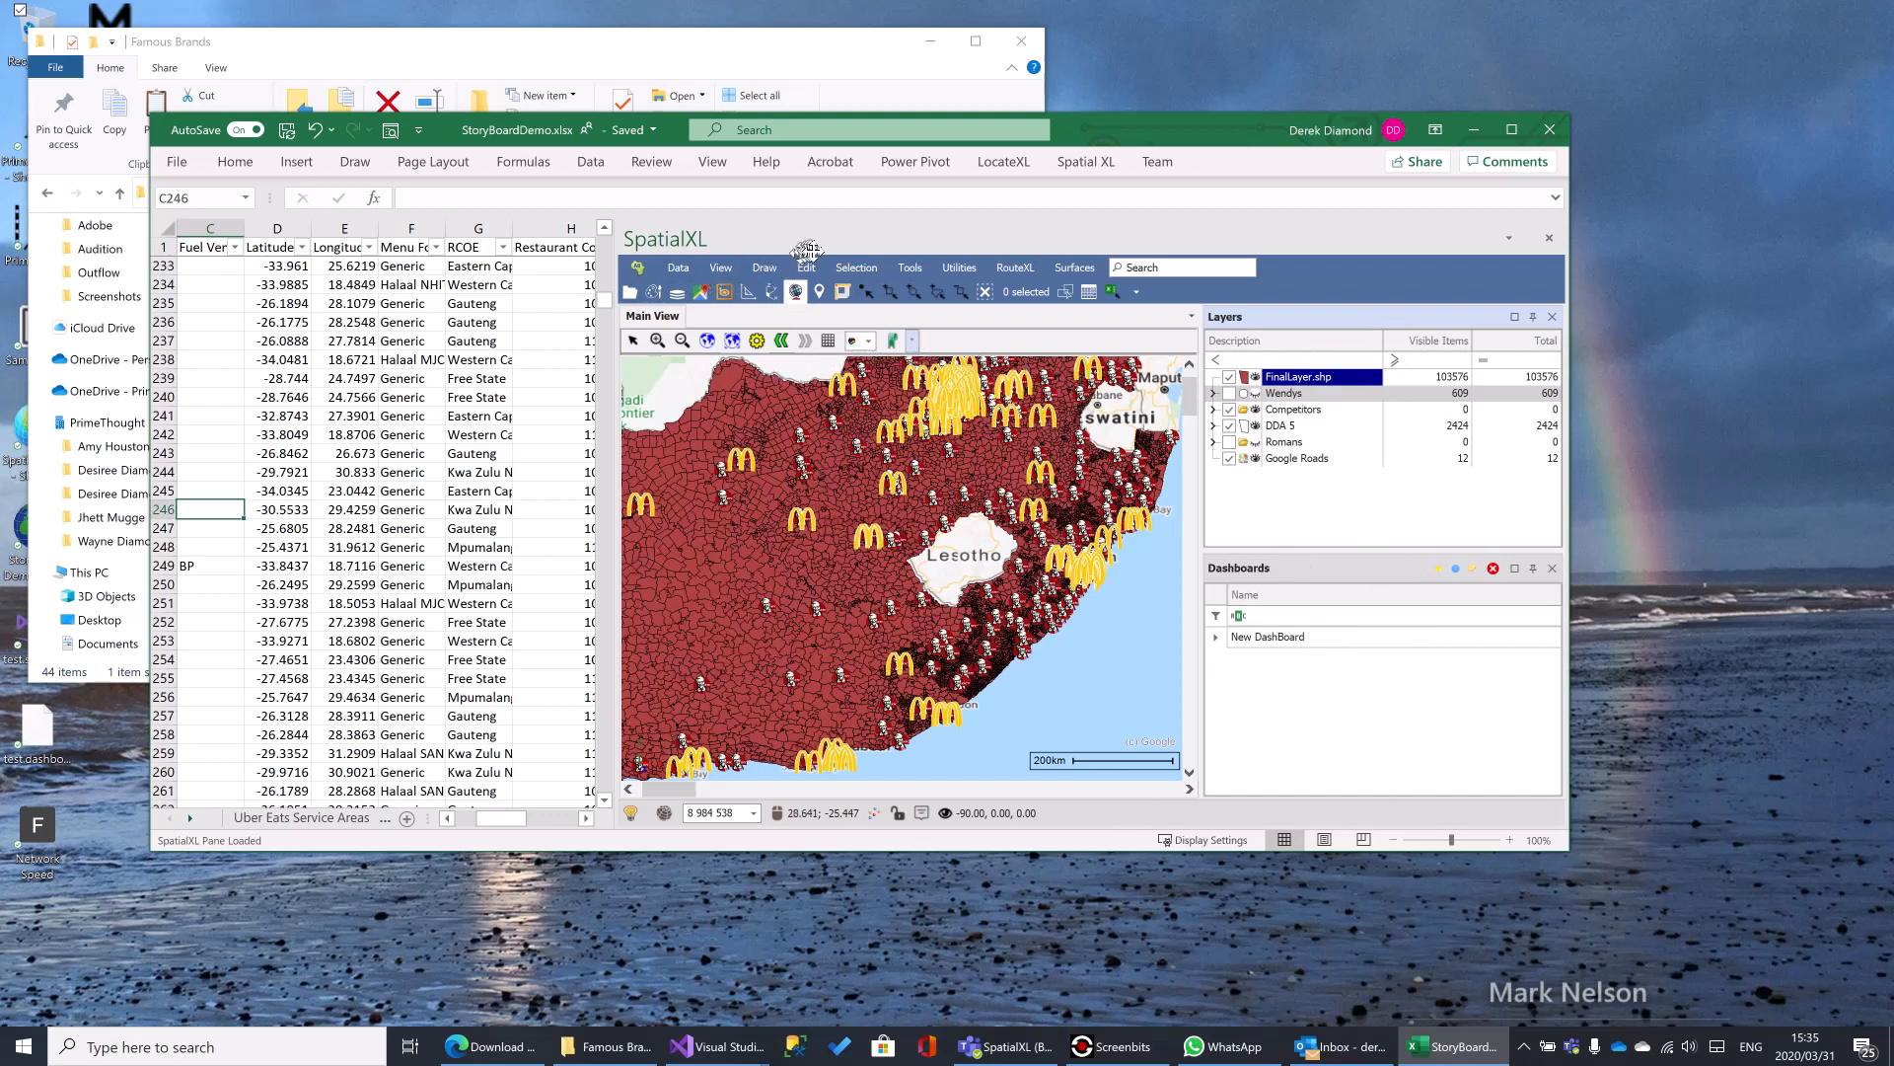
# - Examine the Draw Rectangle tool's offset, length and shape options, and close it without drawing
pyautogui.click(763, 268)
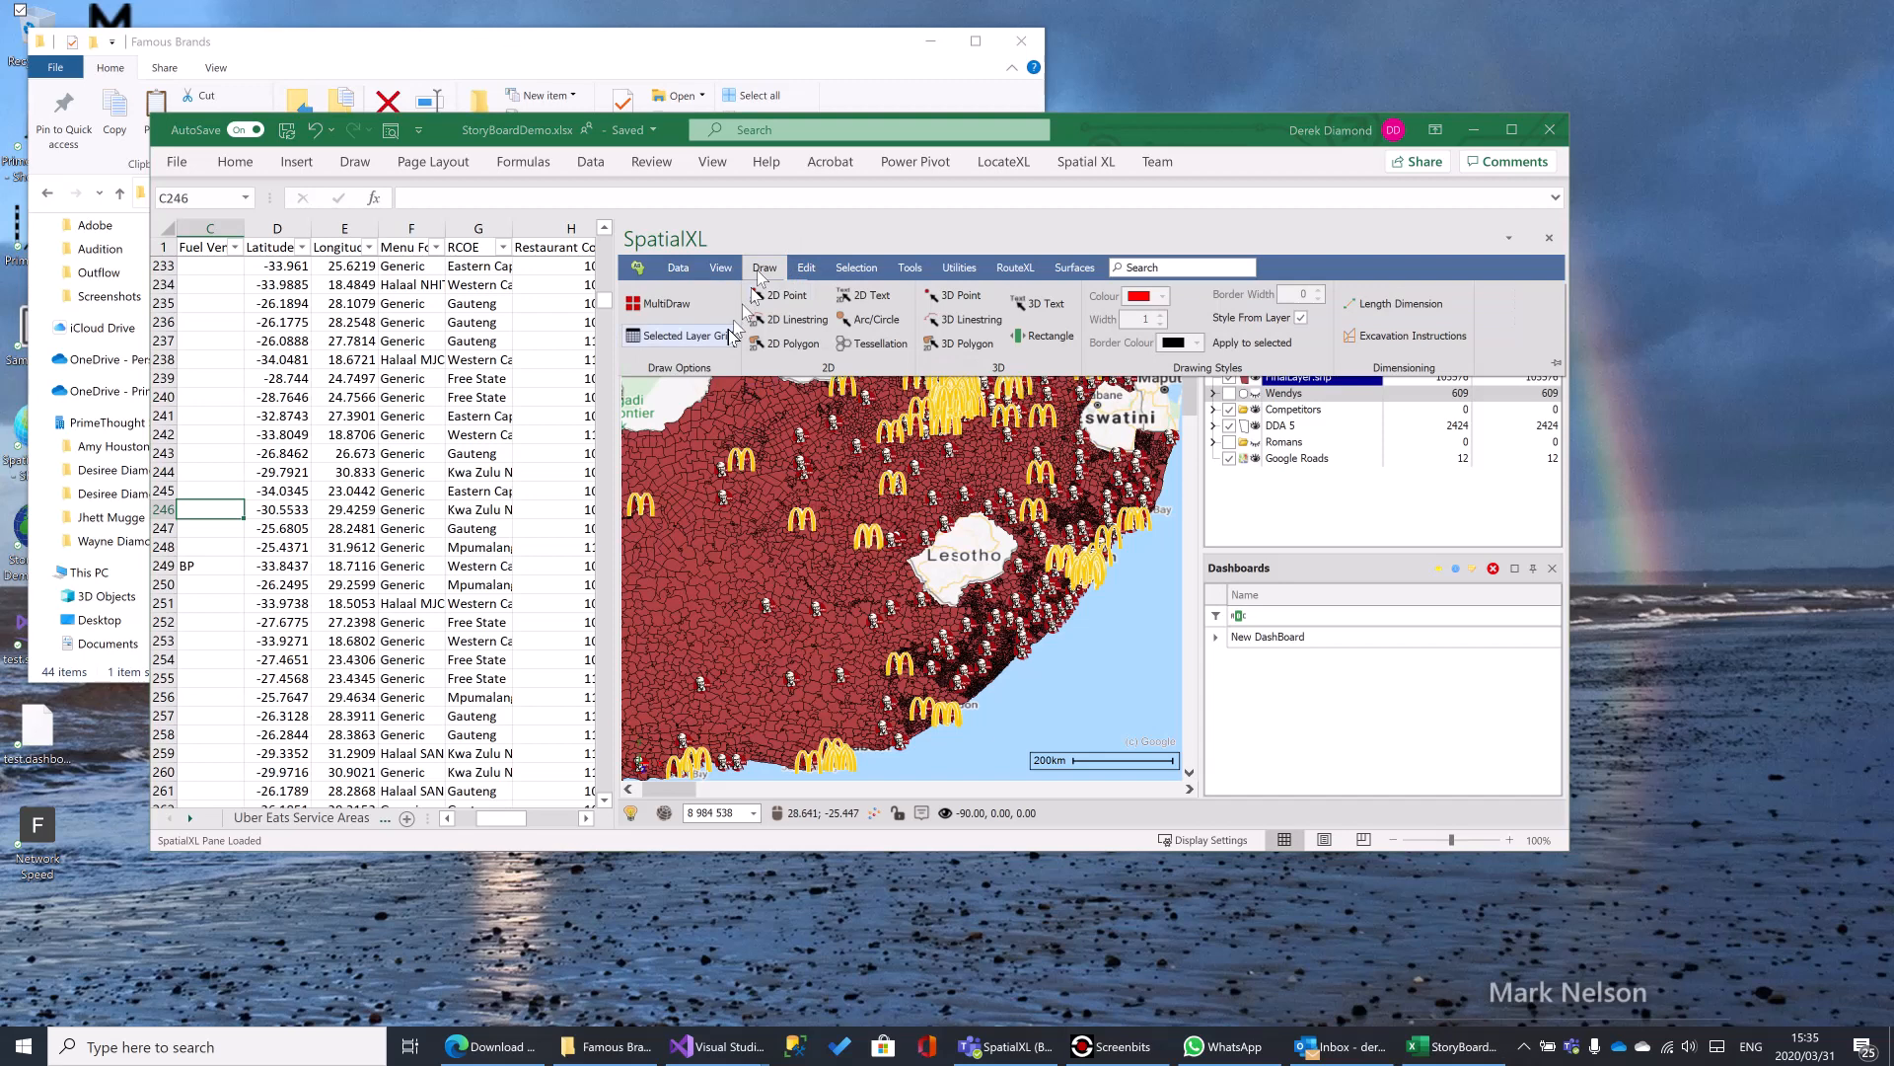
pyautogui.click(1046, 336)
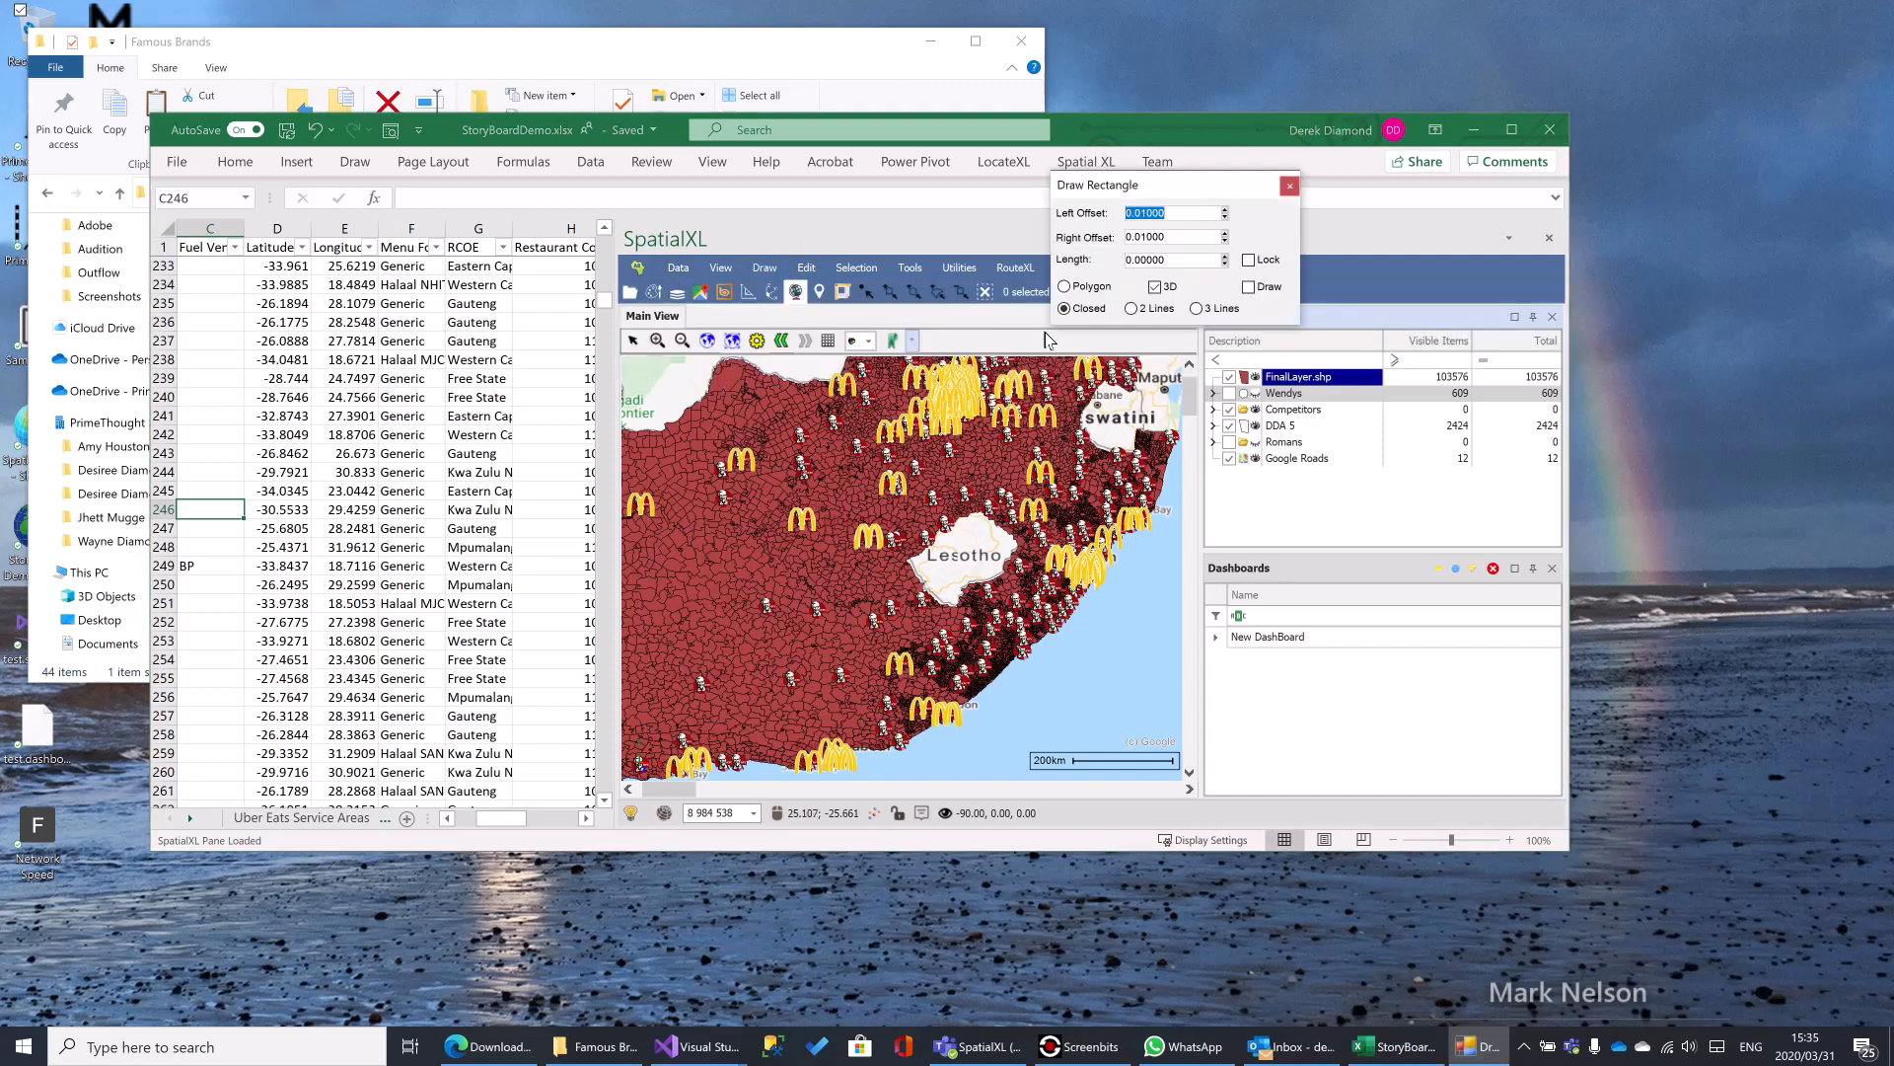
pyautogui.moveTo(1133, 188)
pyautogui.mouseDown()
pyautogui.moveTo(918, 224)
pyautogui.moveTo(845, 285)
pyautogui.mouseUp()
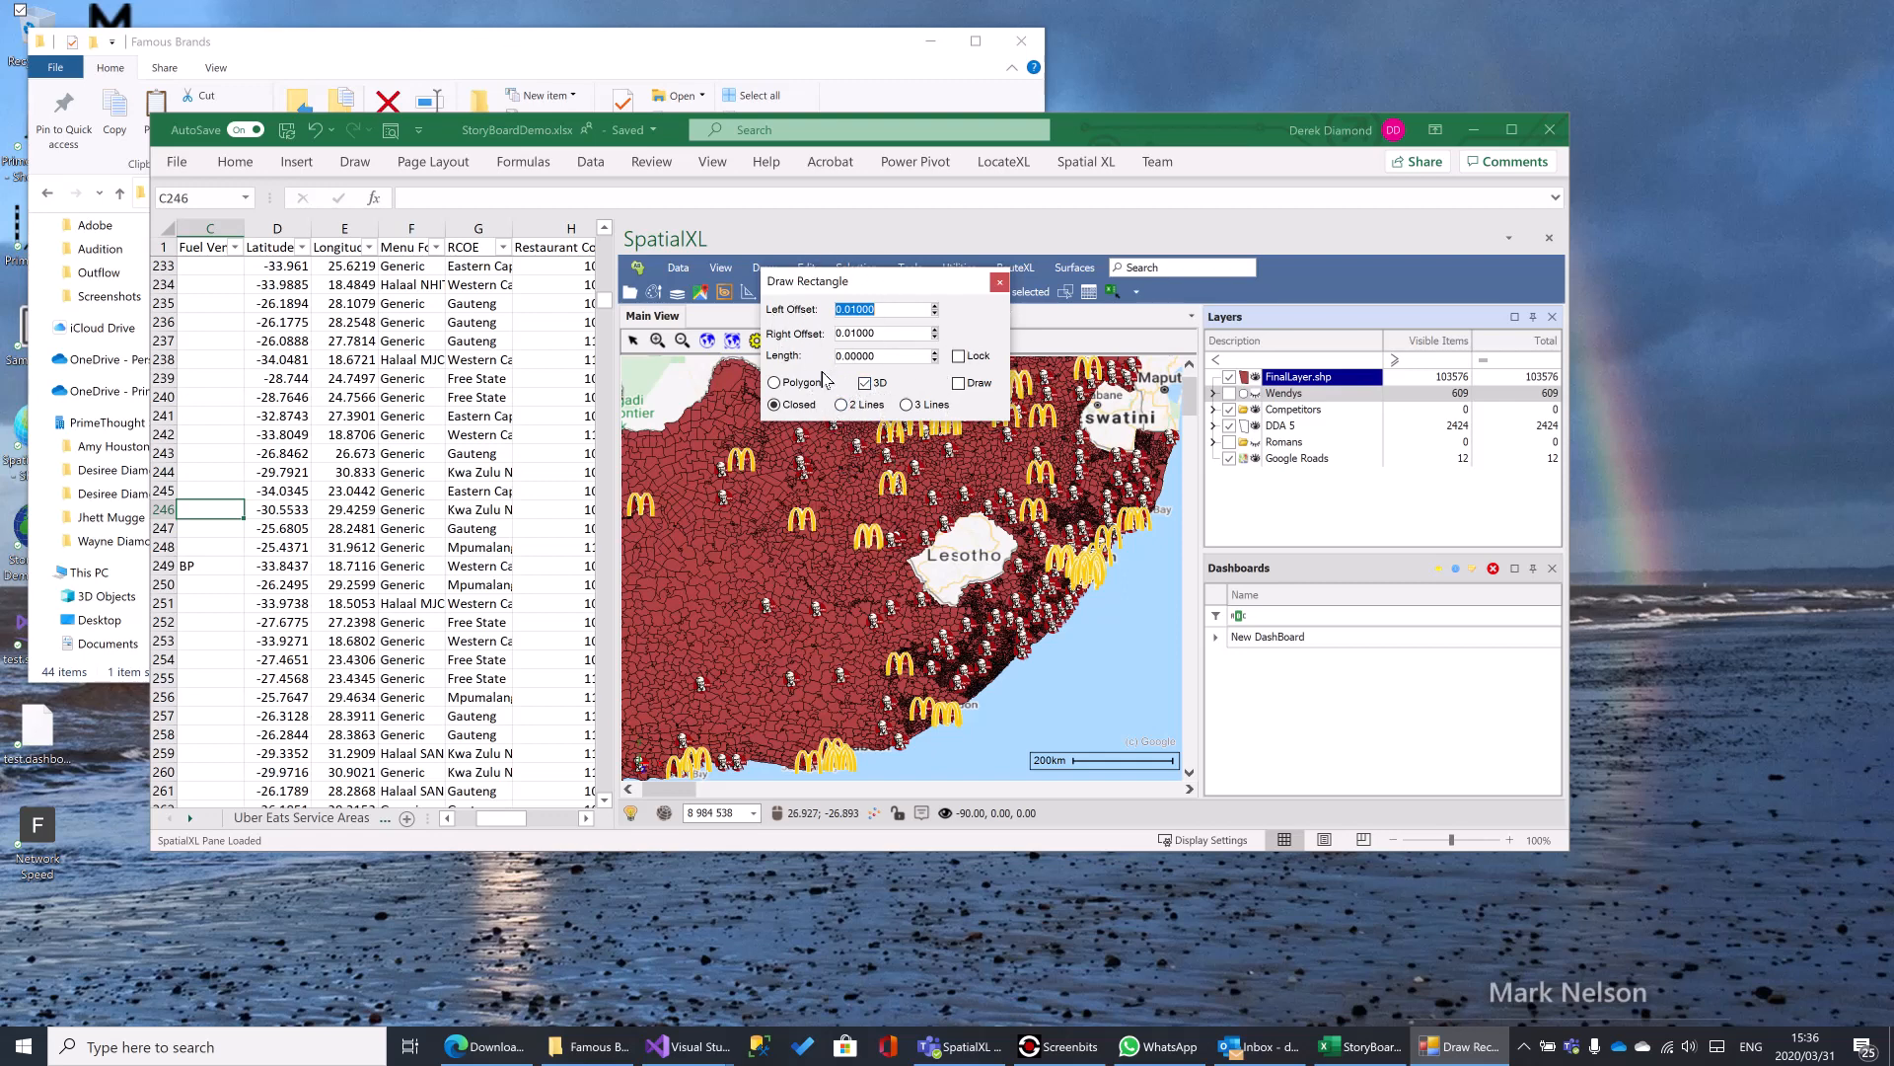
pyautogui.click(999, 284)
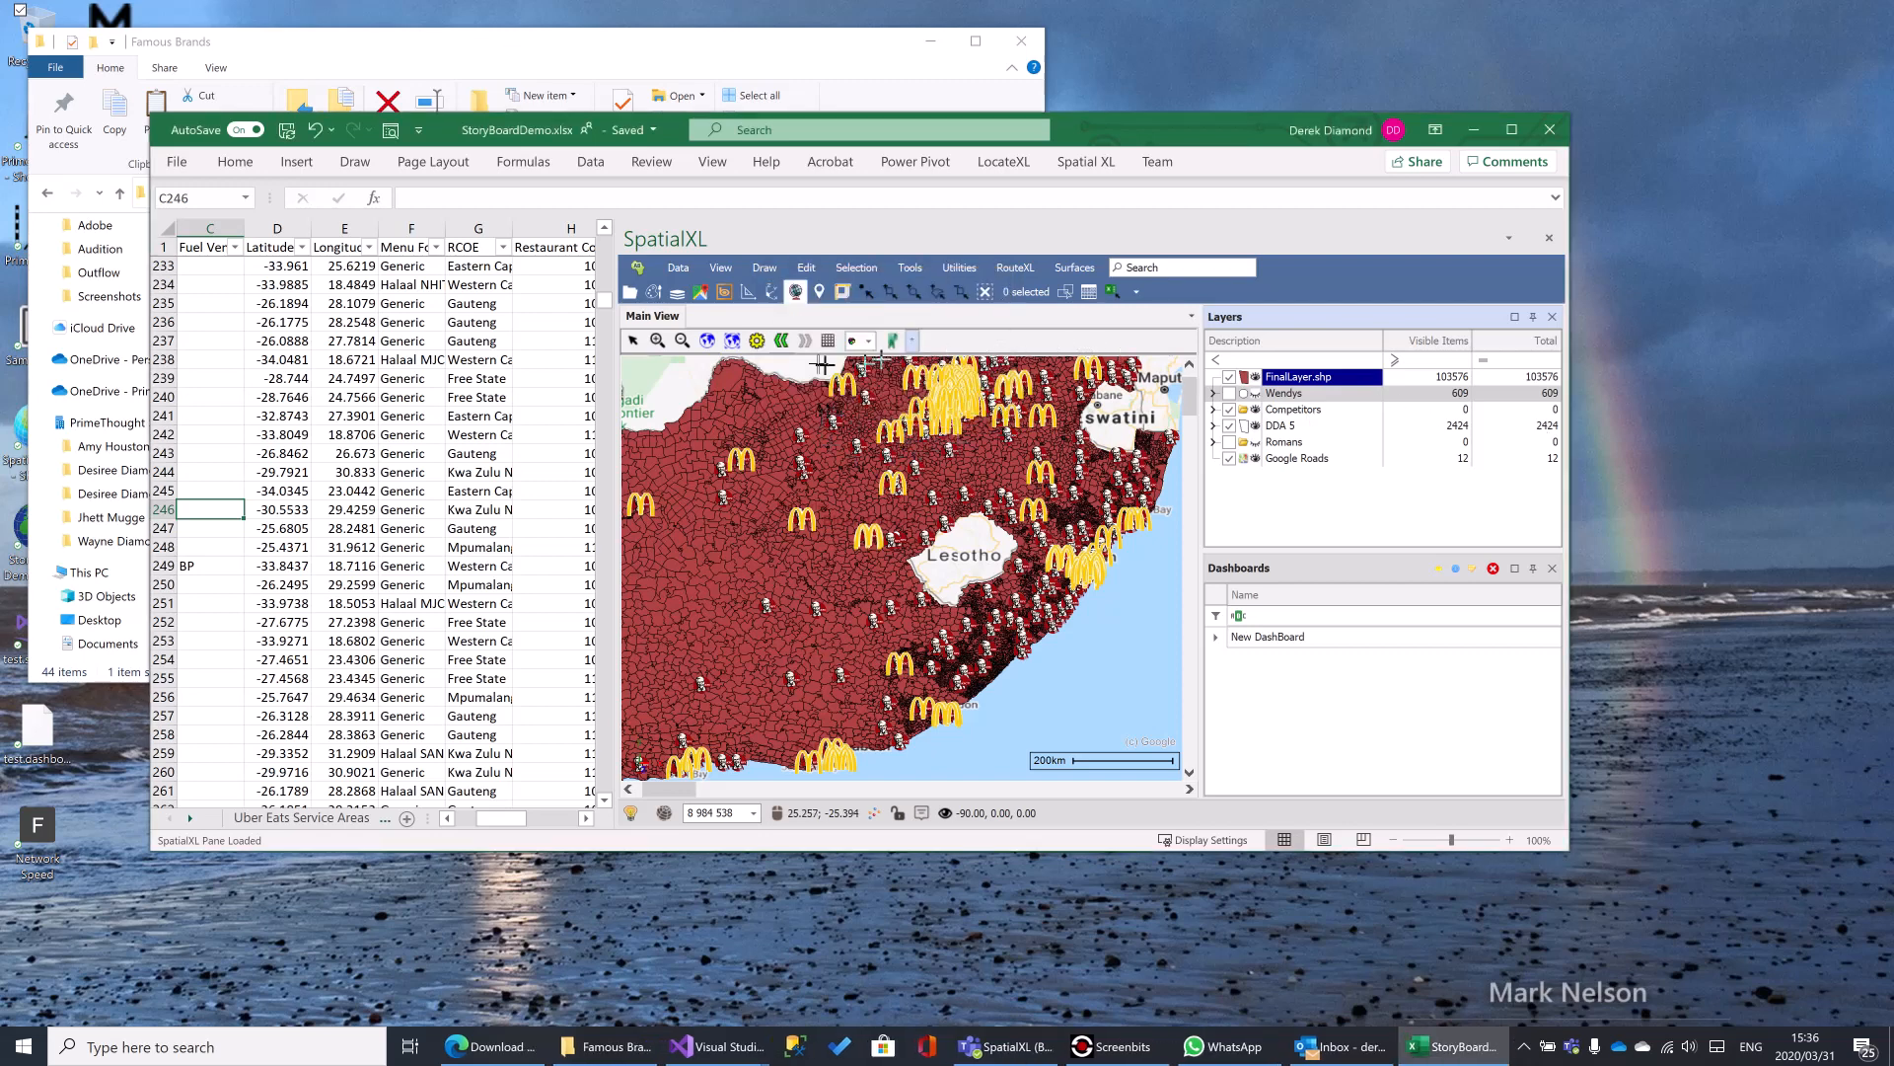
# - Examine the scene properties for display, projection, perspective, performance, editing, coordinate grid, scene tips and legend/scale, and close them unchanged
pyautogui.click(757, 340)
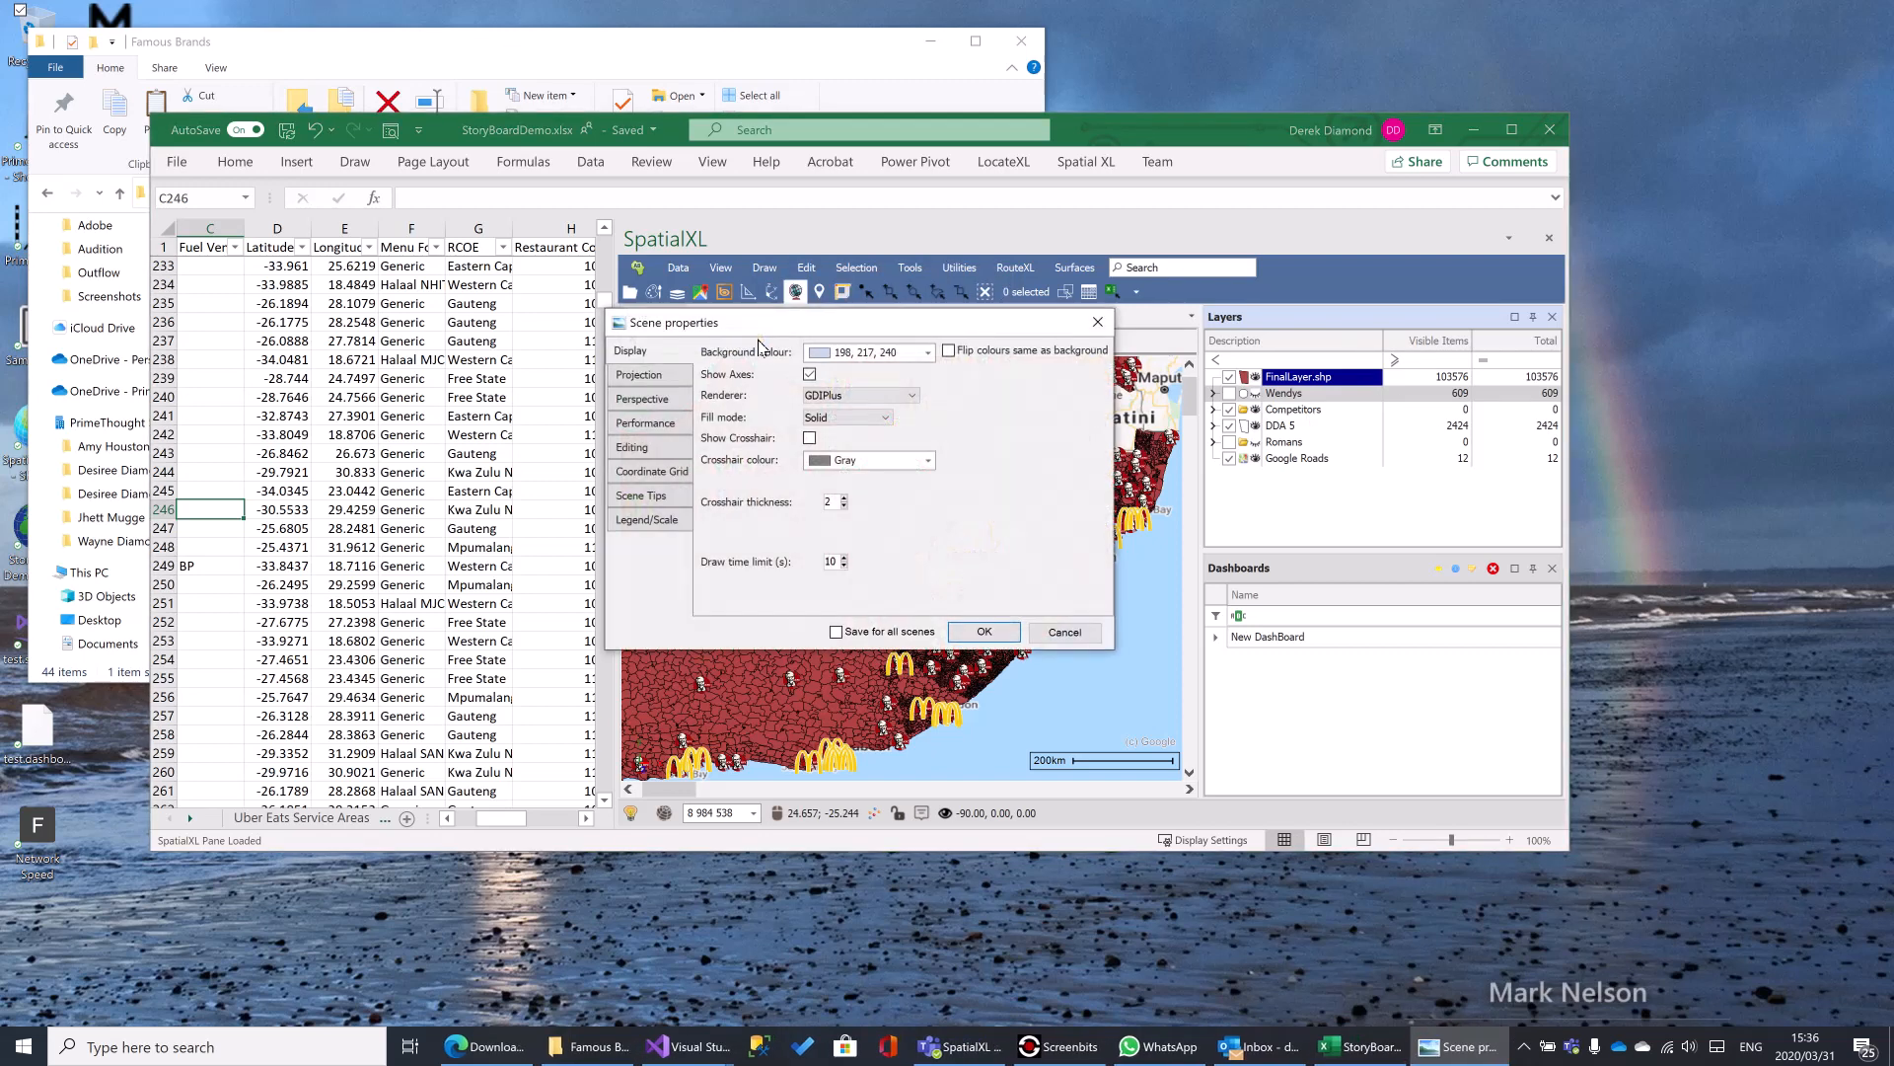
pyautogui.click(651, 378)
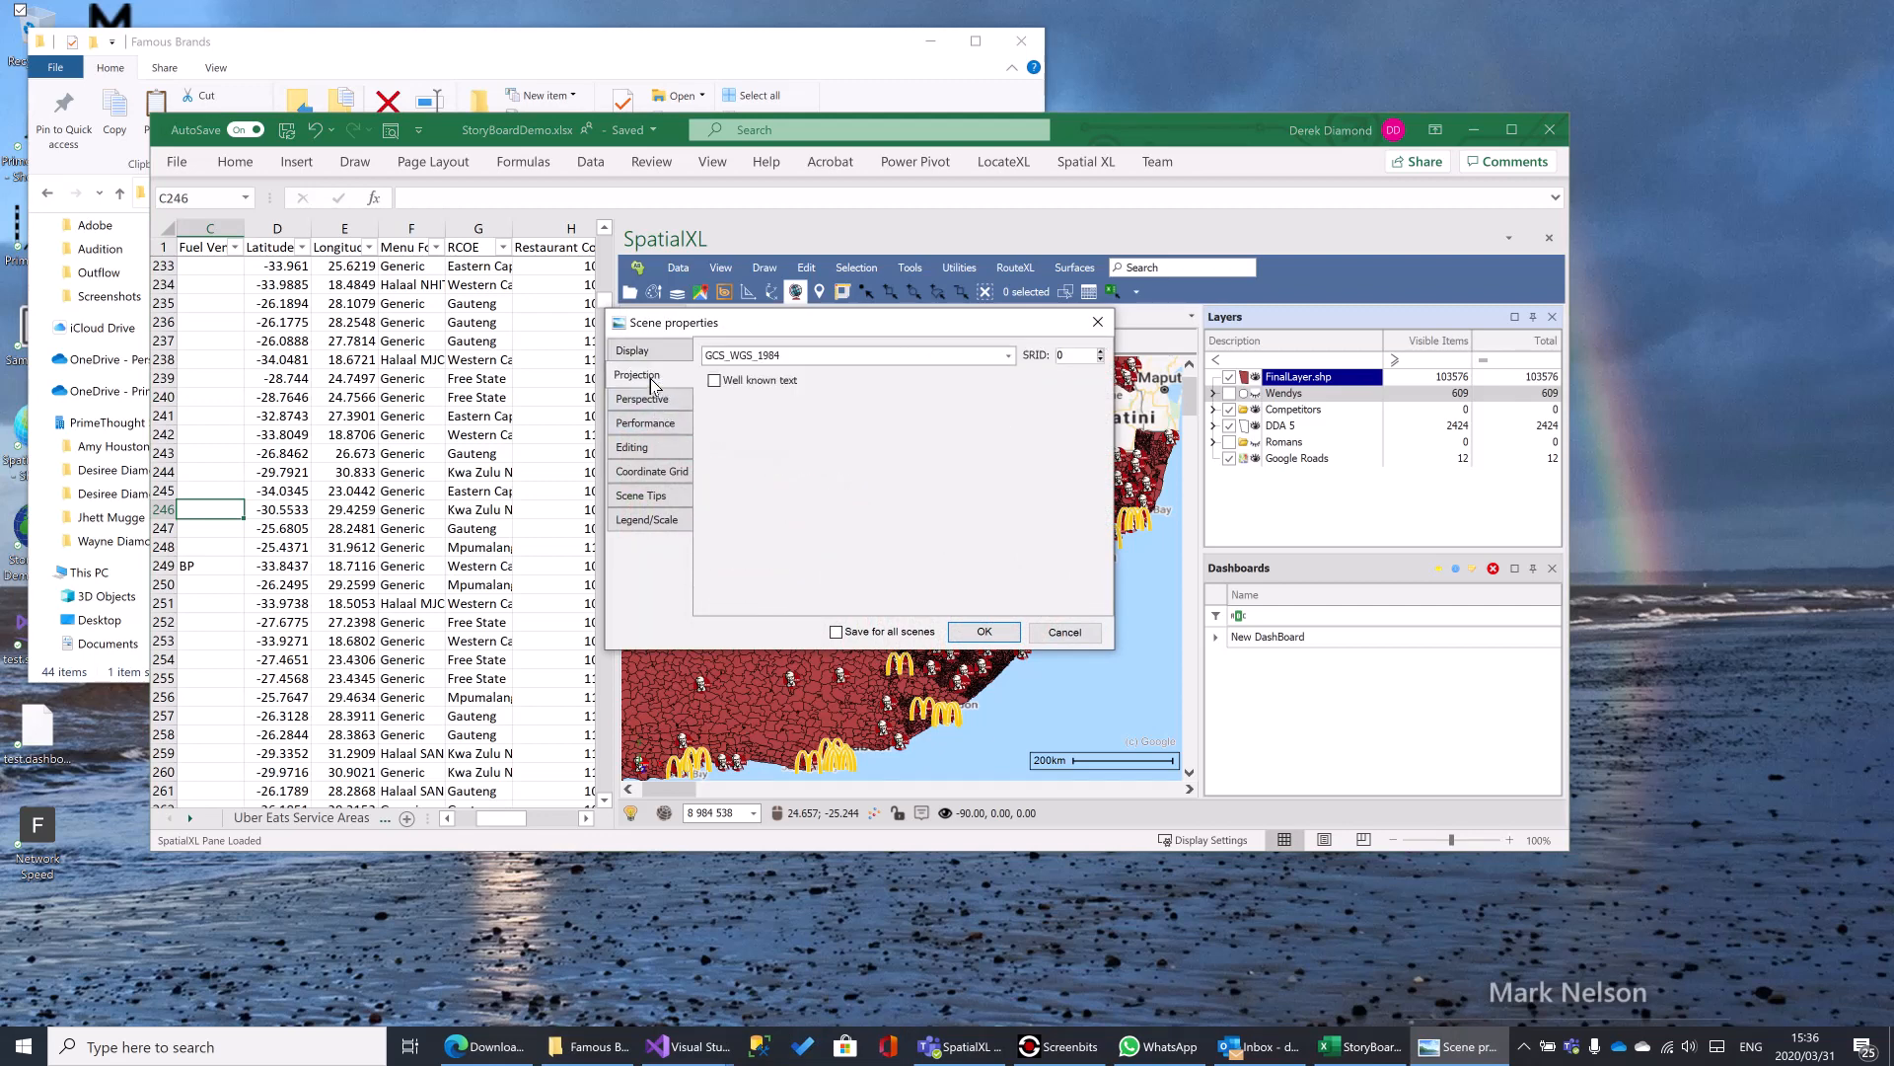
pyautogui.click(645, 400)
pyautogui.click(643, 424)
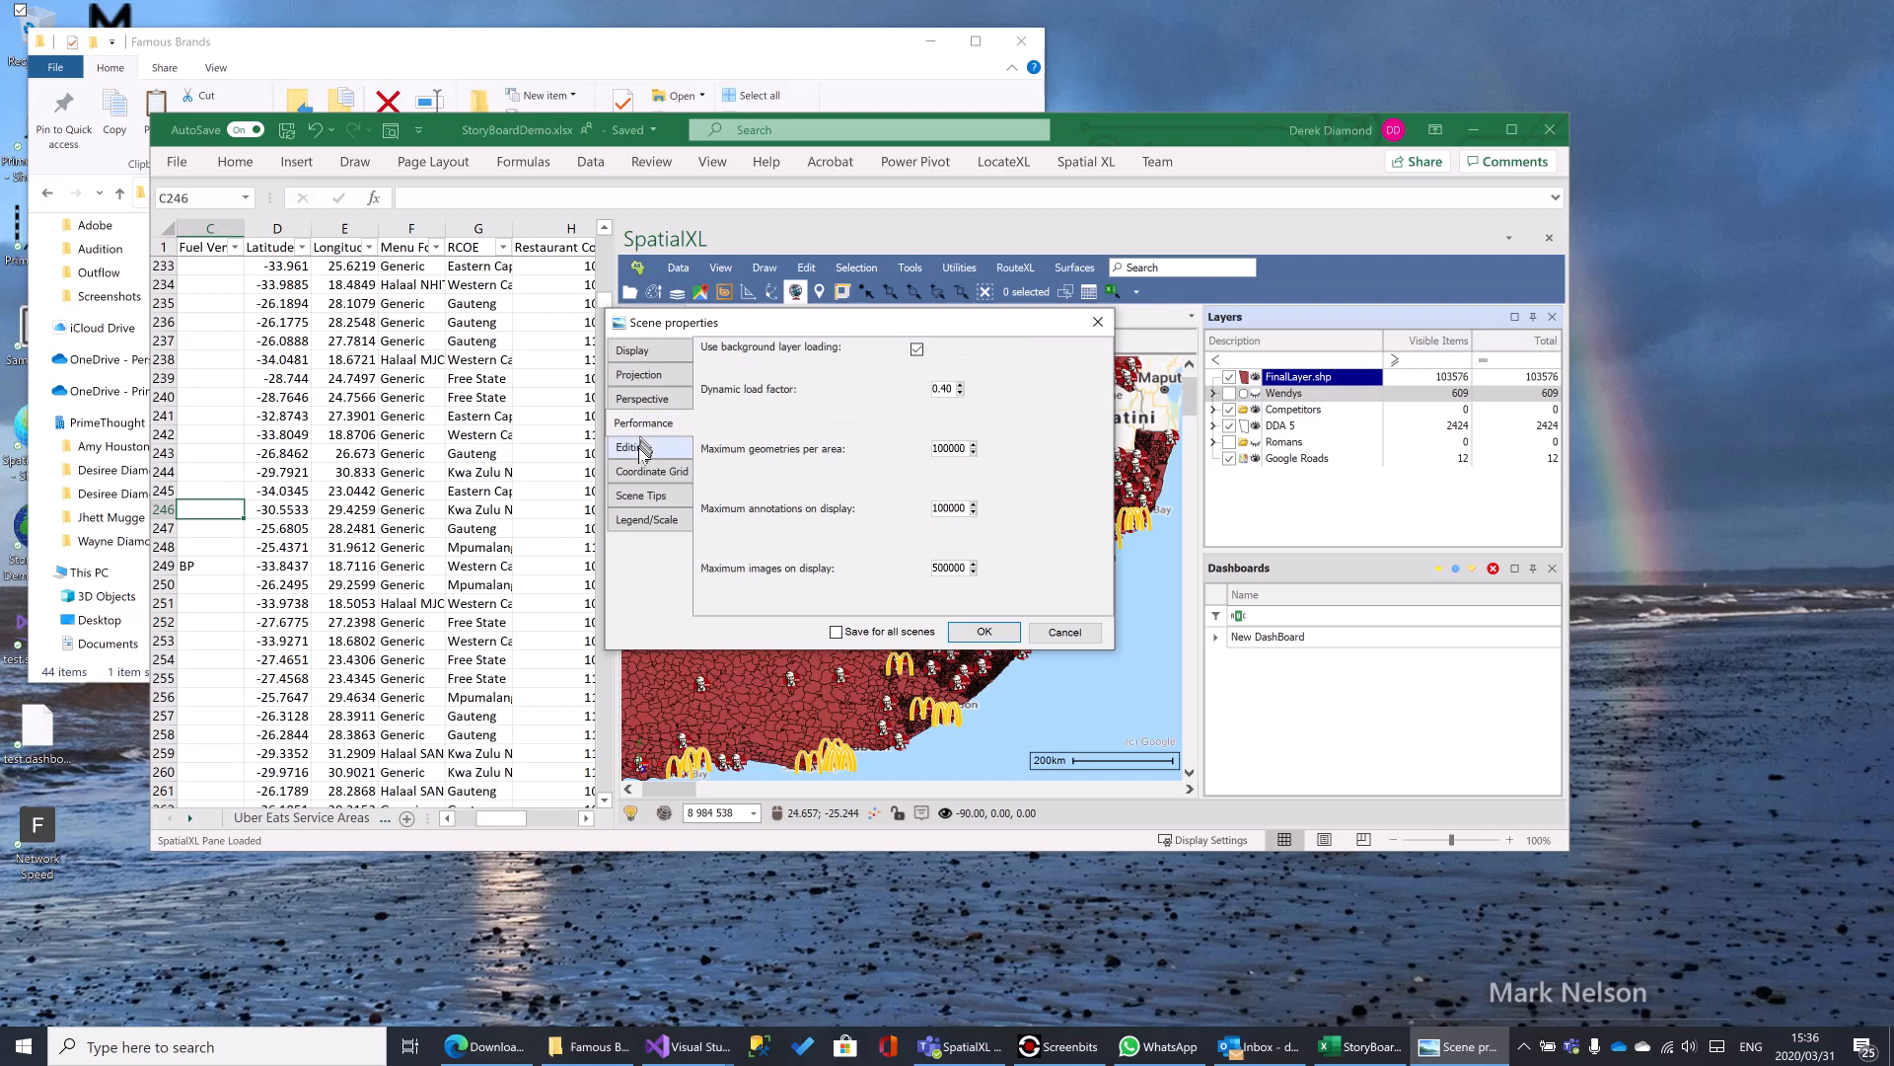
pyautogui.click(638, 451)
pyautogui.click(646, 473)
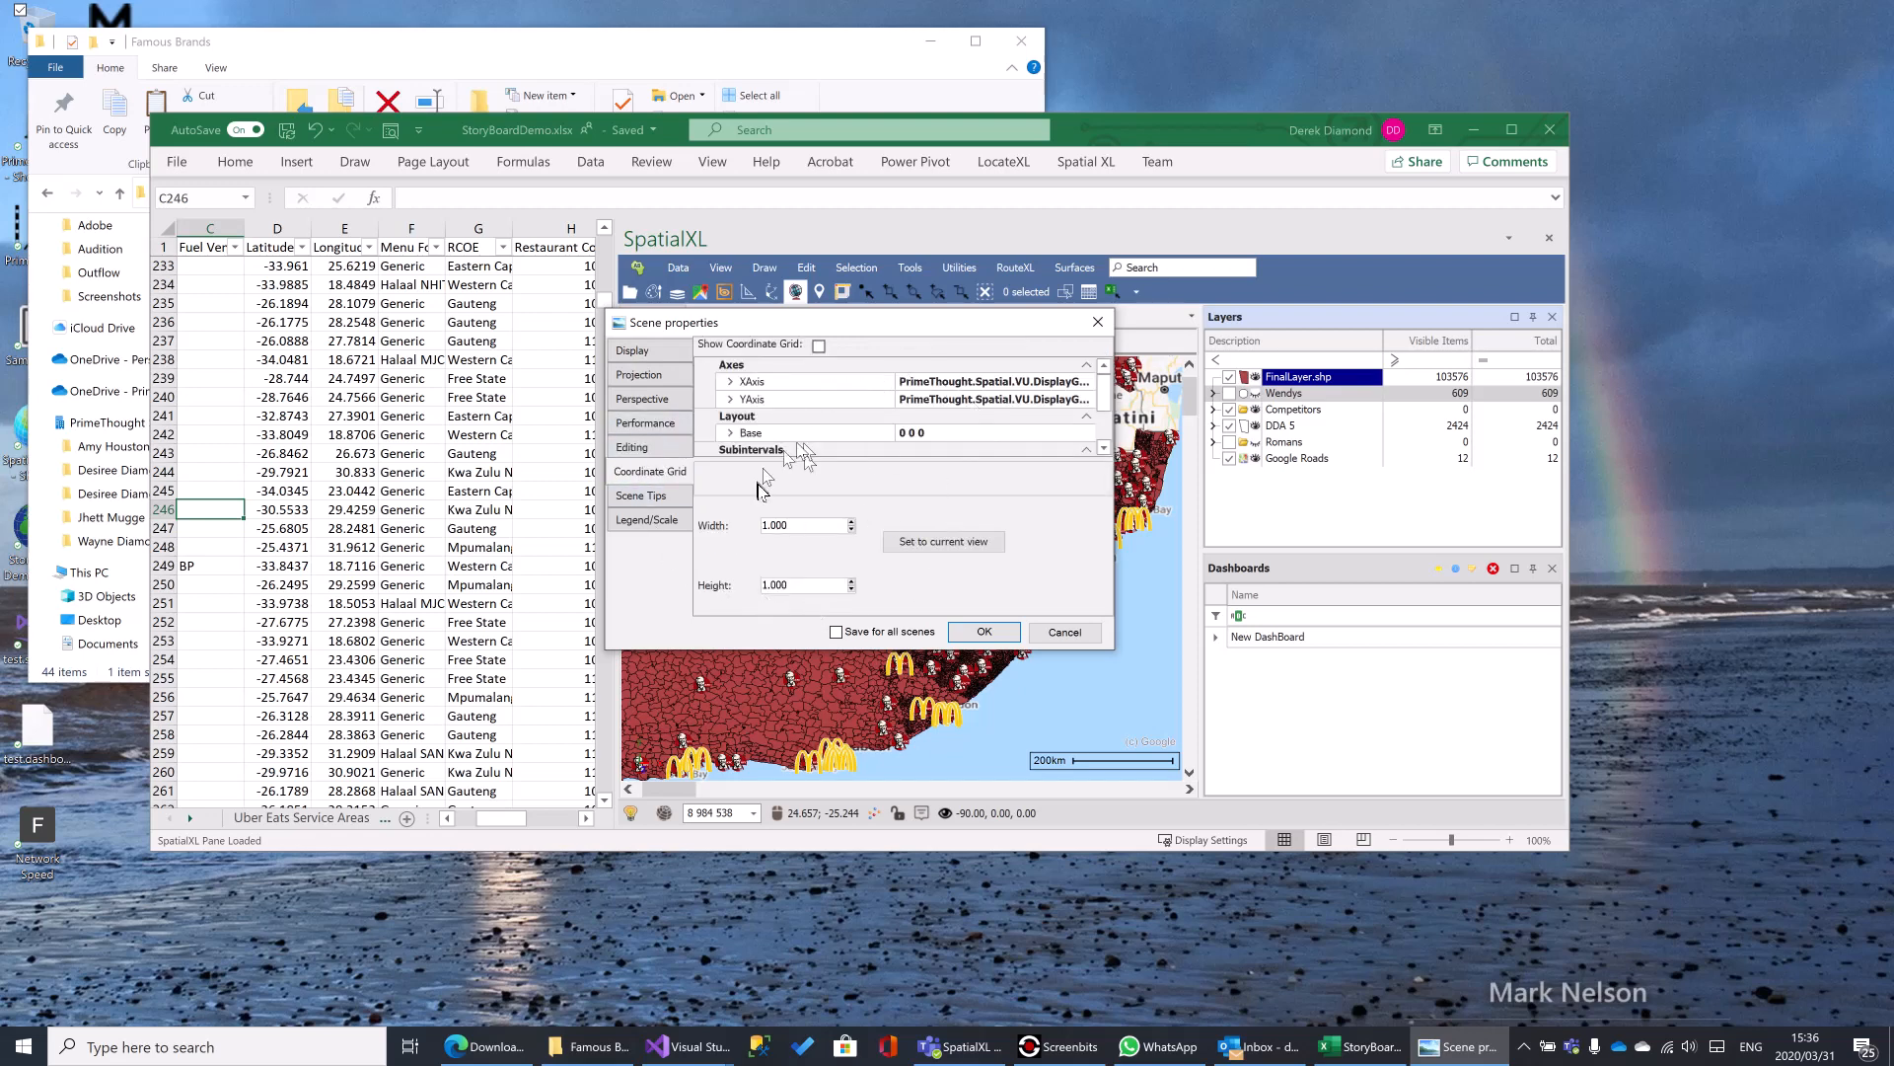
pyautogui.click(640, 499)
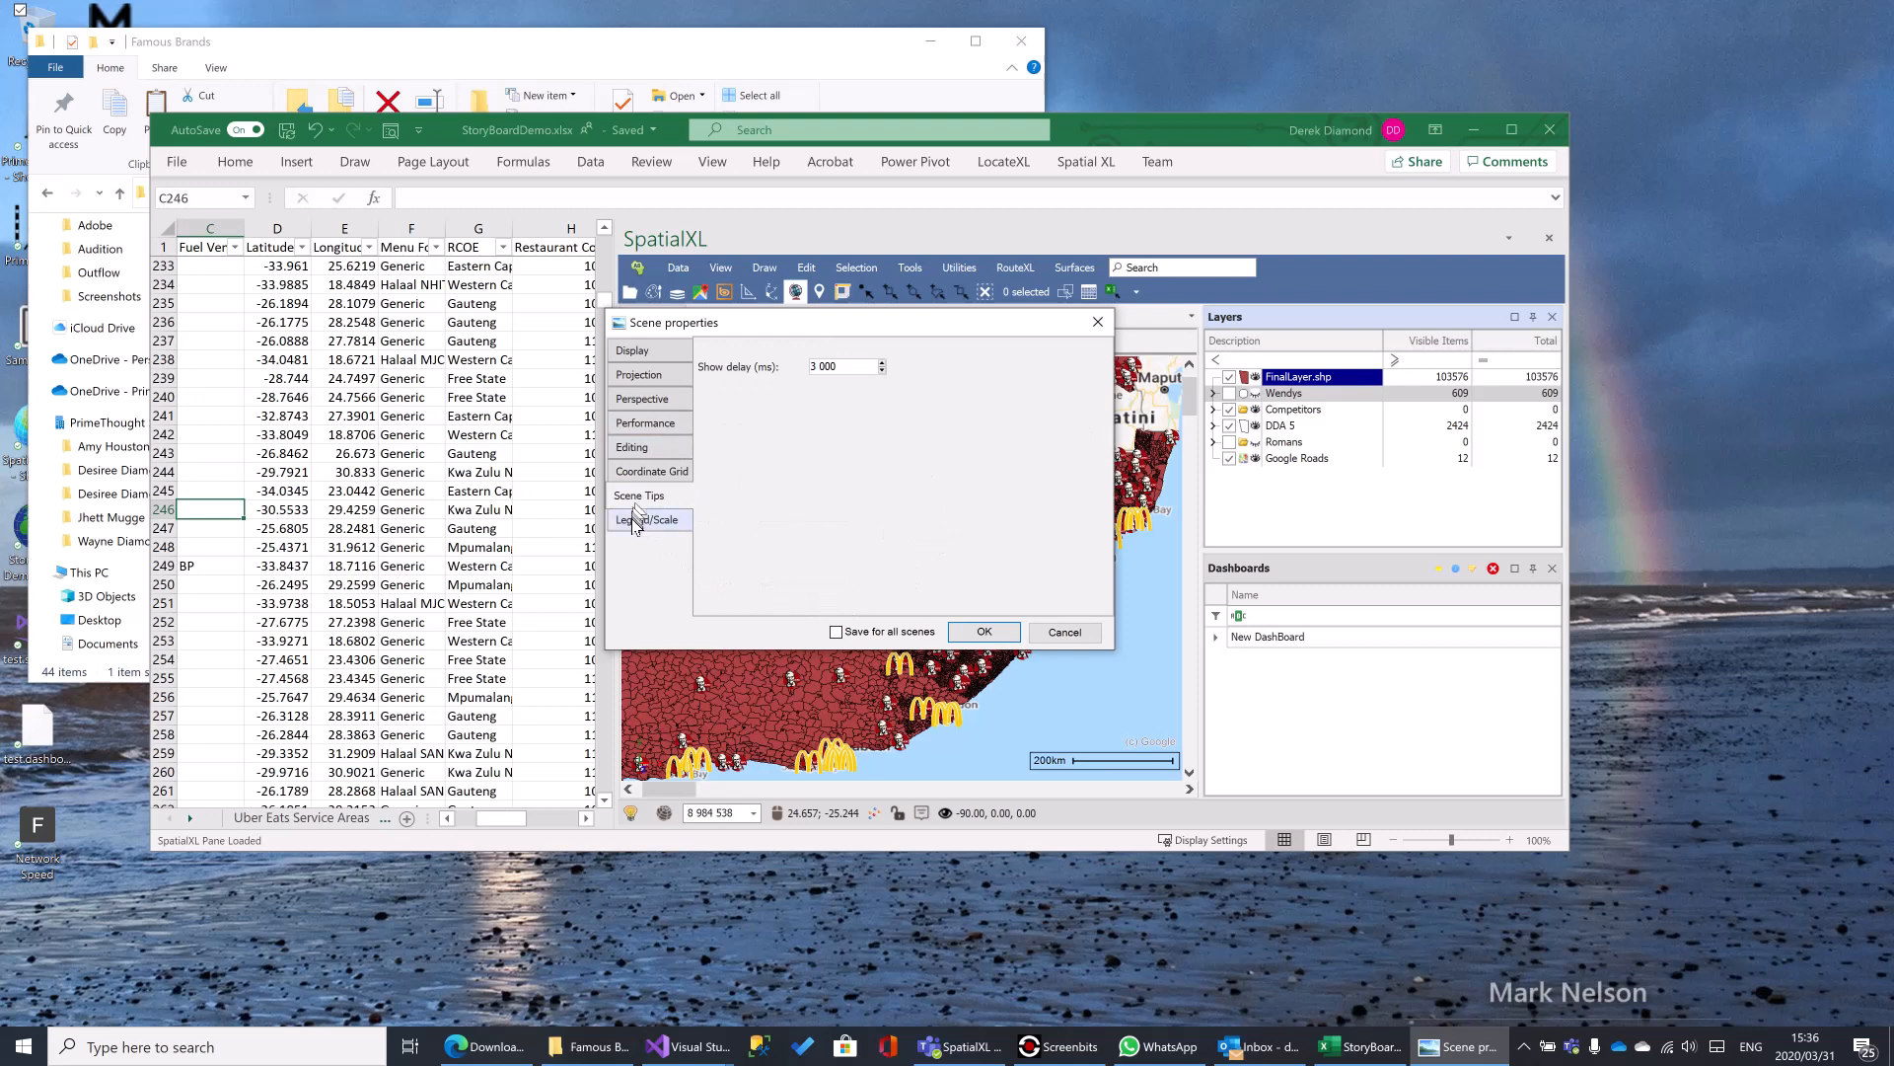
pyautogui.click(636, 523)
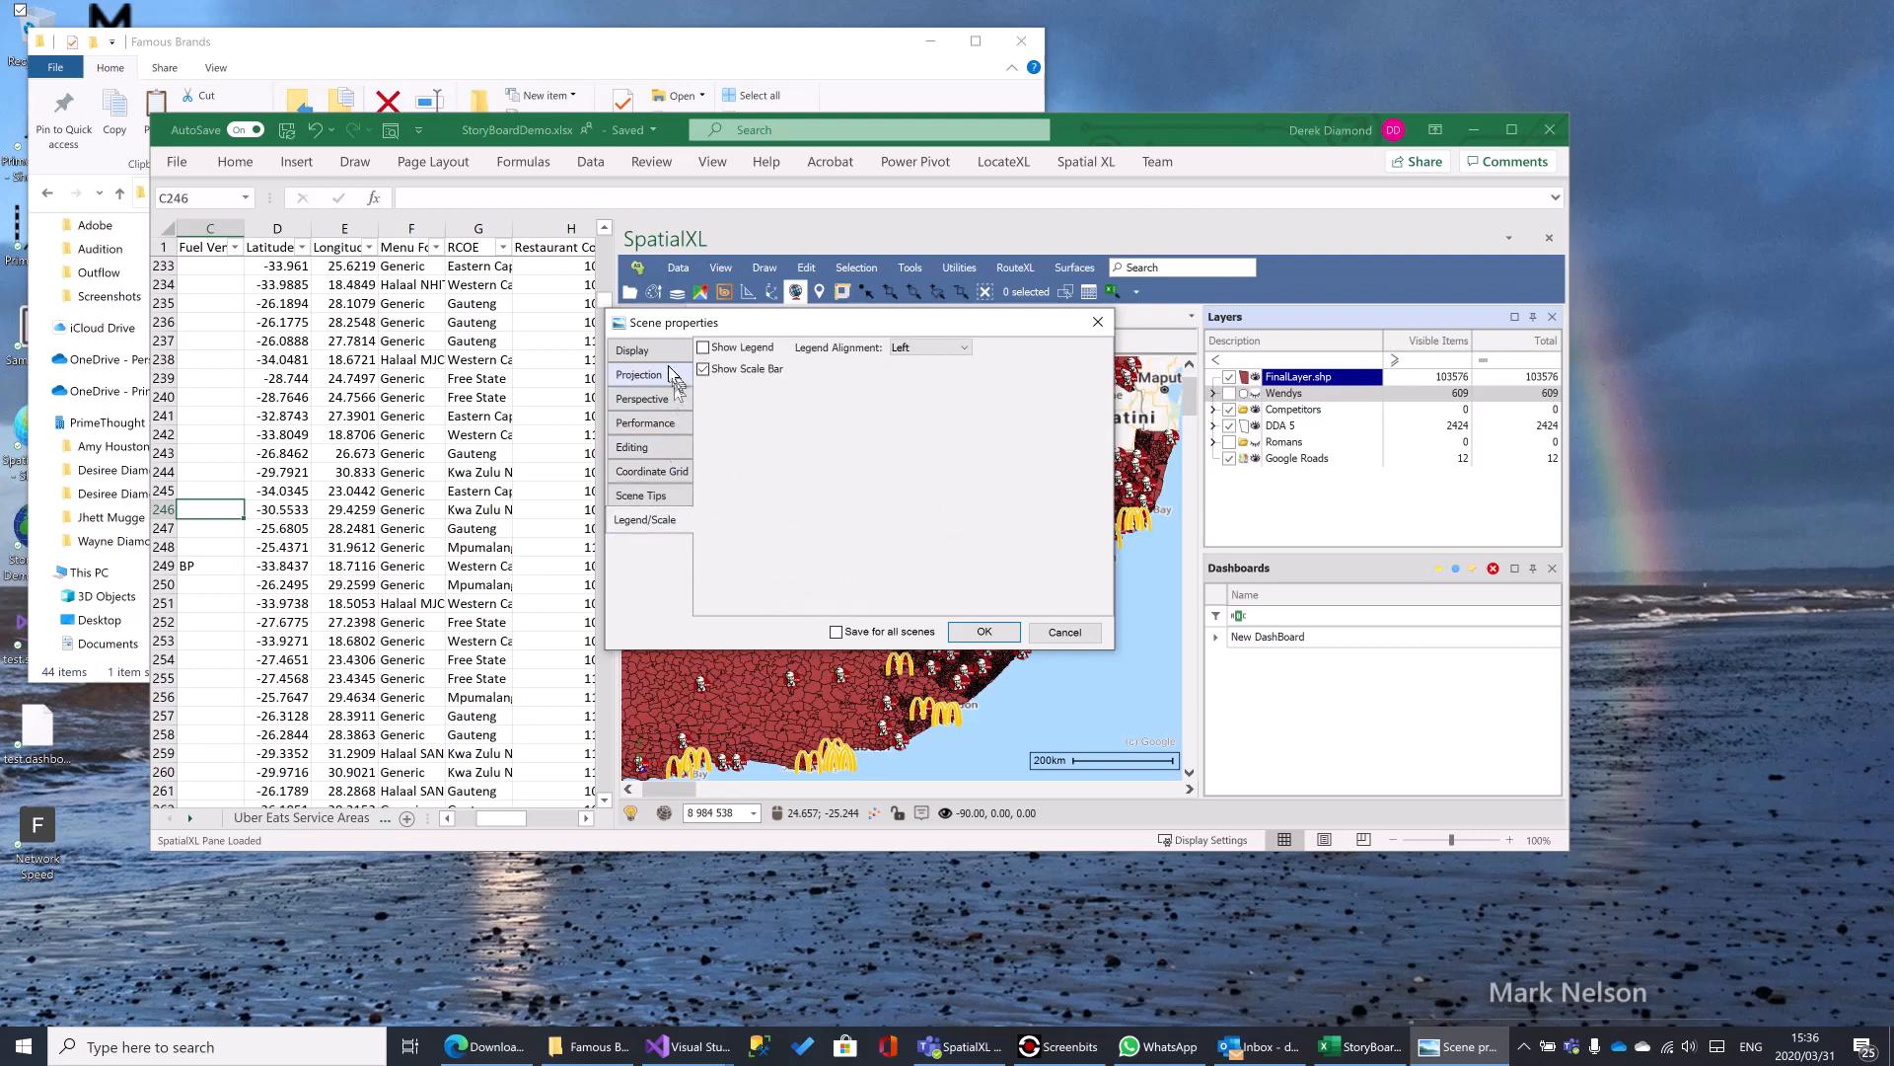
pyautogui.click(646, 351)
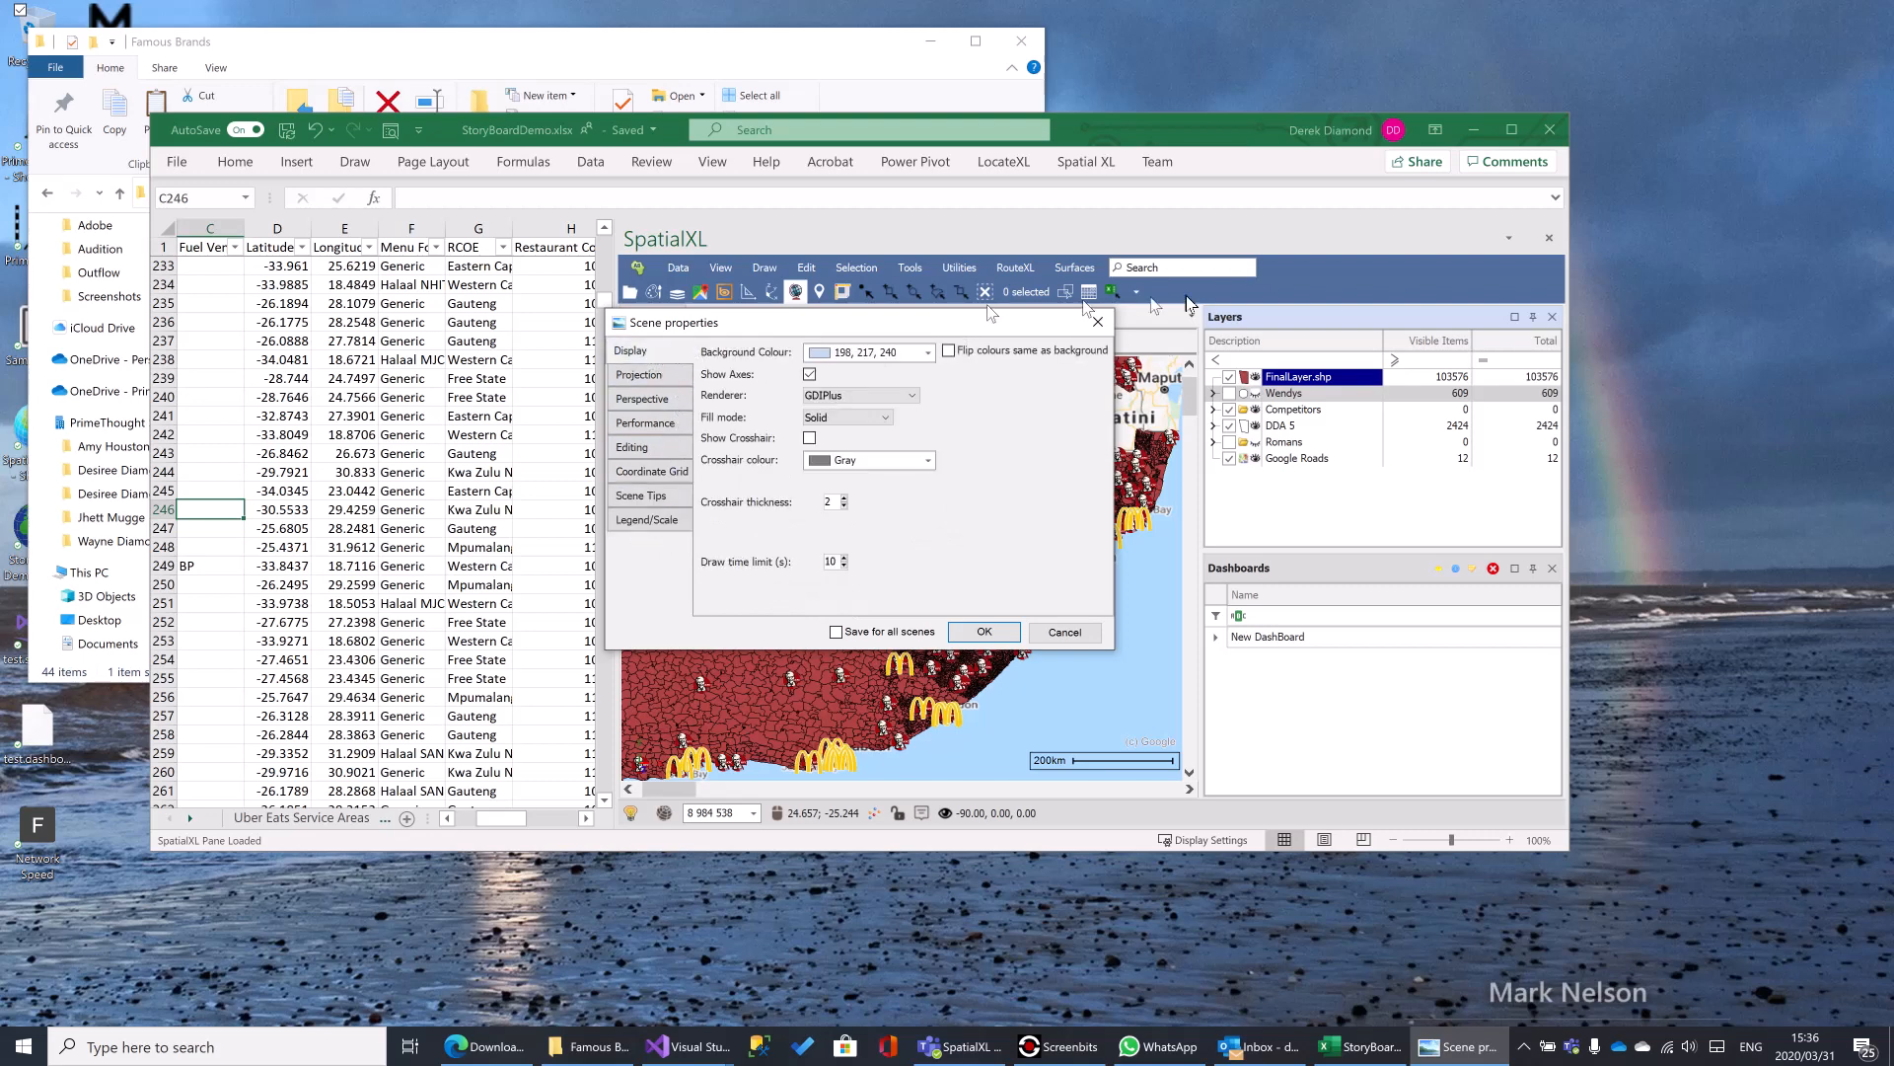
pyautogui.click(1097, 321)
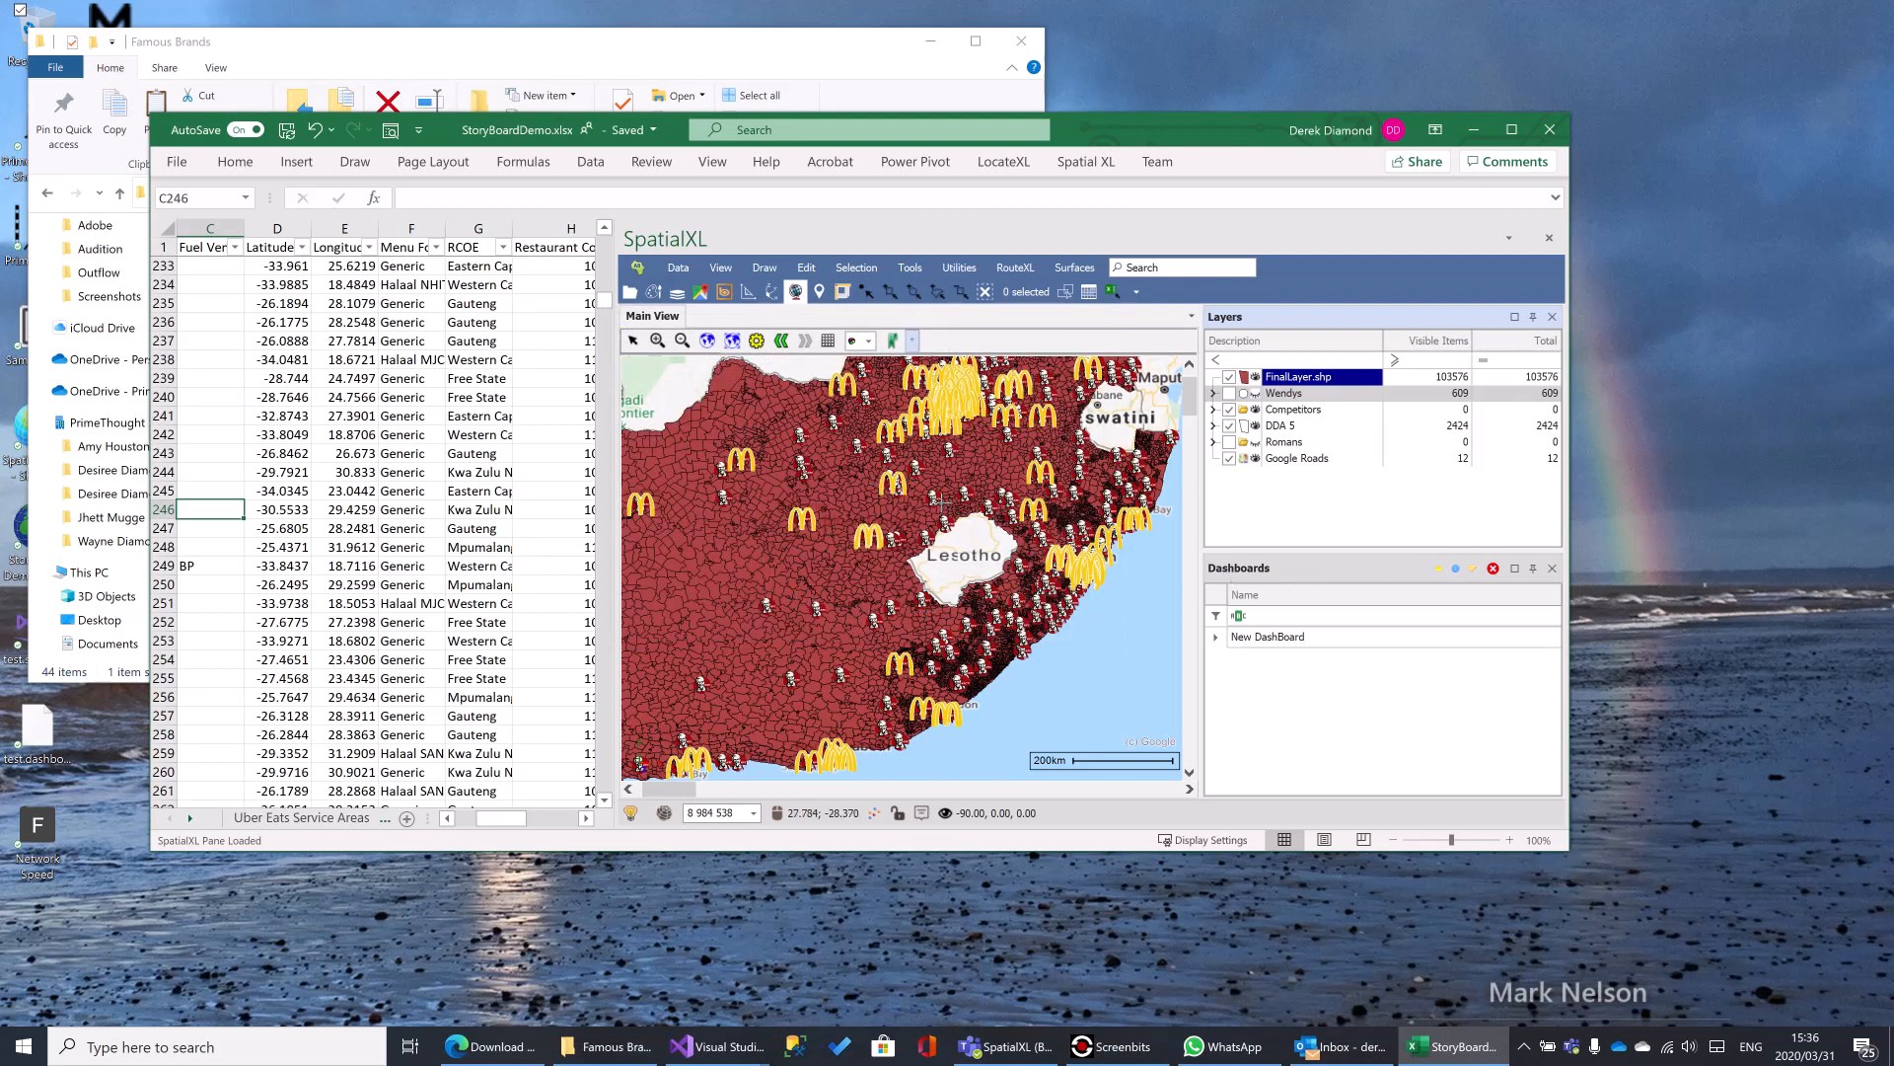
# - Open the FinalLayer.shp layer's properties at its basic styling settings, keeping the map around Lesotho in view
pyautogui.scroll(1, 945, 468)
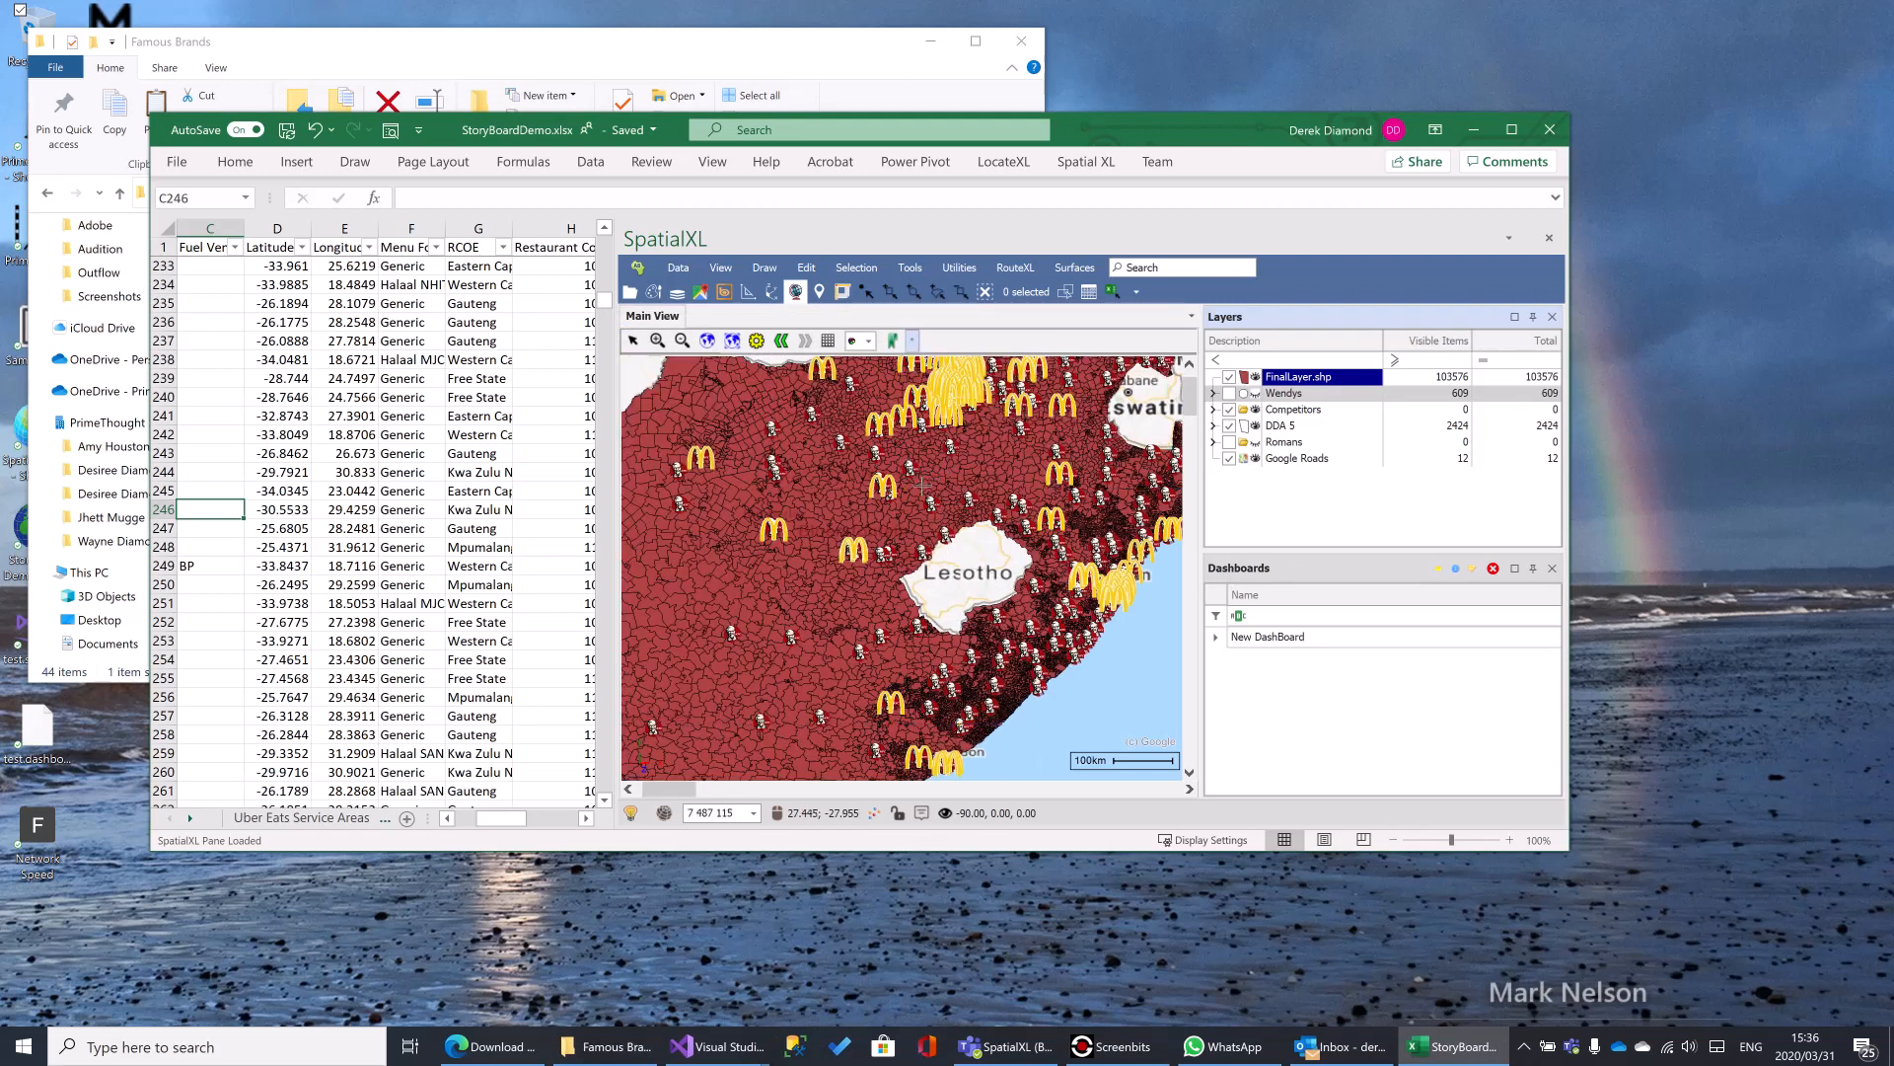
pyautogui.scroll(1, 935, 481)
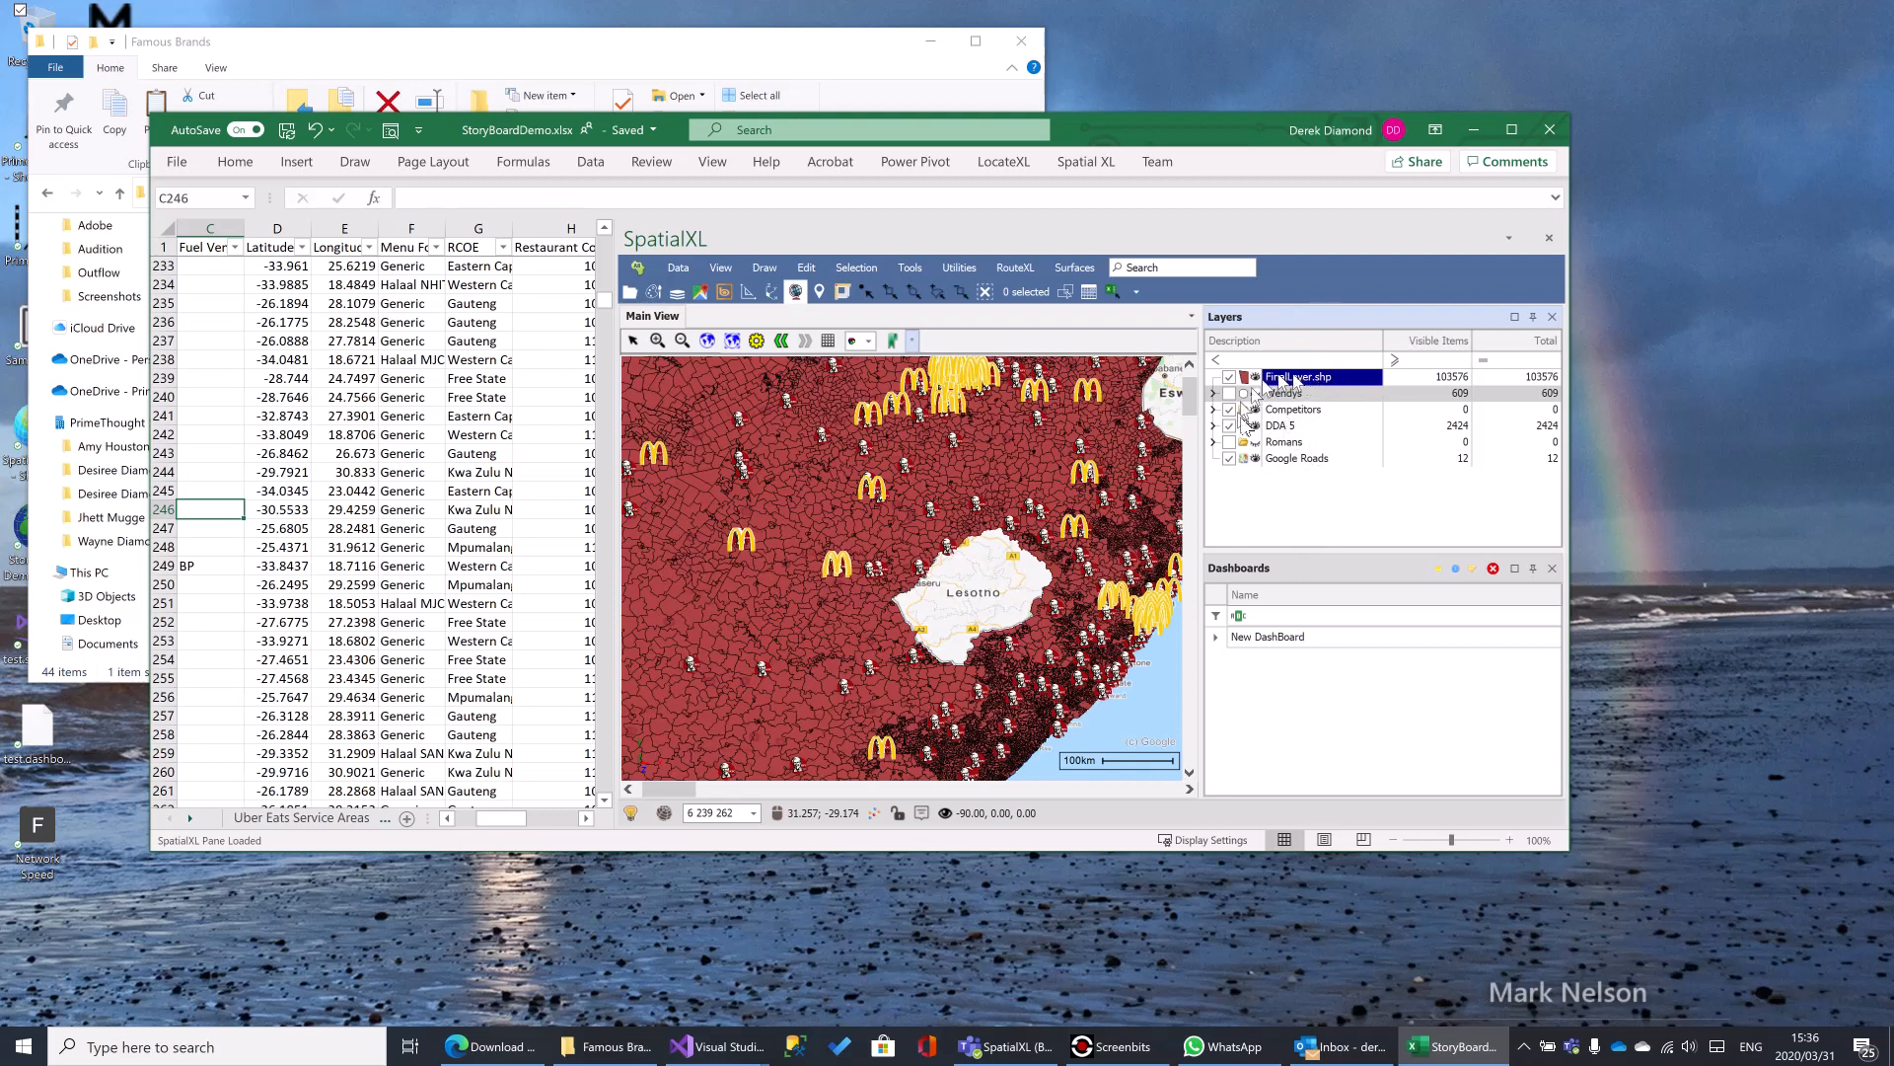
pyautogui.rightClick(1299, 381)
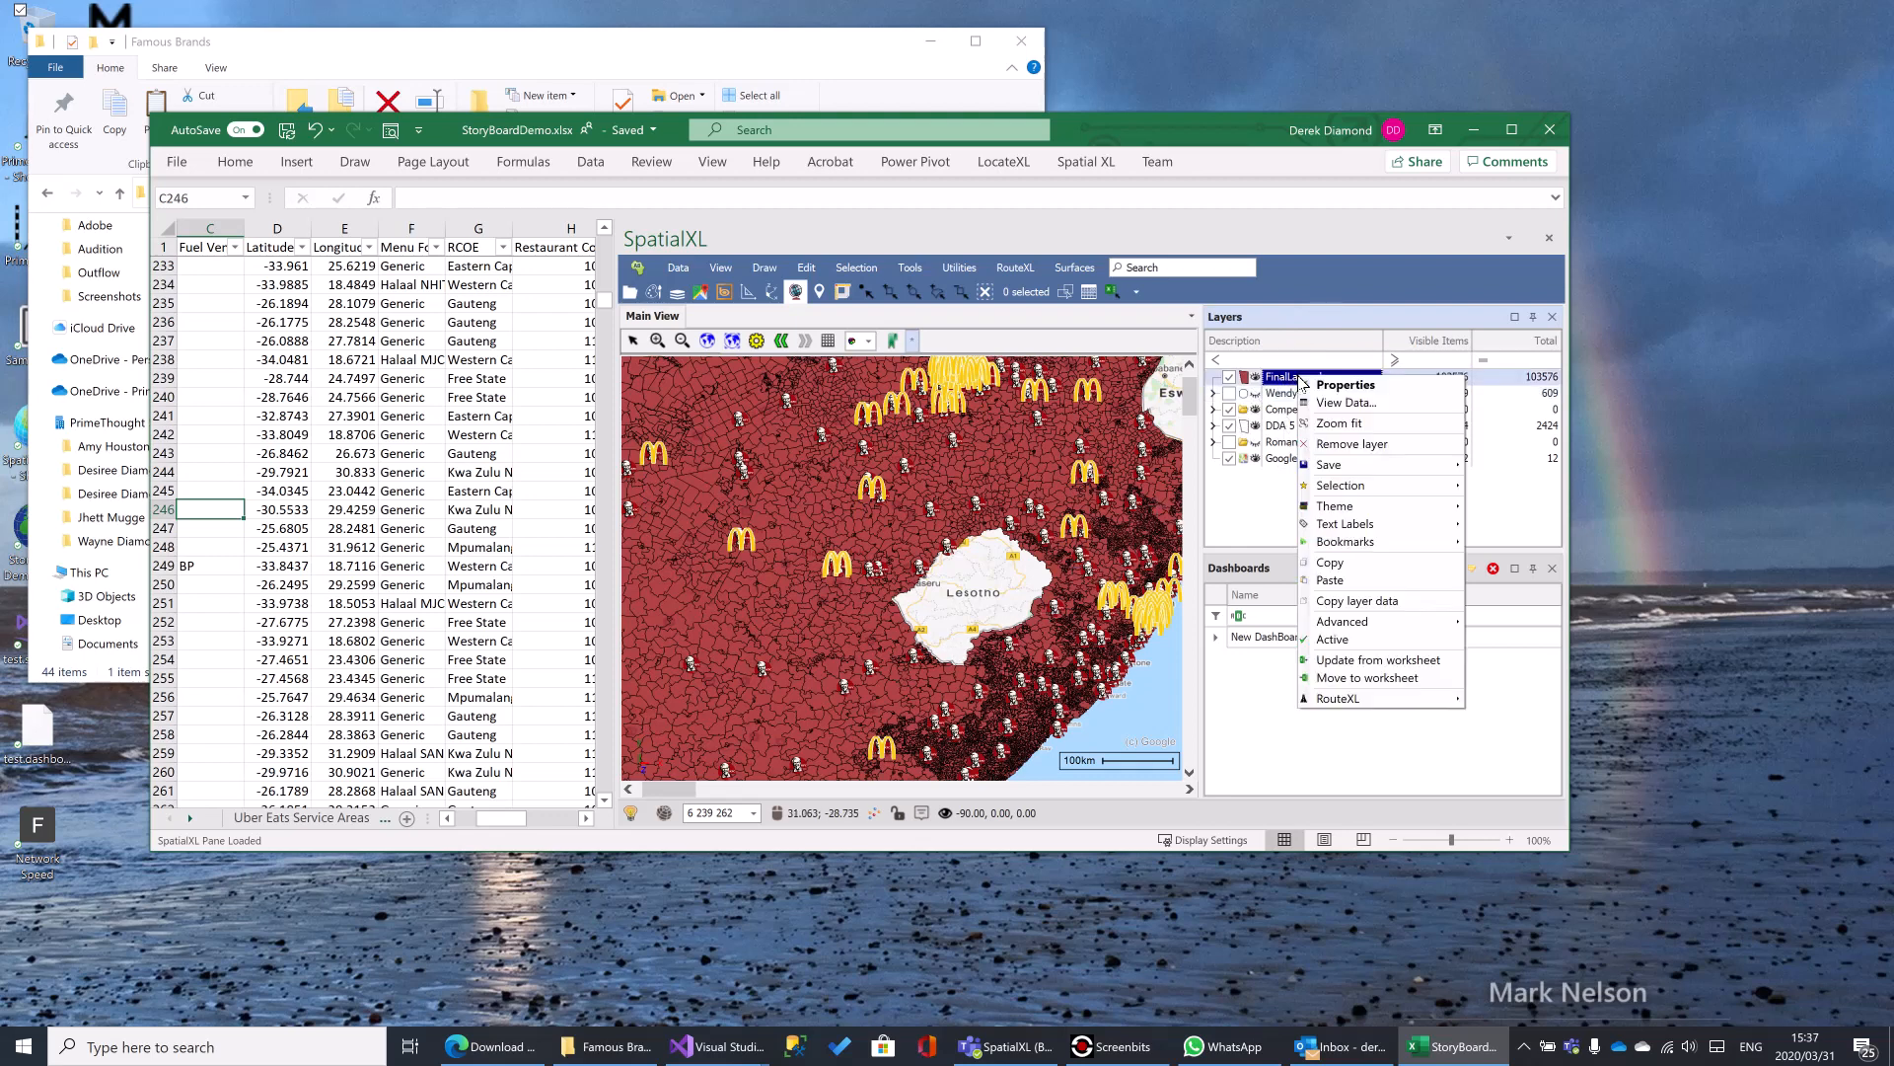
pyautogui.click(1356, 391)
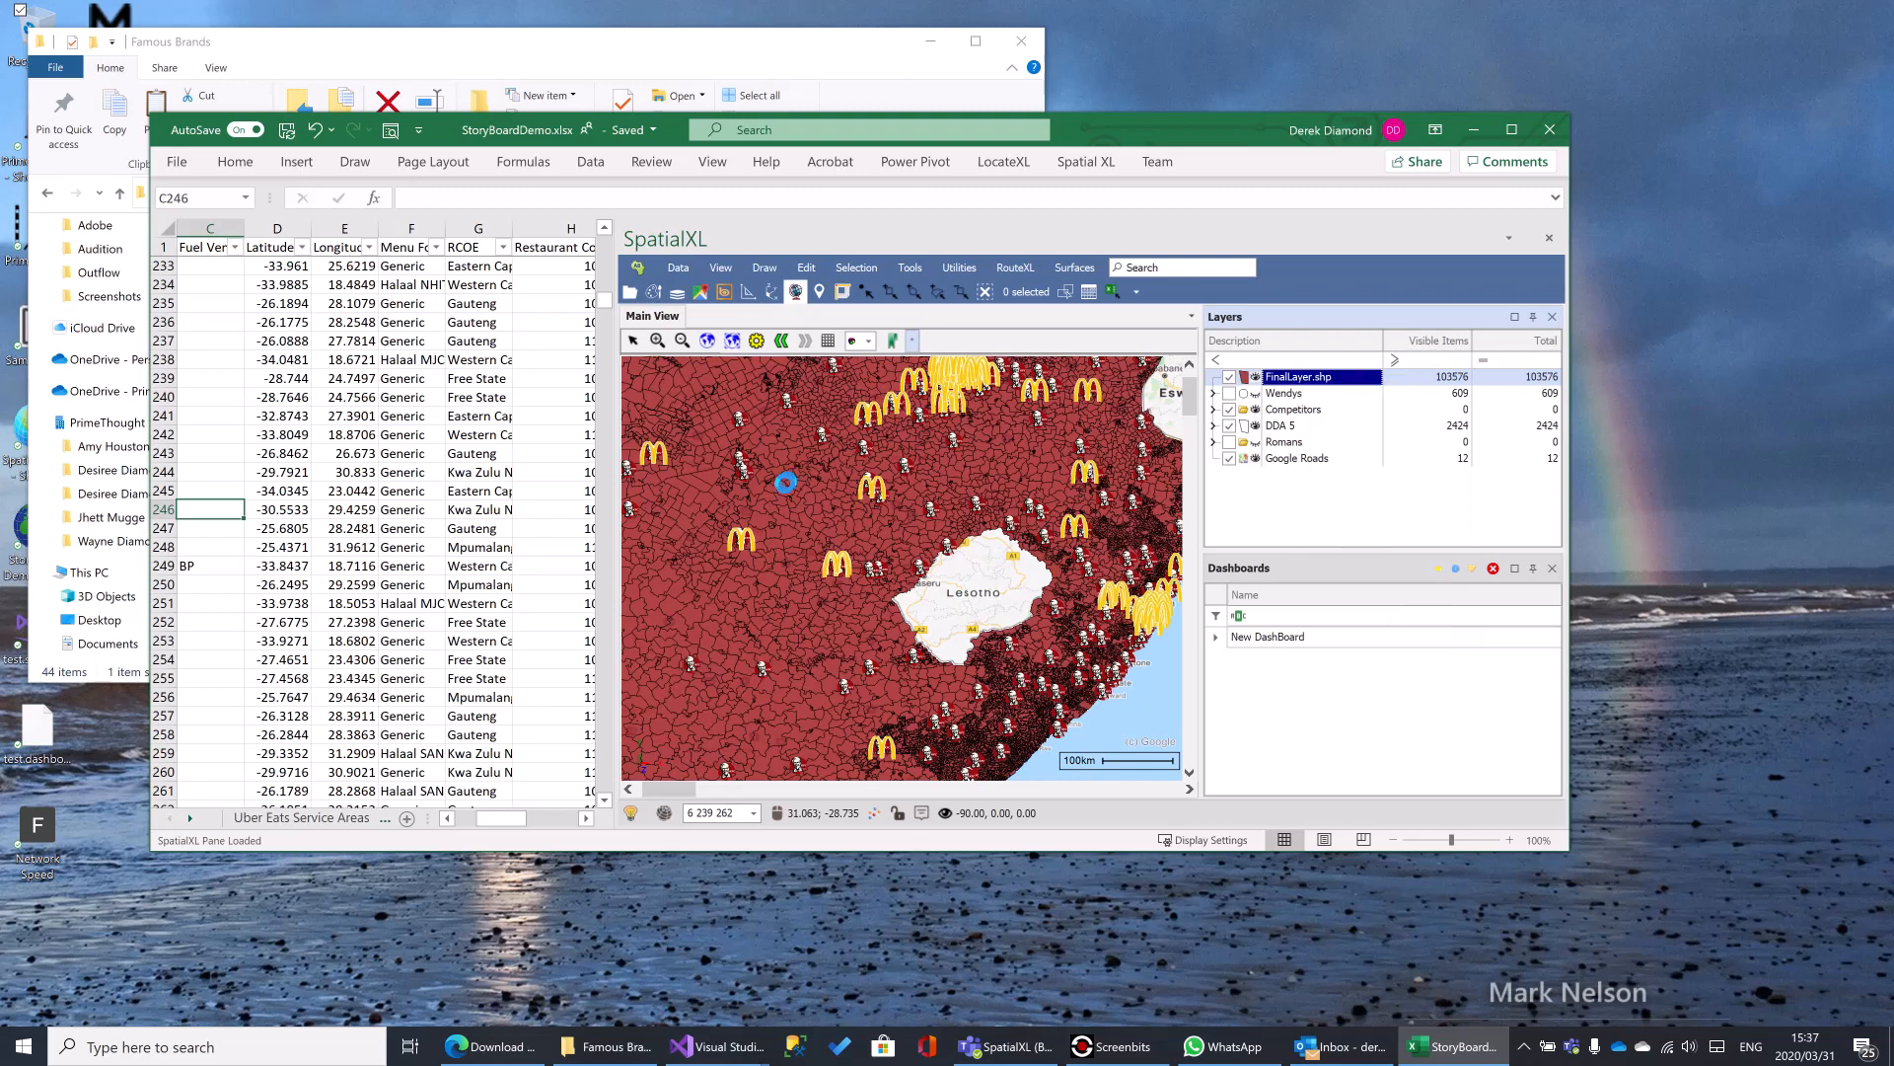
pyautogui.moveTo(809, 308); pyautogui.dragTo(528, 313)
pyautogui.click(273, 382)
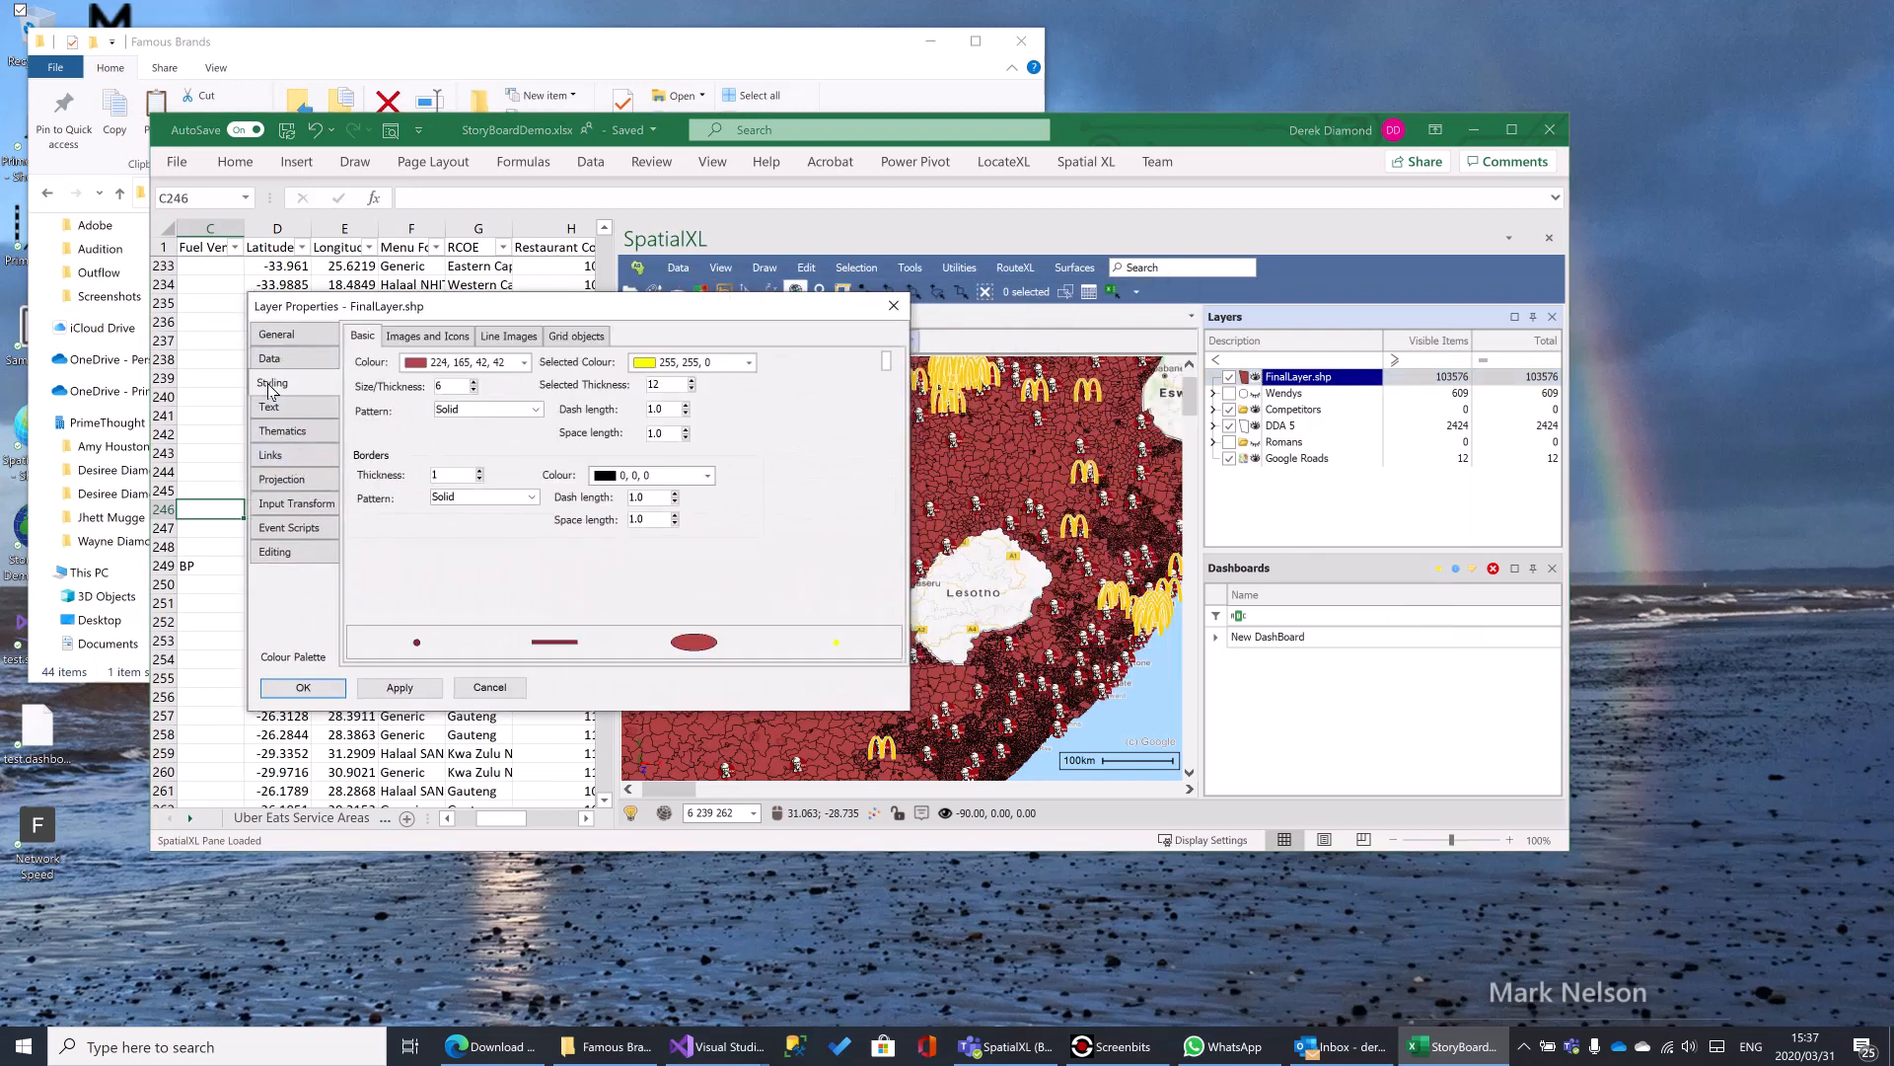
# - Set the FinalLayer.shp layer's colour to beige (221, 217, 195) and apply it to the map
pyautogui.click(442, 363)
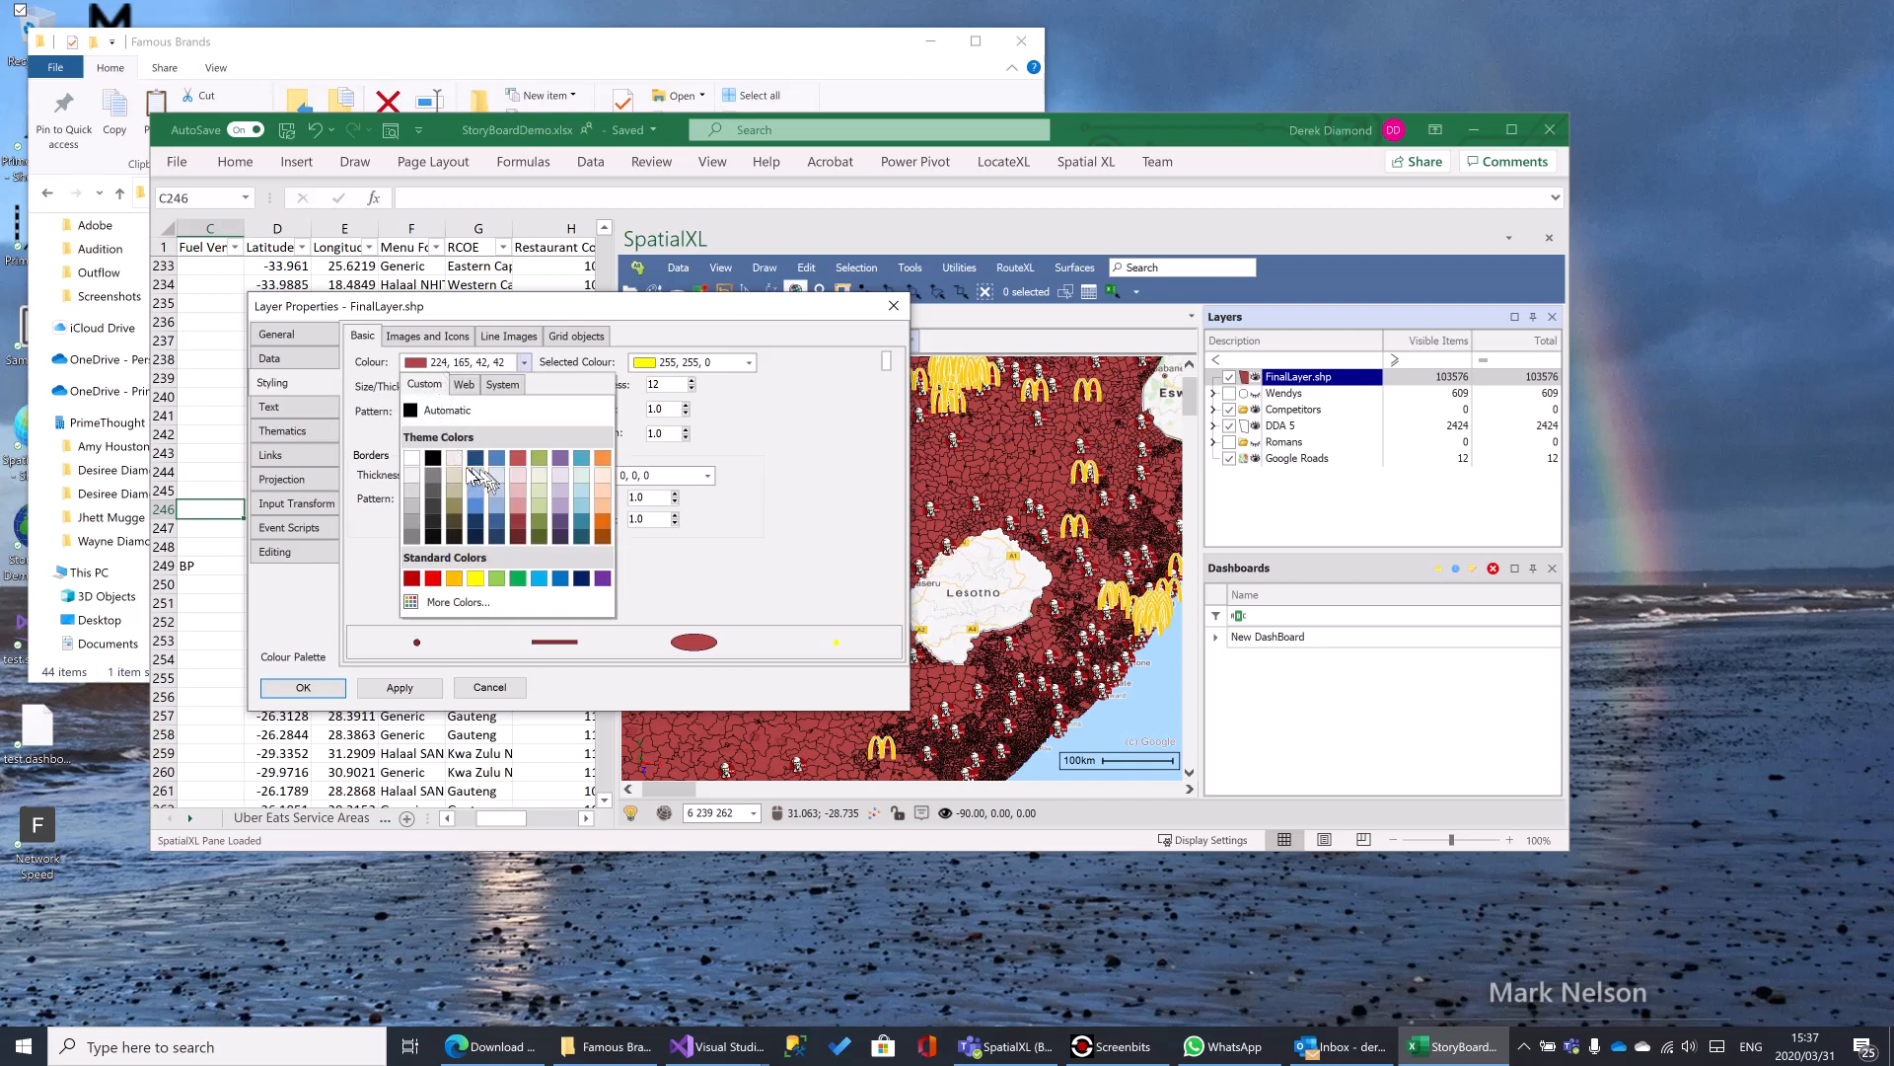
pyautogui.click(457, 481)
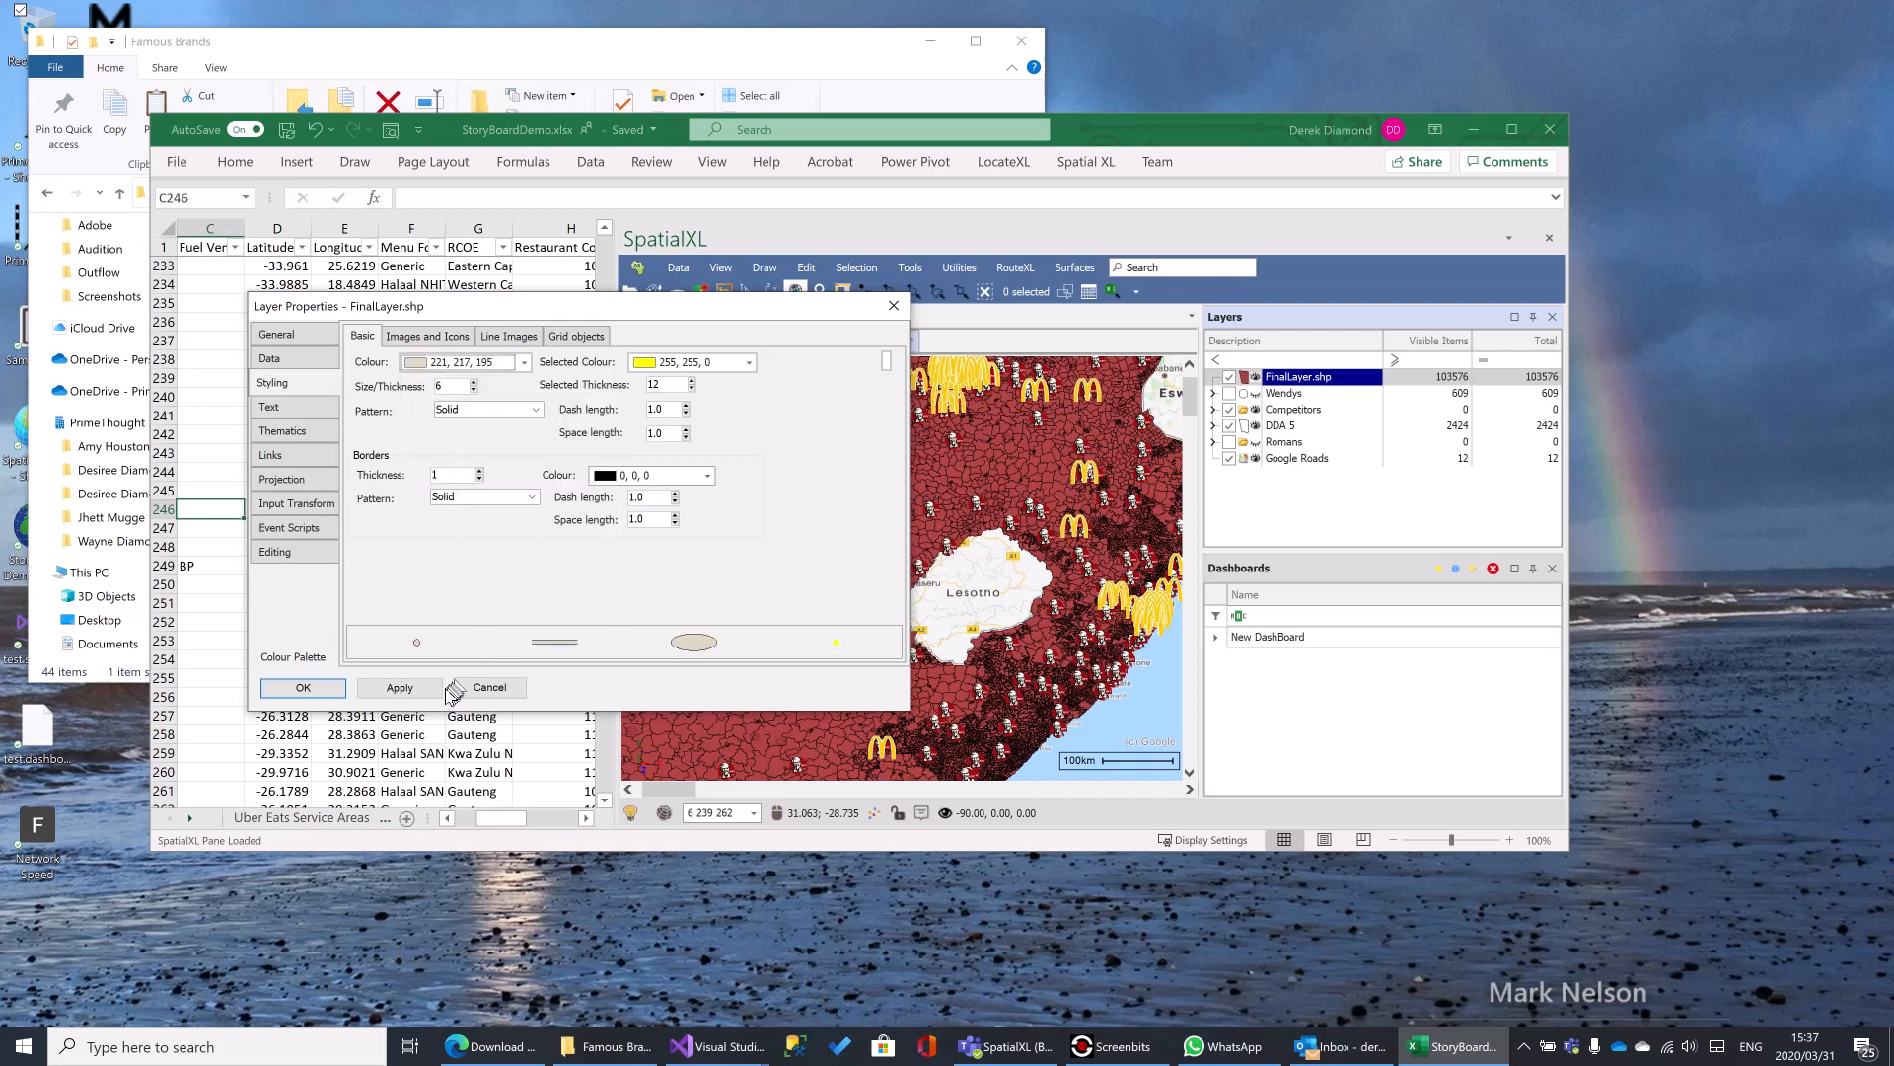
pyautogui.click(410, 690)
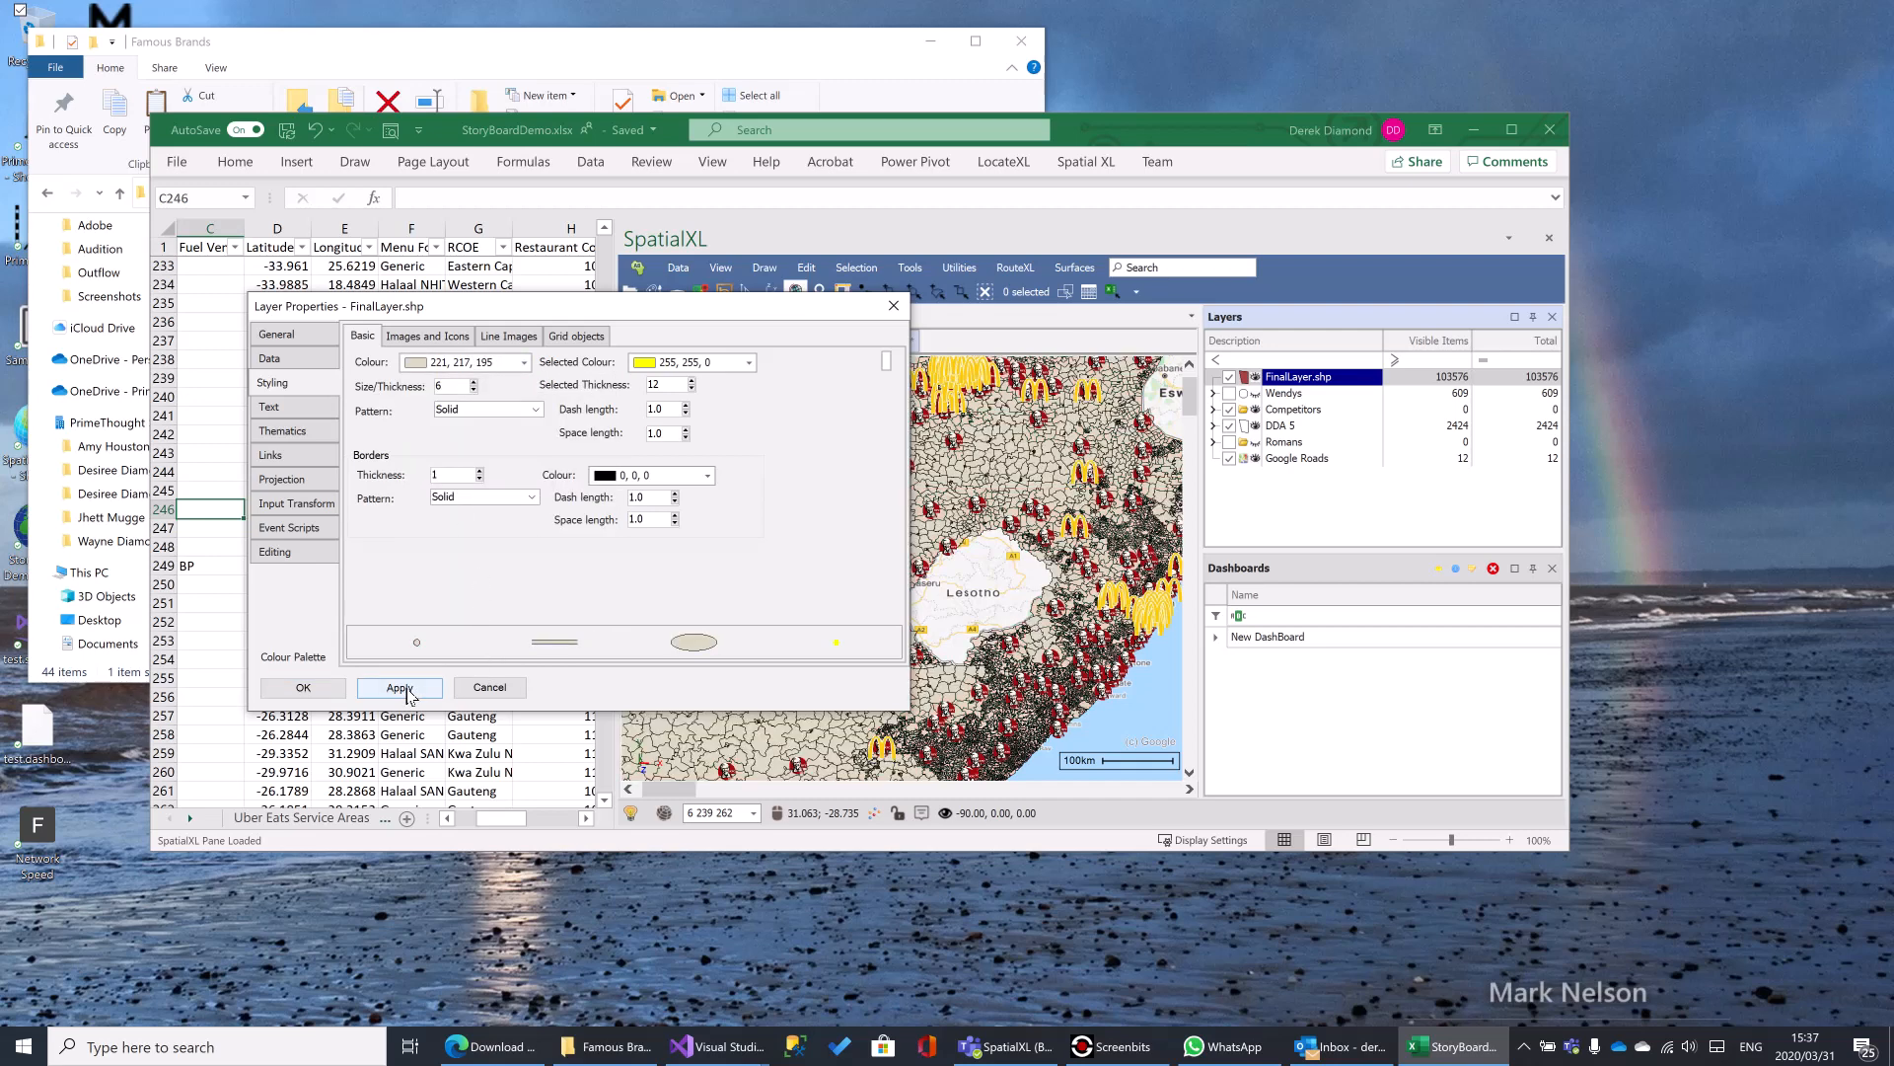
# - Set the FinalLayer.shp layer's colour to light orange (250, 192, 143), apply it and confirm the properties
pyautogui.click(524, 362)
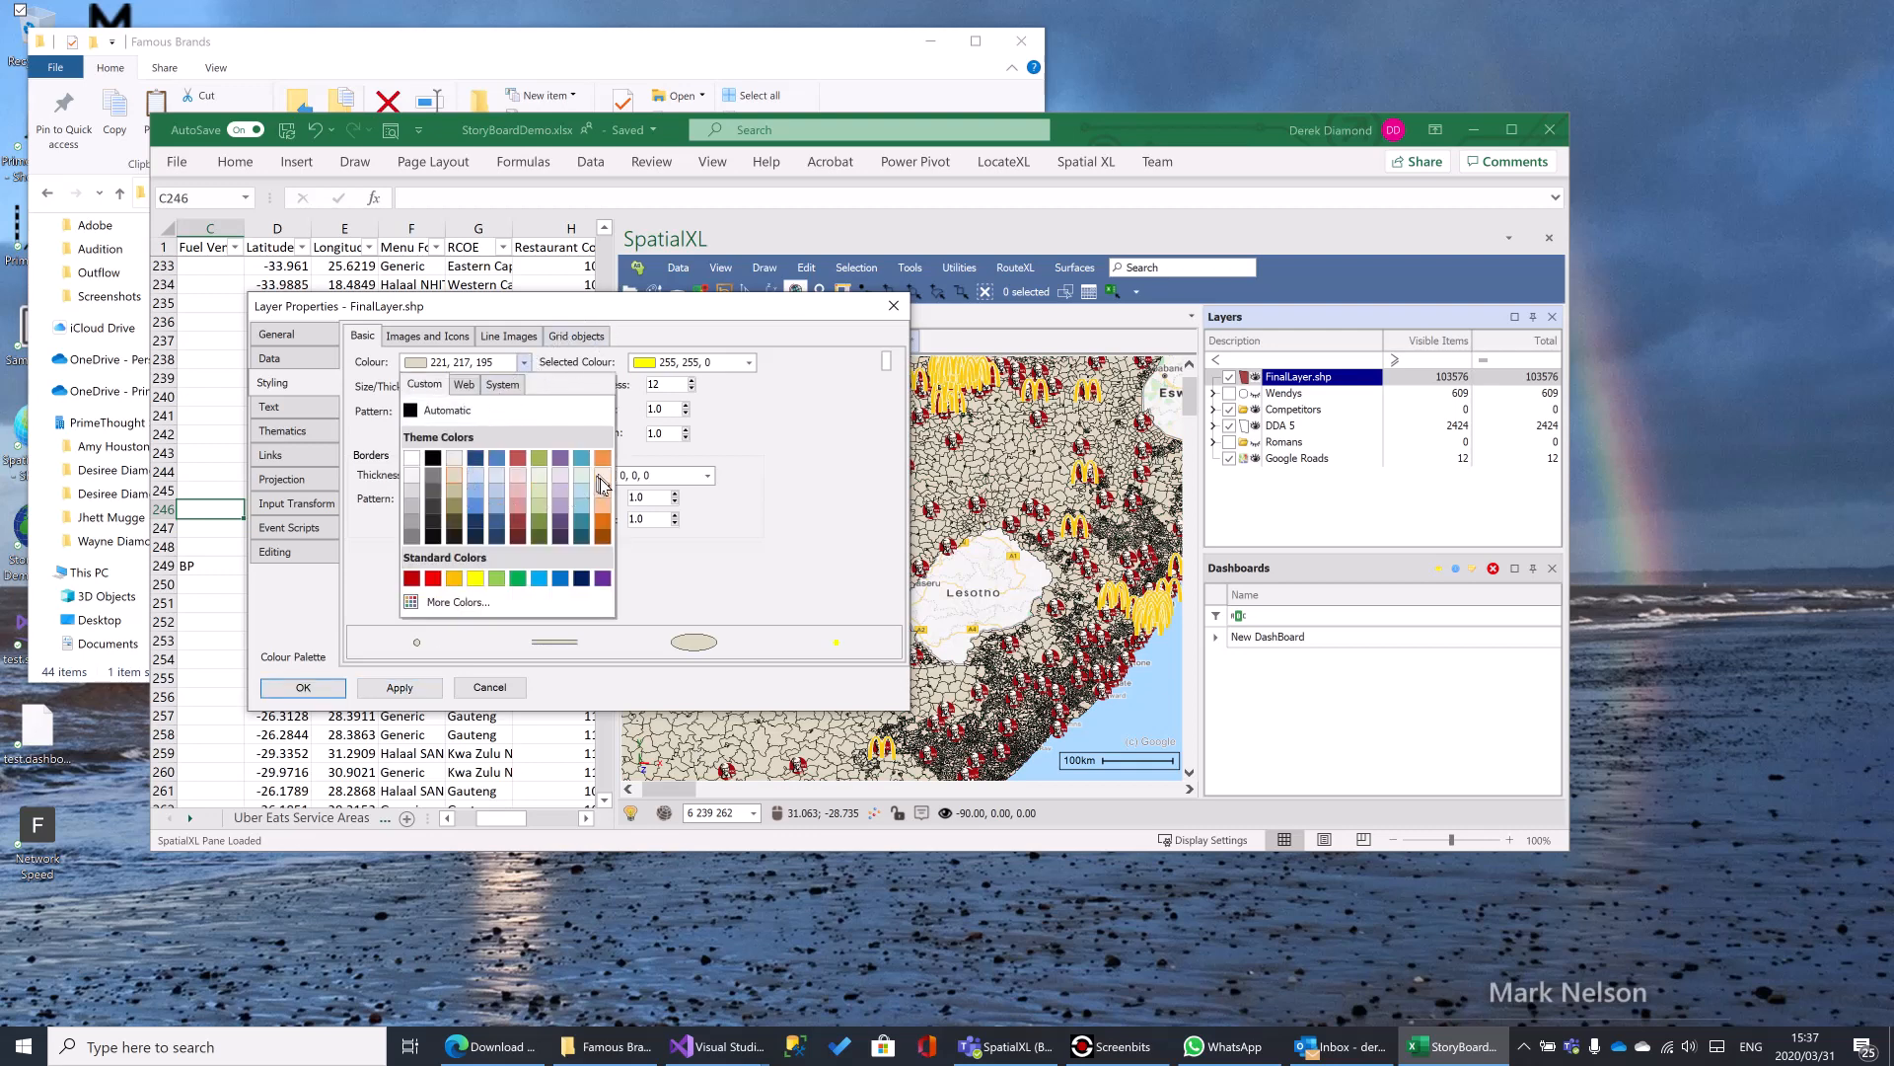
pyautogui.click(602, 507)
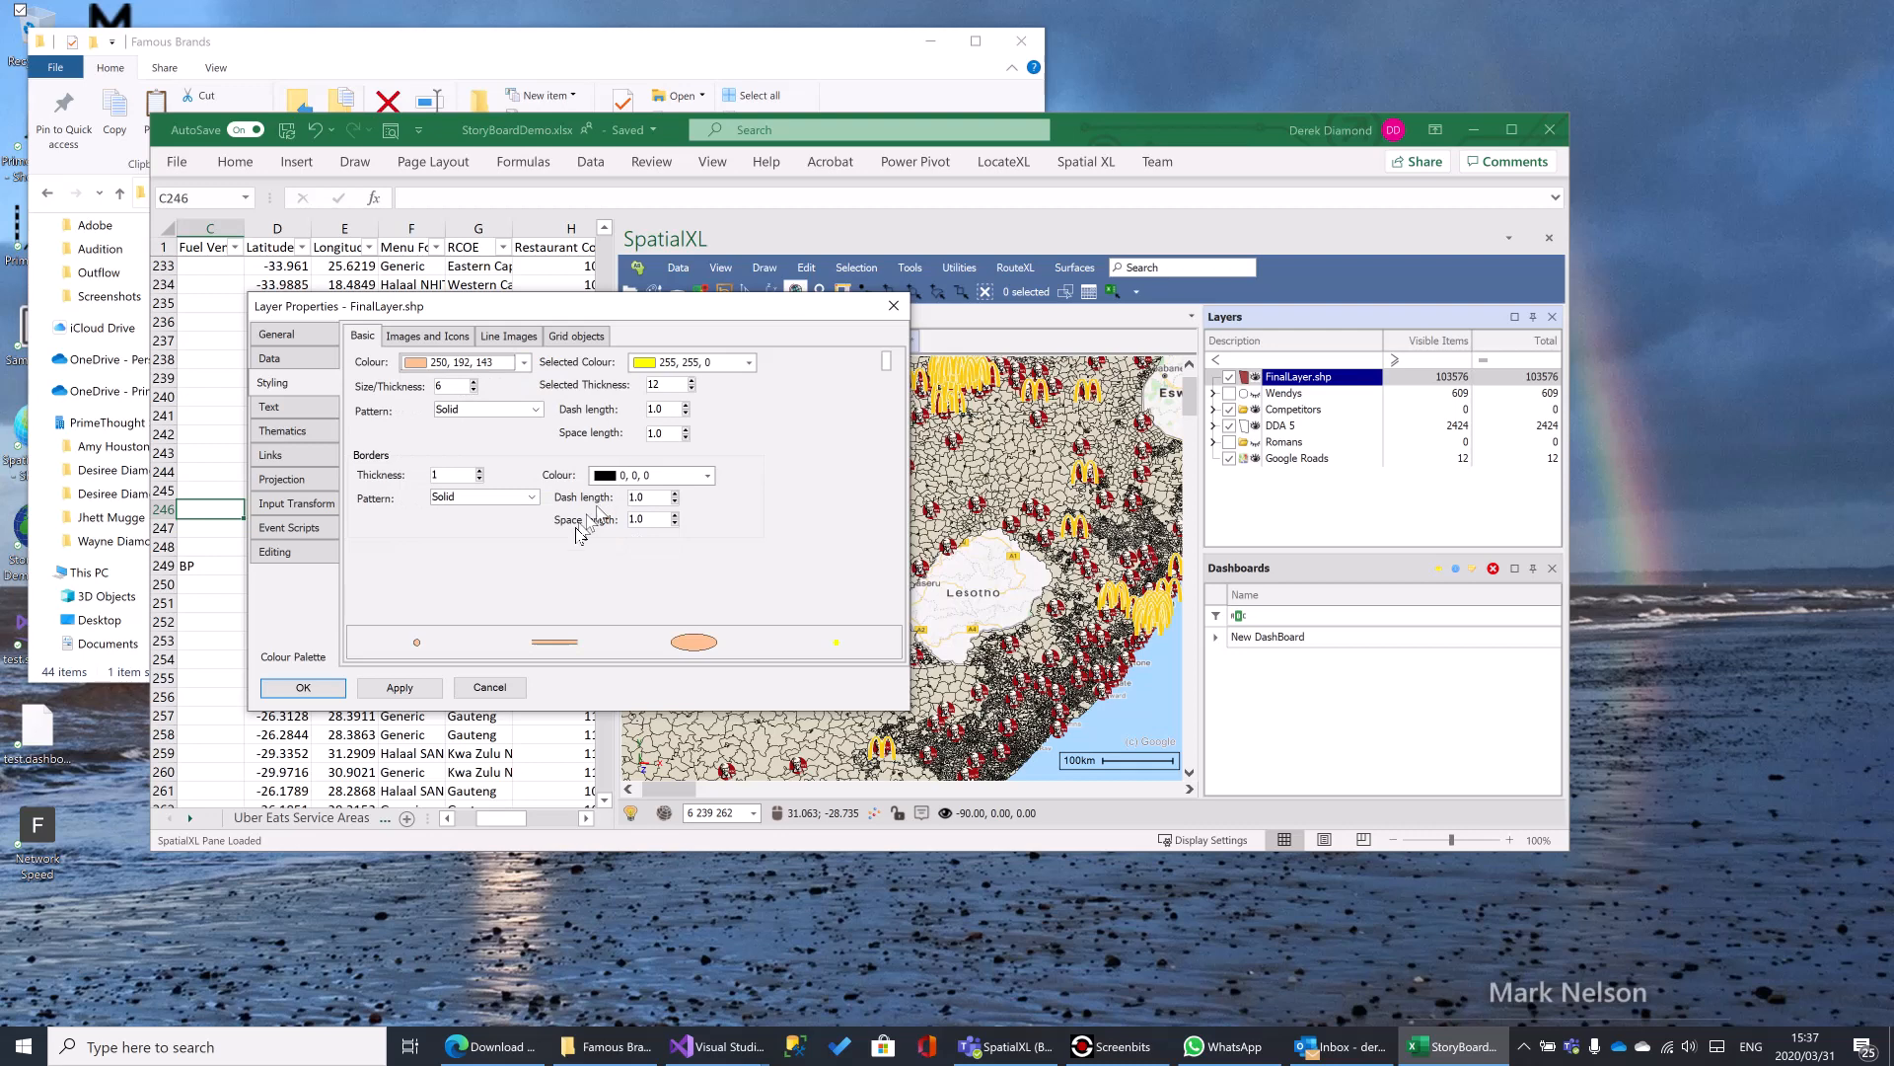
pyautogui.click(394, 689)
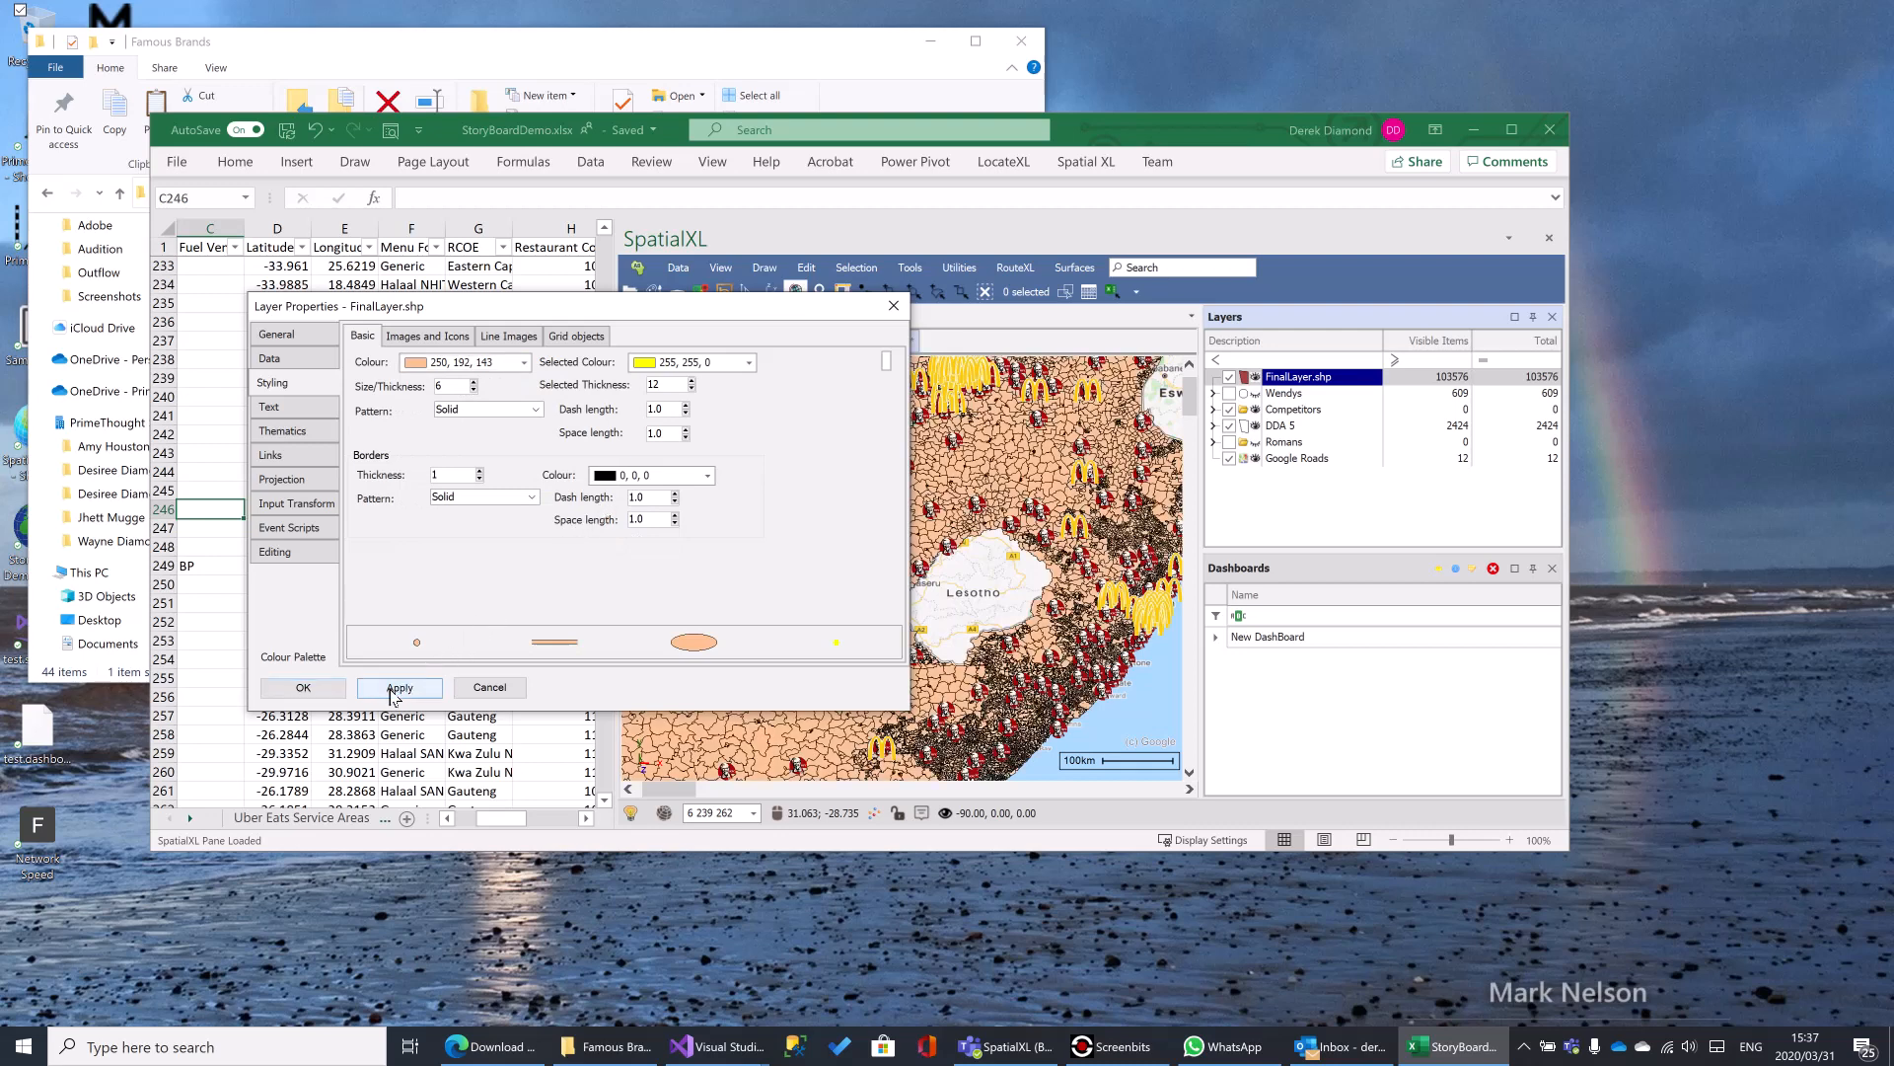
pyautogui.click(305, 688)
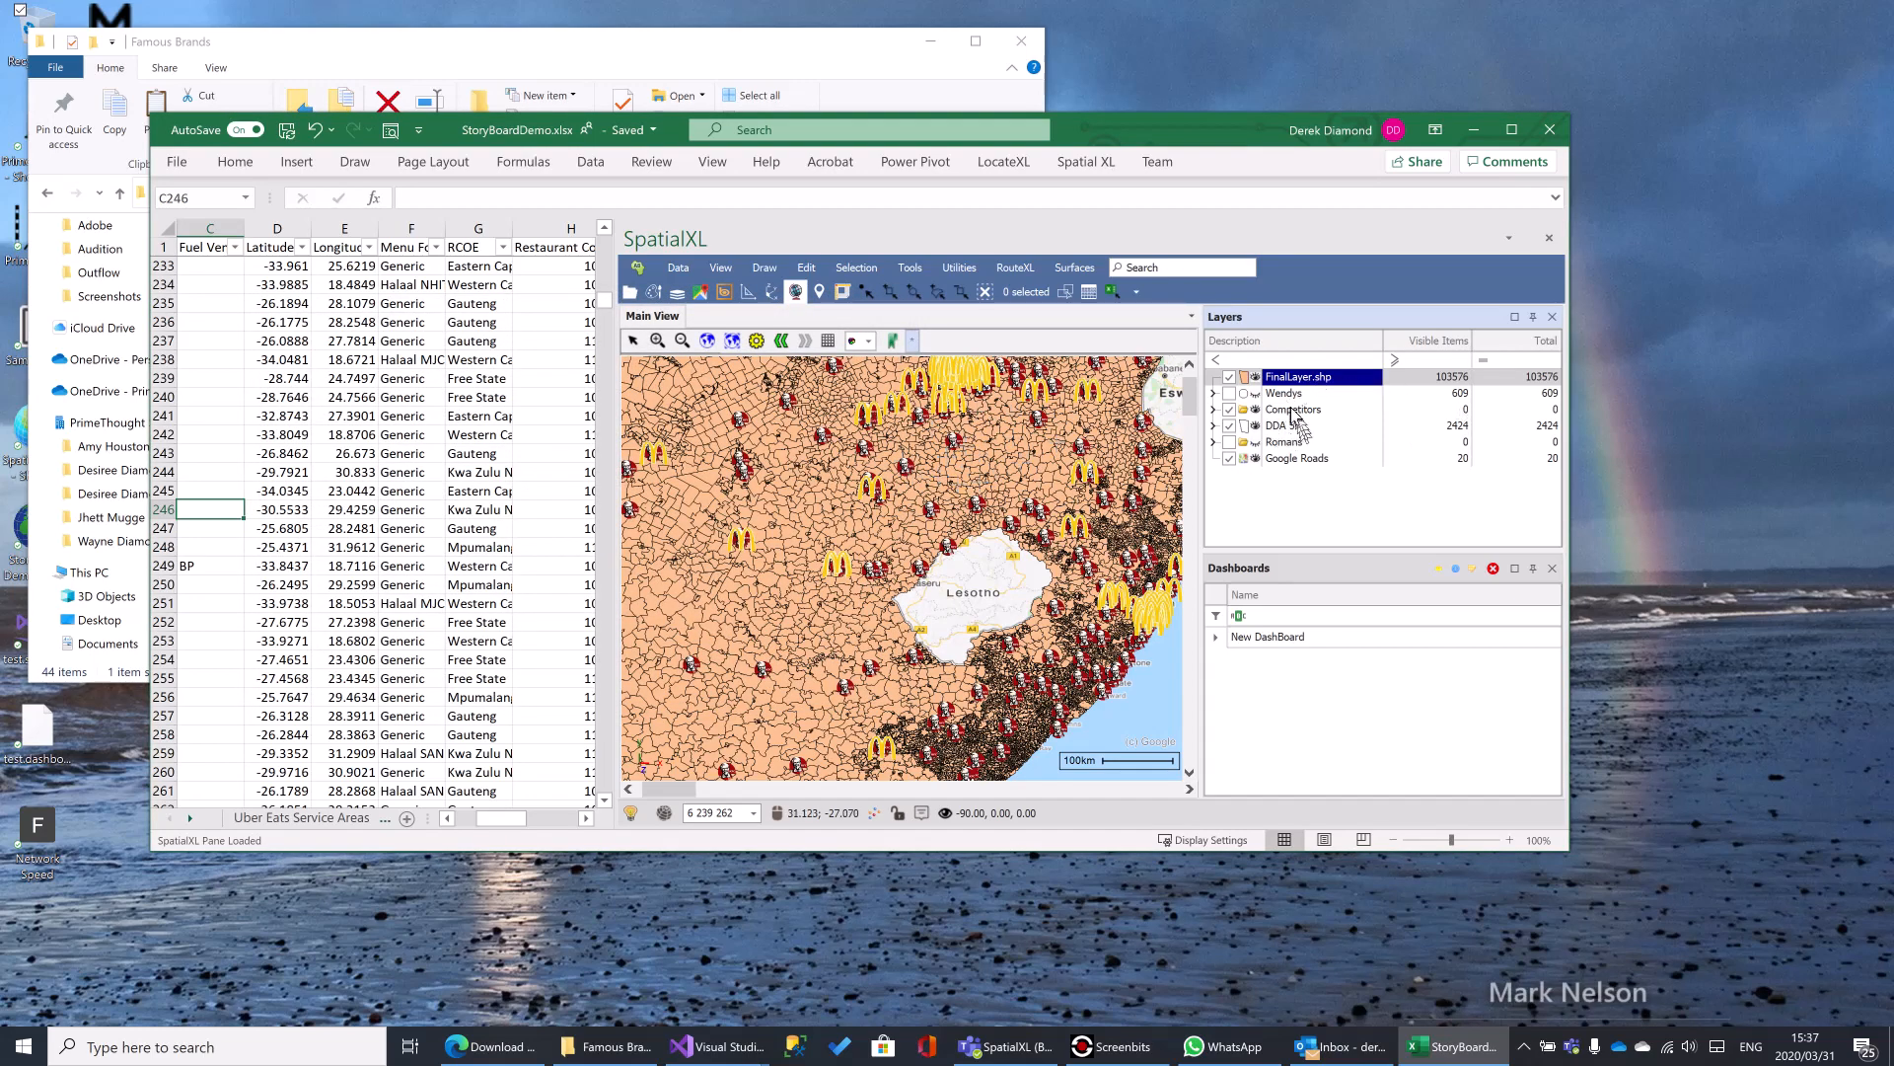
# - Expand the Wendys and Competitors entries in the layer list to reach the individual competitor layers
pyautogui.click(1215, 394)
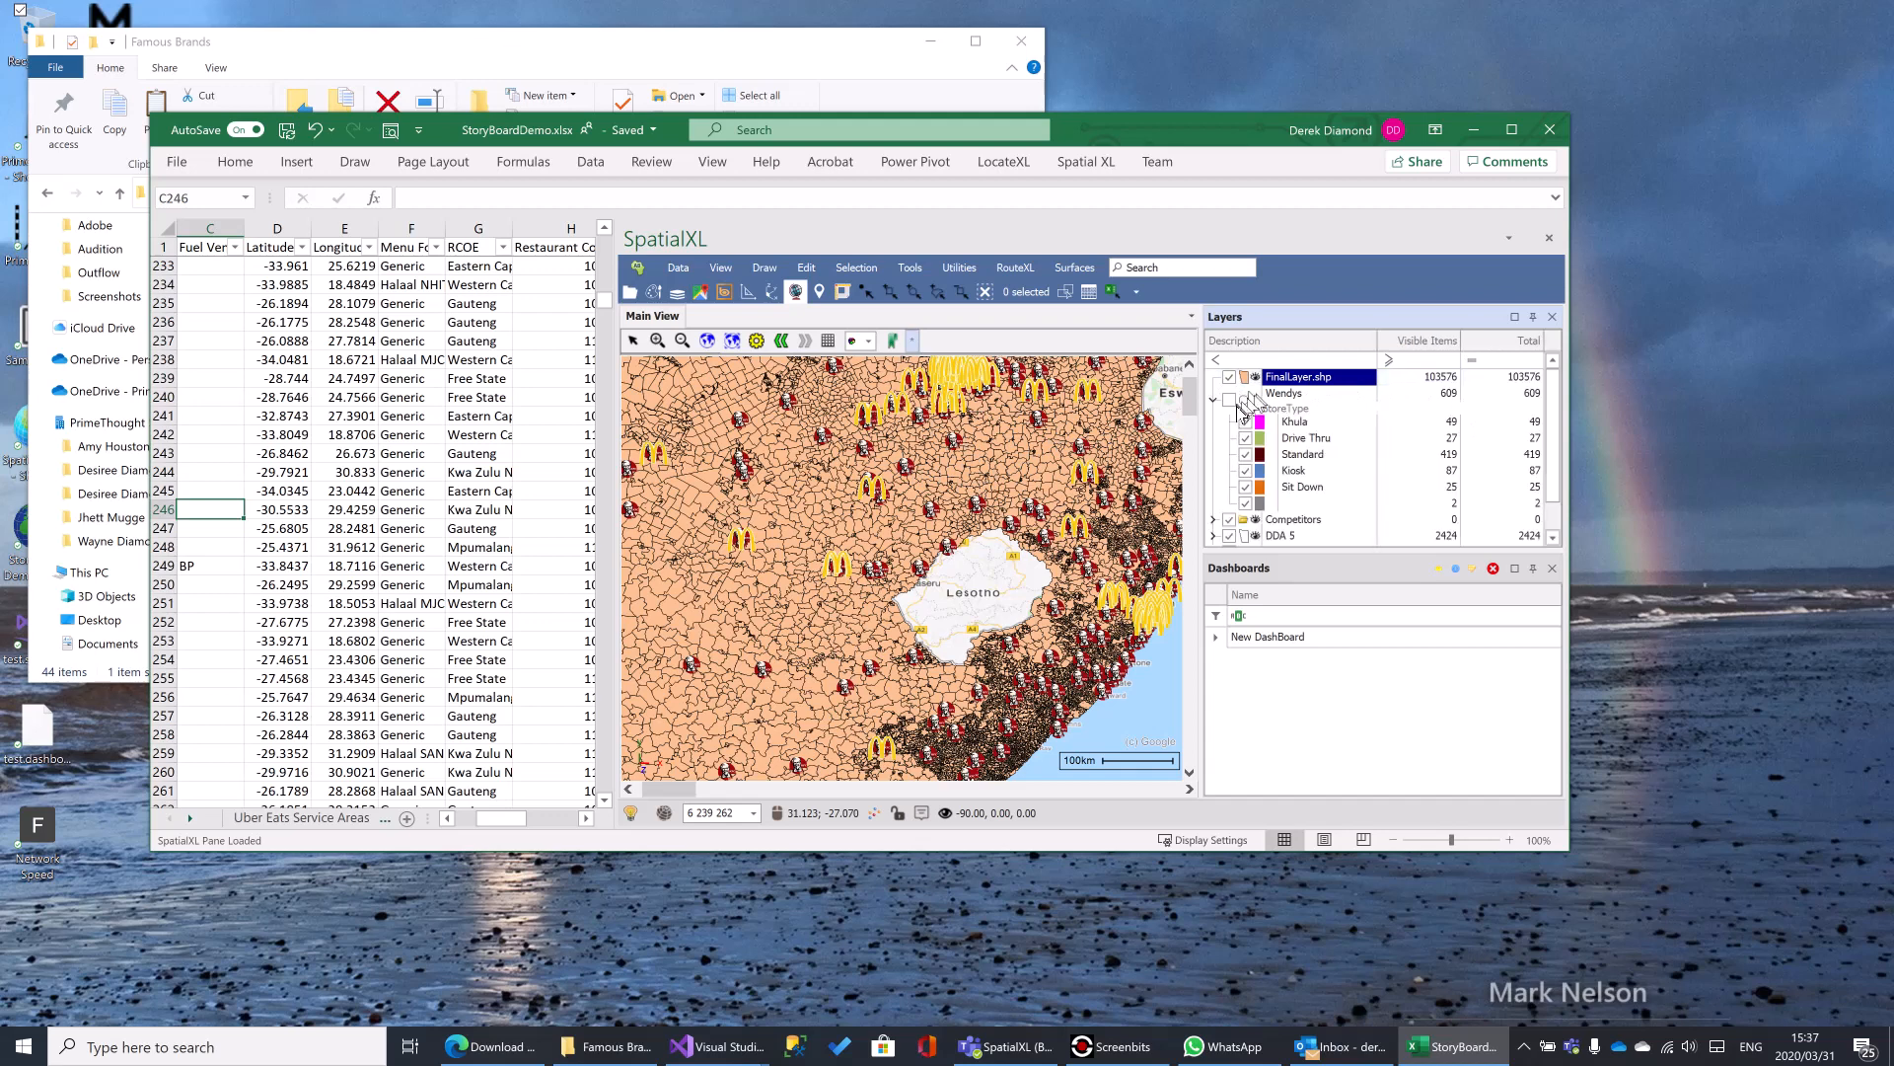
pyautogui.click(1215, 518)
pyautogui.scroll(-1, 1283, 503)
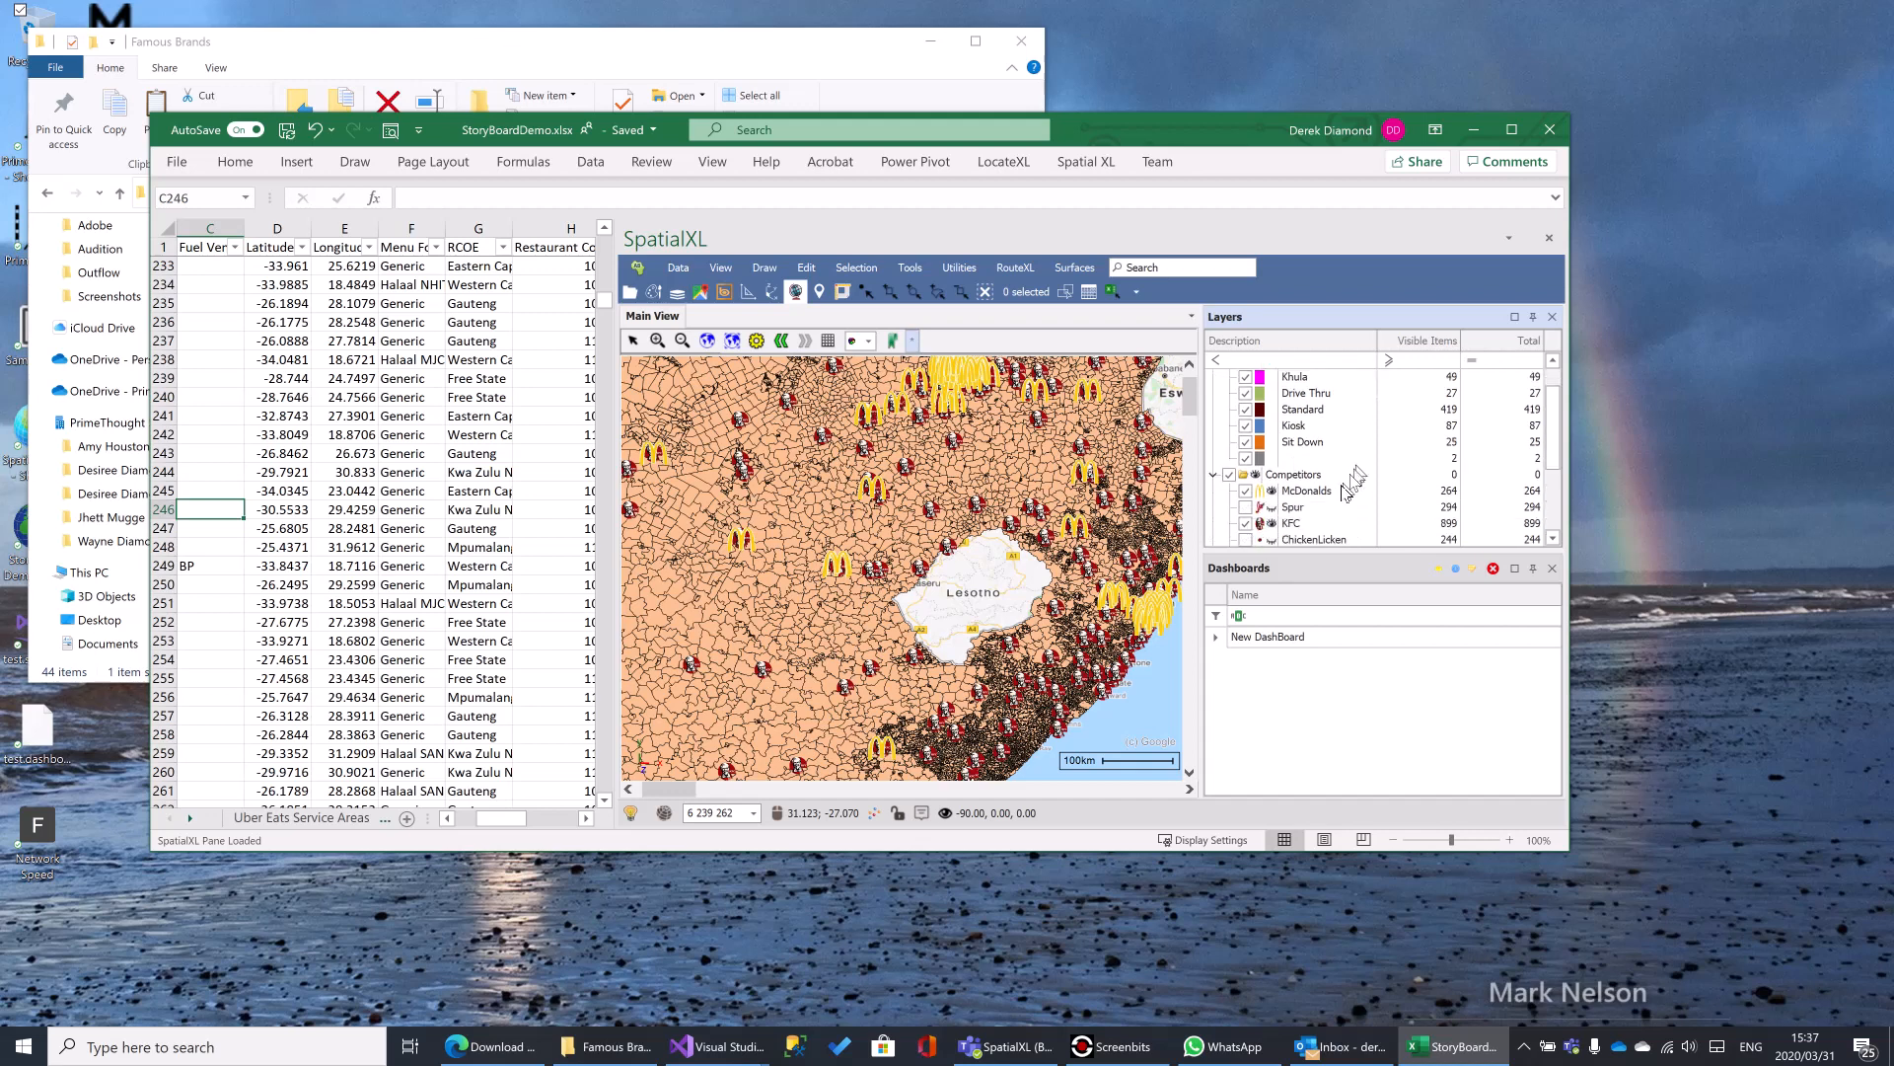
# - Set the KFC layer's default image size to 1.0 in its icon styling, apply it and close the properties
pyautogui.click(1301, 524)
pyautogui.rightClick(1300, 524)
pyautogui.click(1338, 533)
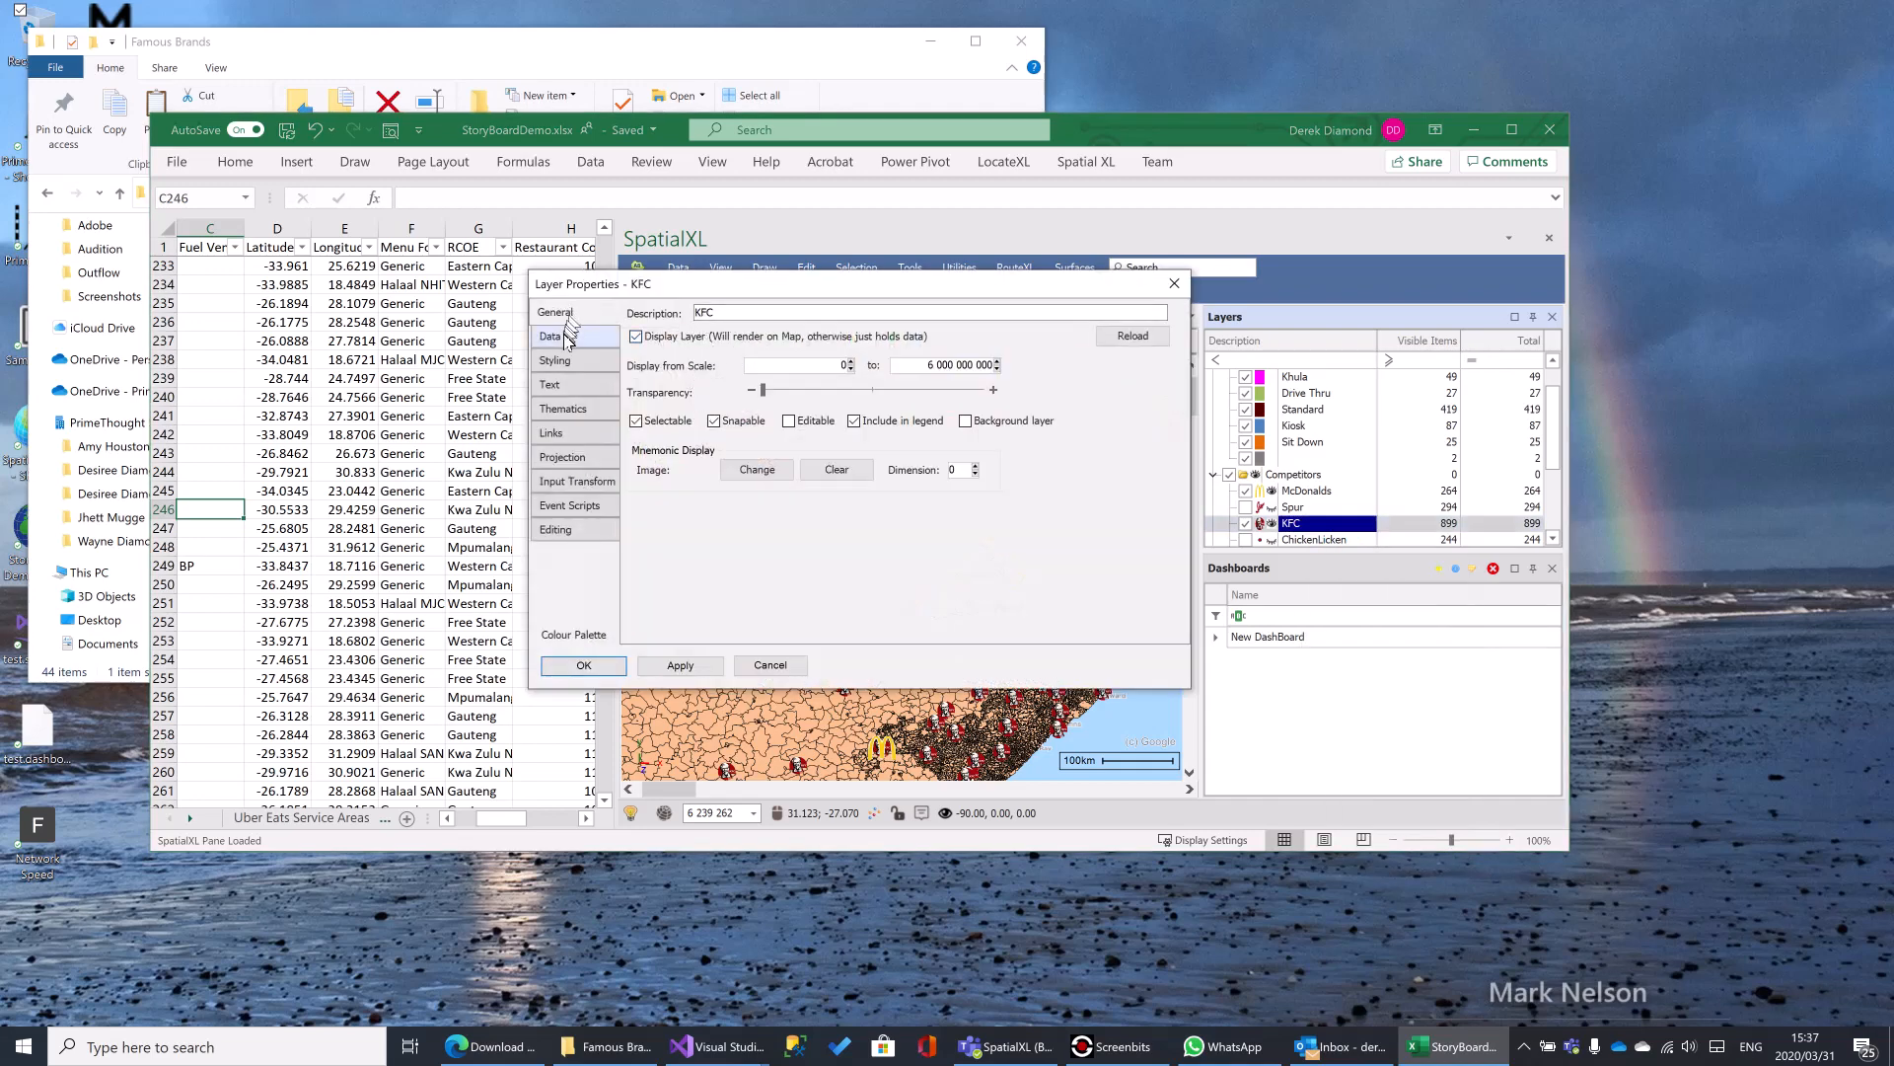
pyautogui.click(565, 361)
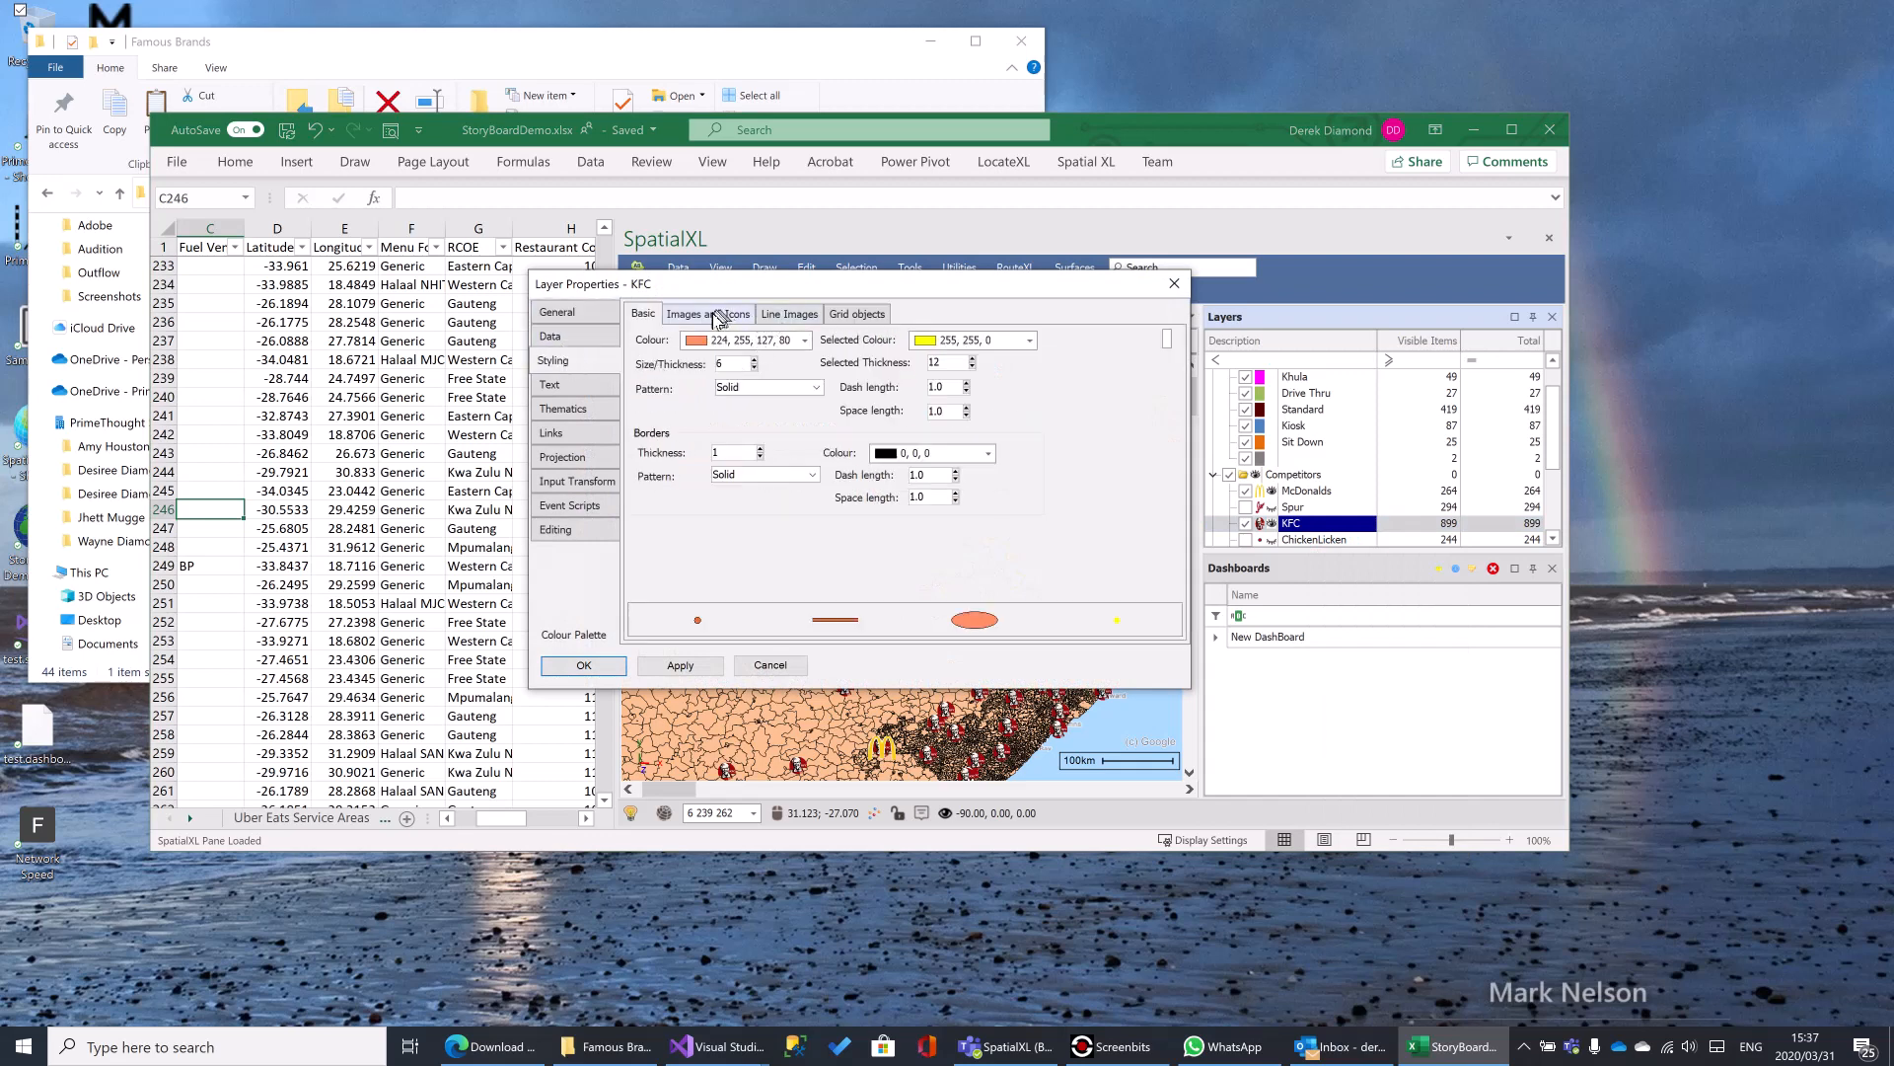
pyautogui.click(707, 314)
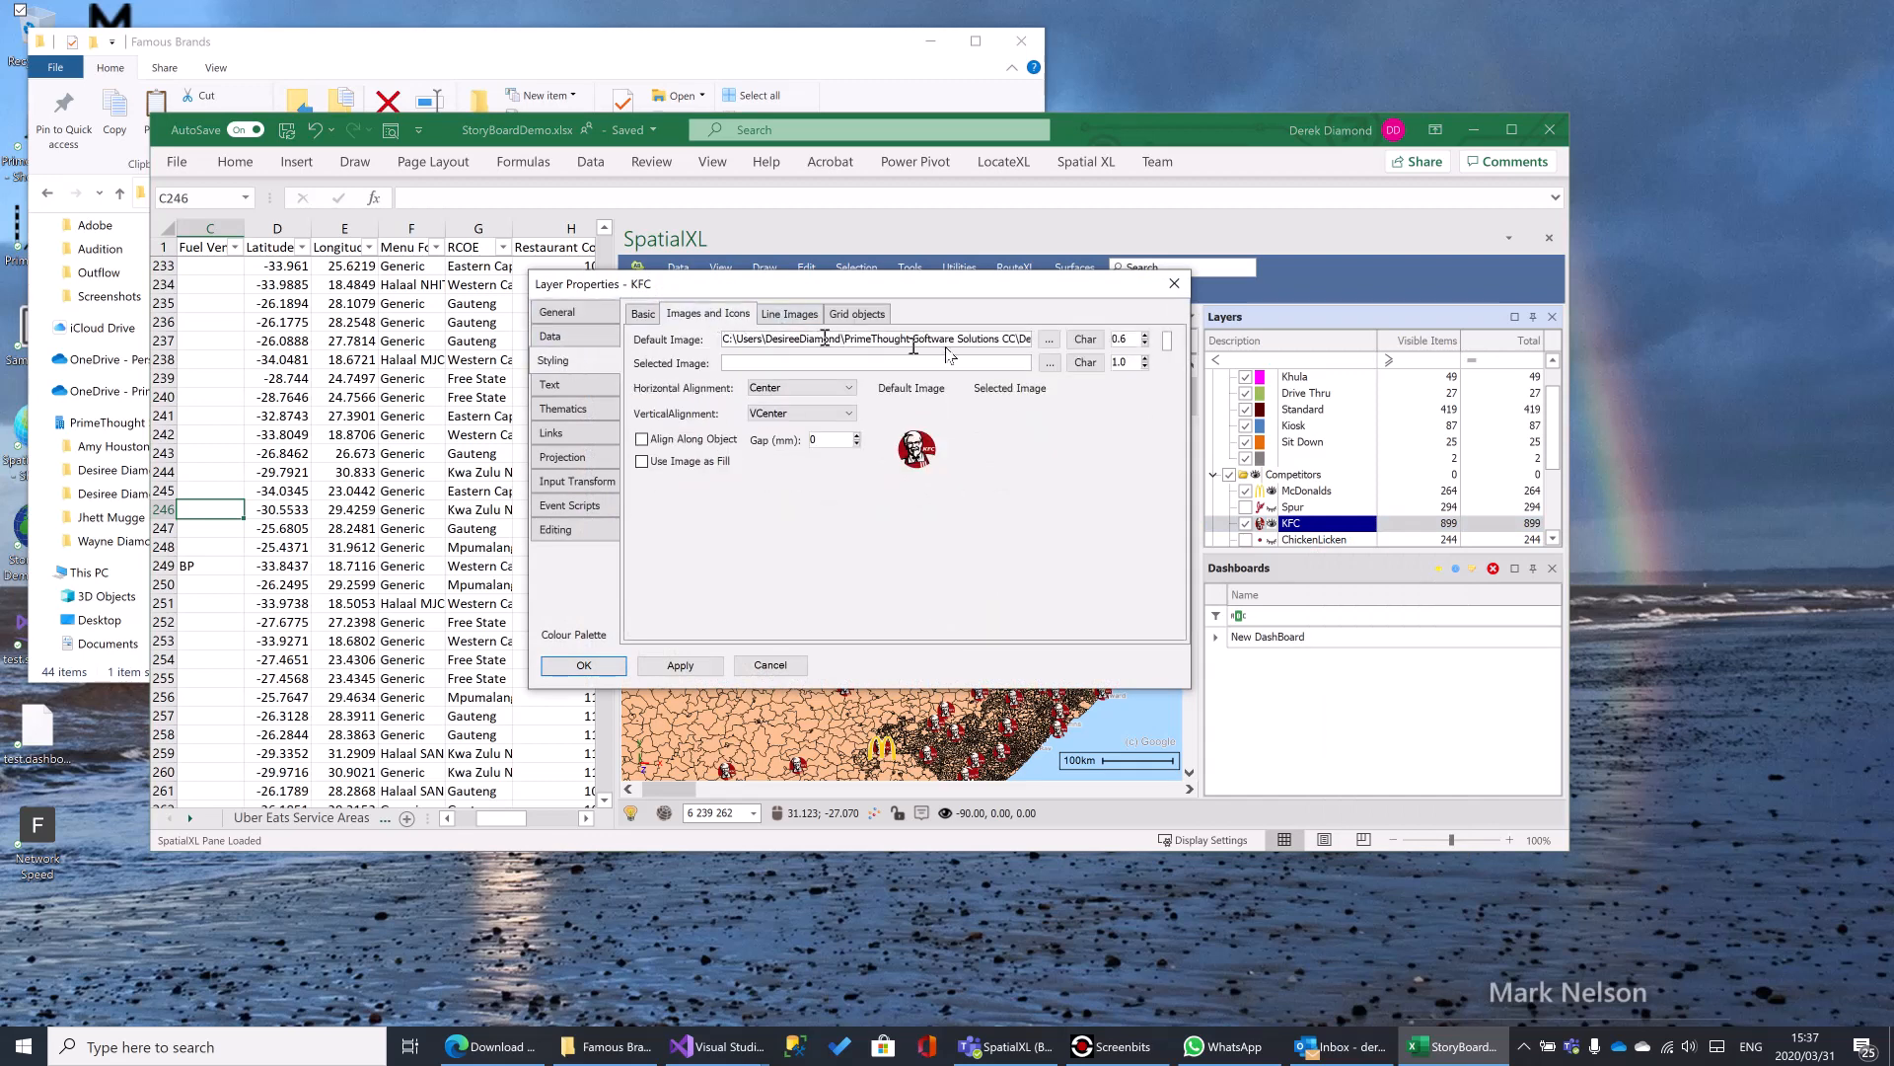
pyautogui.click(1146, 335)
pyautogui.click(679, 666)
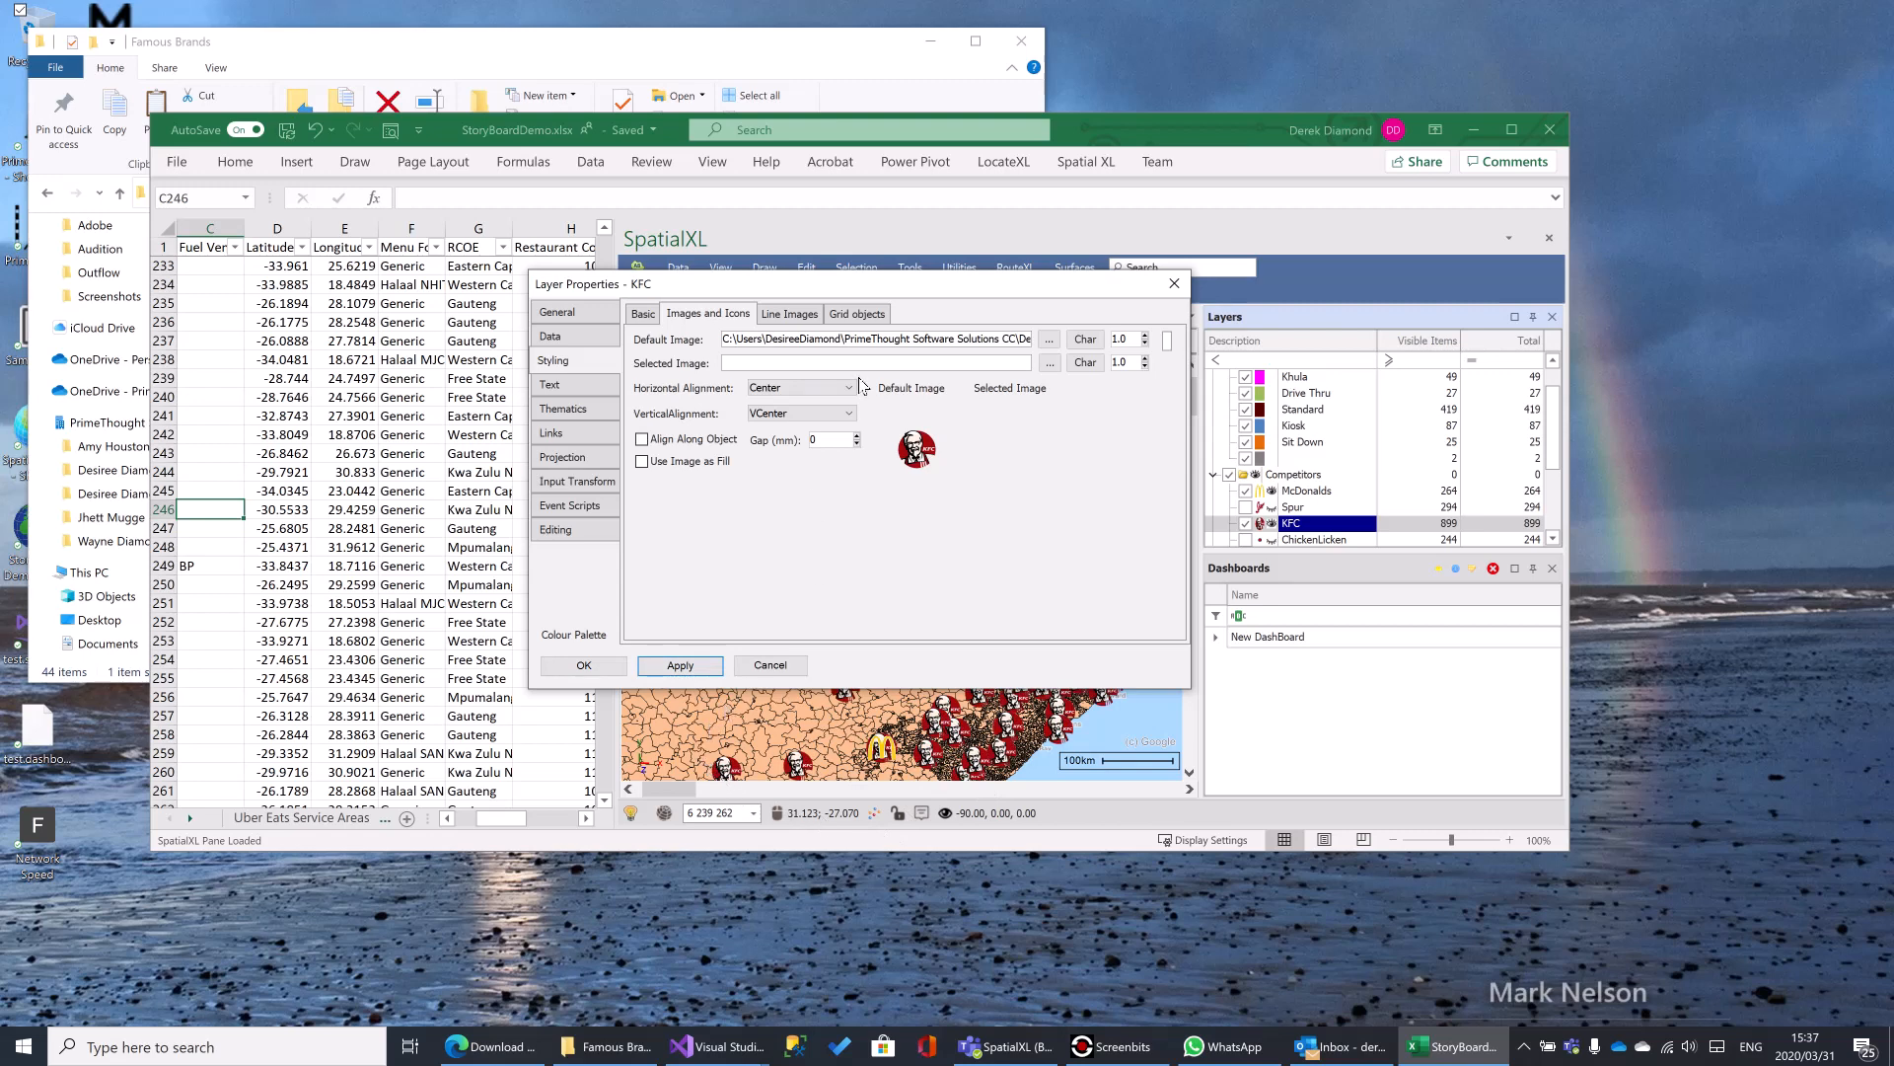
pyautogui.moveTo(1051, 286); pyautogui.dragTo(852, 248)
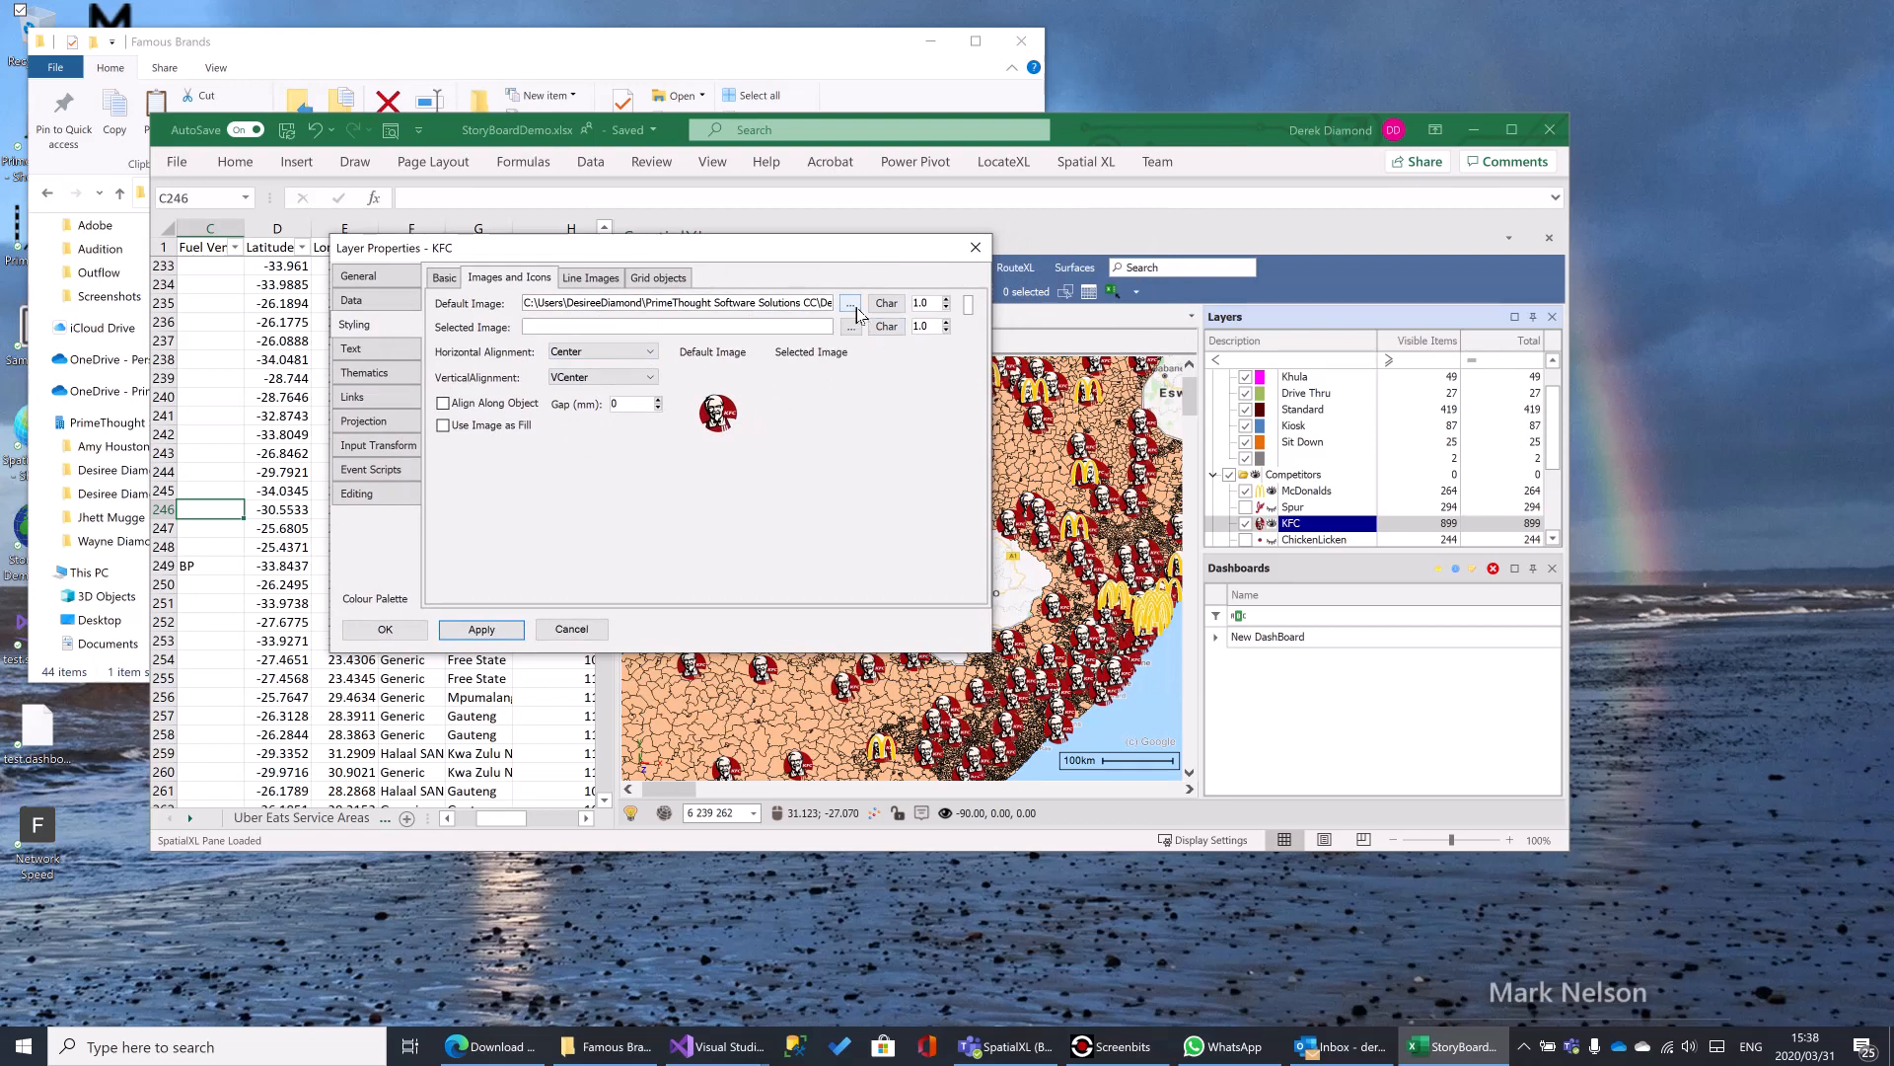
pyautogui.click(985, 250)
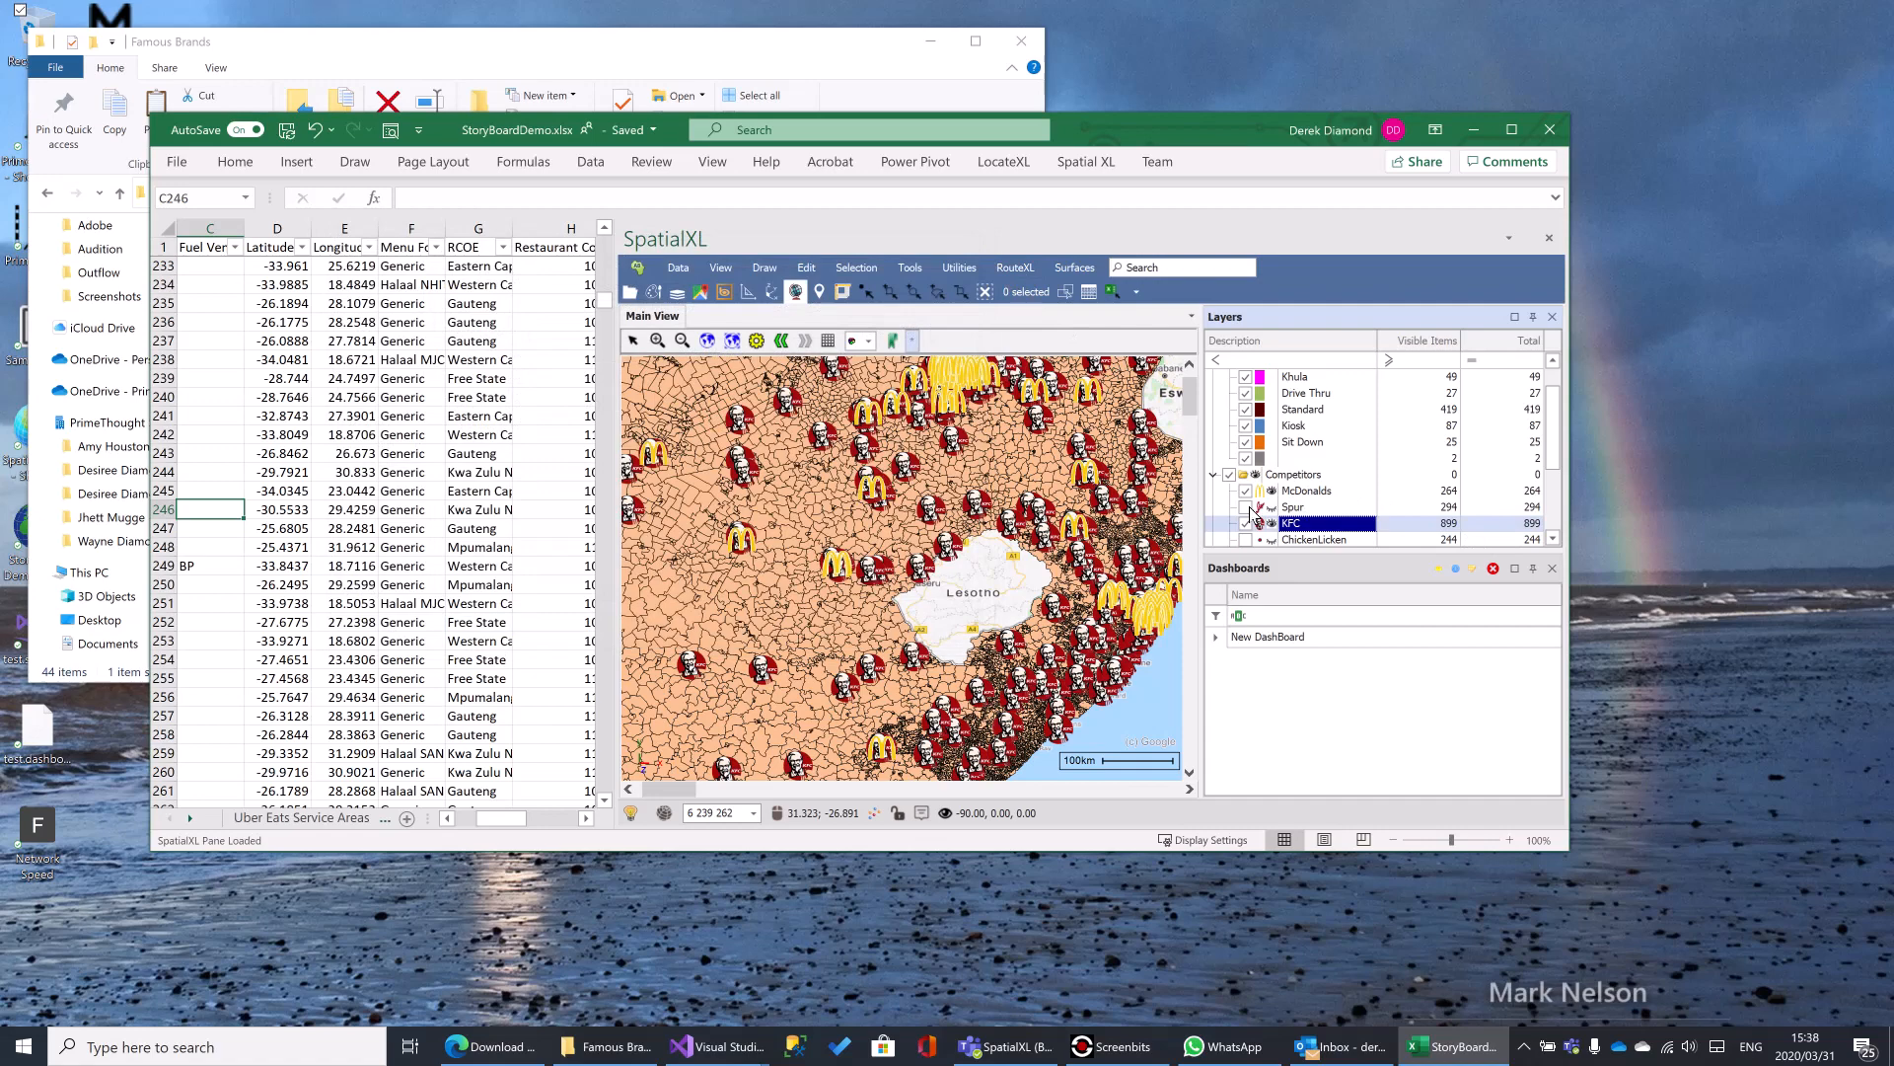
# - Turn on the Spur layer under Competitors and open its image and icon styling settings
pyautogui.click(1246, 507)
pyautogui.rightClick(1305, 508)
pyautogui.click(1339, 508)
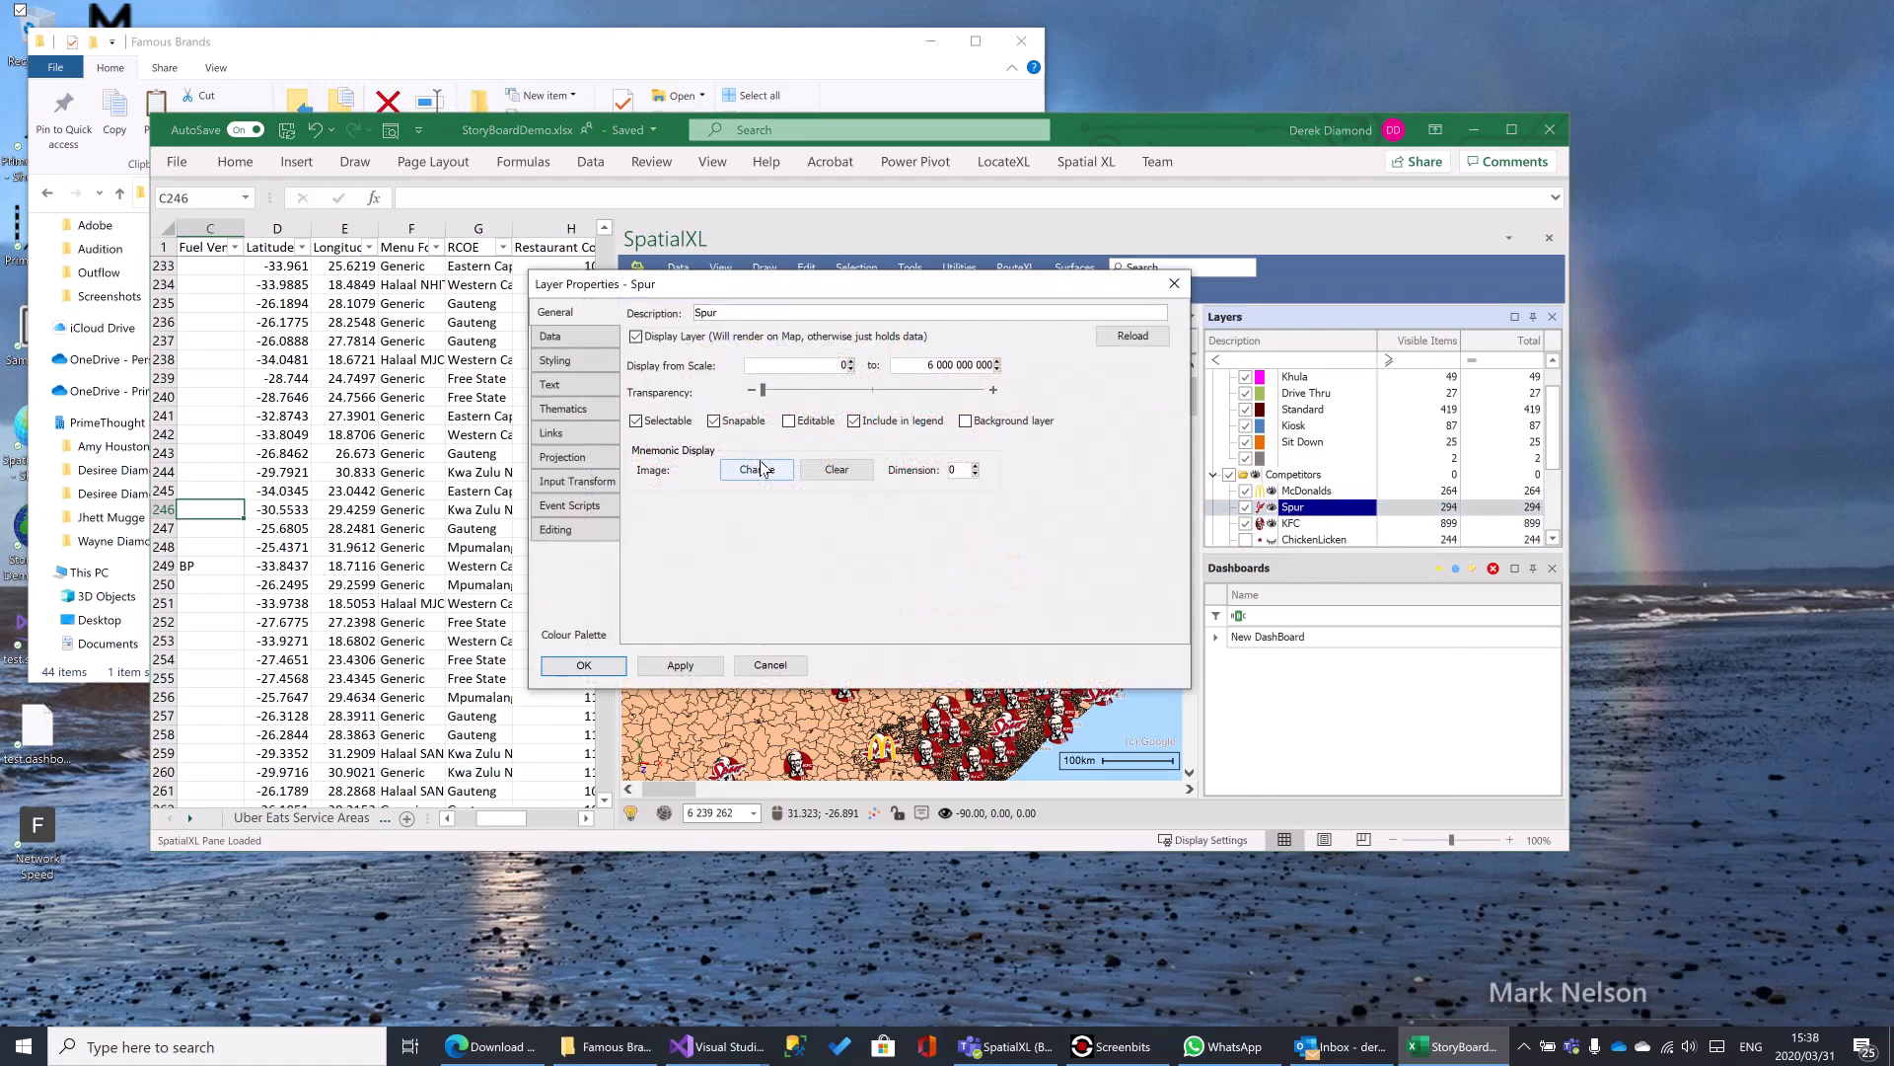
pyautogui.click(567, 361)
pyautogui.click(725, 316)
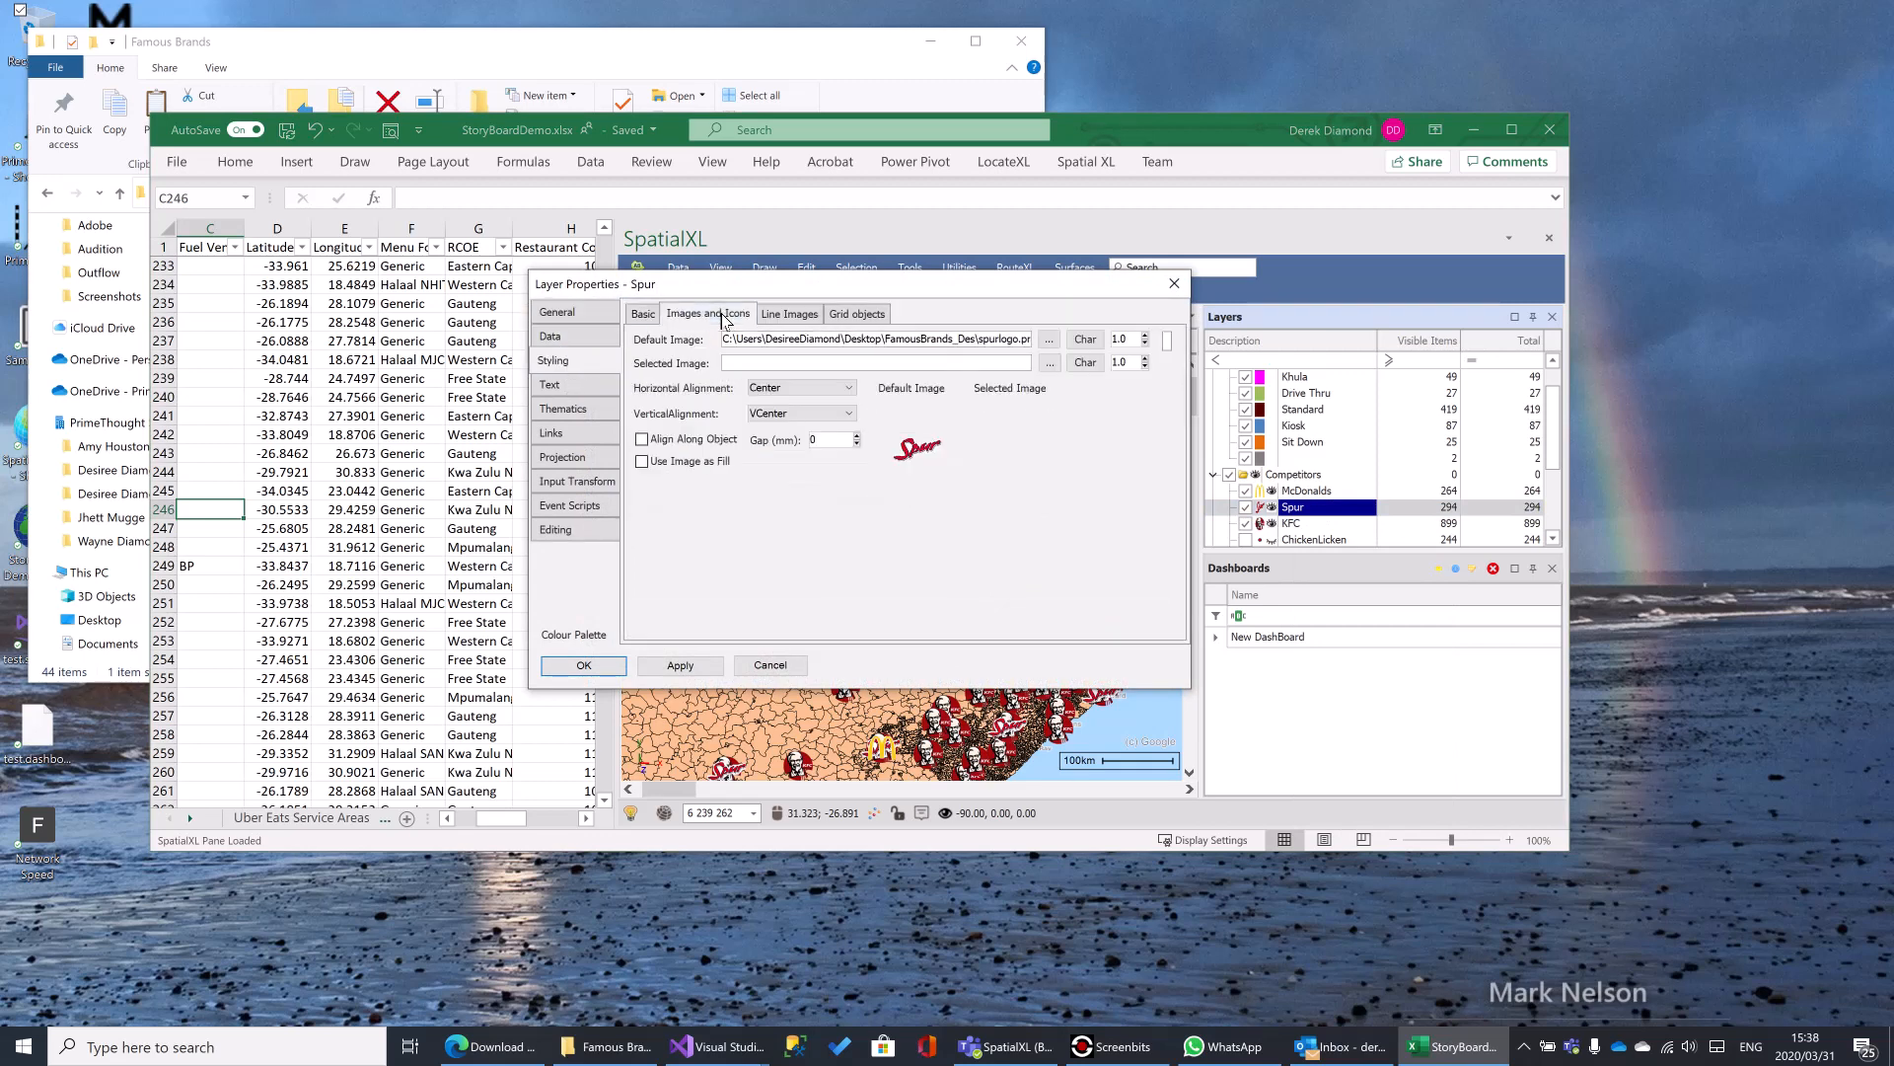
# - Search the Data folder for *.svg files and choose Dominos.svg as the Spur layer's default image
pyautogui.click(1049, 341)
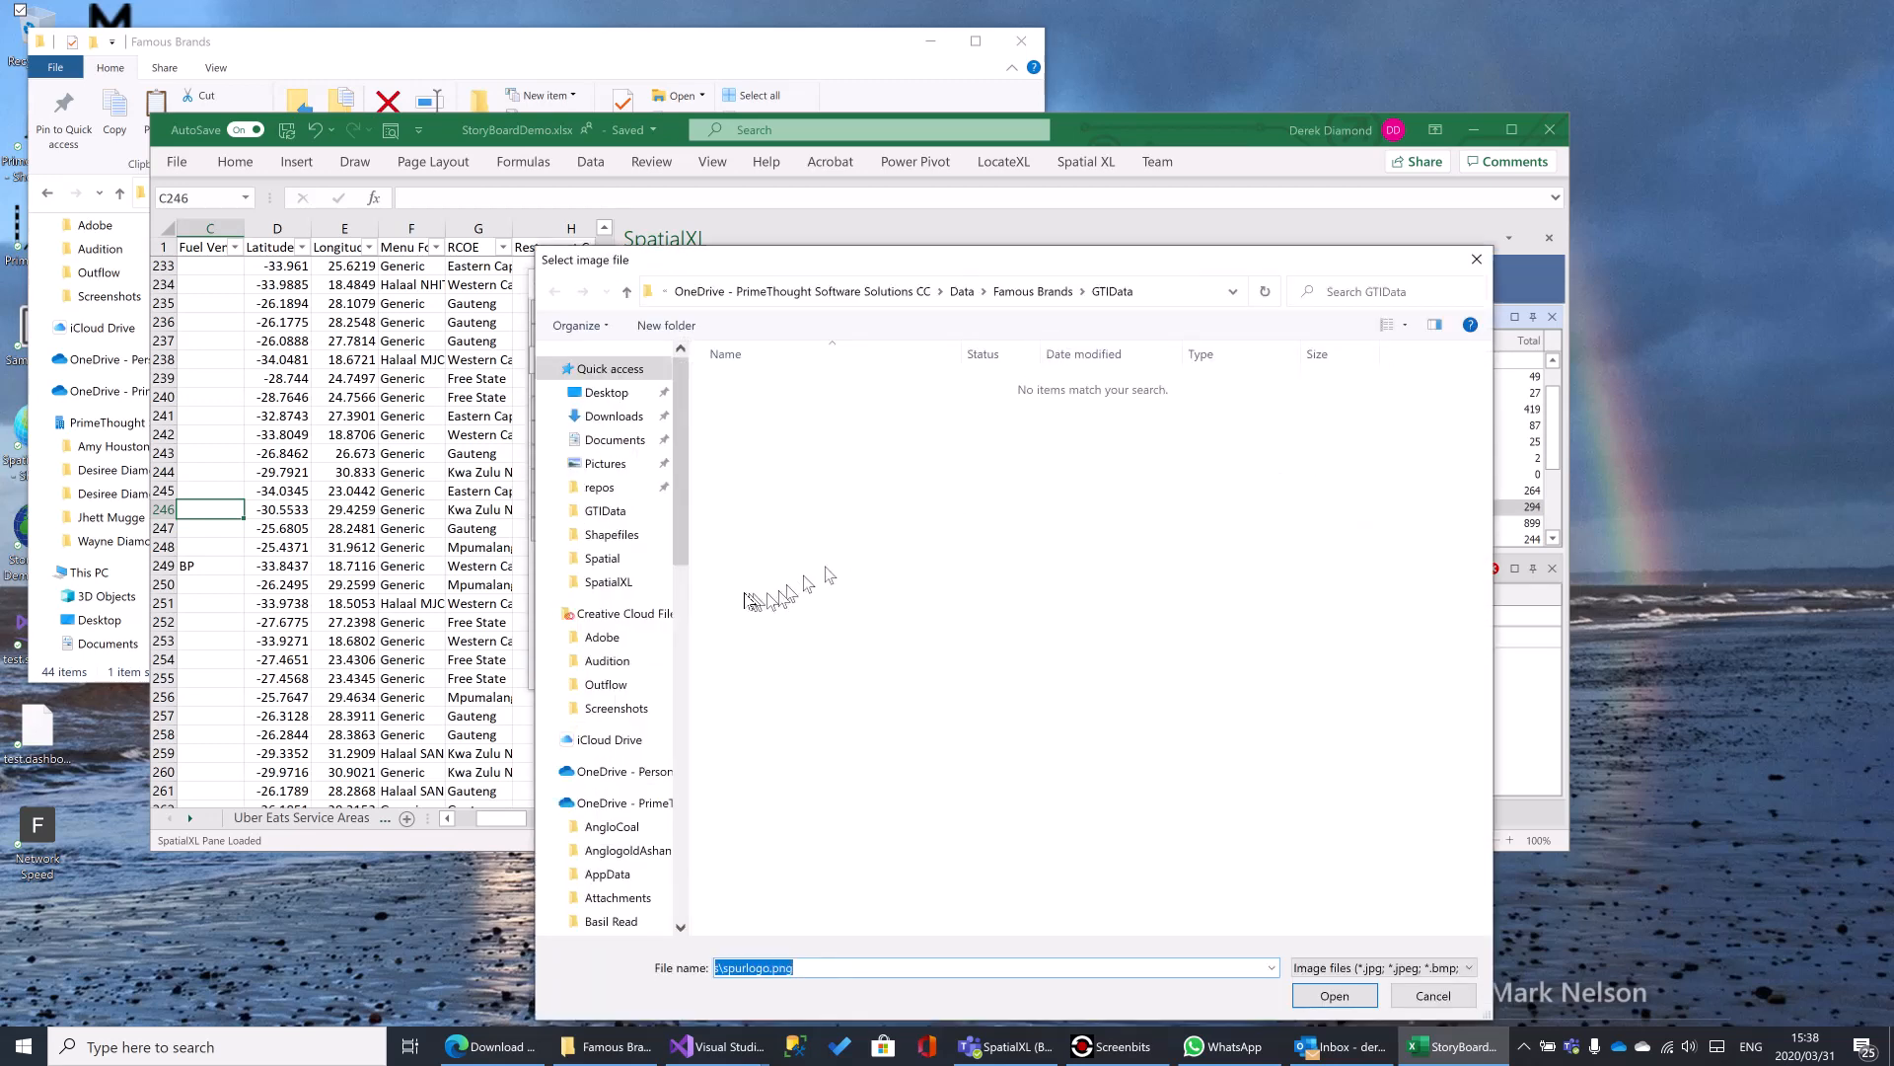
pyautogui.click(963, 291)
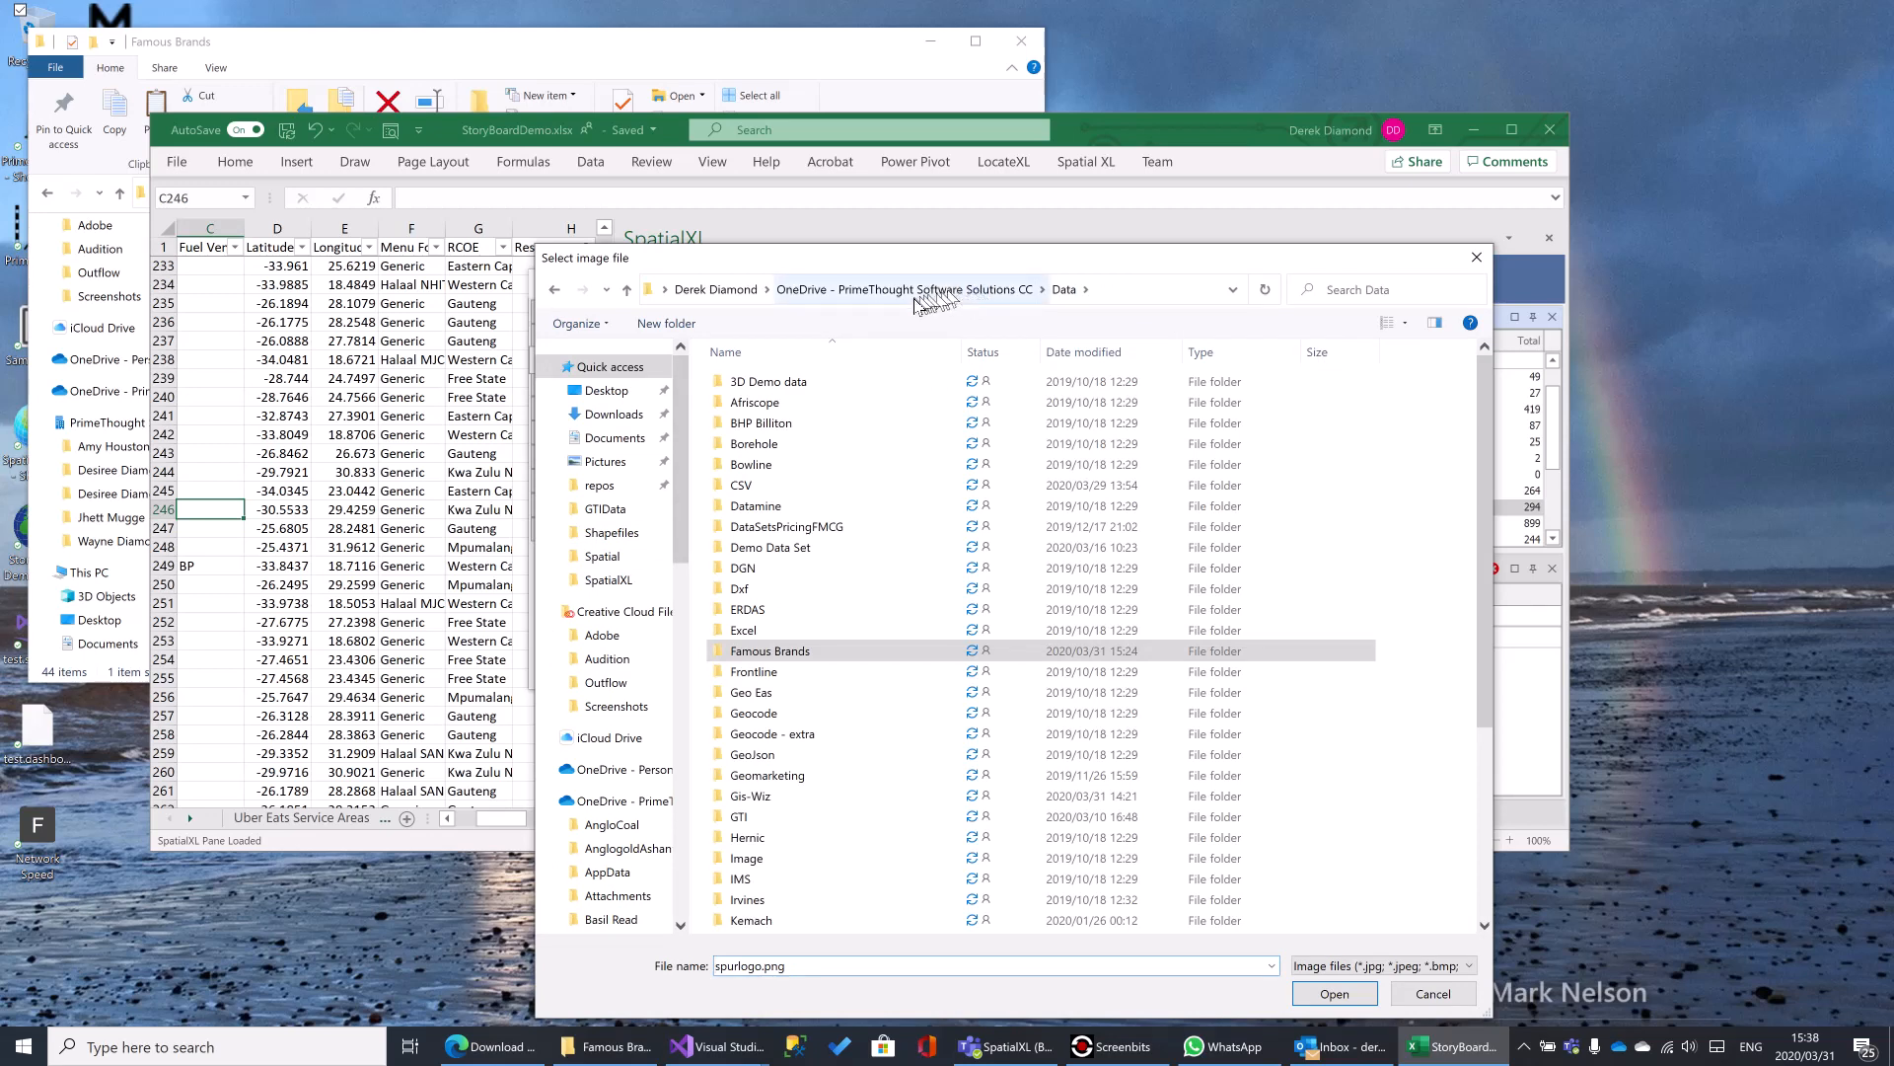
pyautogui.click(1335, 293)
pyautogui.write('*.svg')
pyautogui.click(1343, 322)
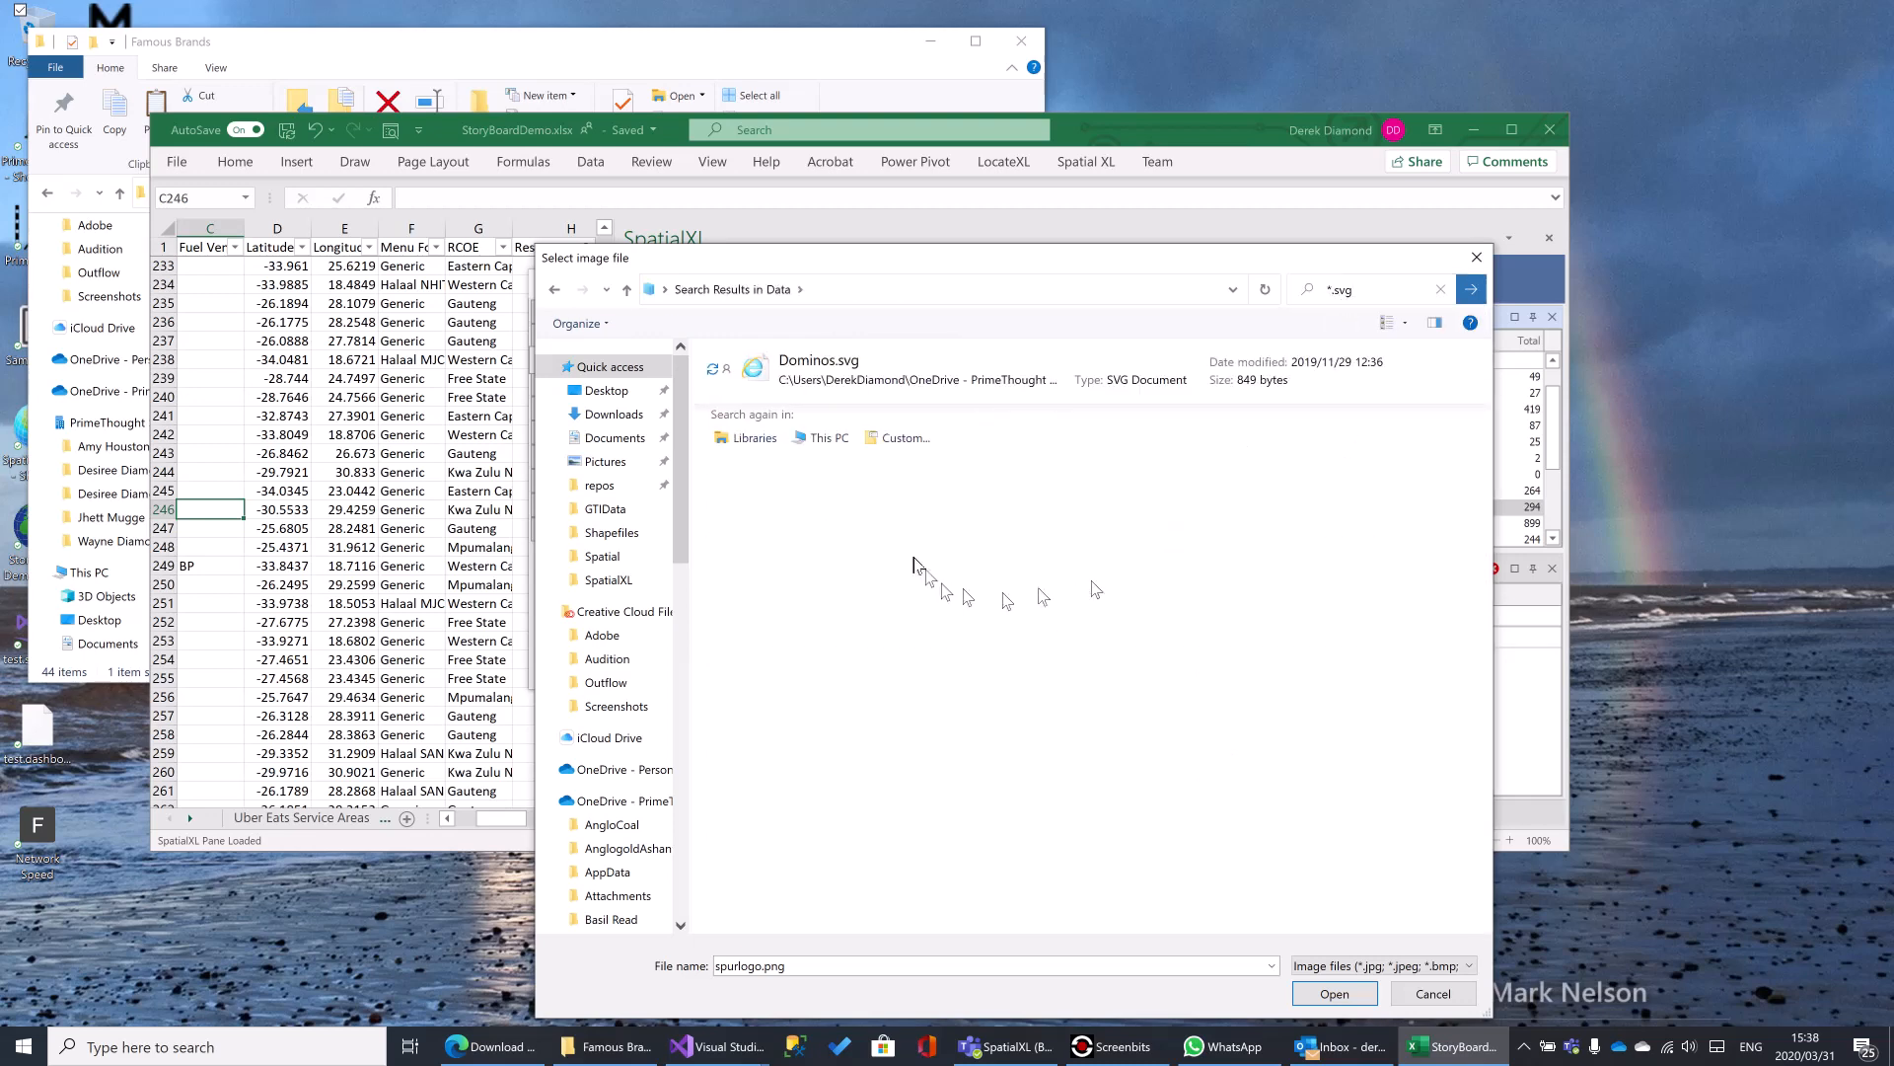
pyautogui.click(815, 368)
pyautogui.click(1339, 998)
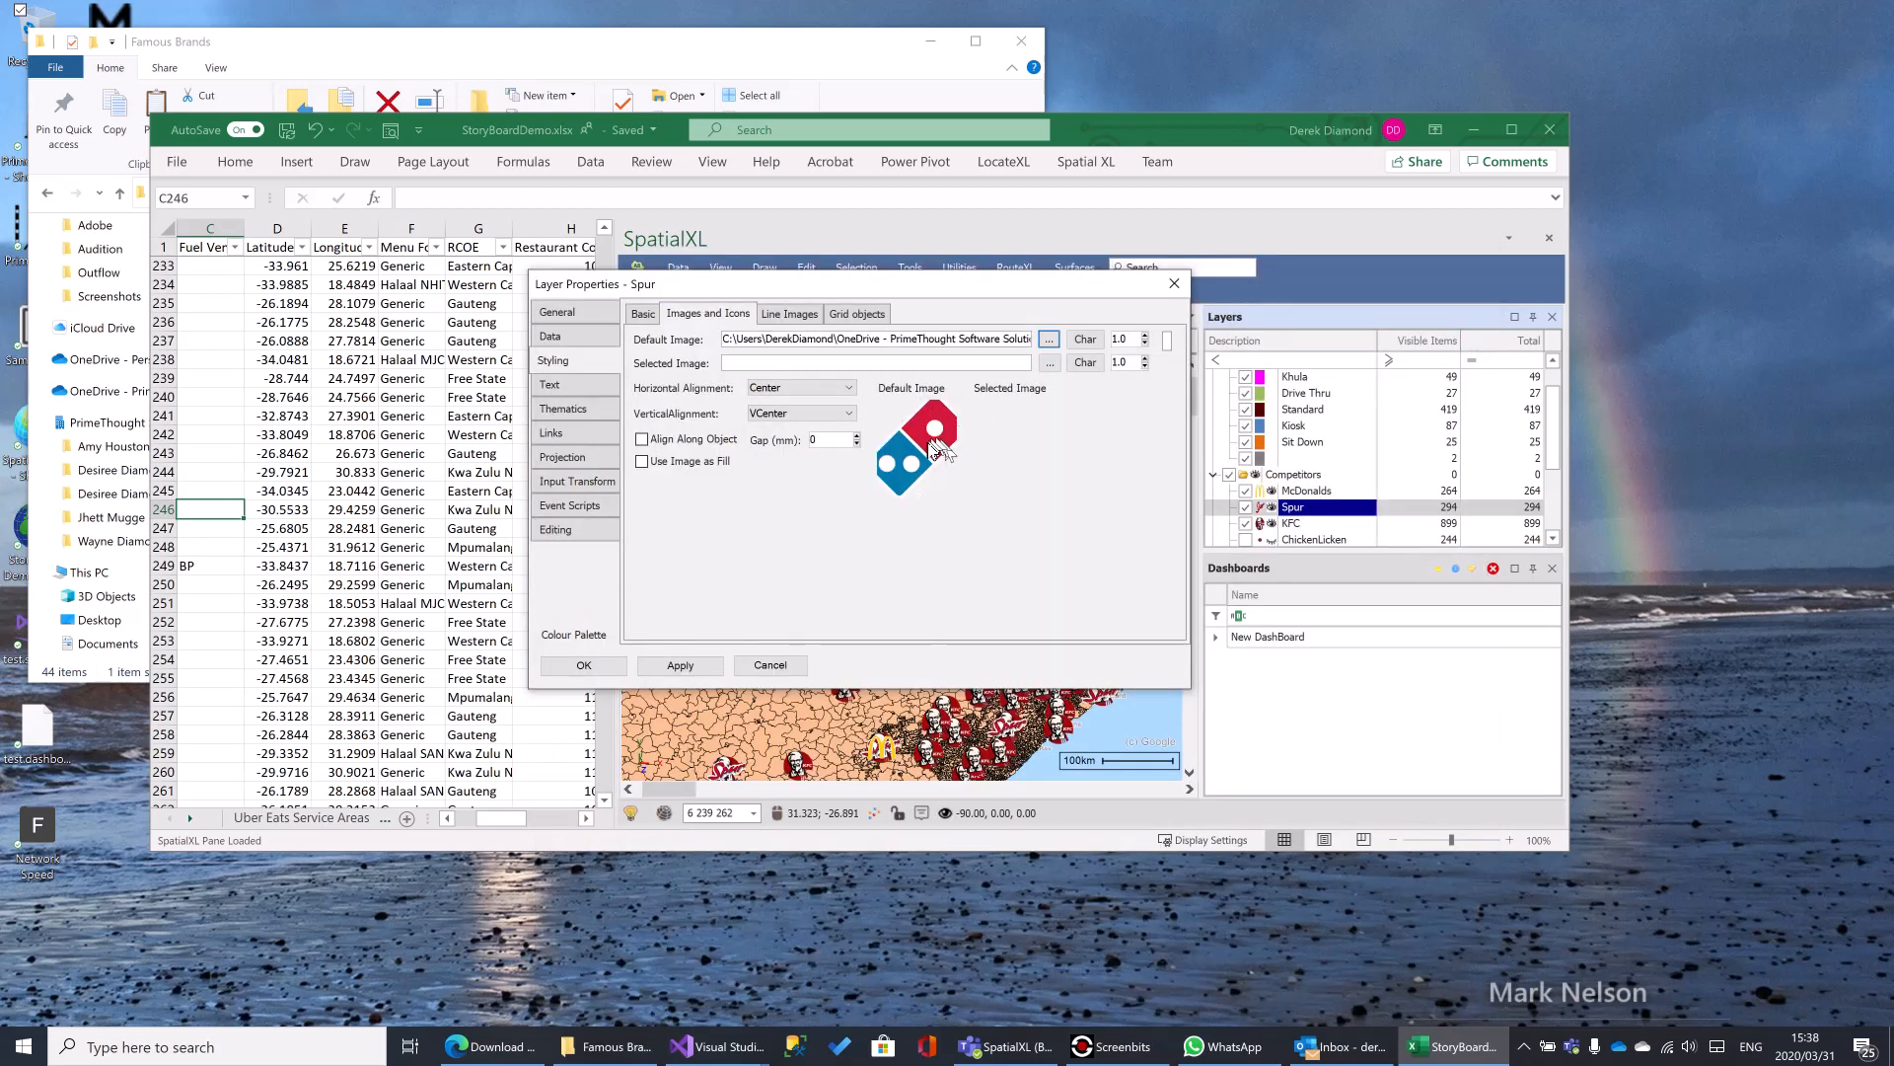
# - Apply the Dominos image to the Spur layer with the properties dialog moved off the map, and reduce its default image size to 0.5
pyautogui.moveTo(918, 286); pyautogui.dragTo(655, 209)
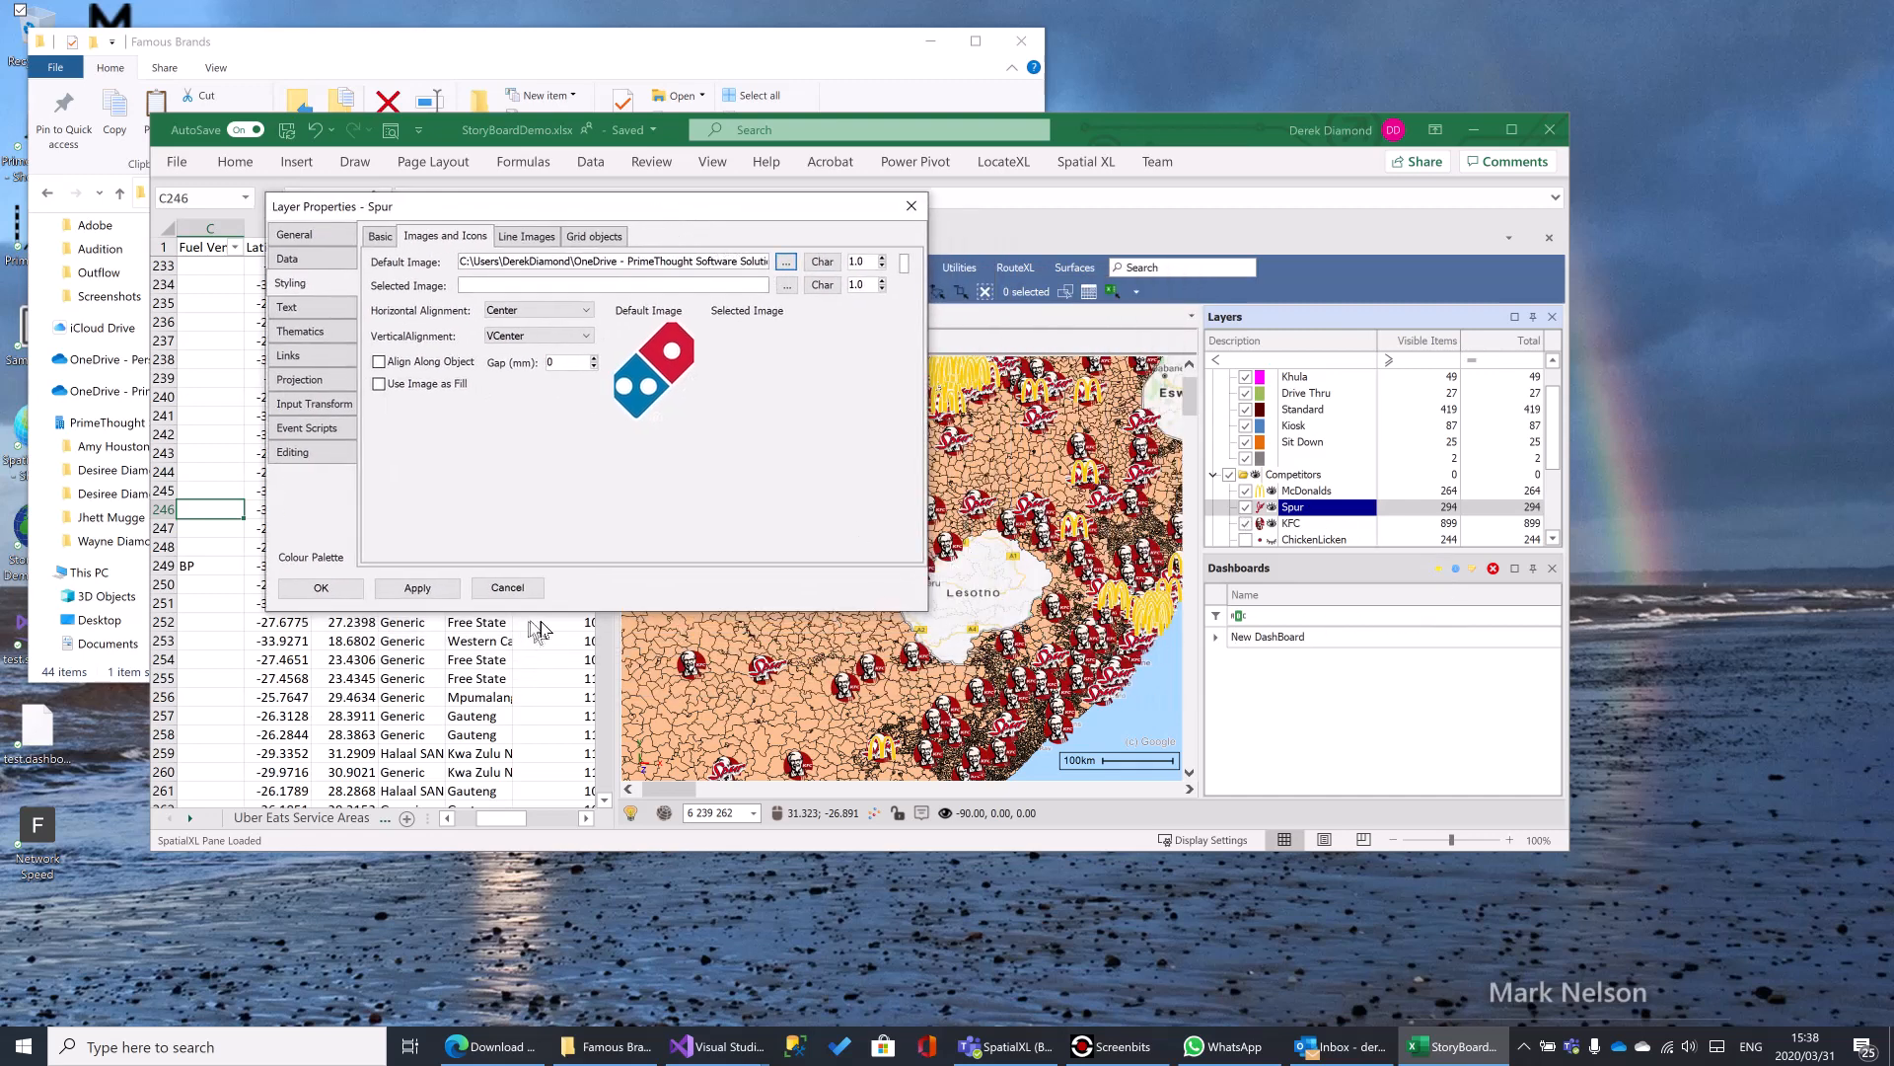
pyautogui.click(405, 588)
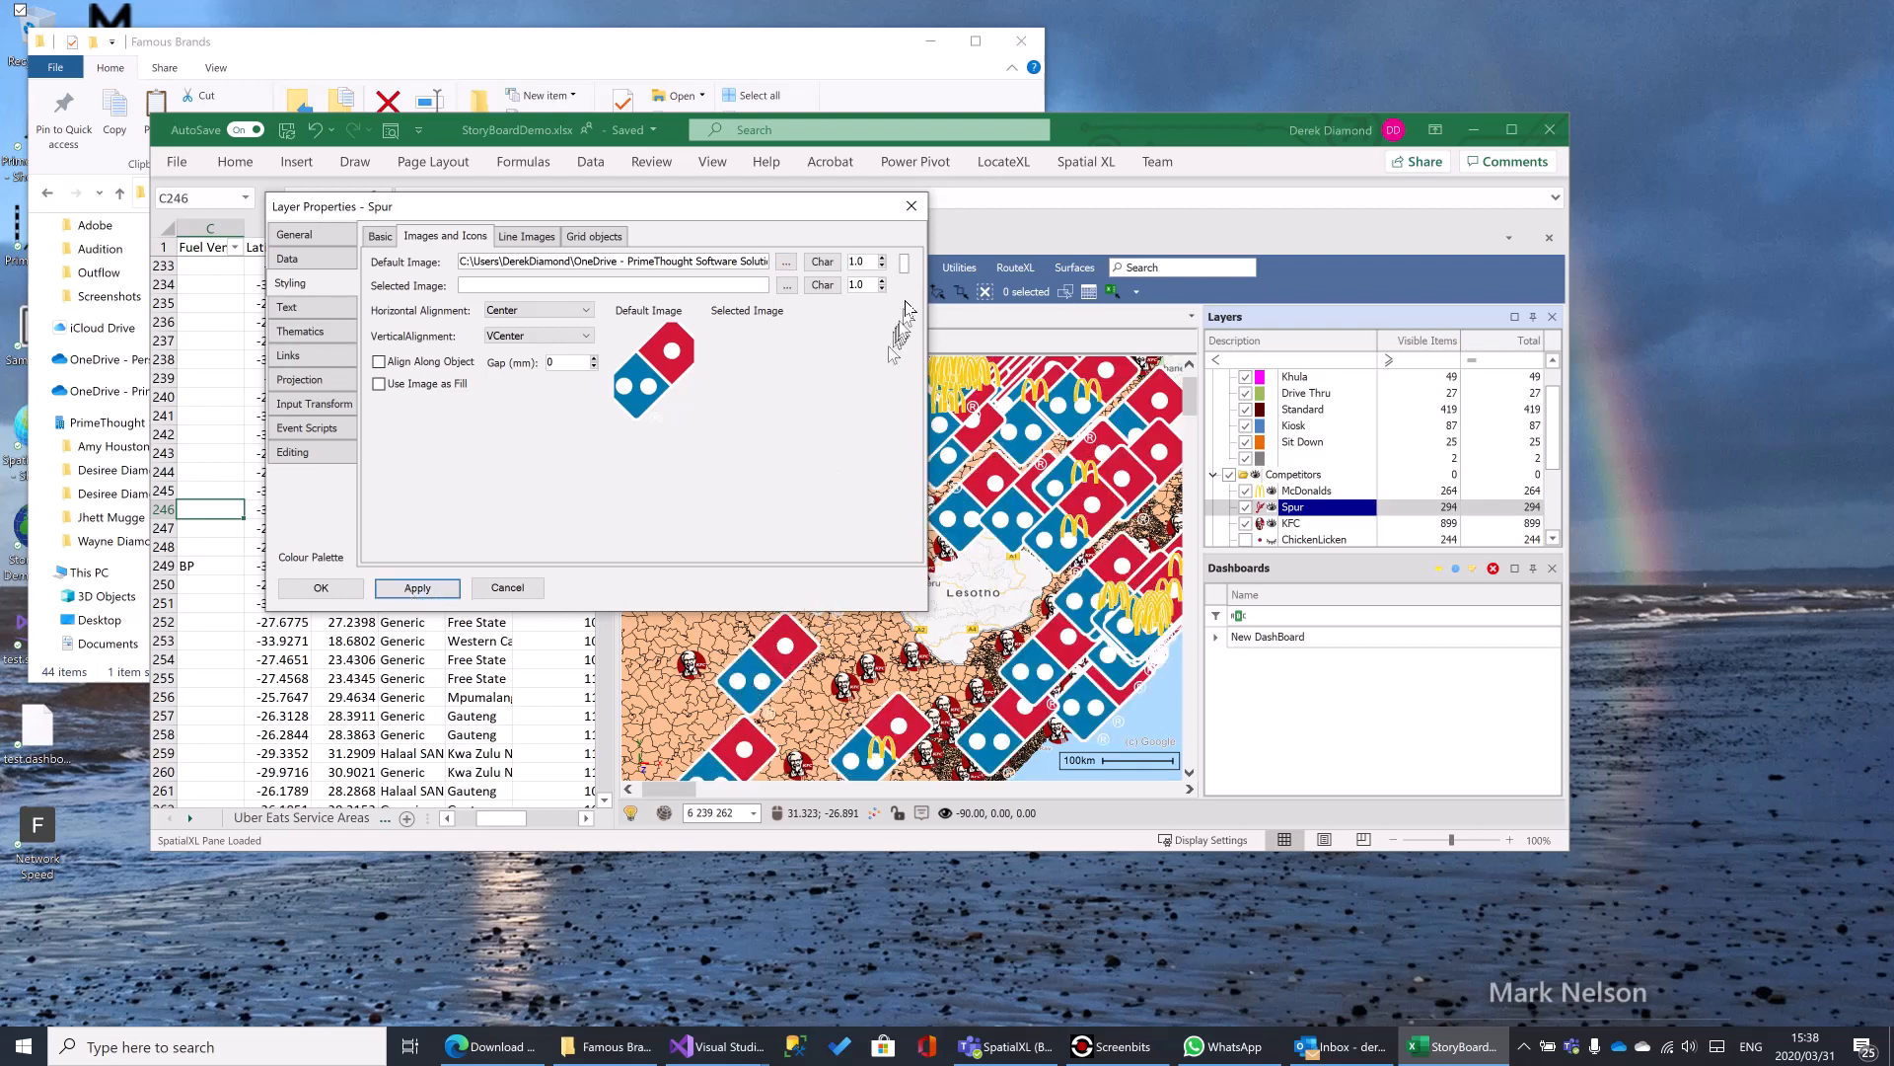
pyautogui.click(883, 266)
pyautogui.click(883, 266)
pyautogui.click(883, 265)
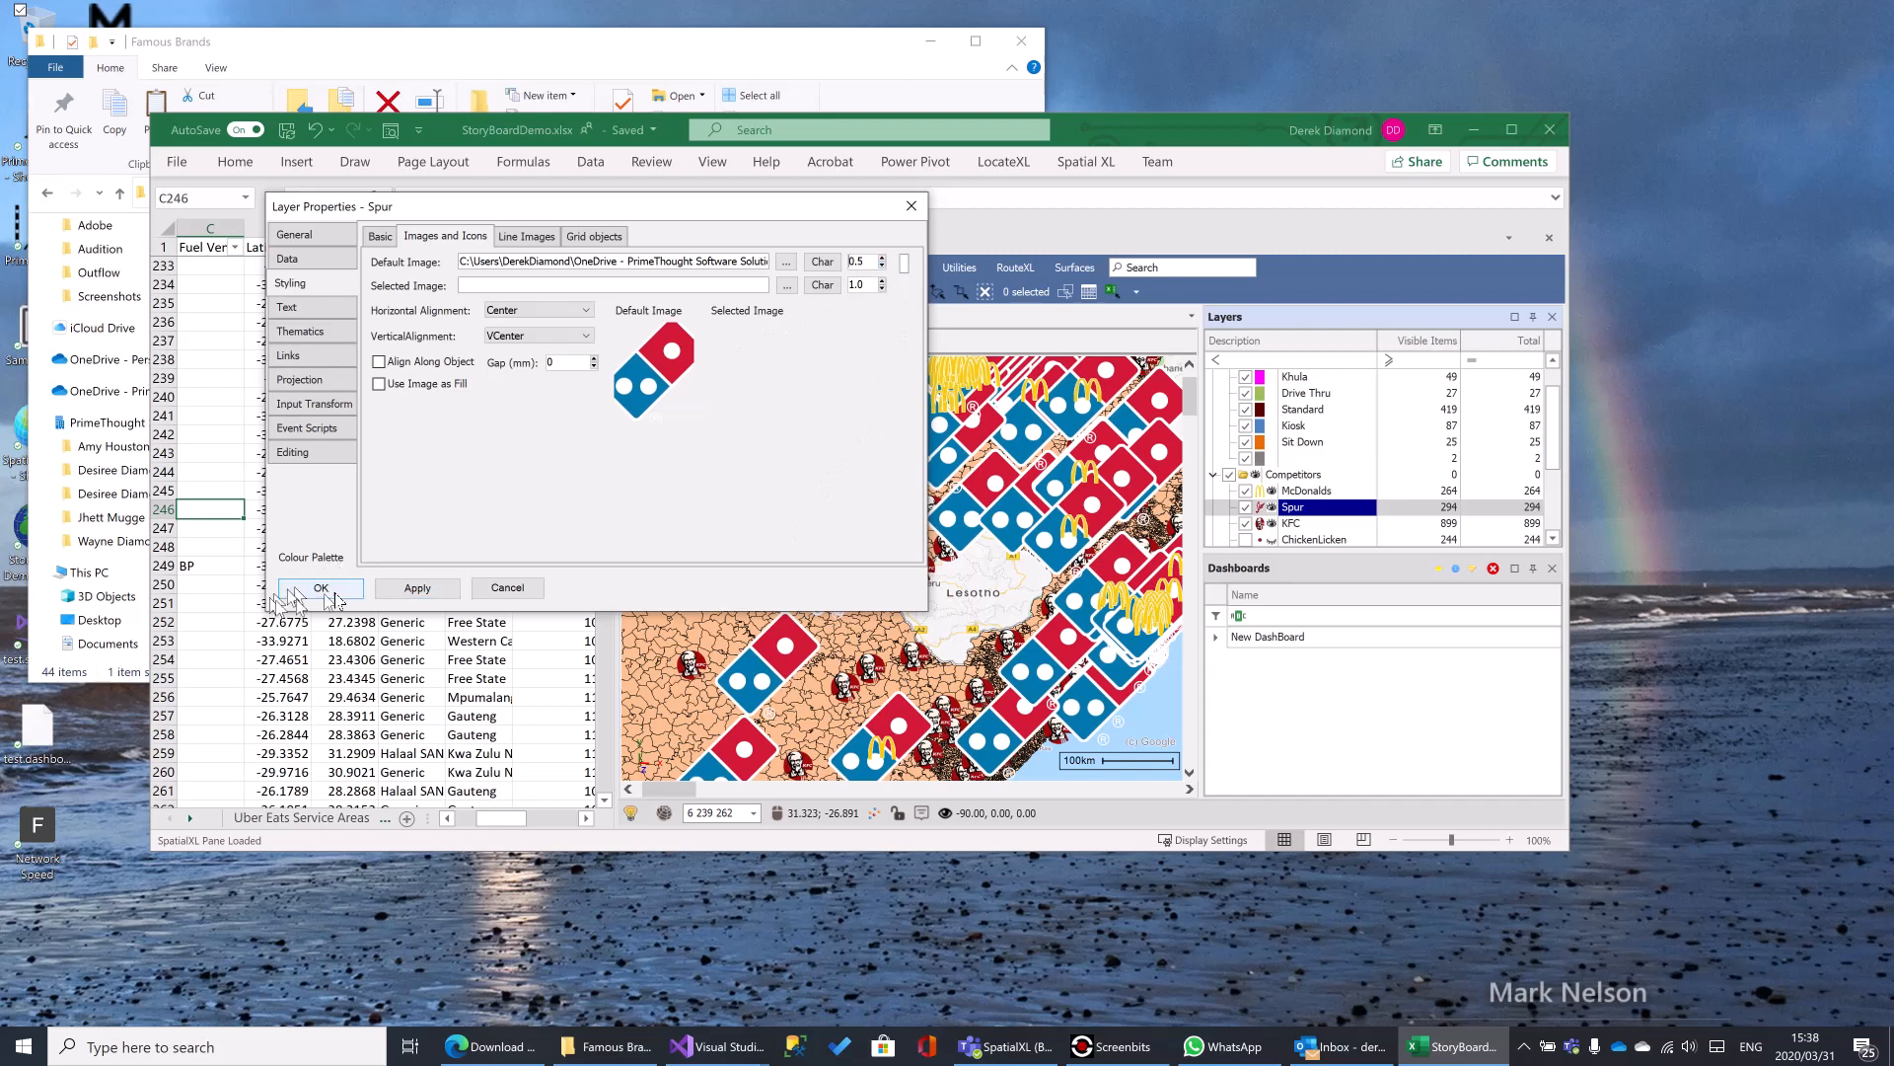
pyautogui.click(416, 588)
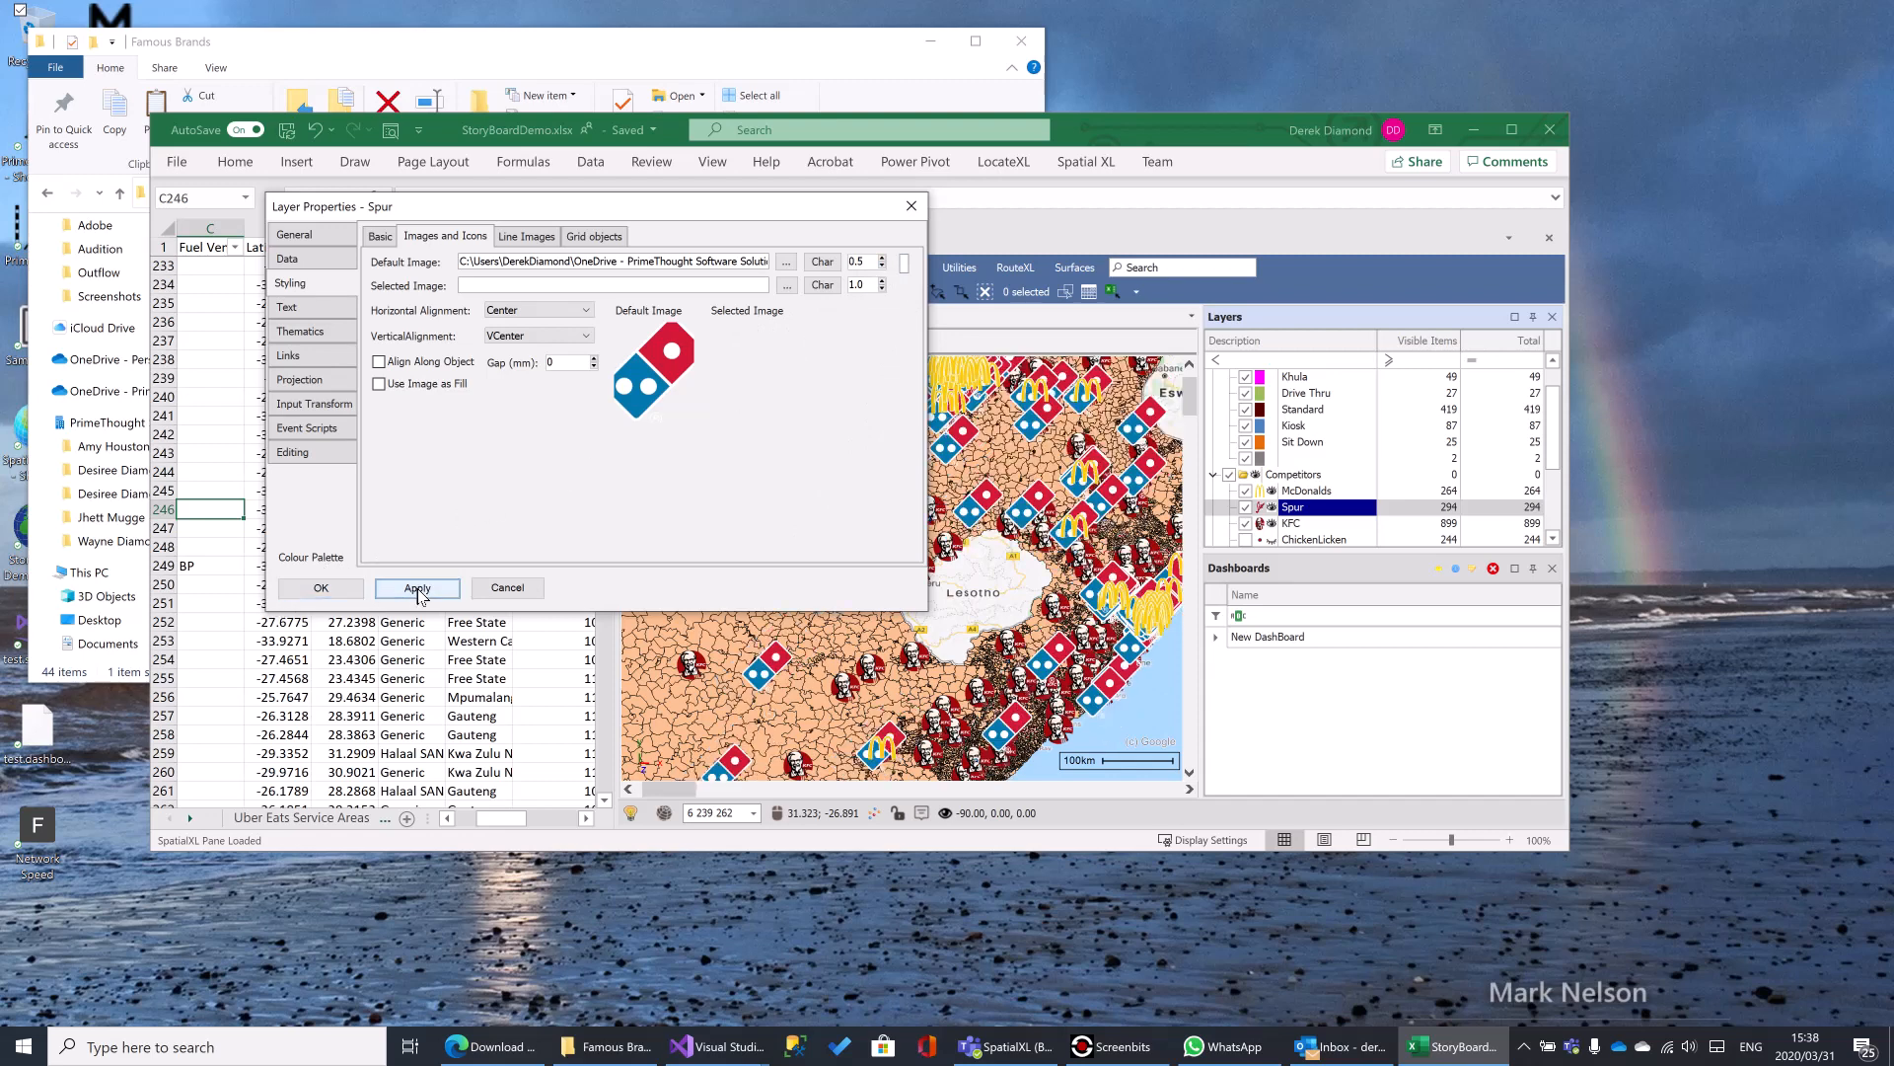
# - Set the Spur layer's default image size to 0.3, check the image path, accept the properties and inspect the icons on the map
pyautogui.click(882, 267)
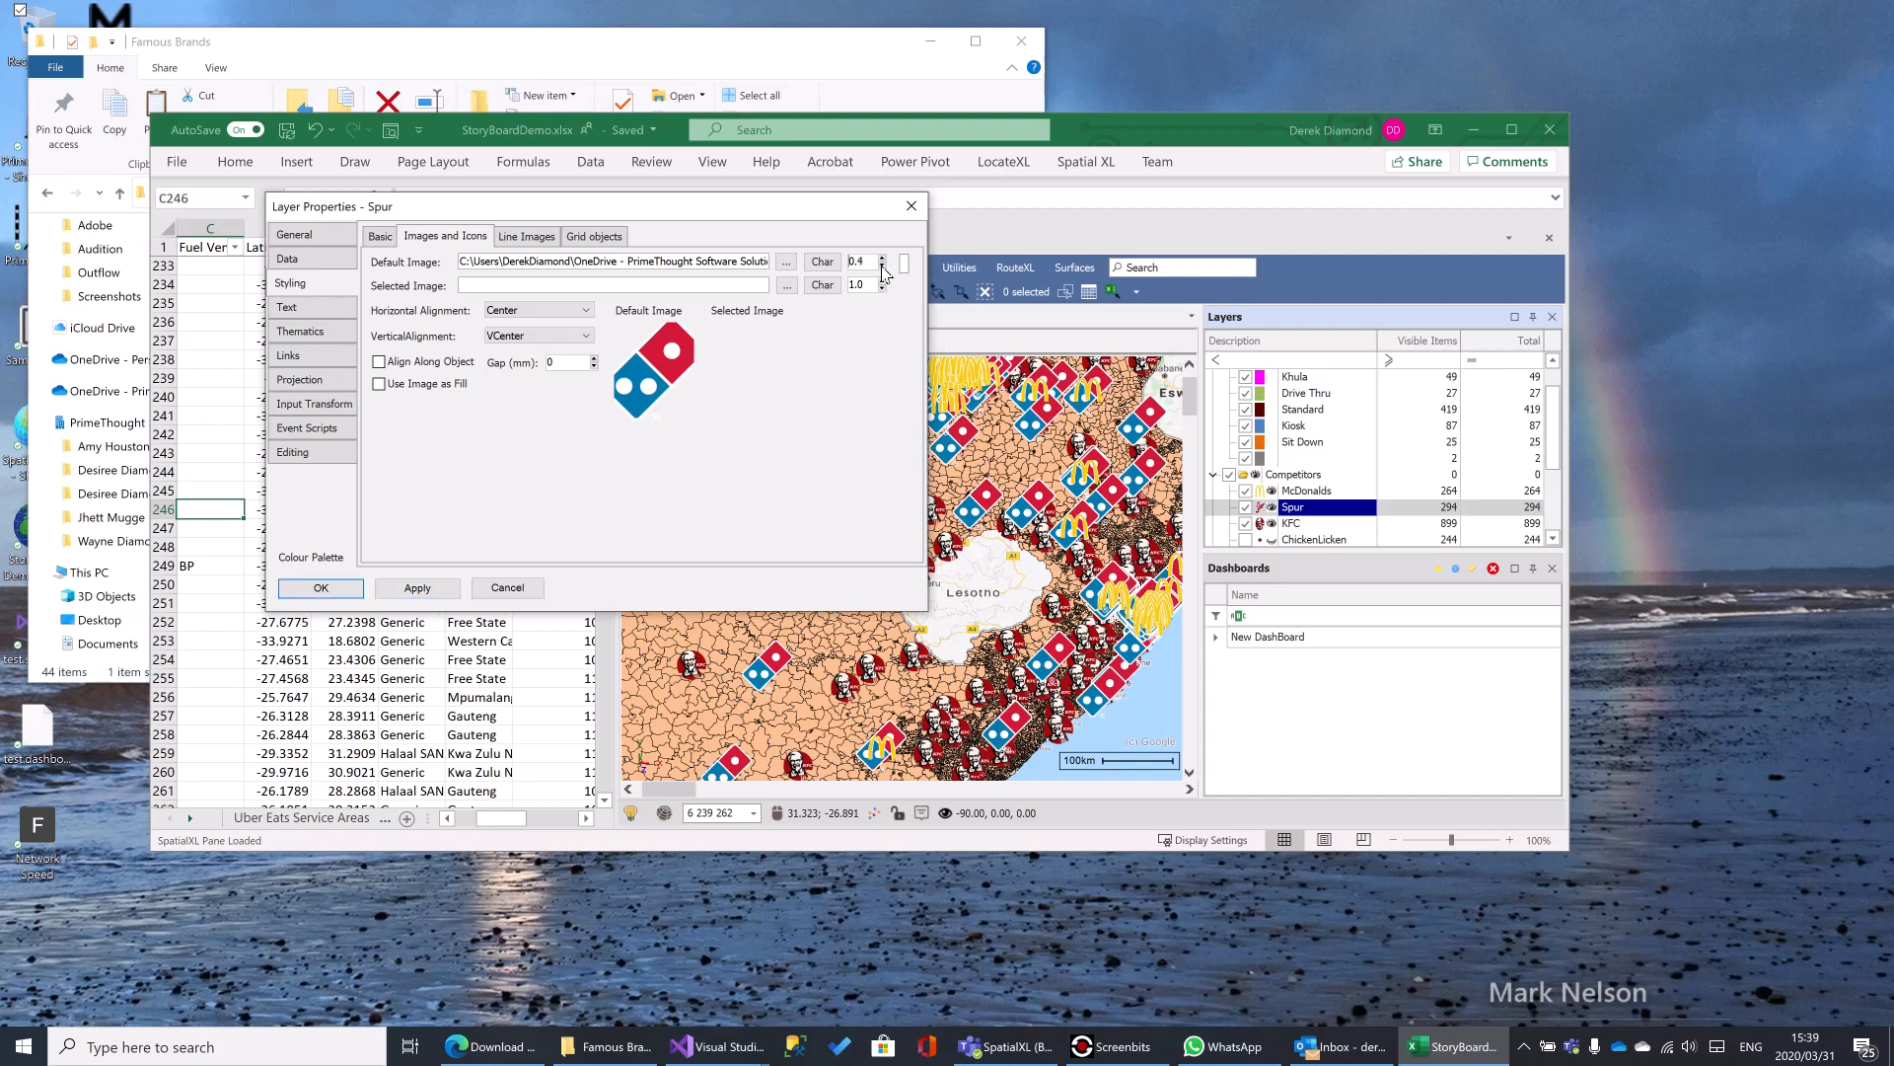
pyautogui.click(418, 589)
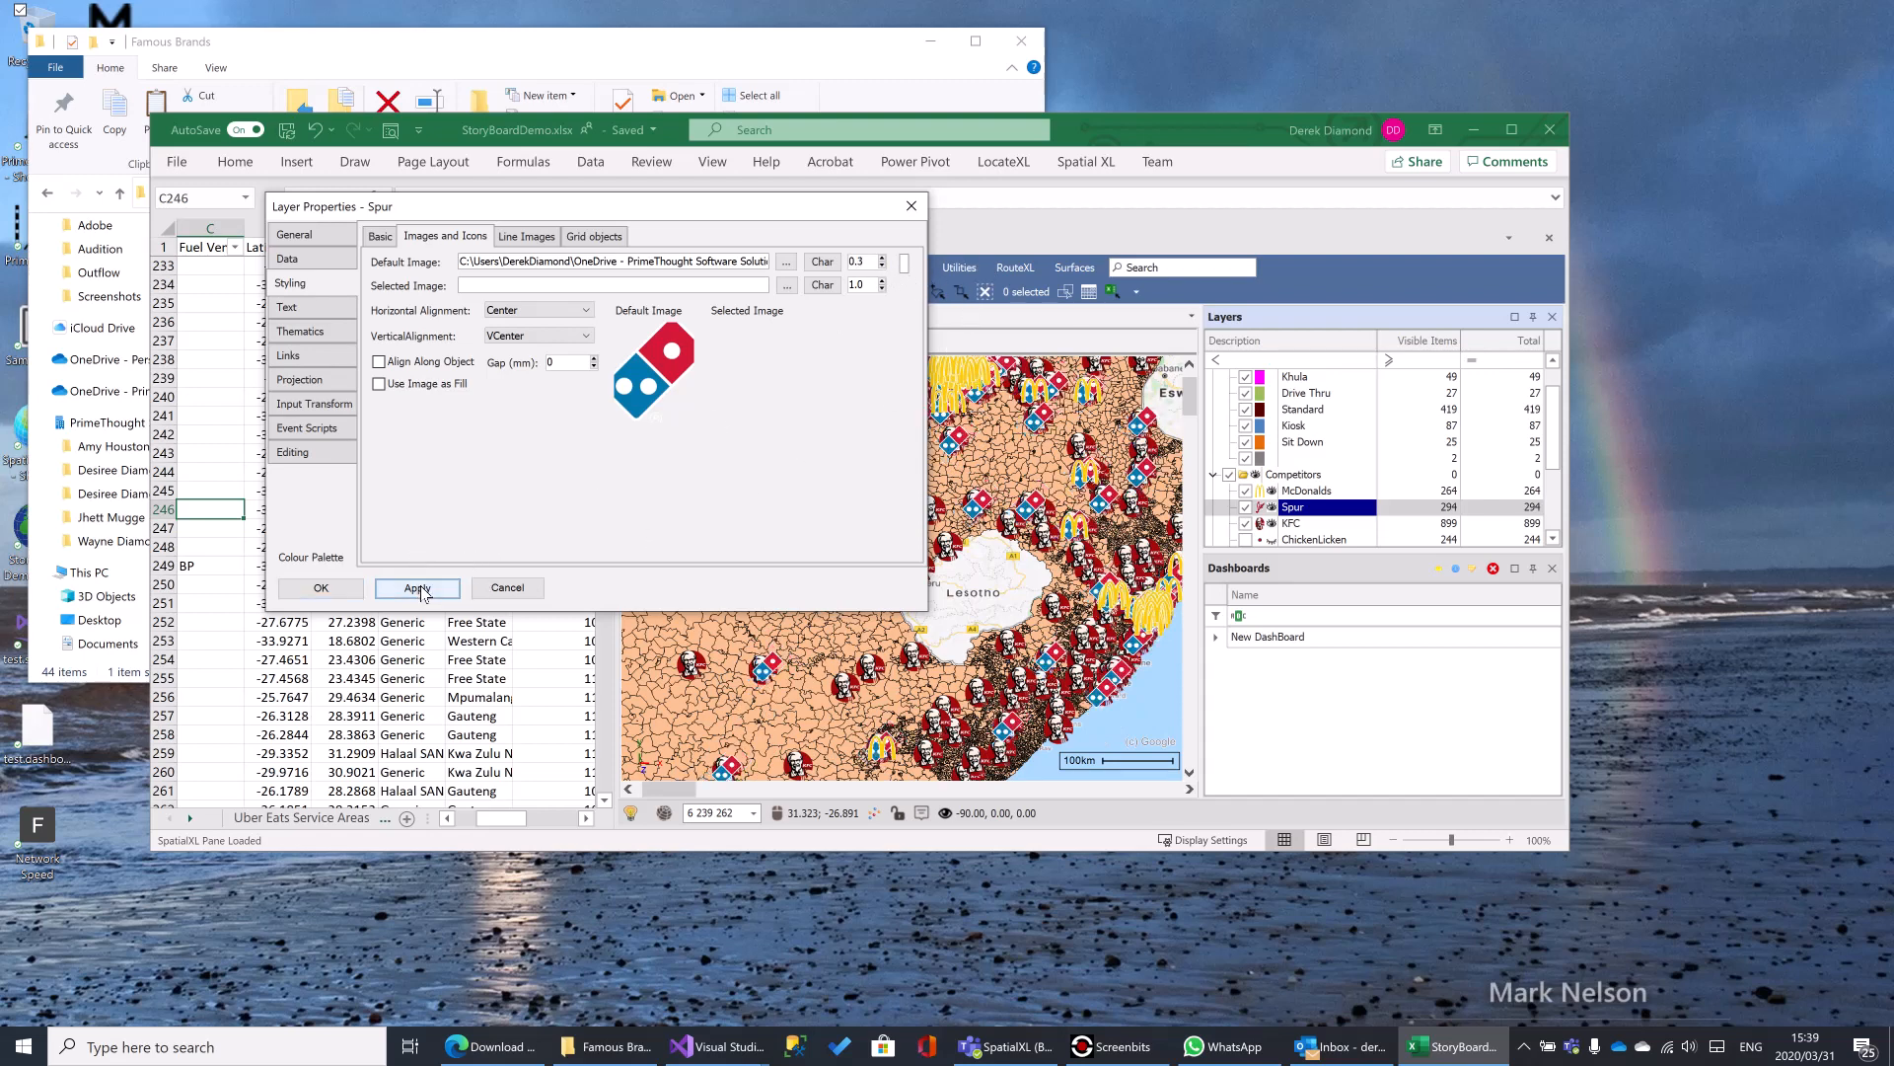
pyautogui.moveTo(679, 261); pyautogui.dragTo(802, 272)
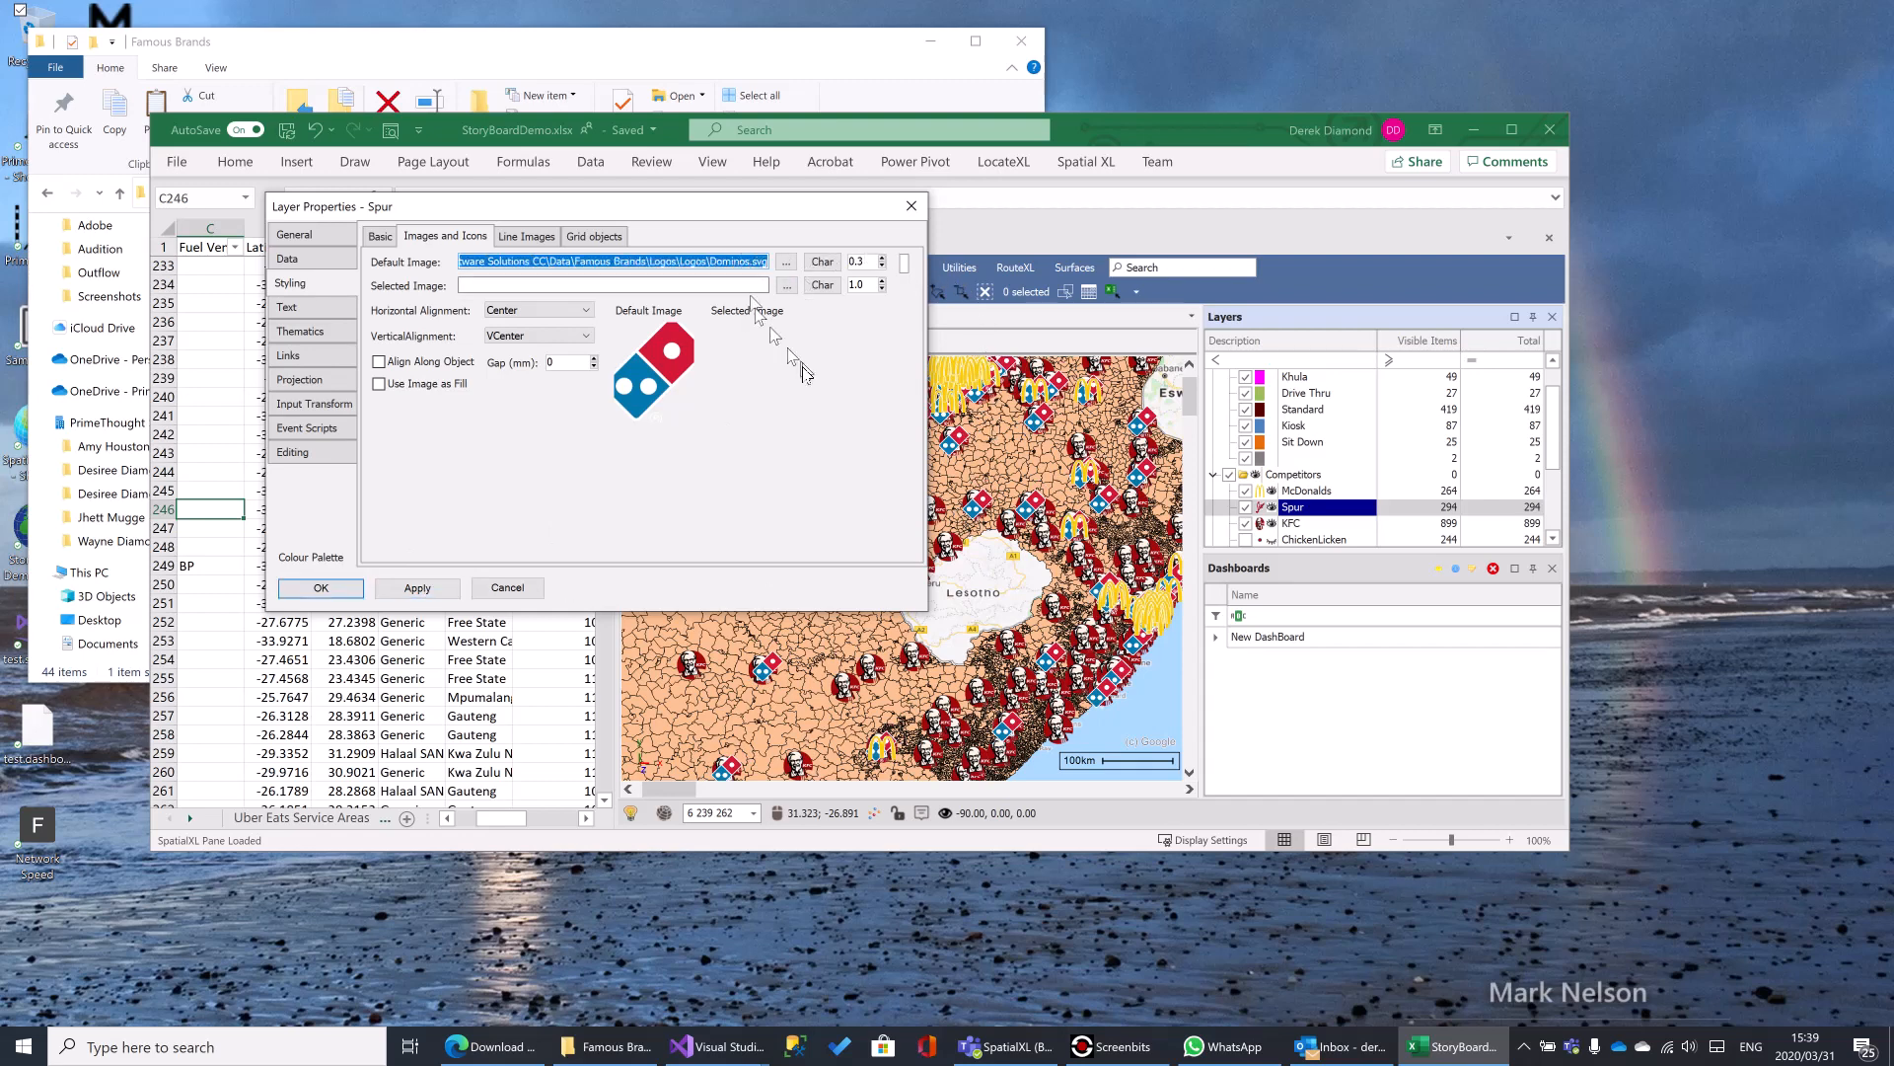
pyautogui.click(734, 264)
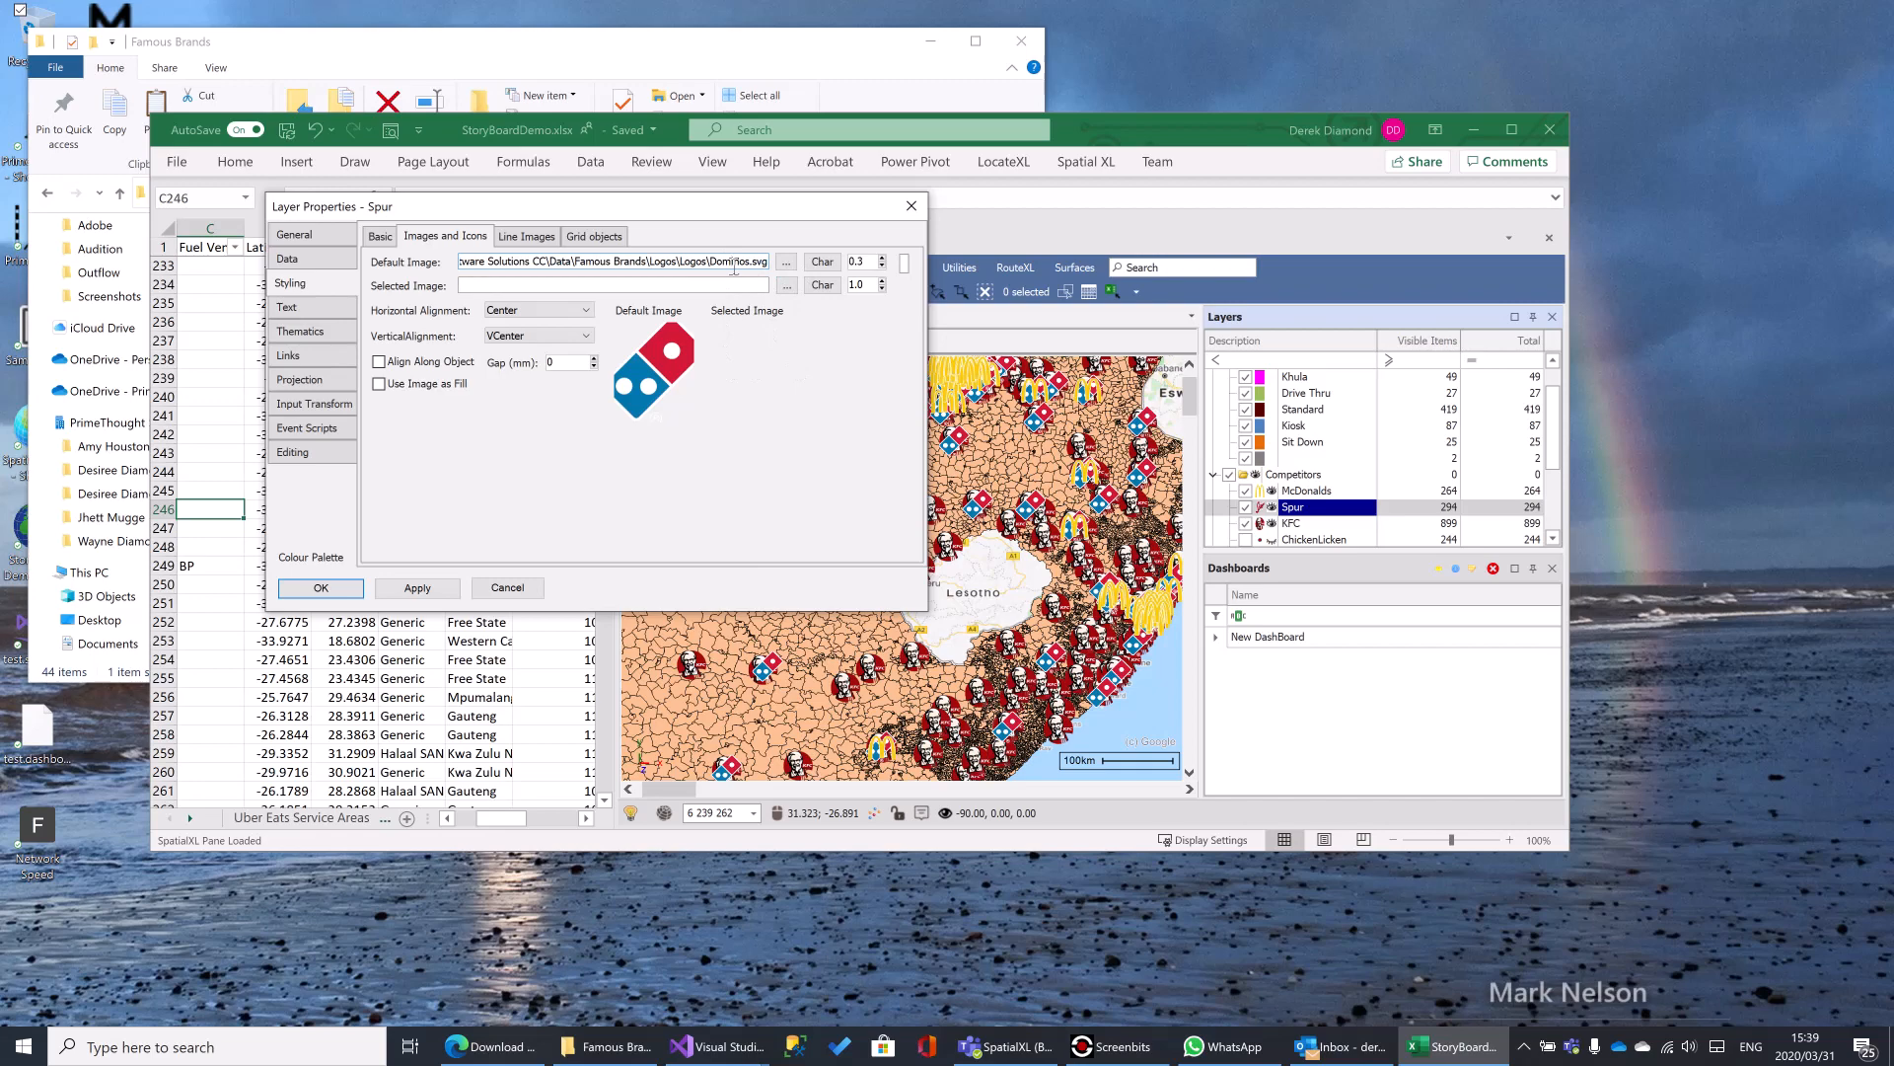
pyautogui.click(336, 591)
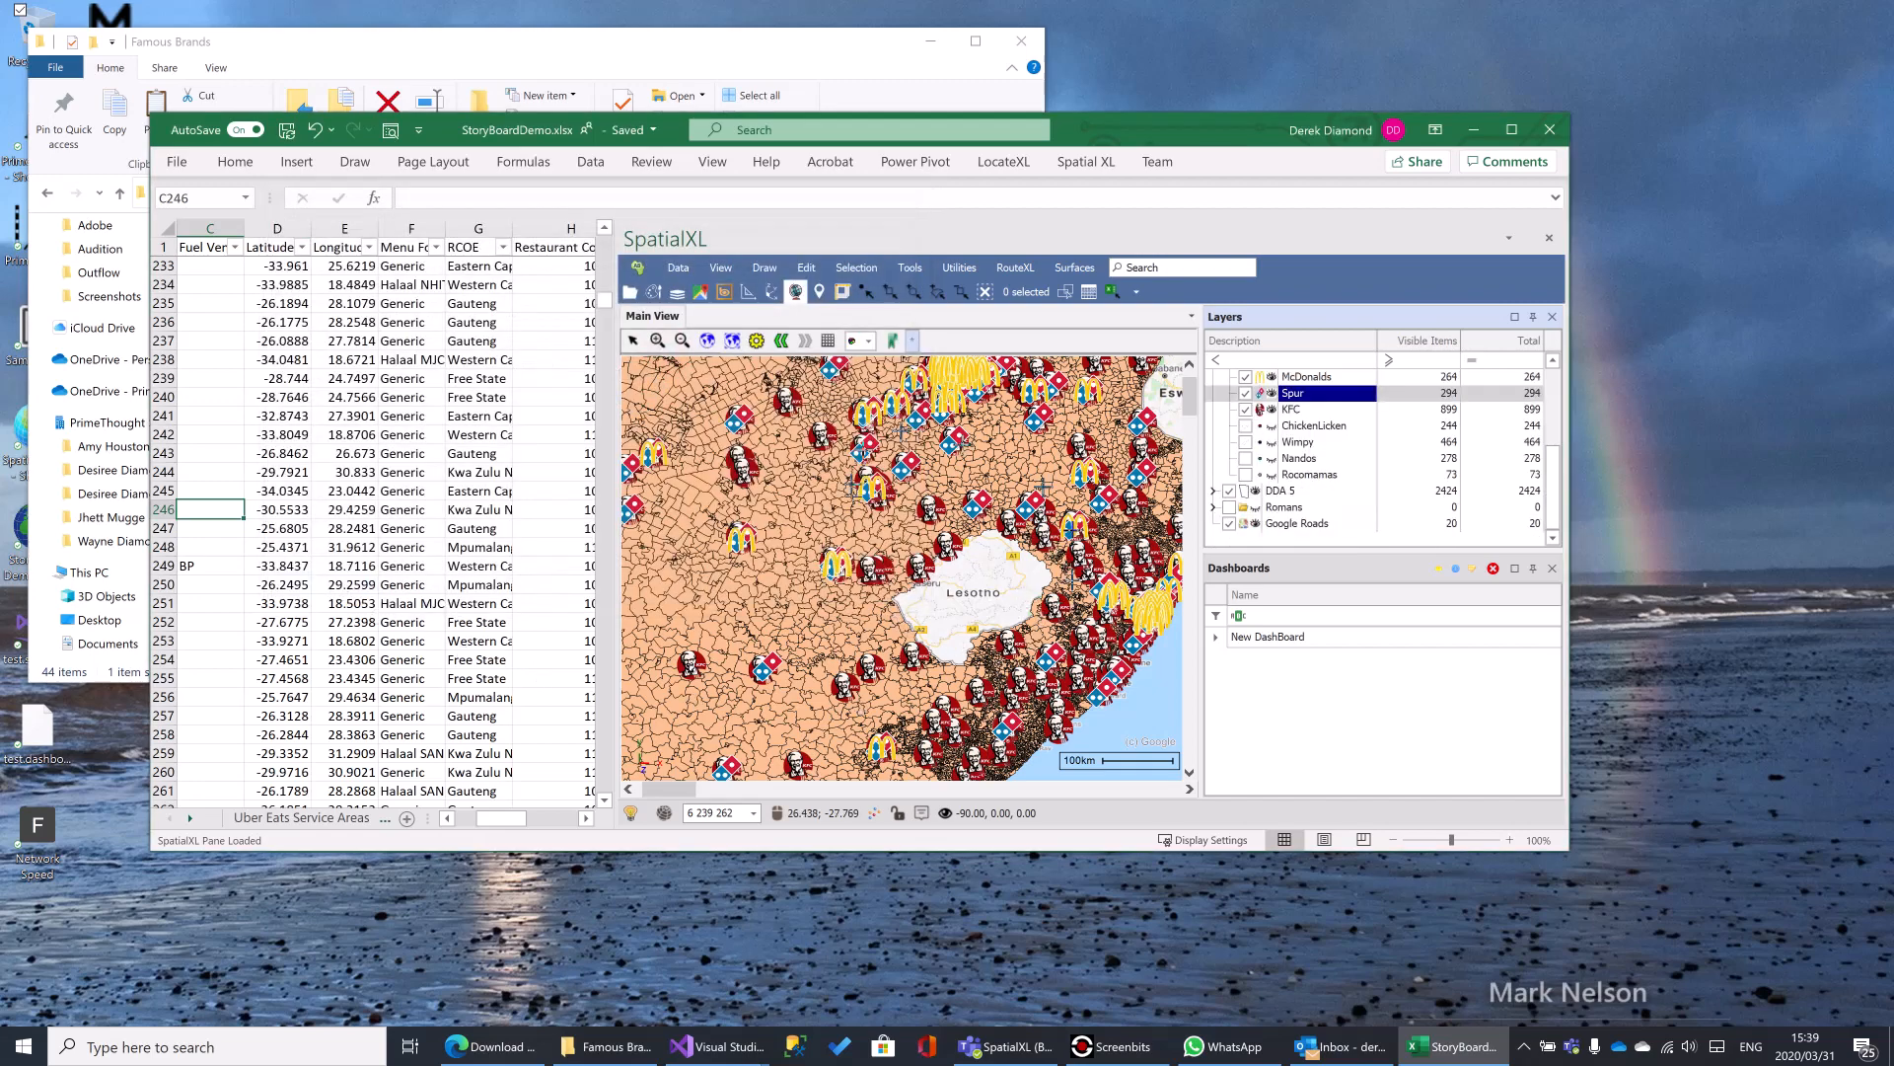
pyautogui.scroll(2, 1021, 510)
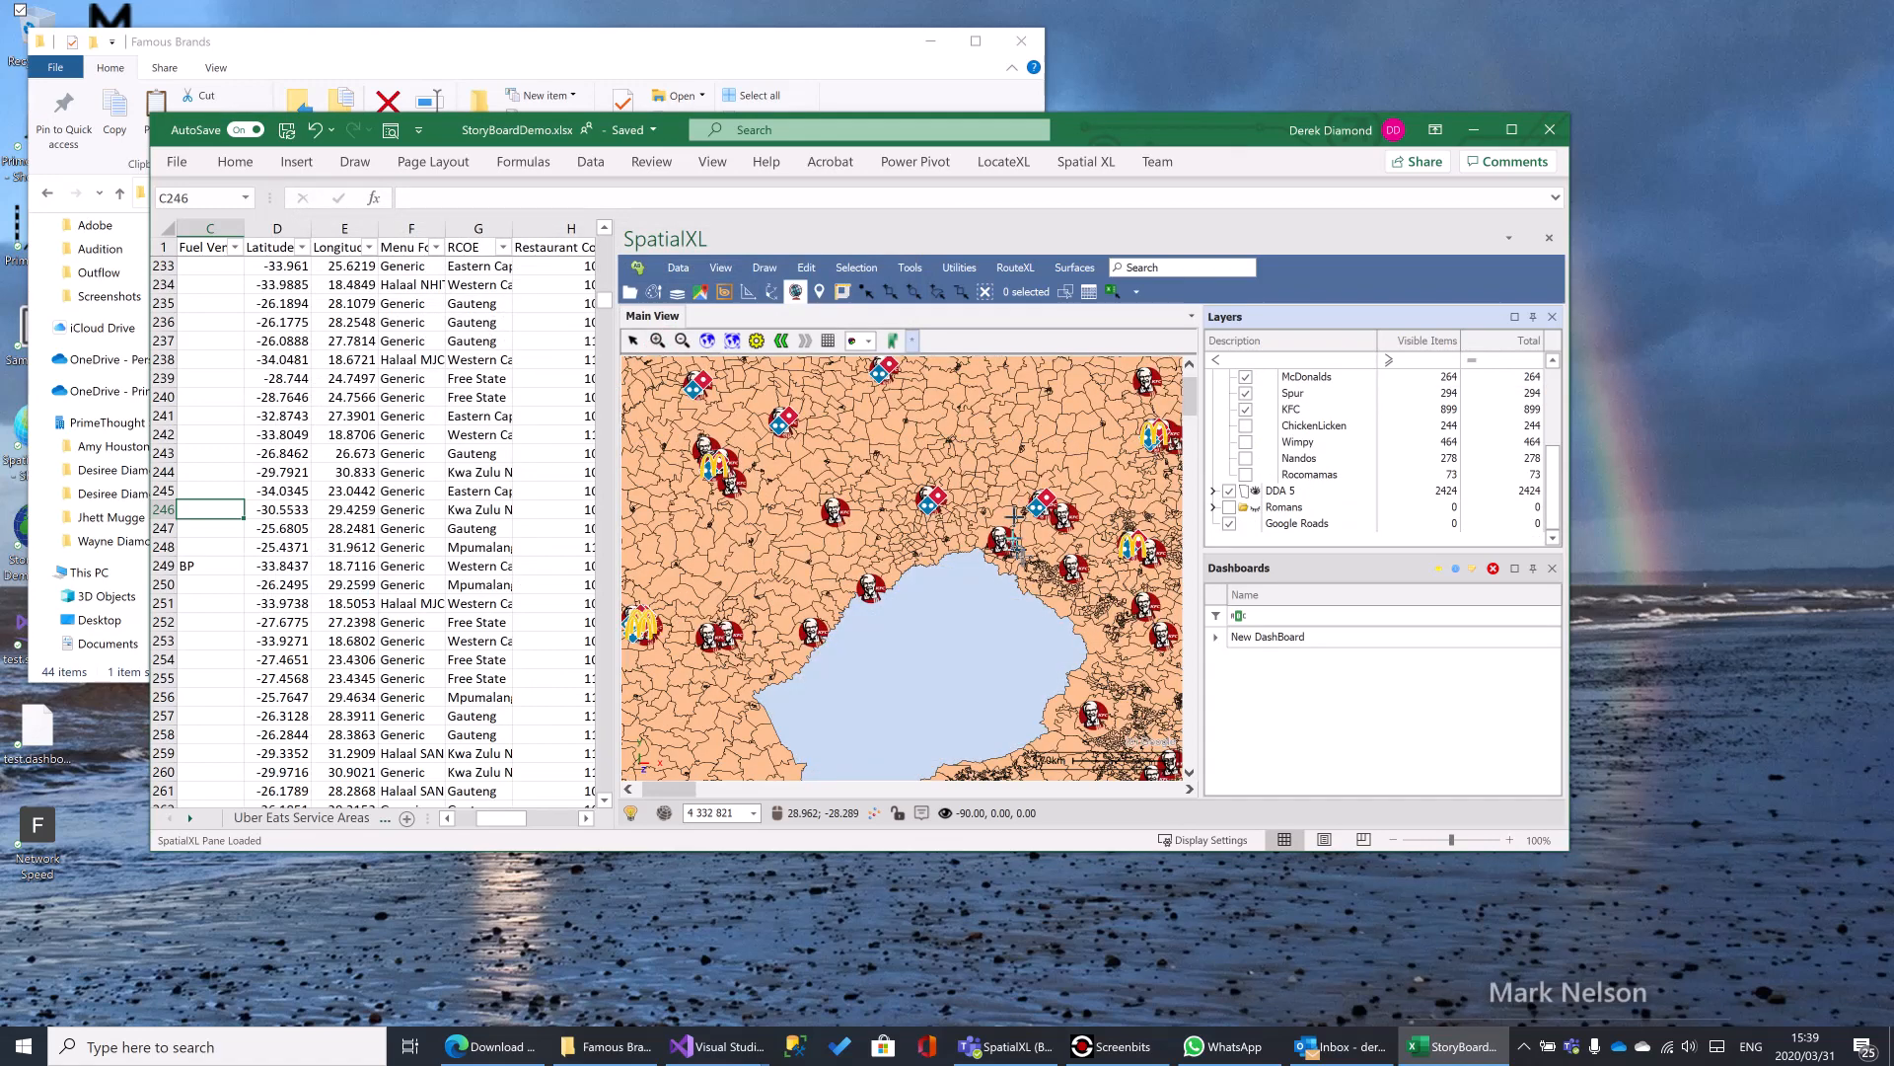
pyautogui.scroll(-1, 1014, 515)
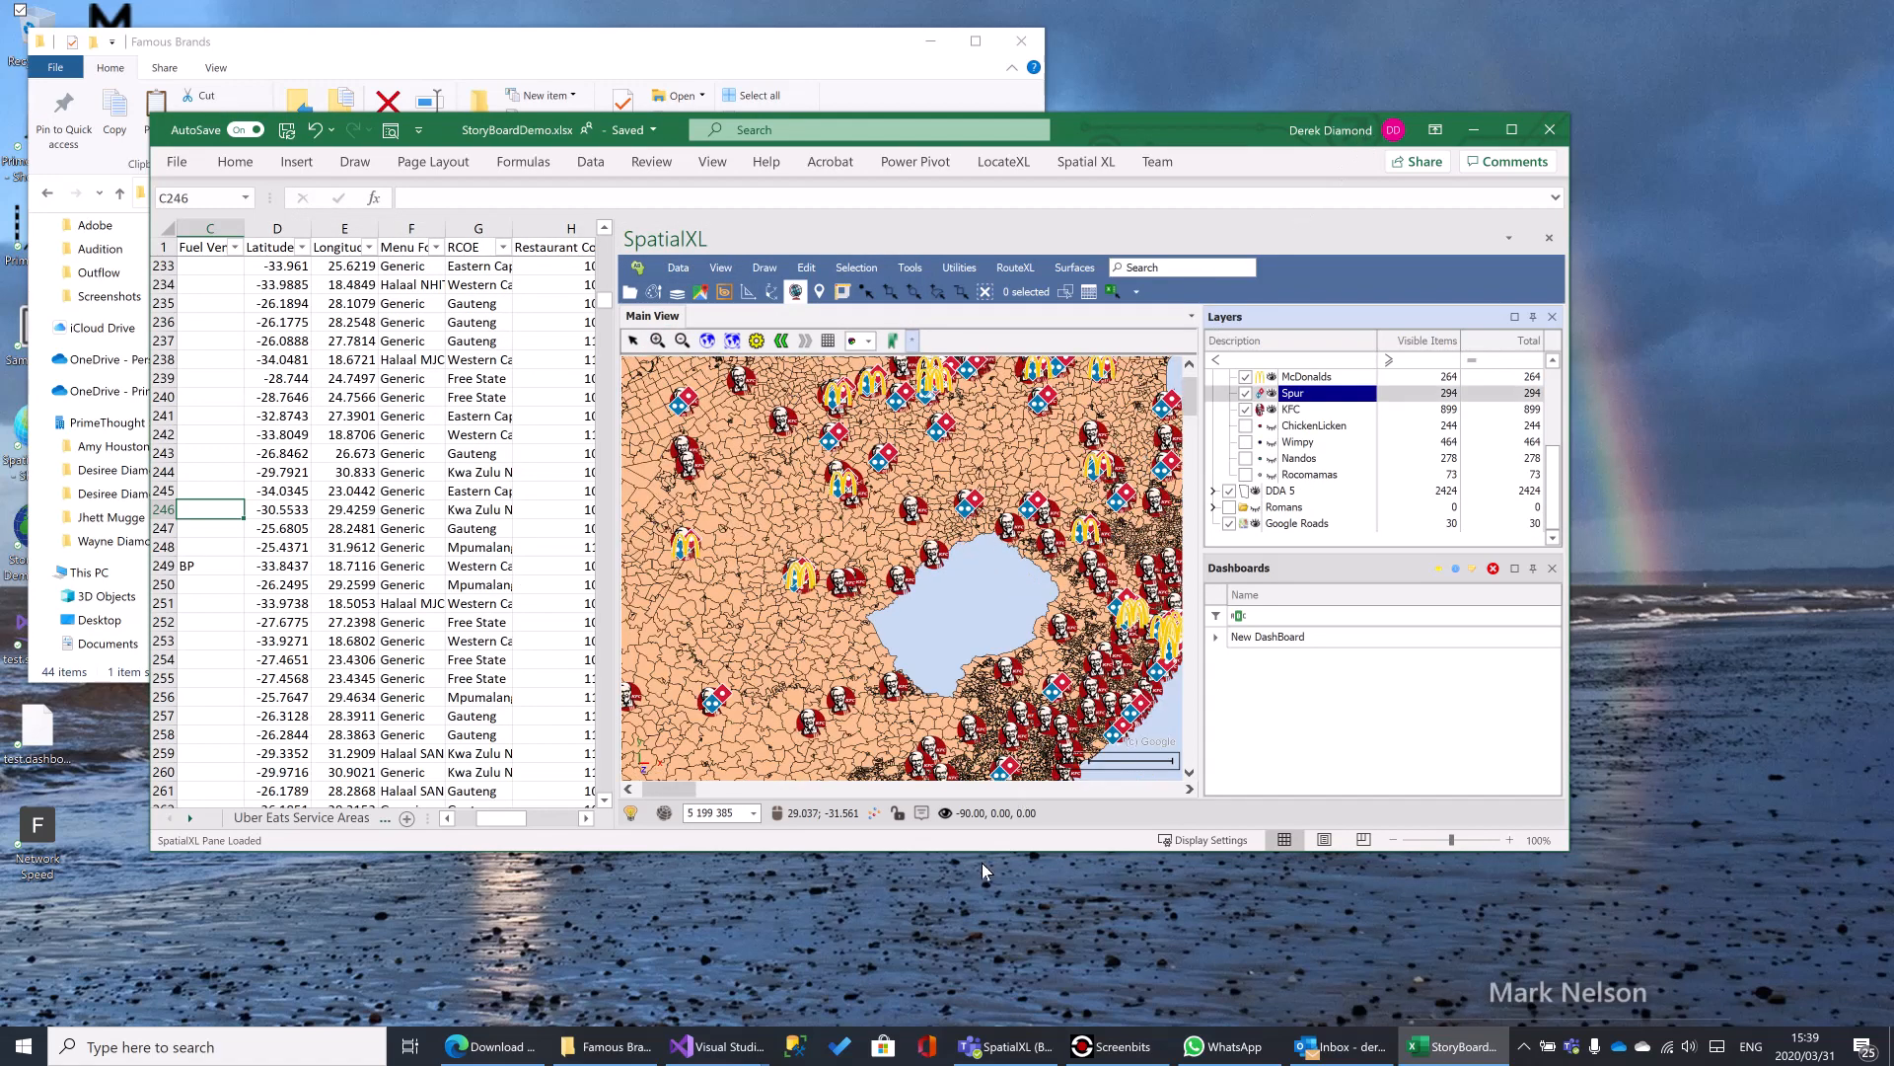